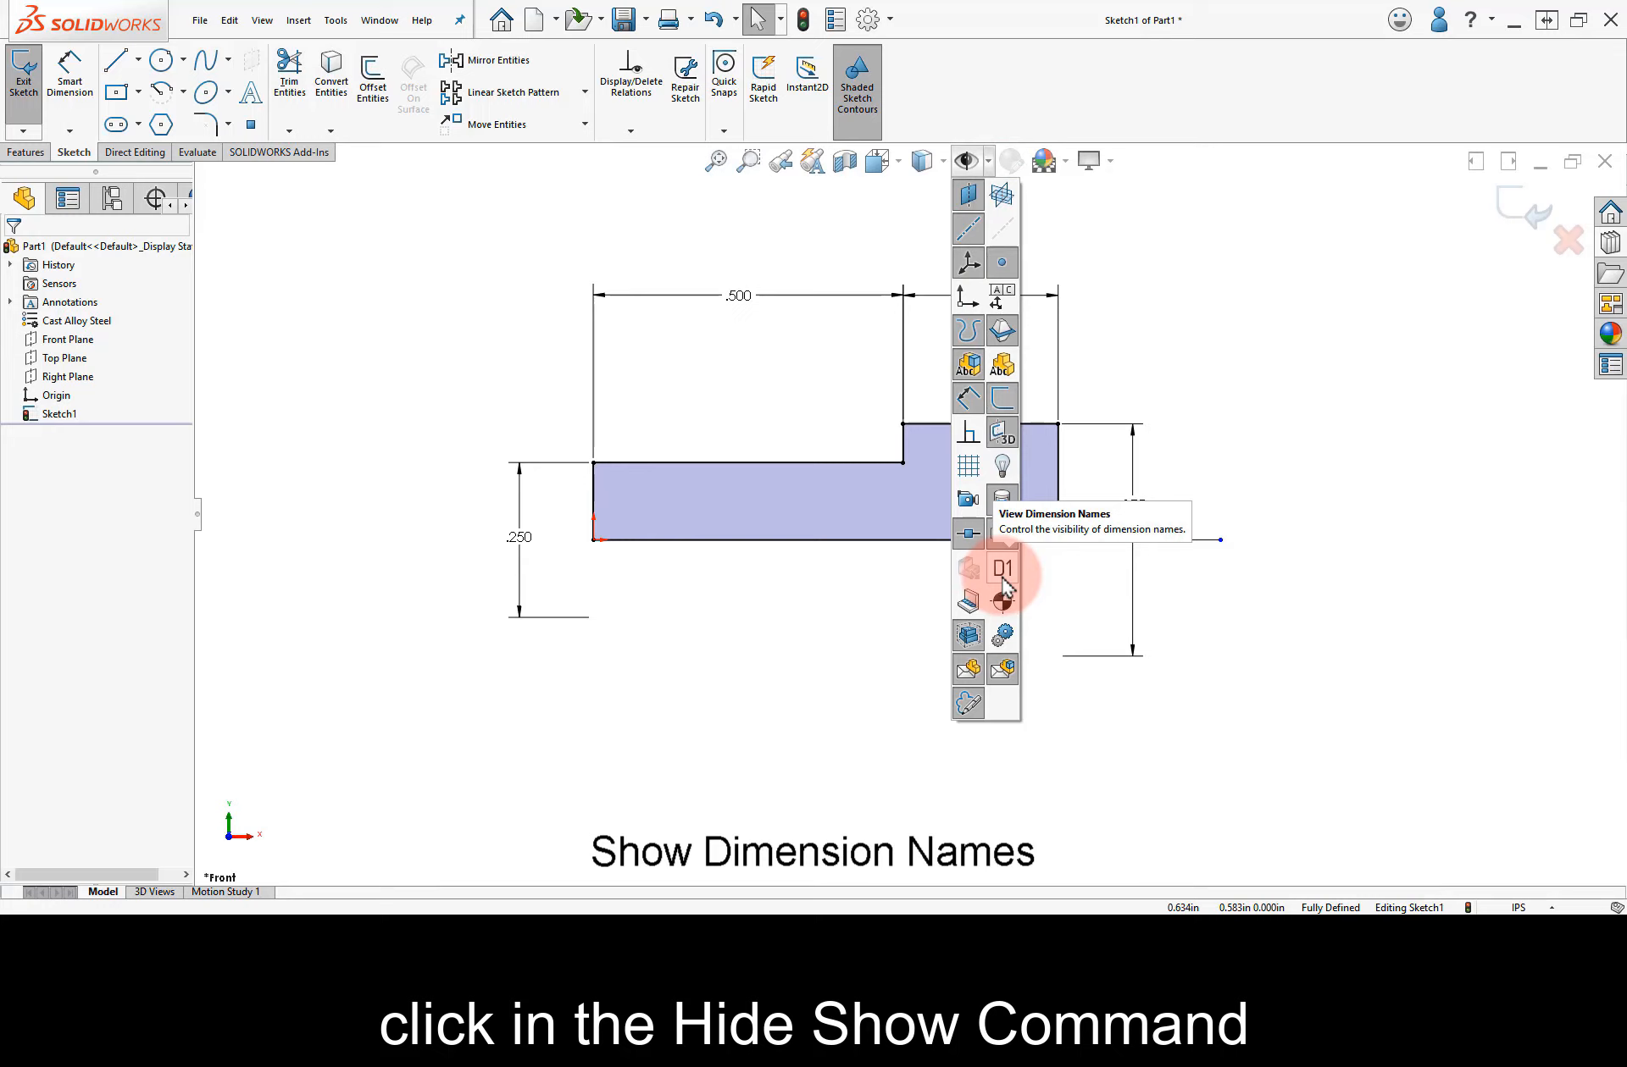
Turn on dimension names in the view and rename the shaft's .250 diameter dimension to Screw_Diam.
left_click(1002, 572)
left_click(752, 630)
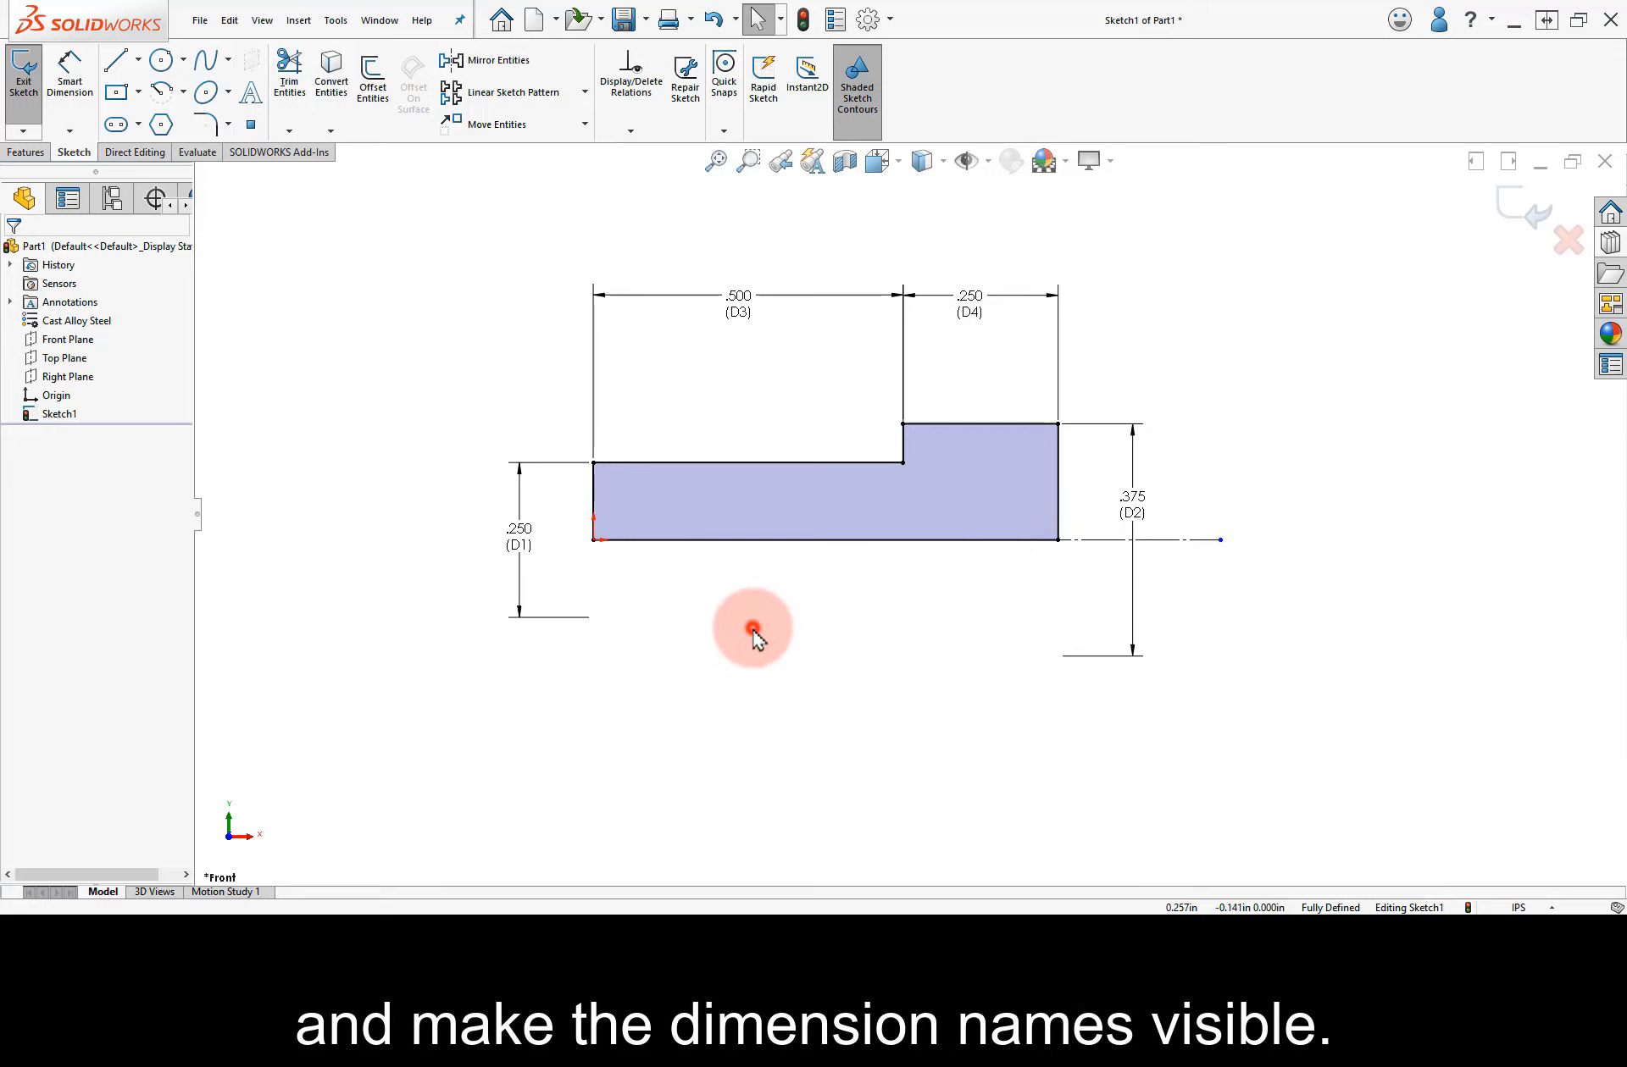
left_click(514, 542)
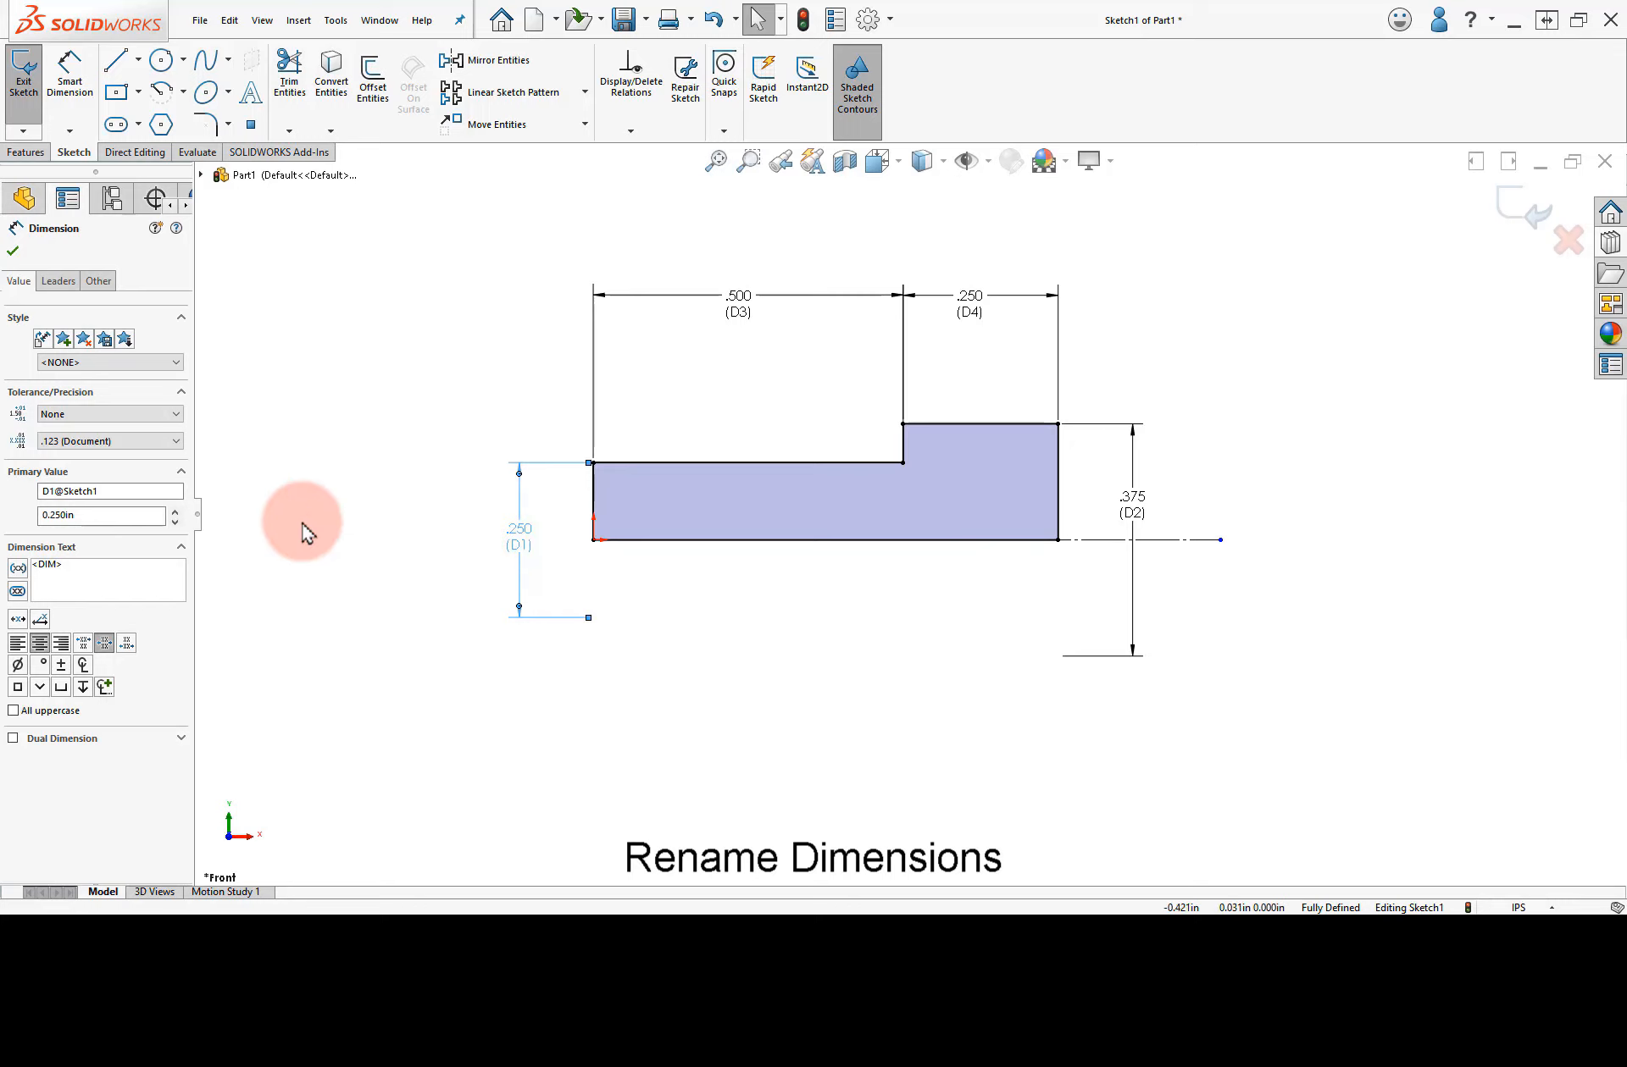
left_click_drag(148, 490, 16, 497)
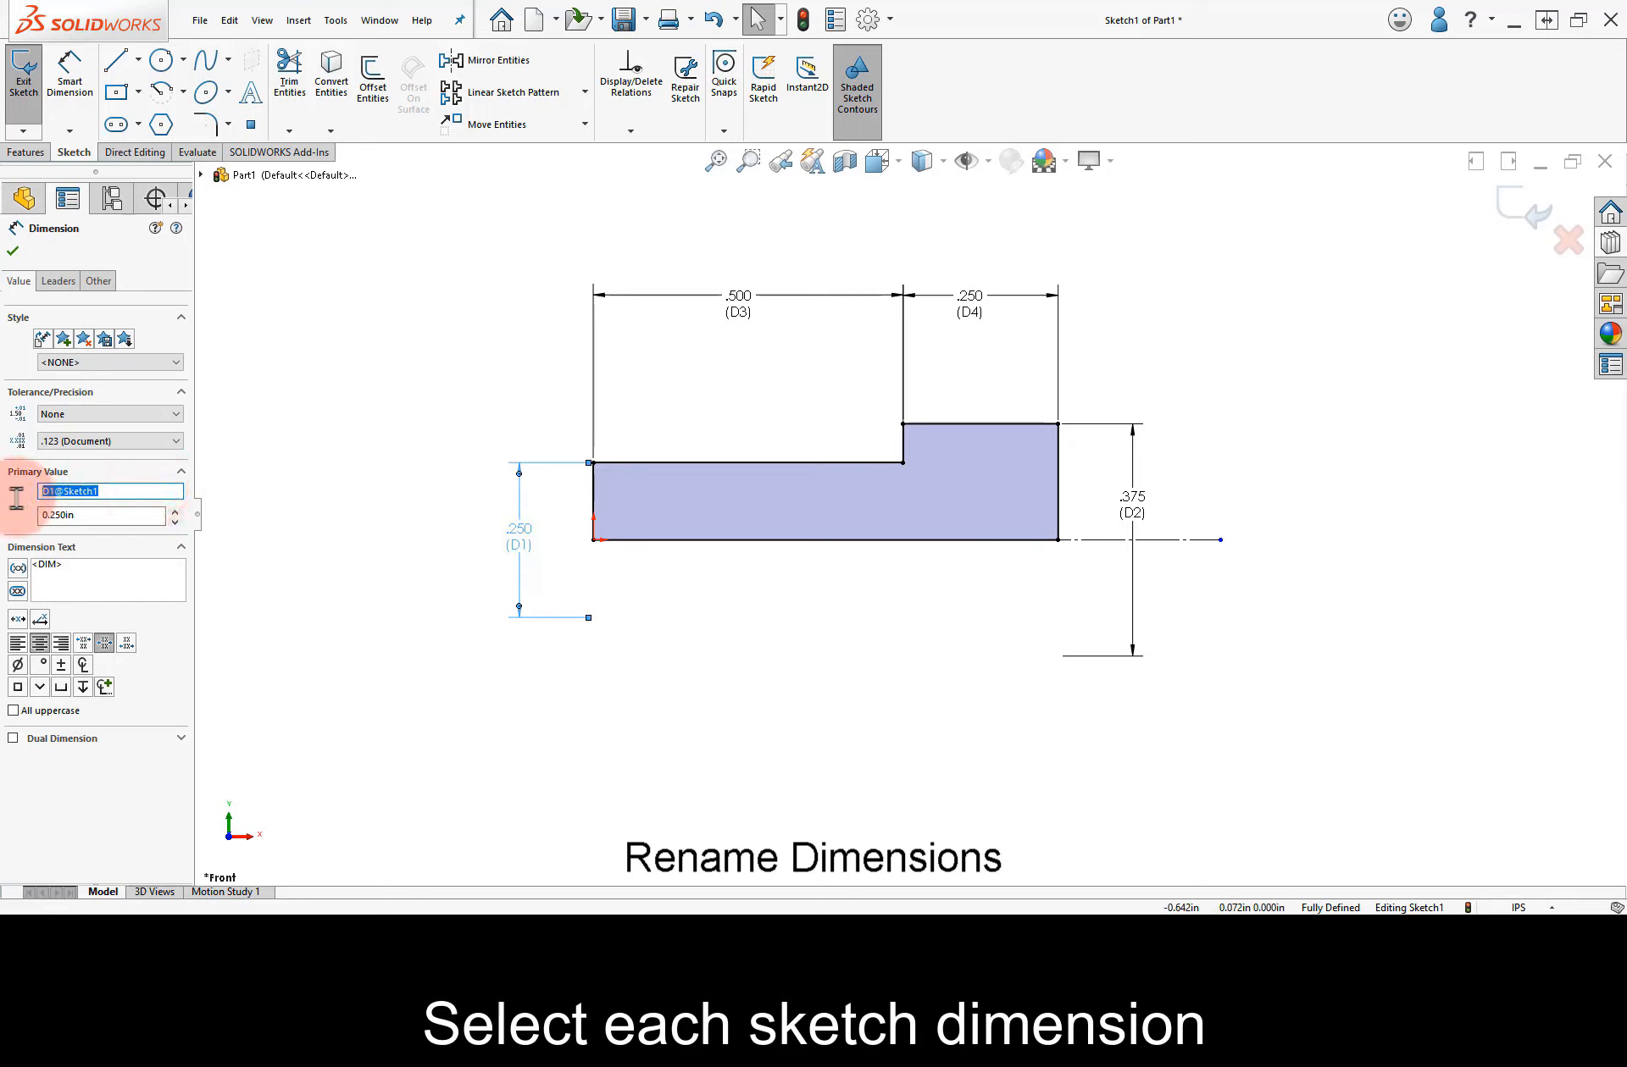
type("Screw_Diam")
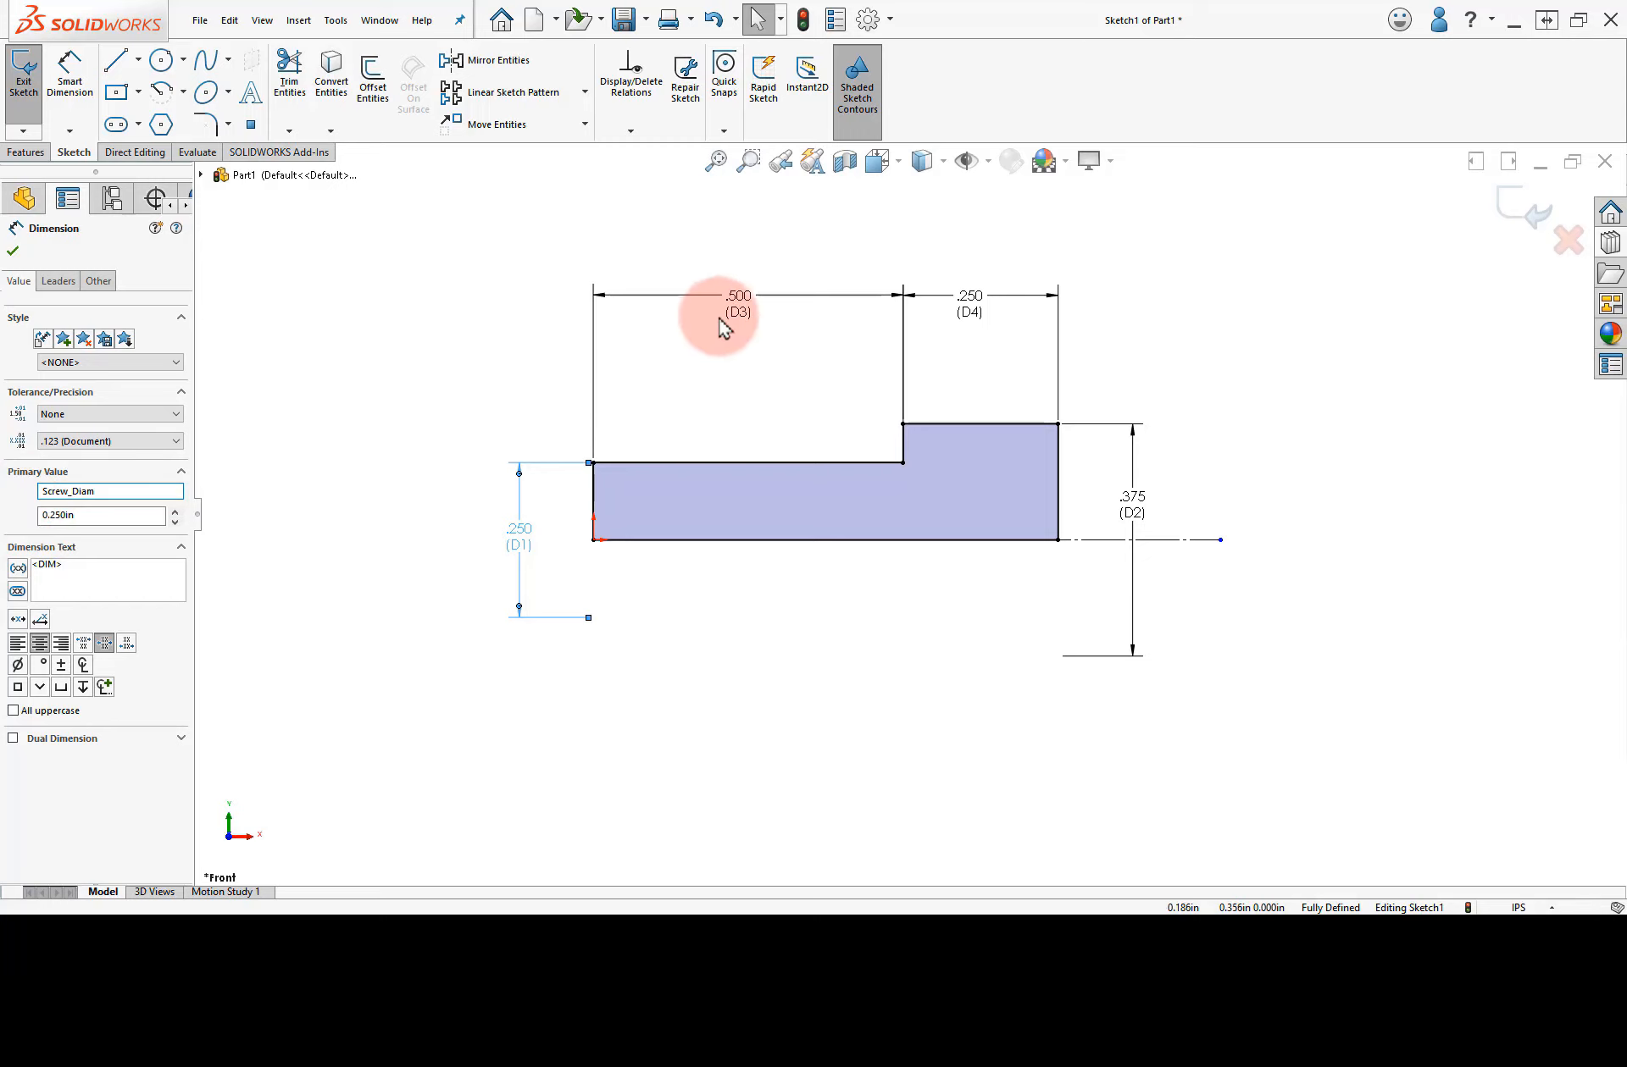
Rename the shaft's .500 length dimension to Screw_Length and the head's .250 length dimension to Head_Height.
left_click(744, 305)
left_click_drag(161, 491, 9, 486)
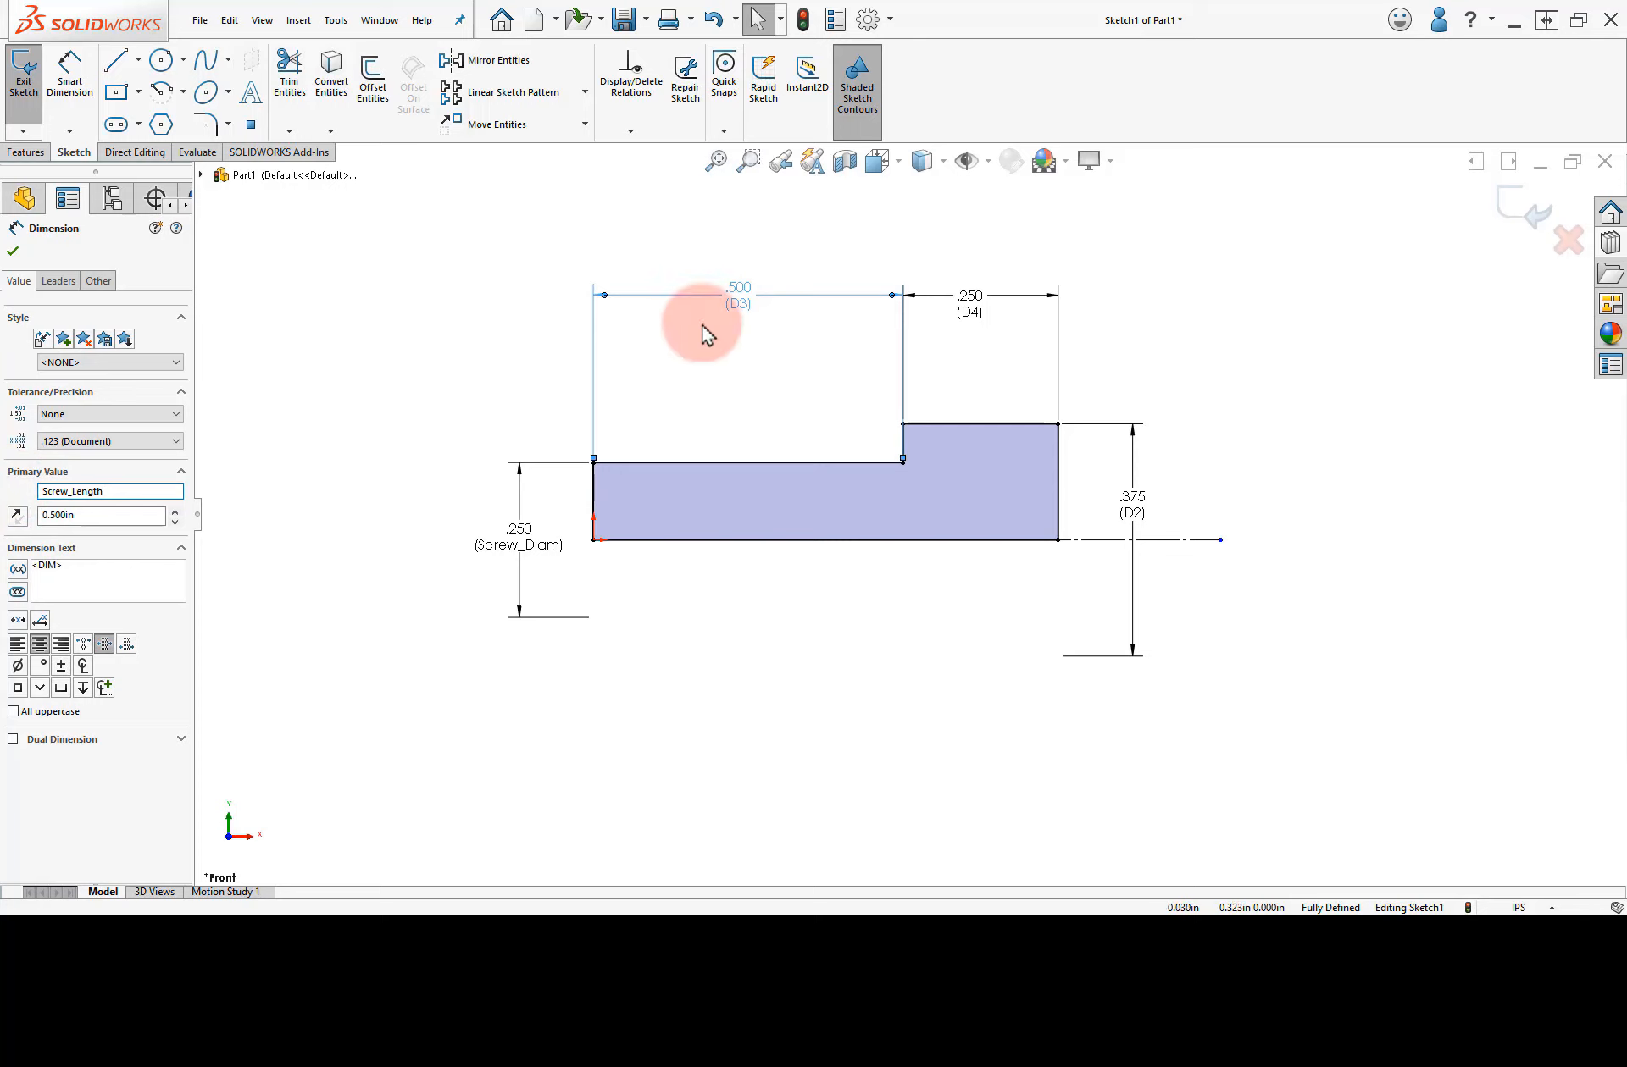
left_click(964, 315)
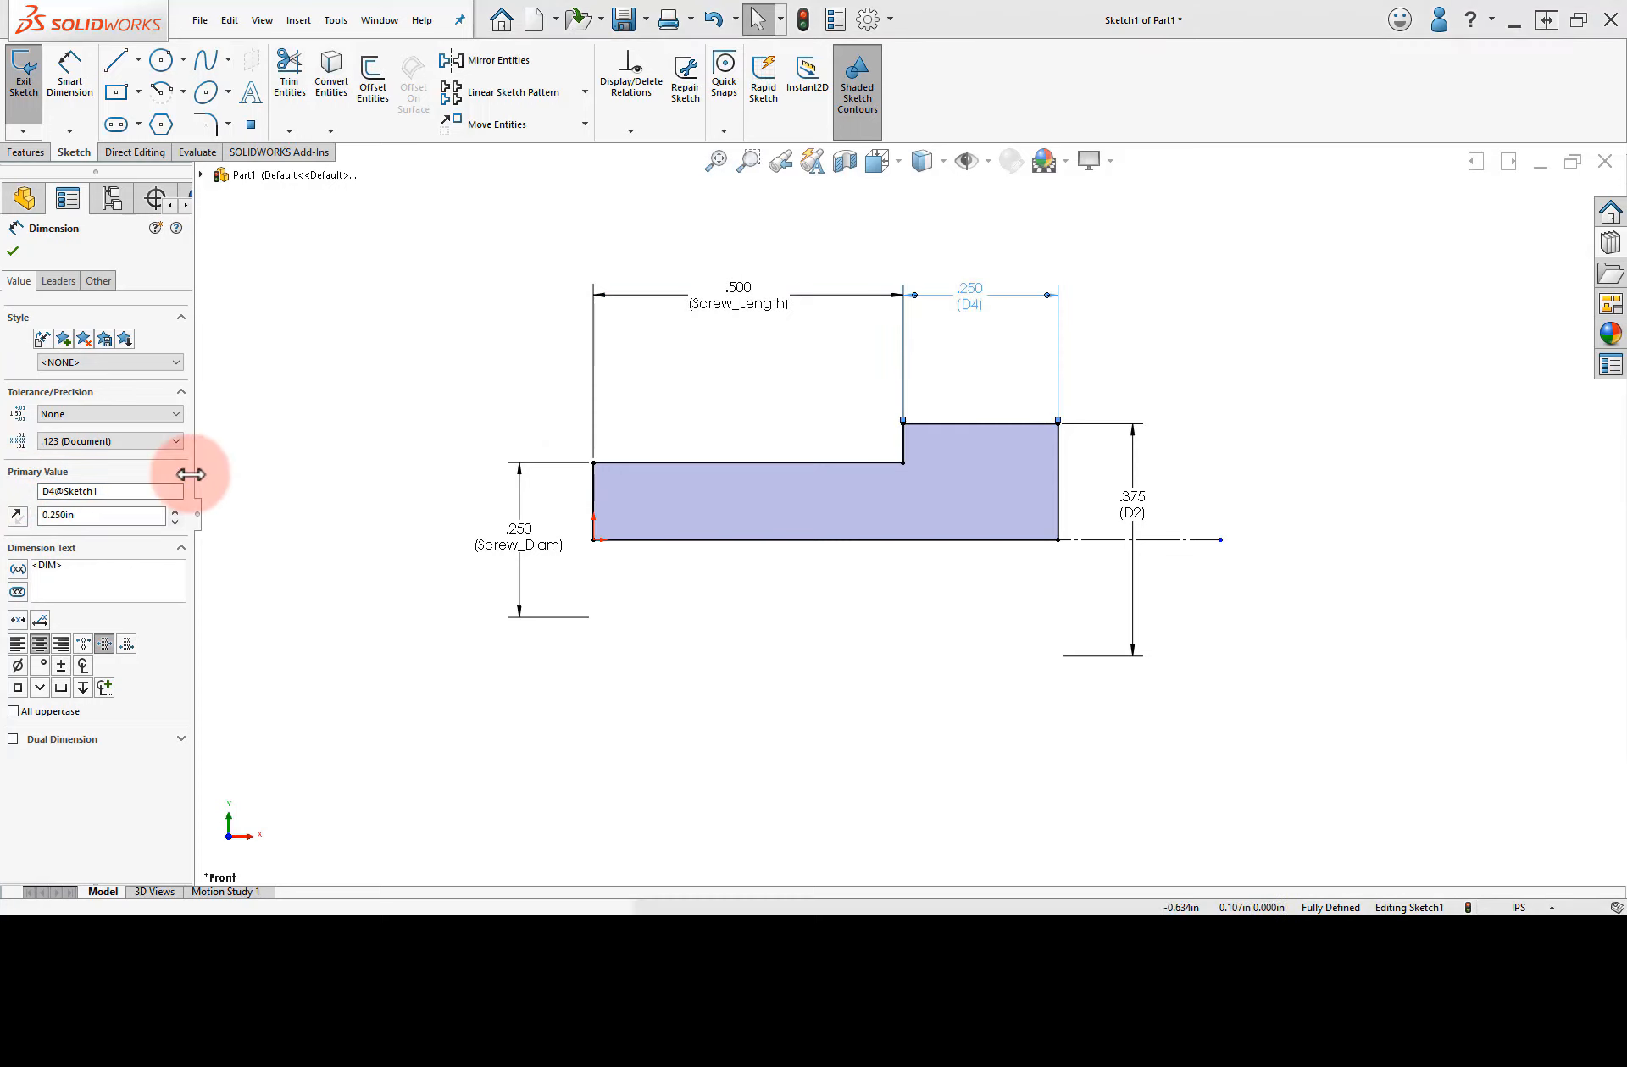
double_click(129, 491)
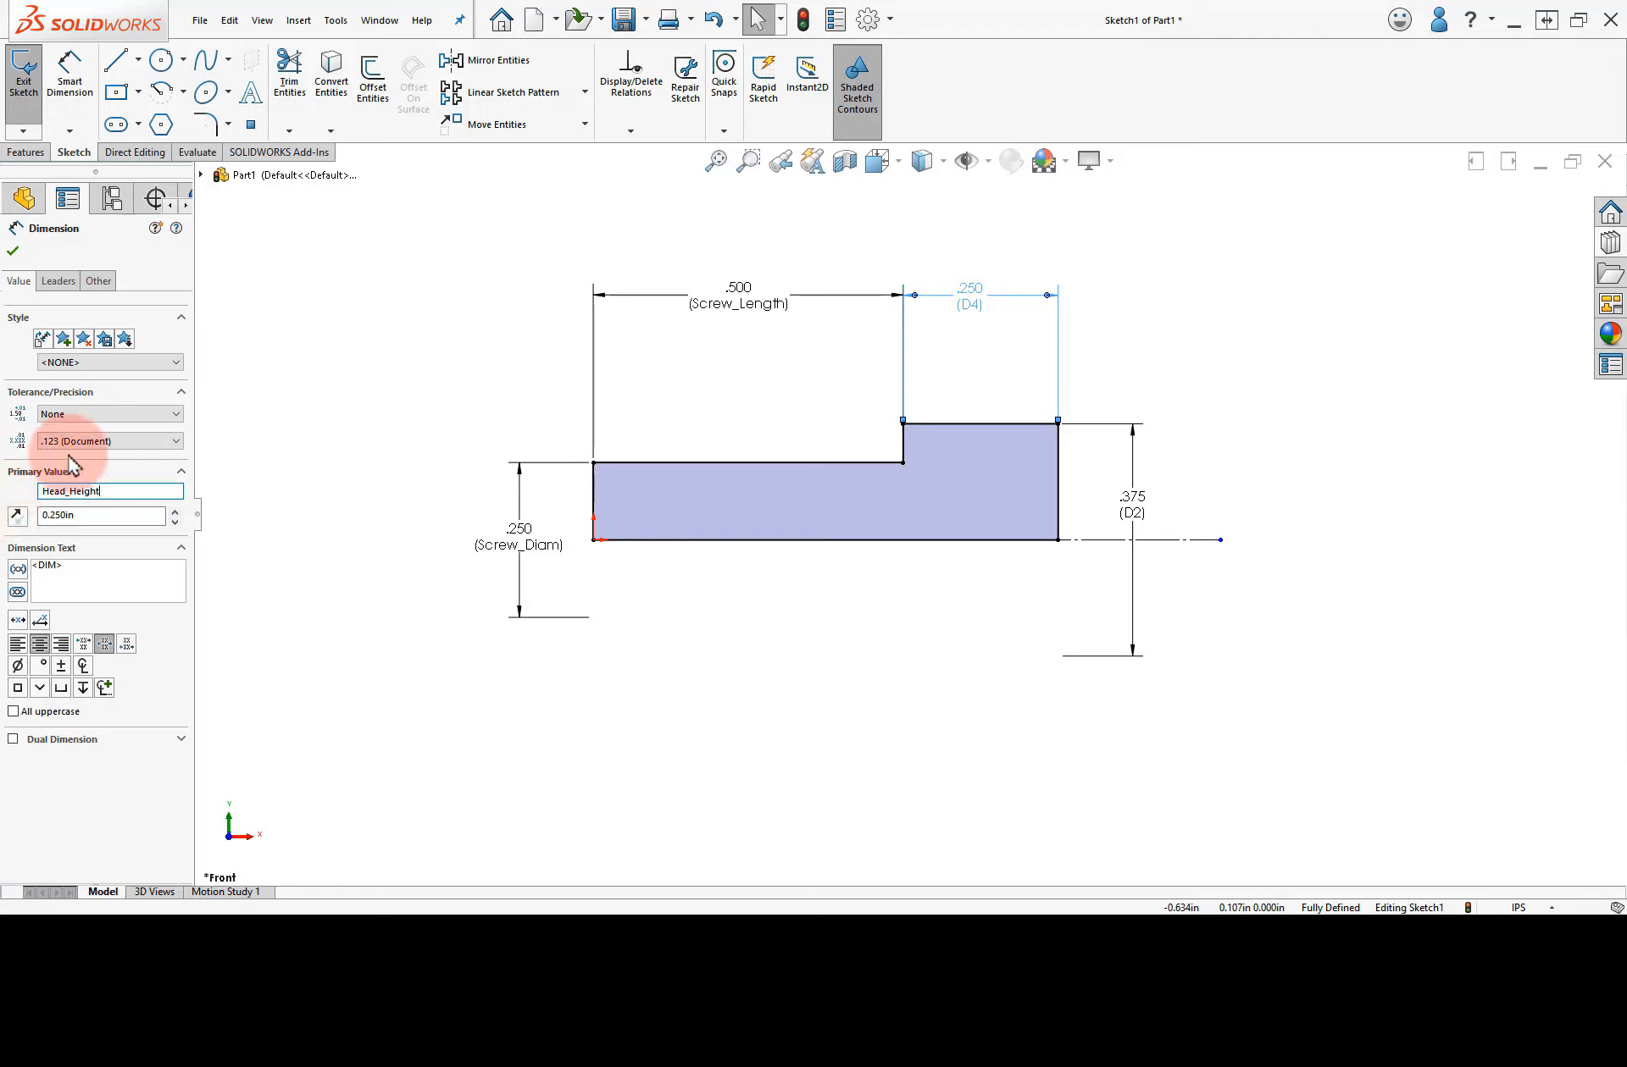
Rename the head's .375 diameter dimension to Head_Diam.
left_click(1135, 508)
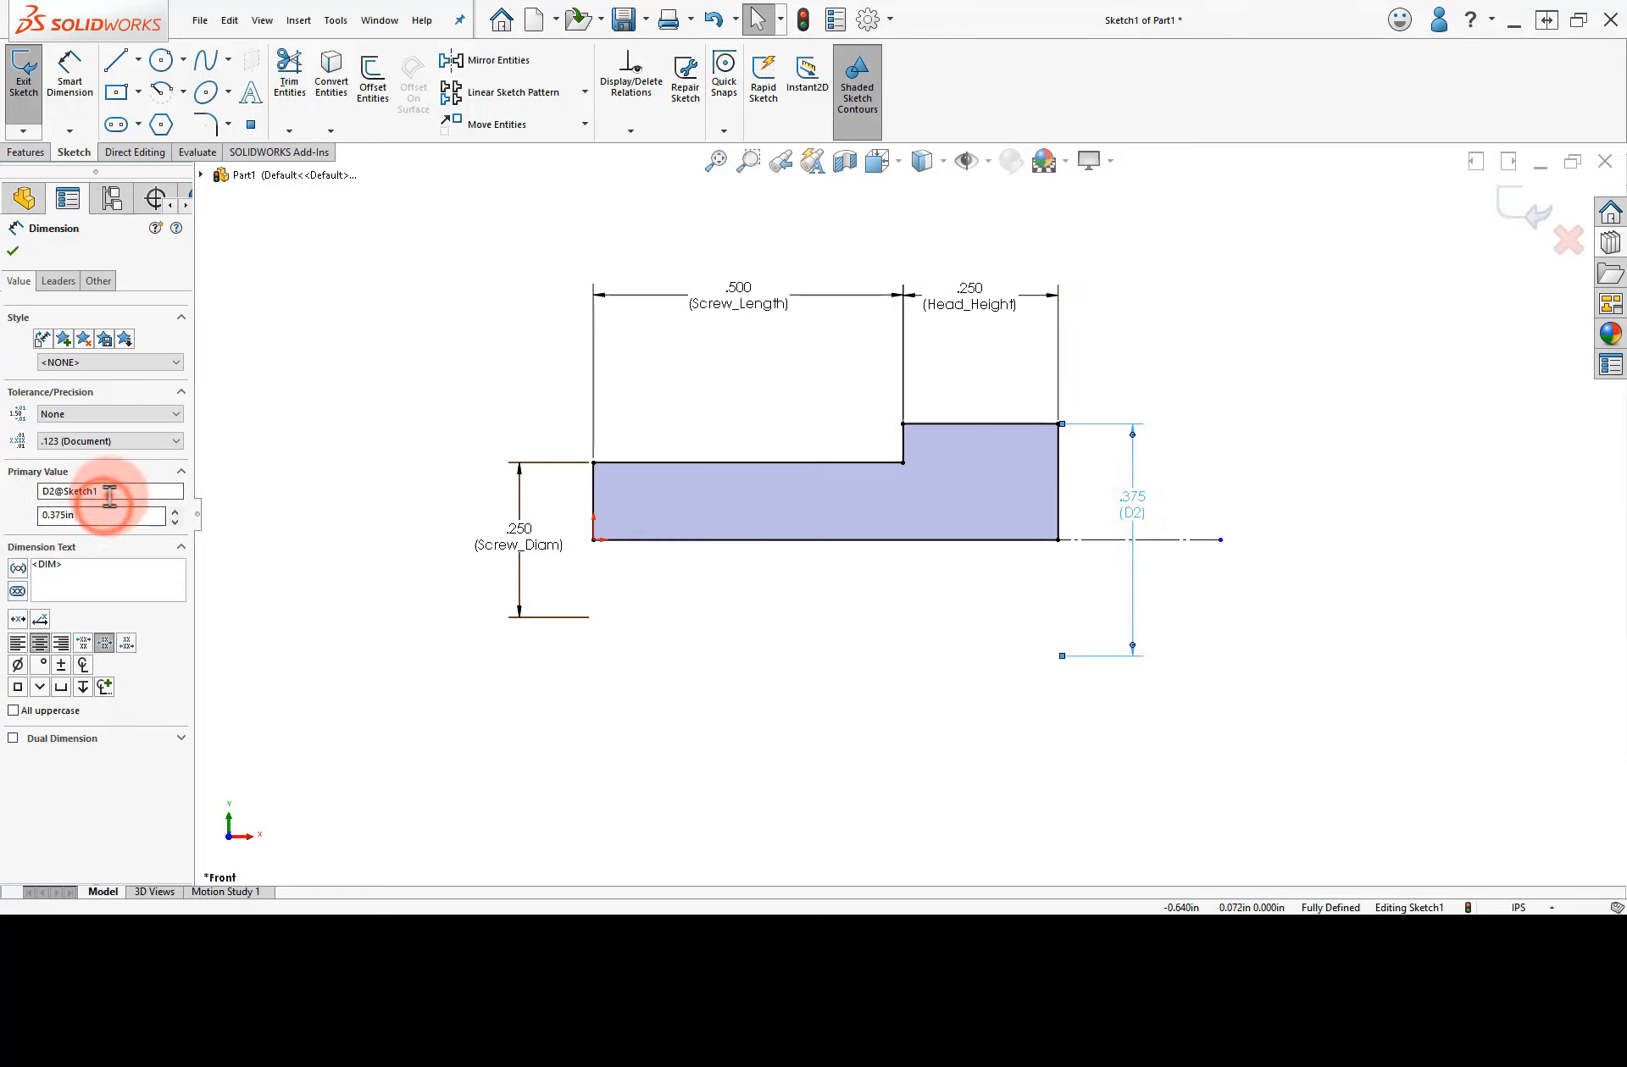
double_click(107, 492)
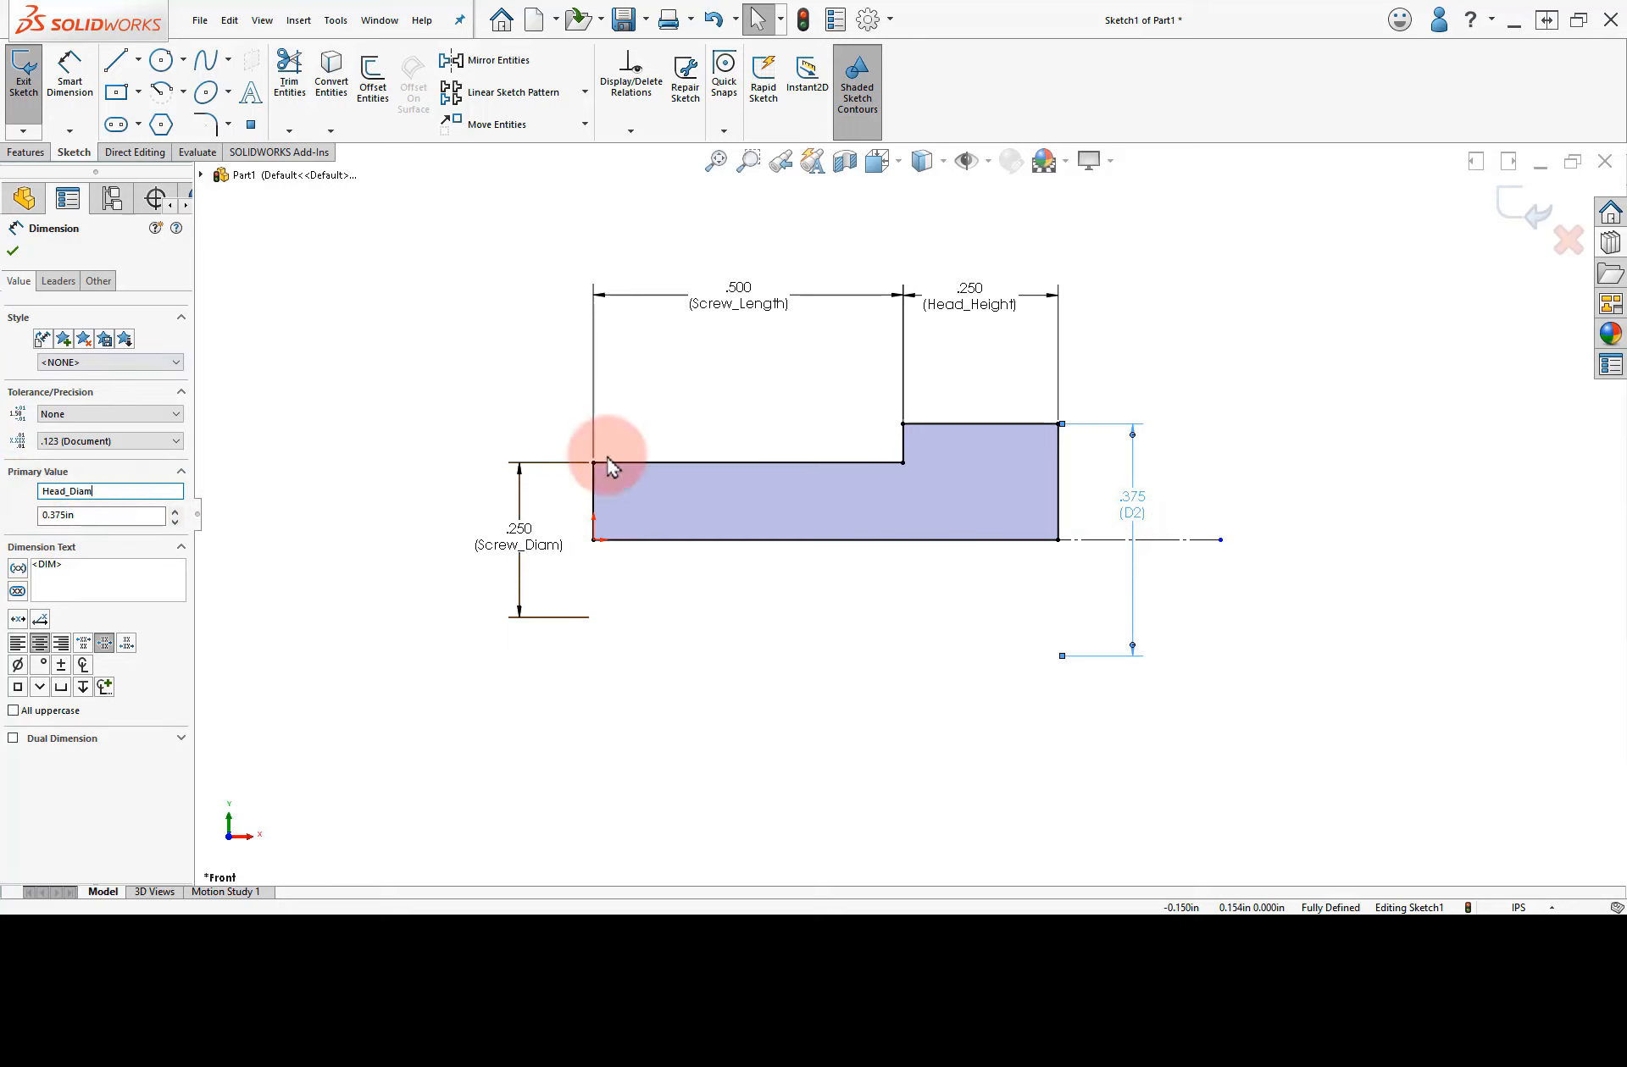
left_click(1302, 475)
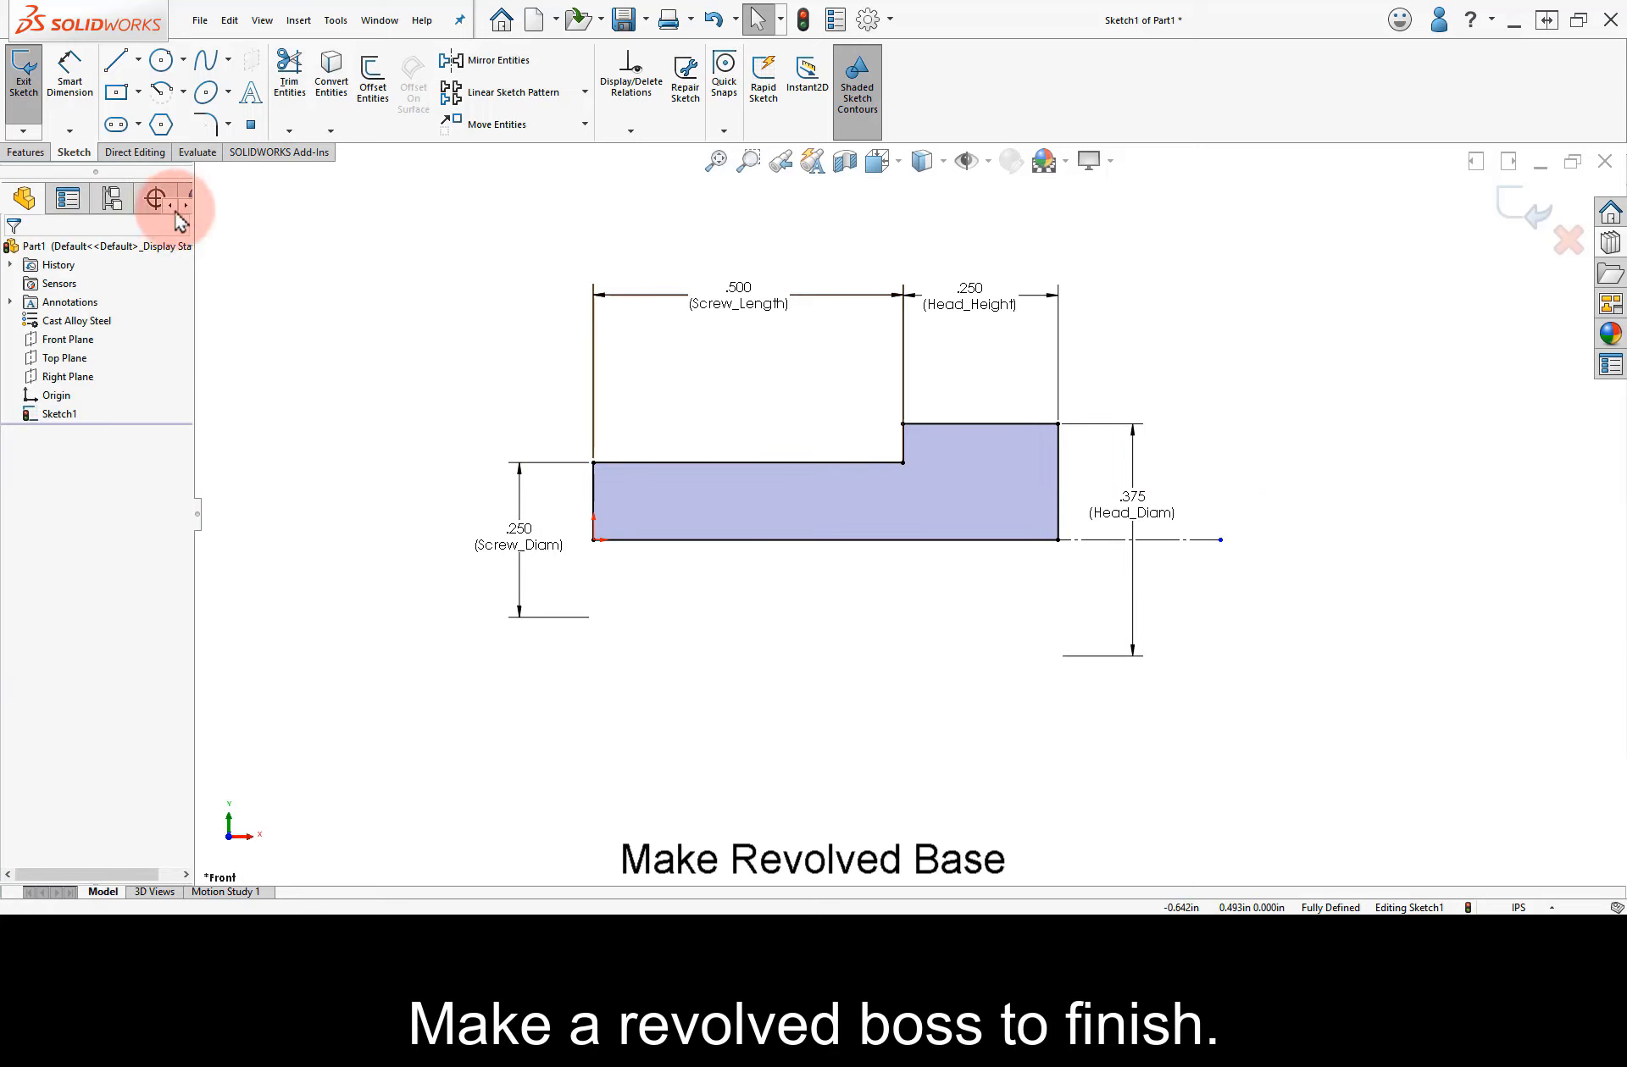
Create a revolved boss from the screw profile, turning it 360° around the centerline.
left_click(9, 153)
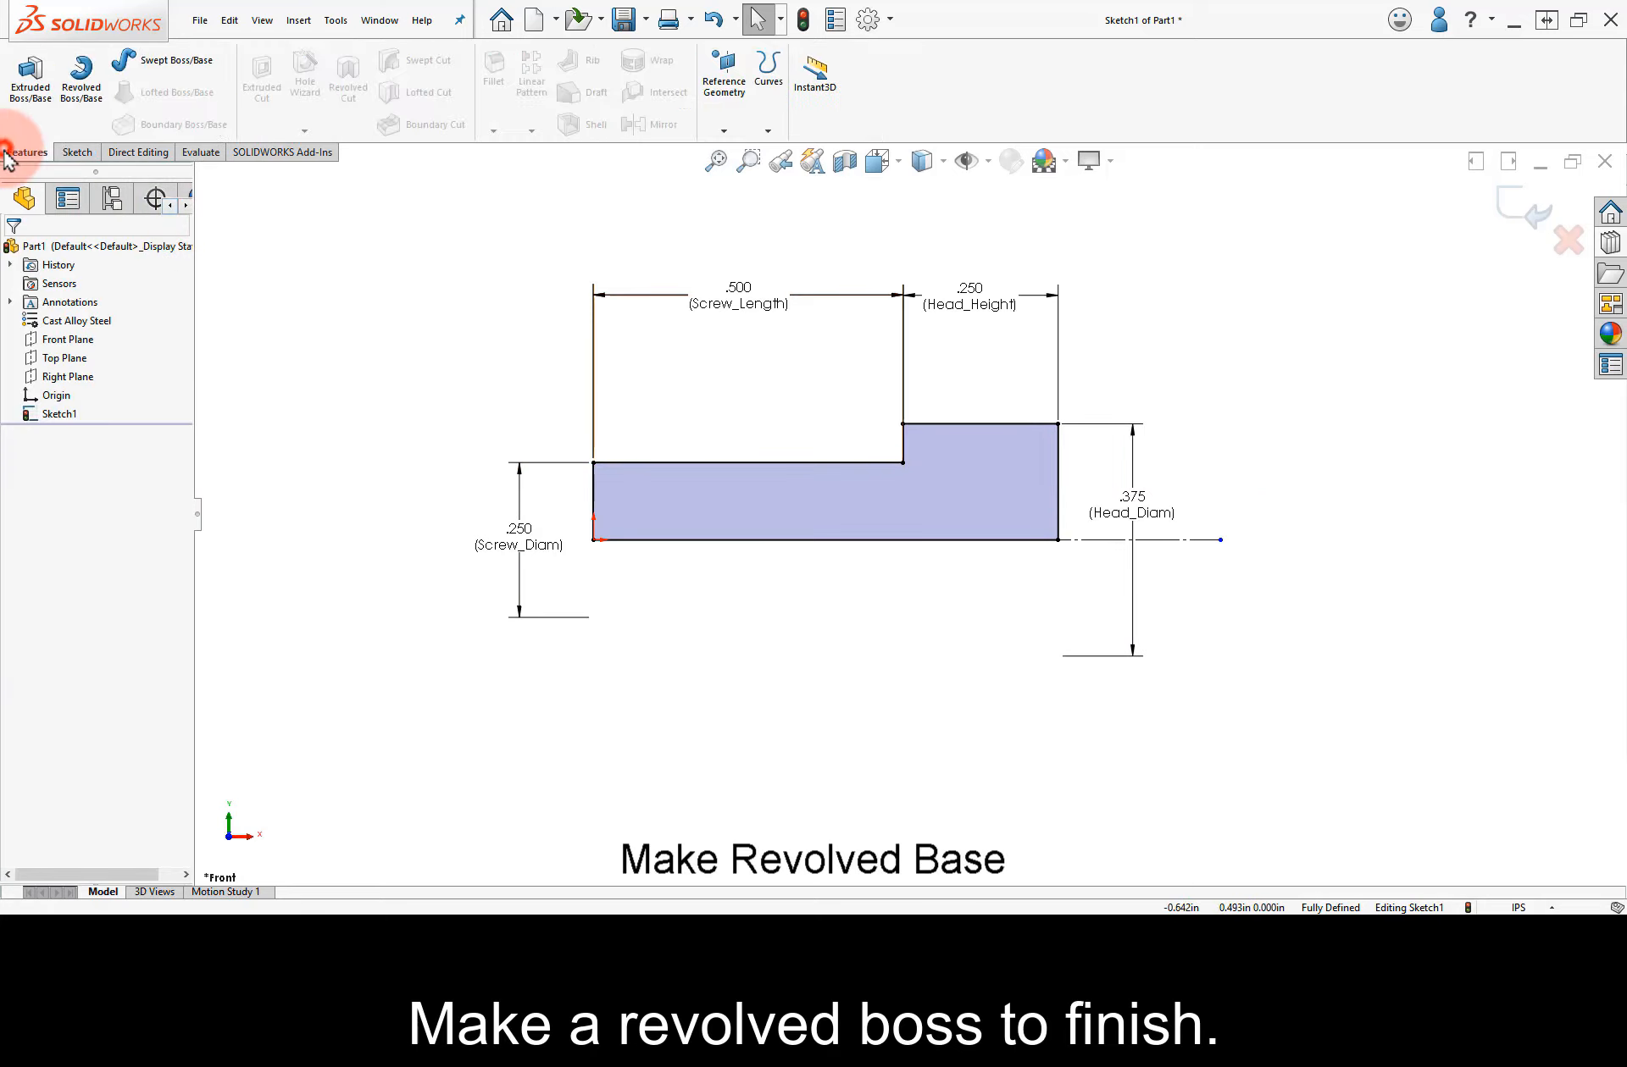
left_click(81, 95)
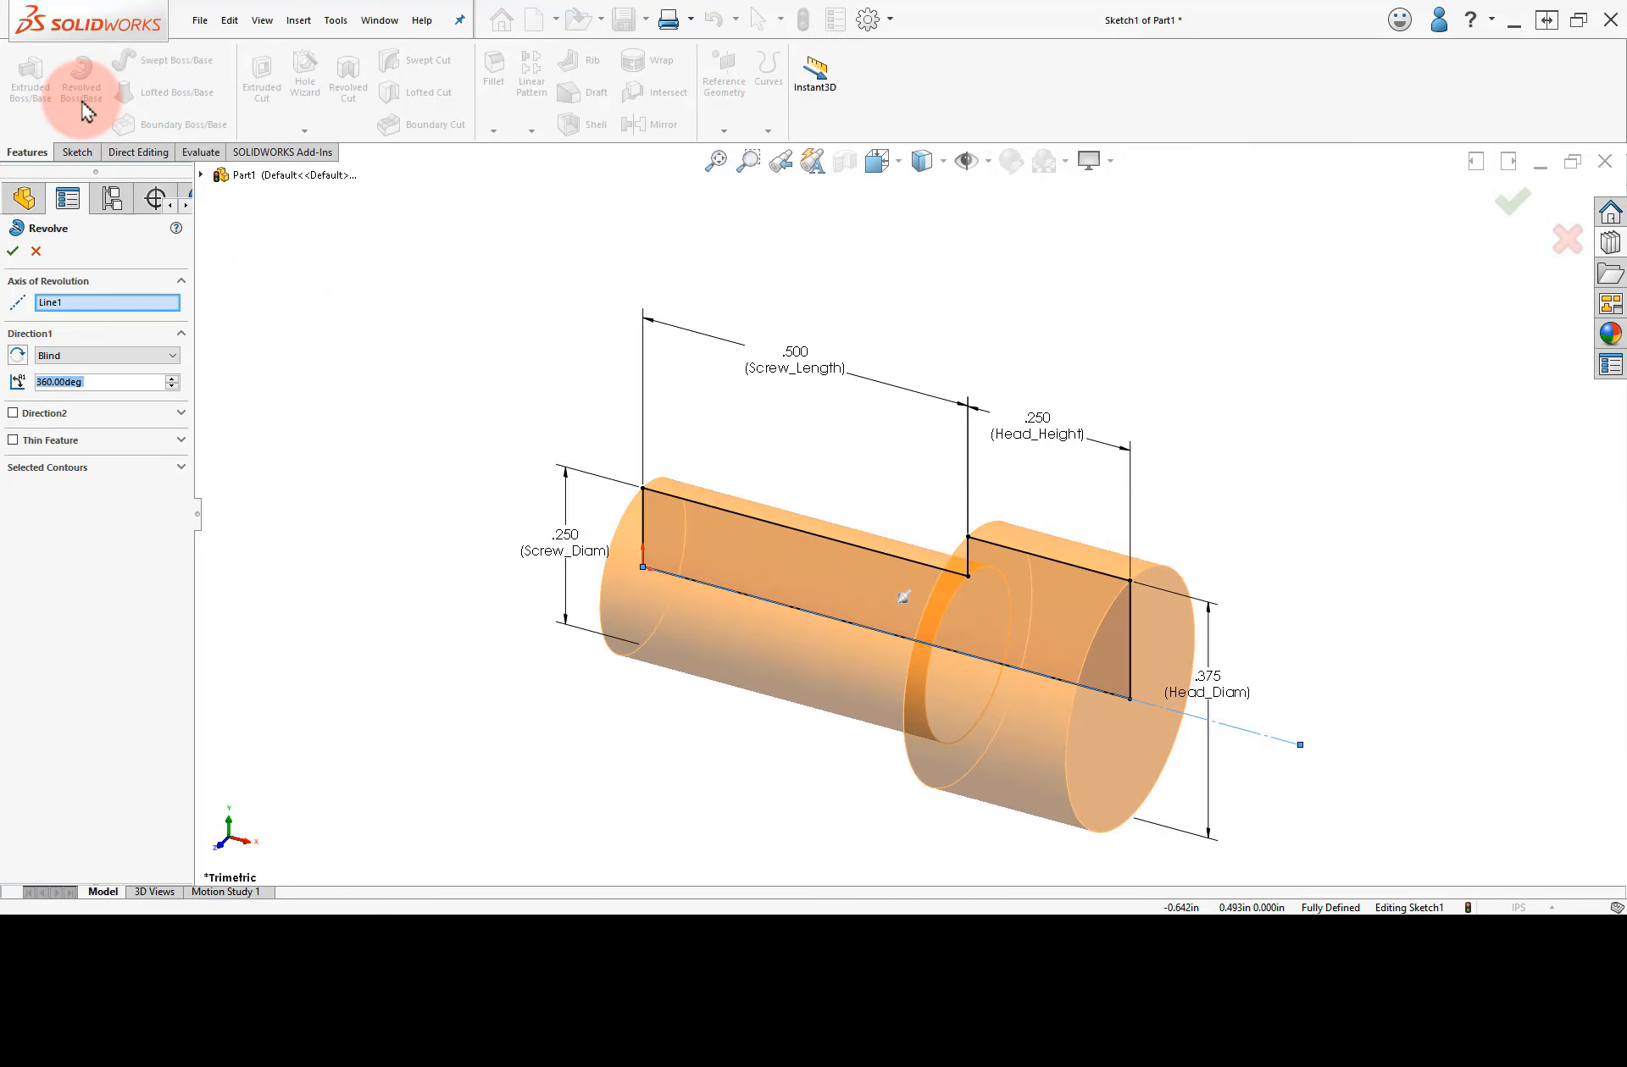
left_click(12, 252)
left_click(256, 418)
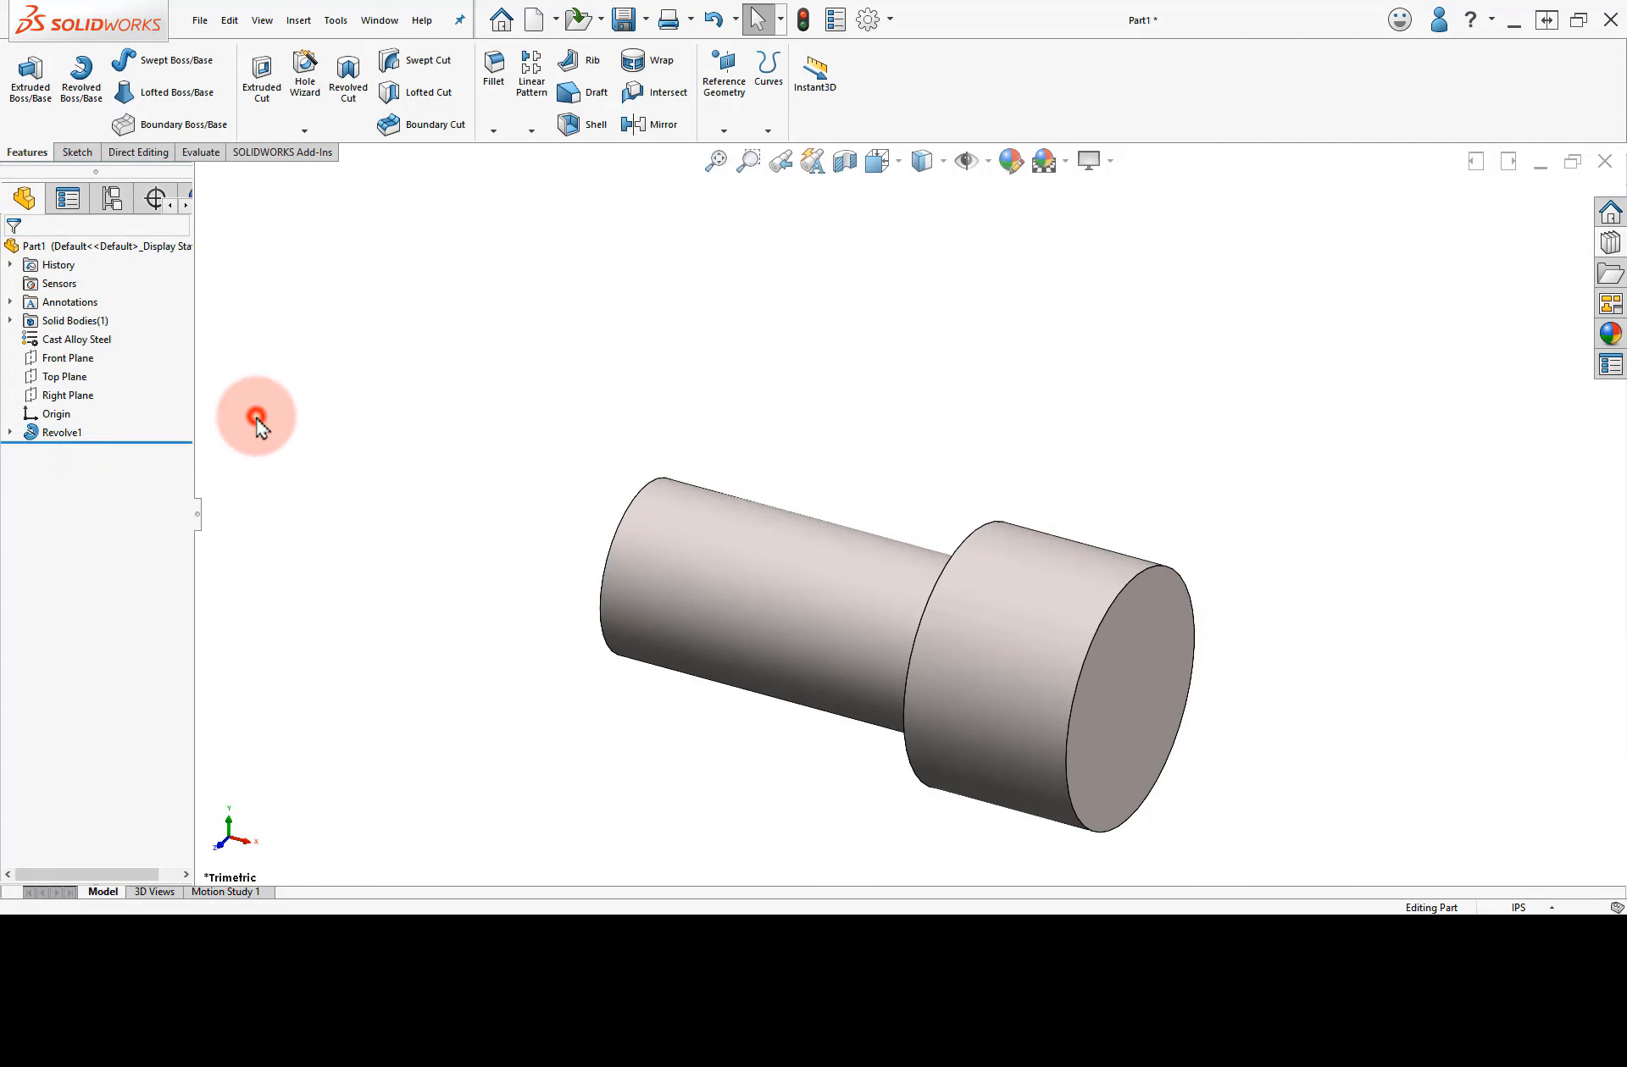
Show the feature dimensions on the screw model.
right_click(99, 298)
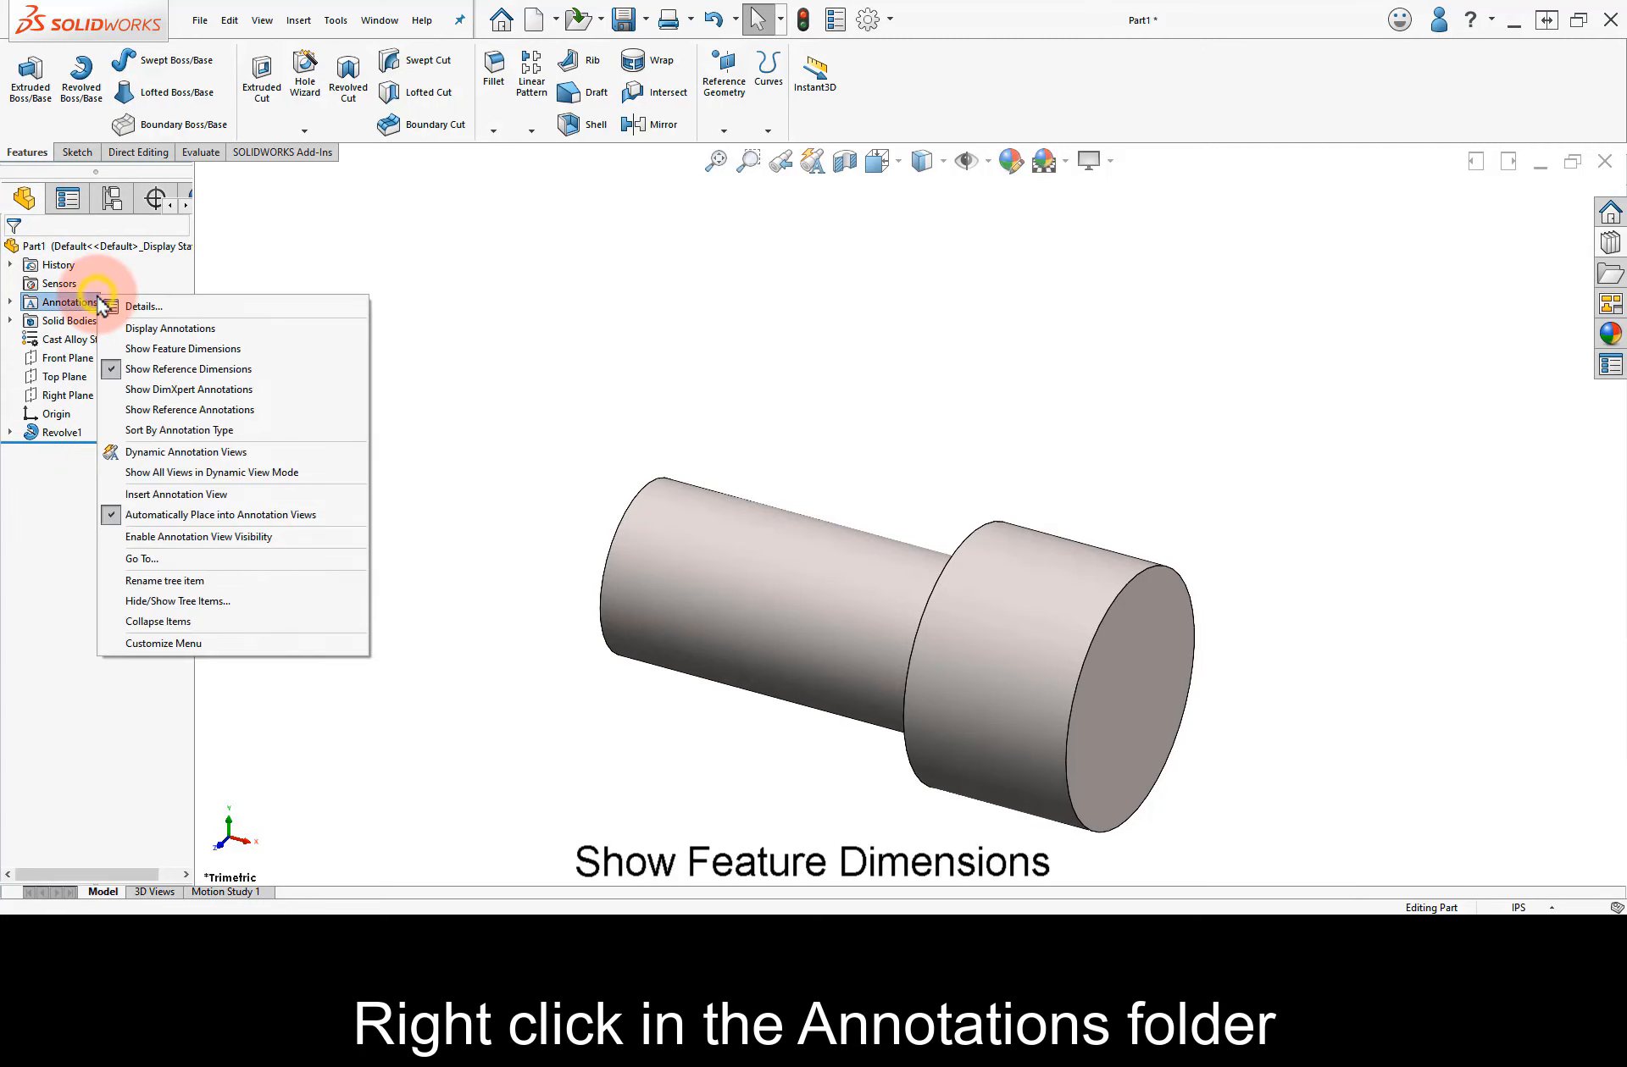
left_click(202, 350)
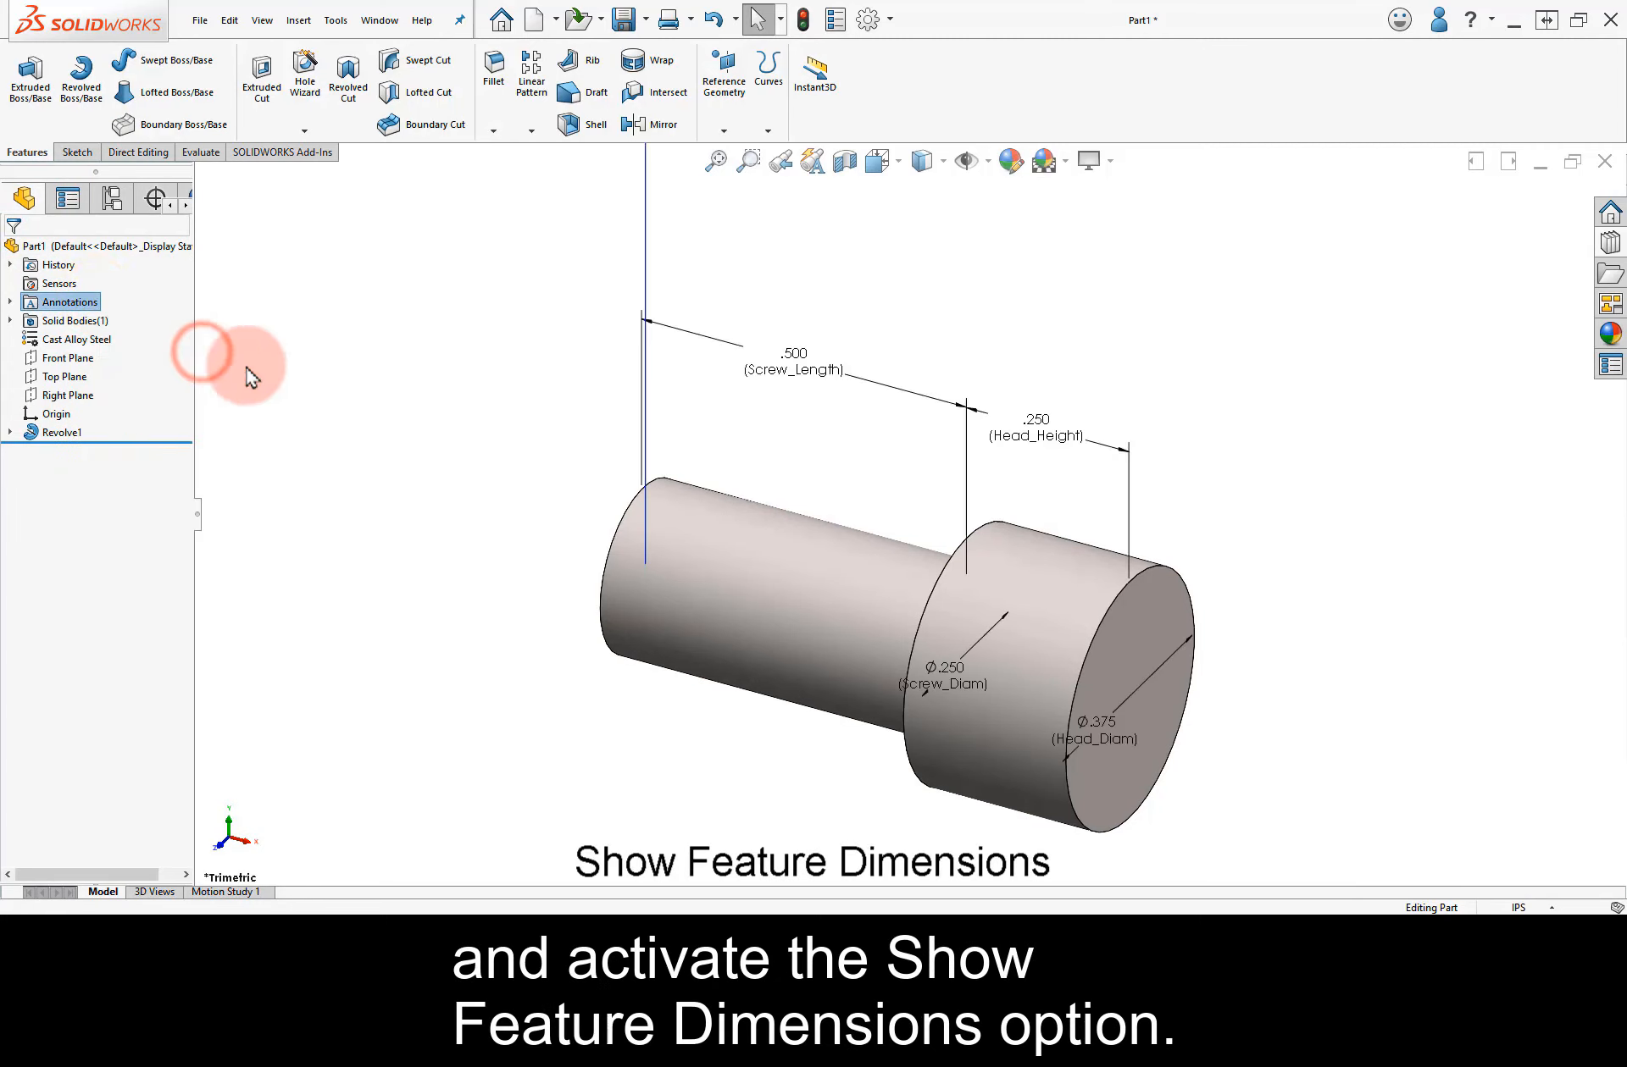
left_click(715, 161)
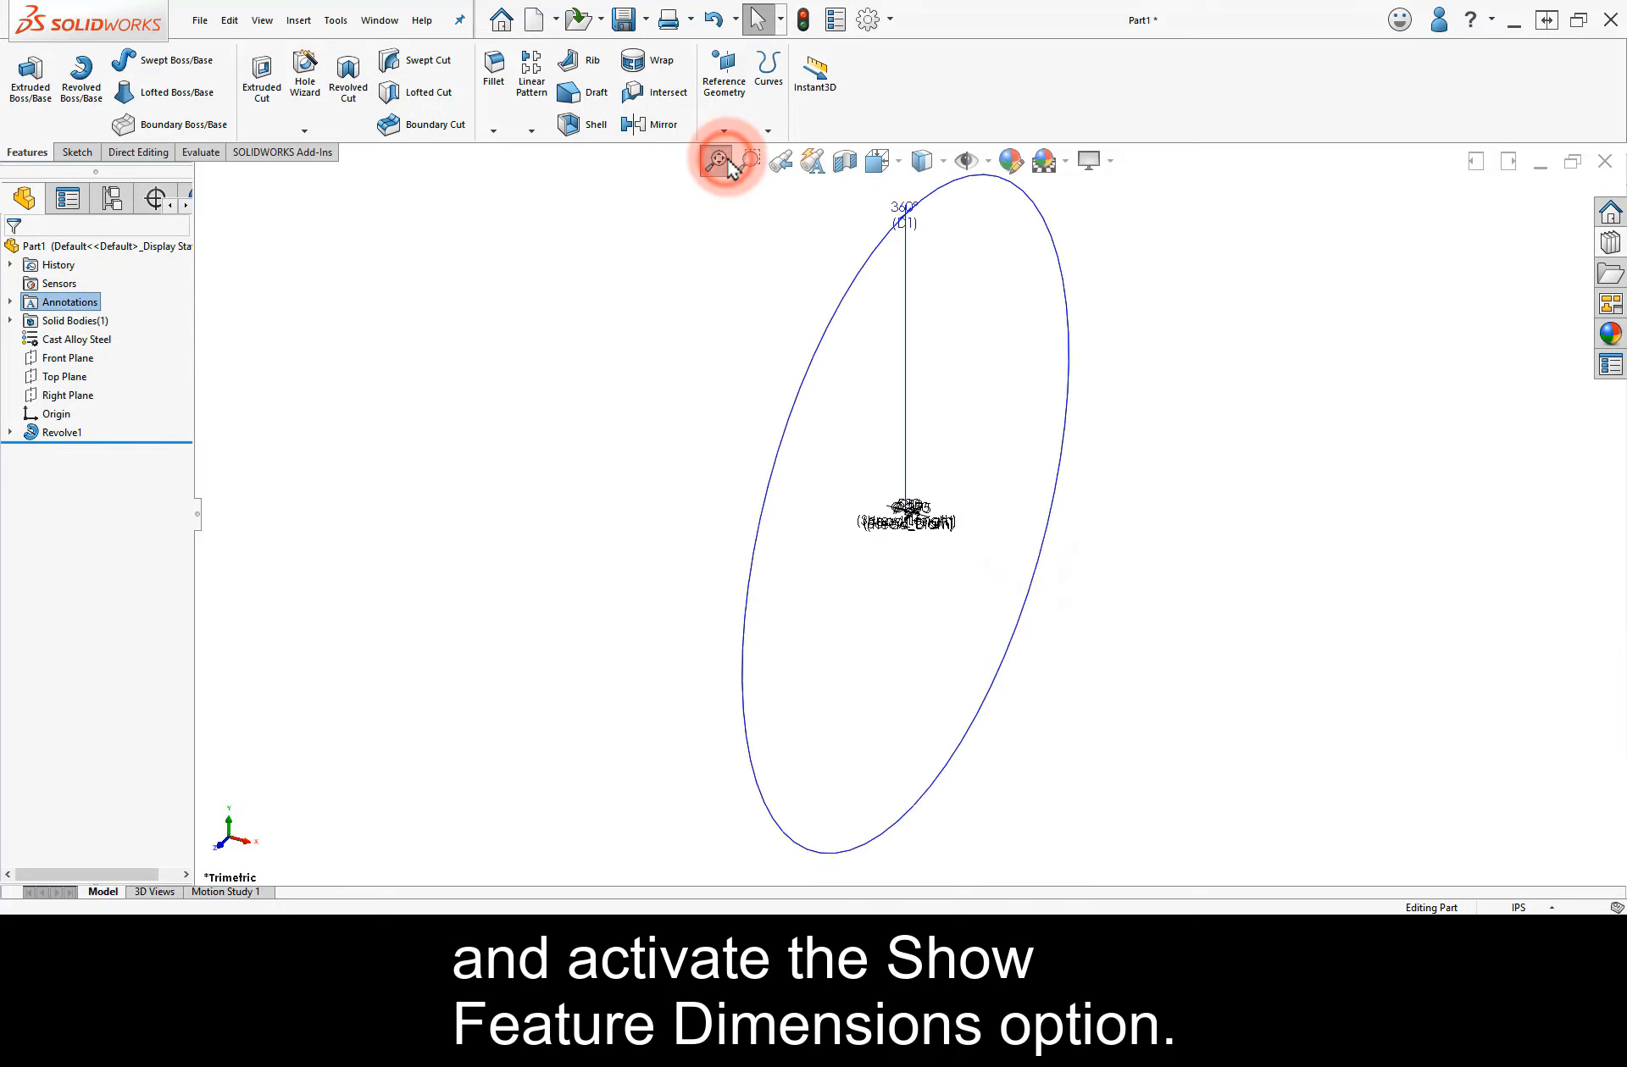
Move the 360° revolve angle dimension in close around the free end of the shaft.
left_click_drag(903, 209, 907, 510)
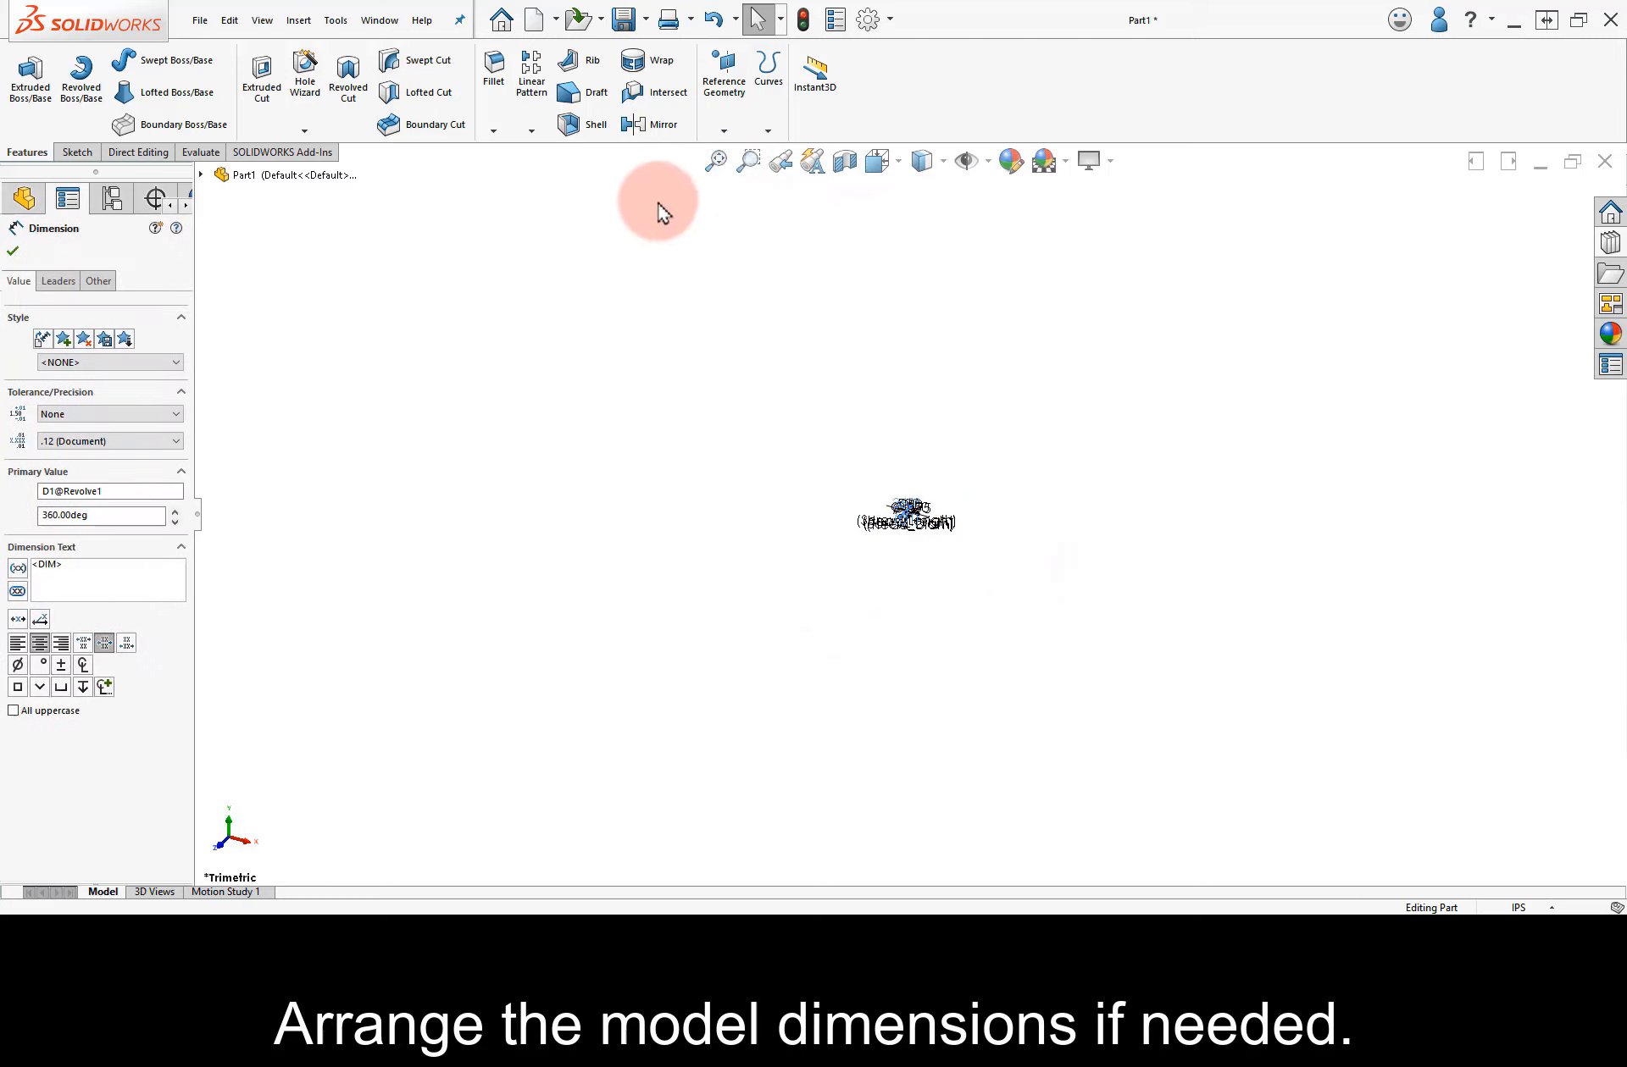
left_click(714, 161)
scroll(936, 576, "down", 10)
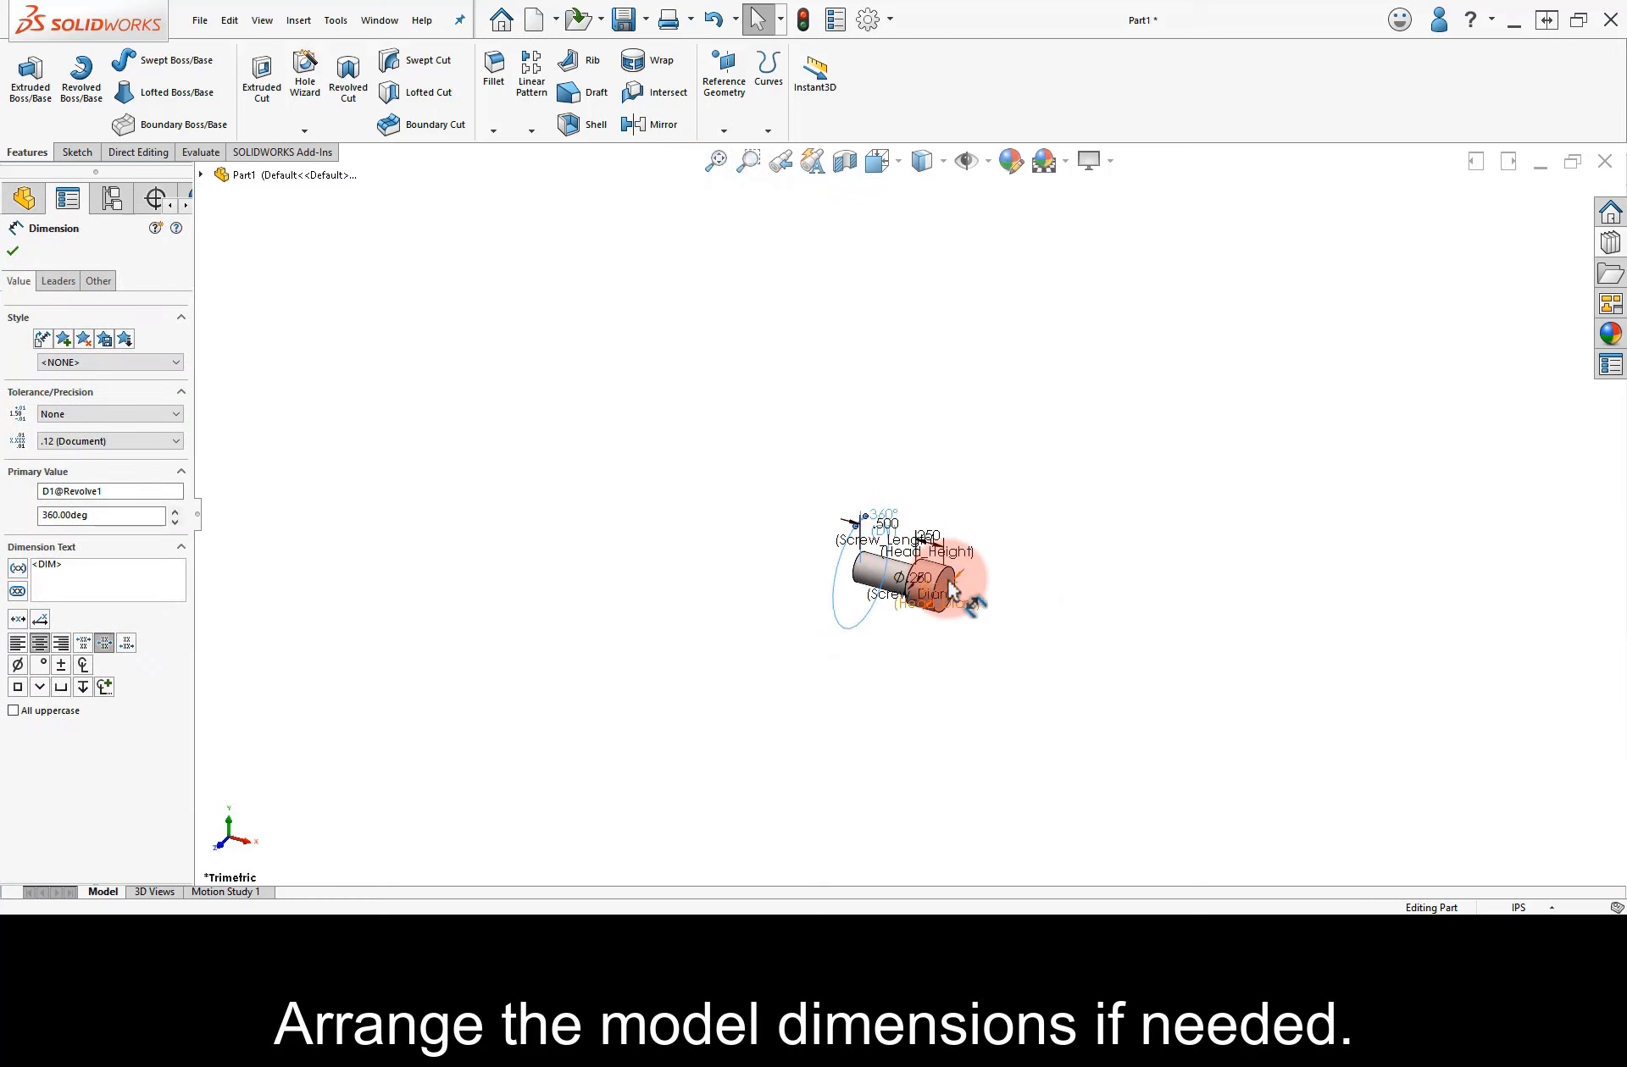
left_click_drag(661, 283, 489, 436)
left_click(749, 400)
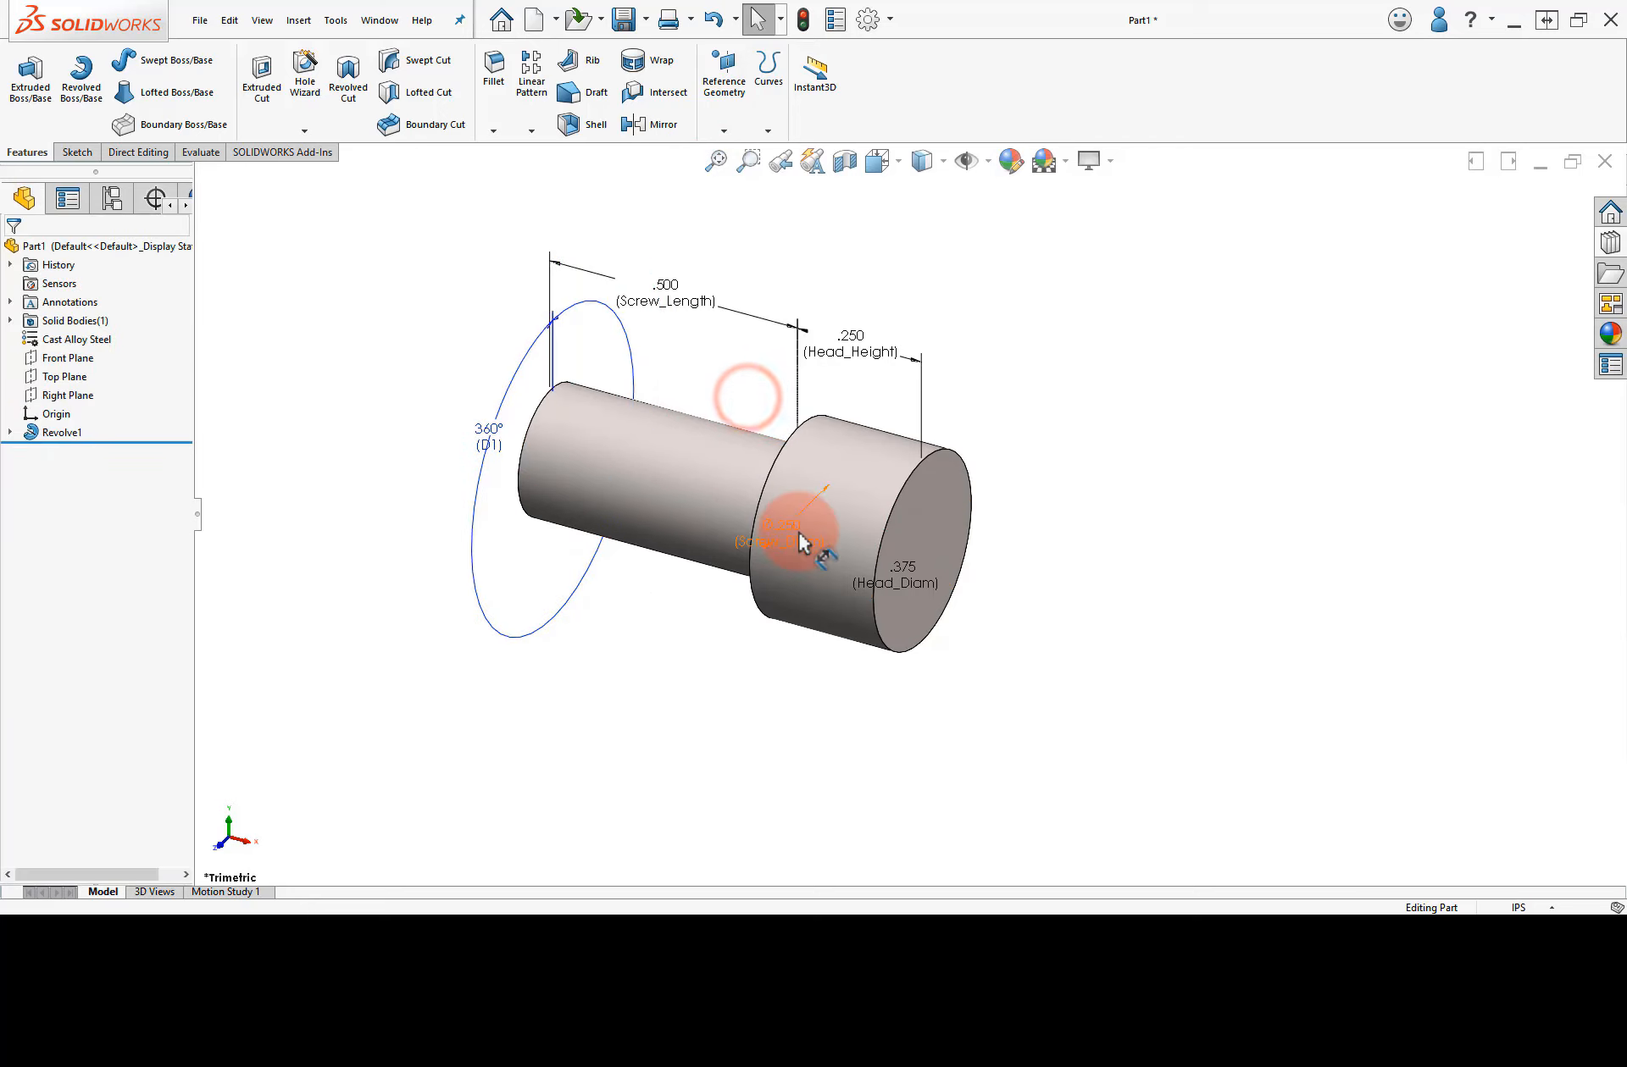
Move the Screw_Diam and Head_Diam dimensions off the model to clear space below the screw.
left_click_drag(798, 533, 675, 673)
left_click_drag(887, 585, 793, 731)
left_click(673, 738)
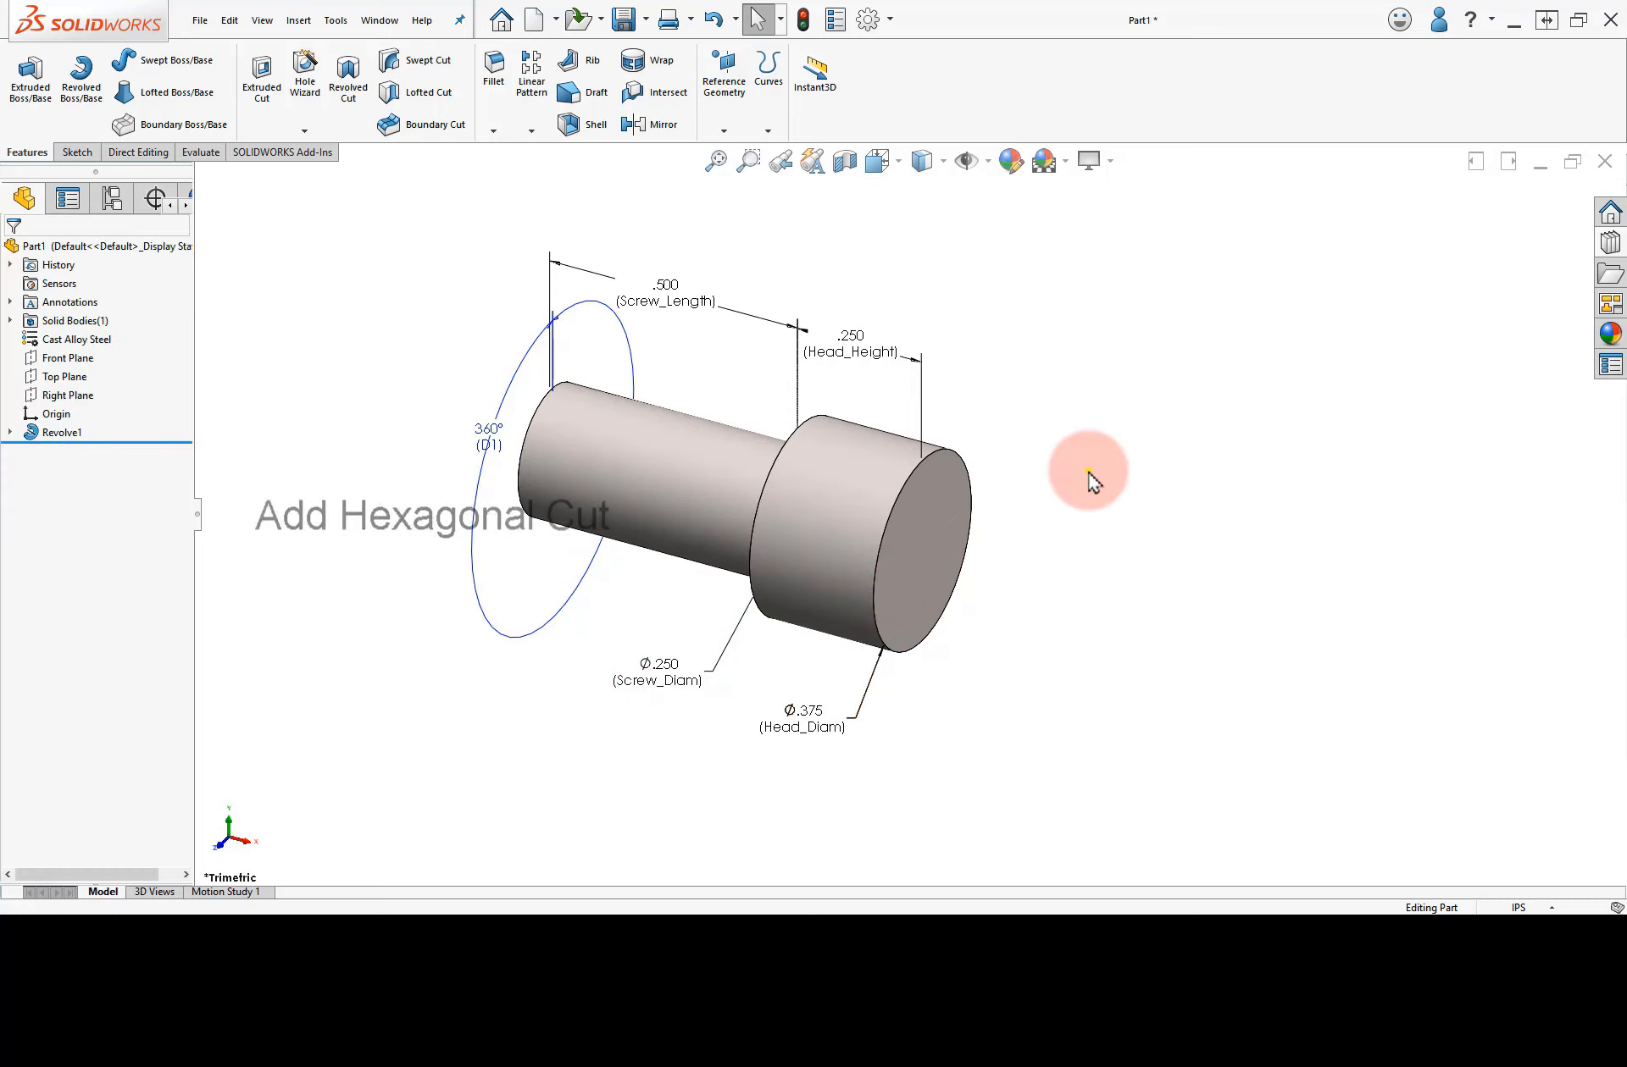
Sketch a hexagon about 0.237 in across flats on the head's end face, centred on the origin.
right_click_drag(1088, 471, 1176, 474)
left_click(974, 481)
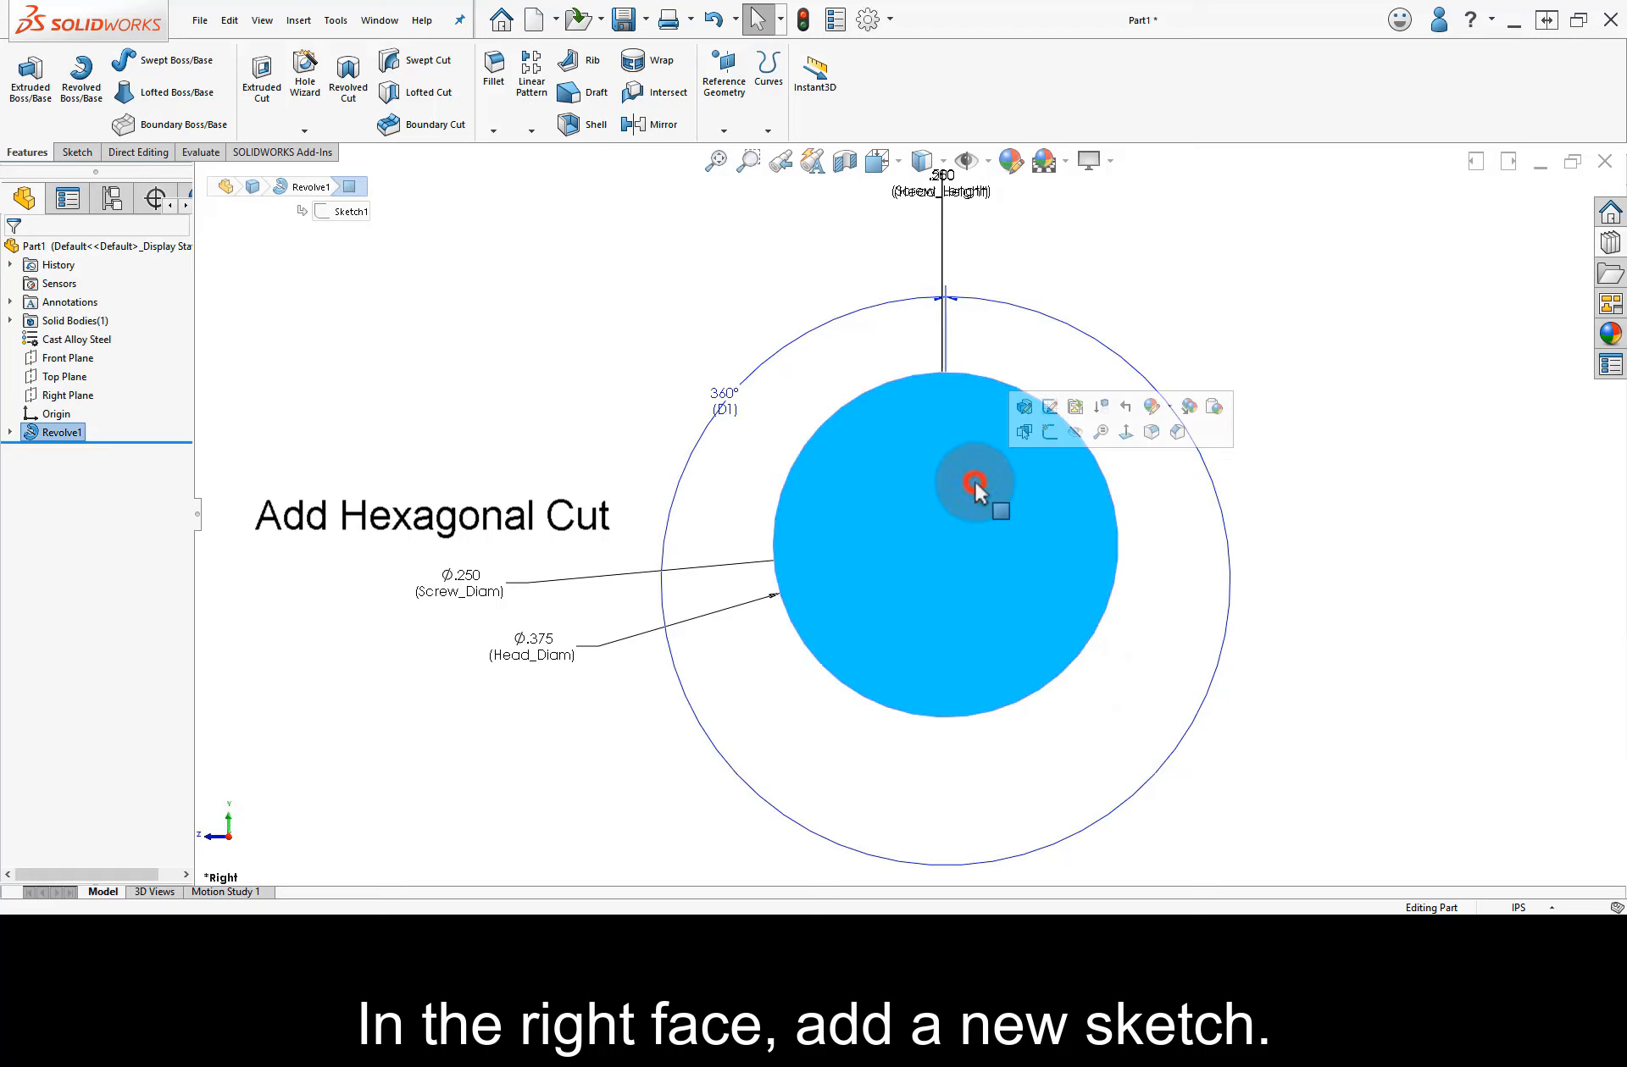
left_click(1055, 433)
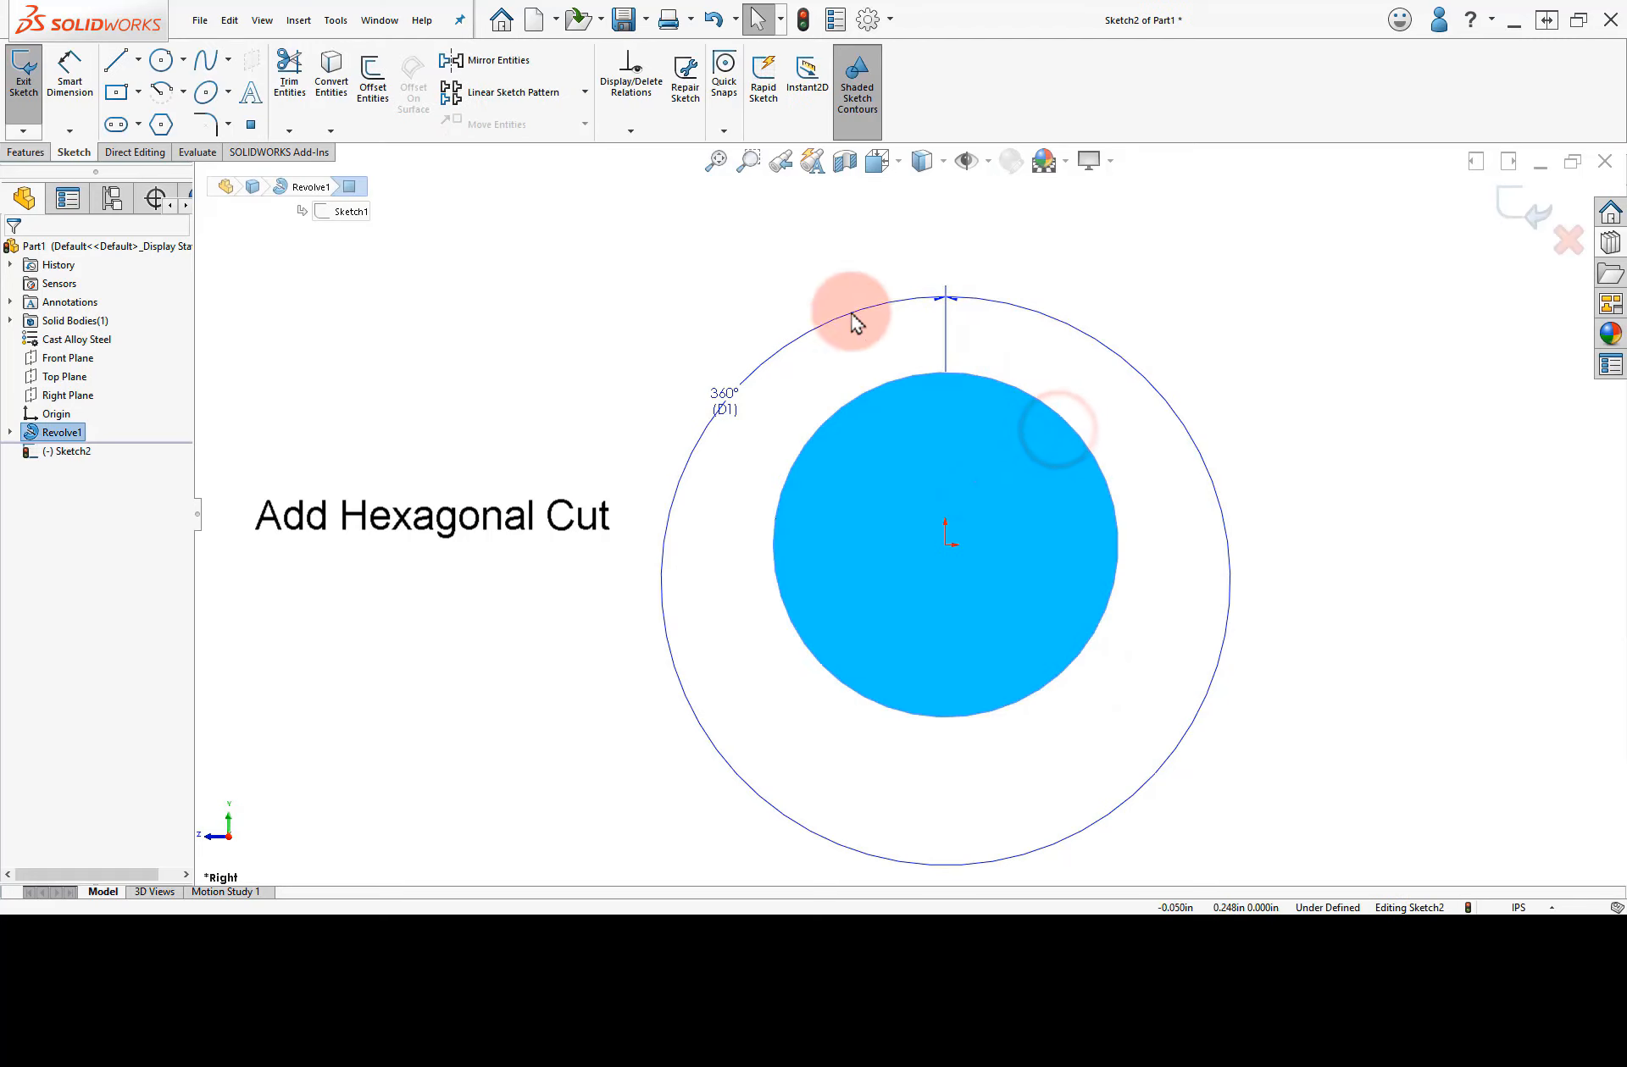
left_click(161, 125)
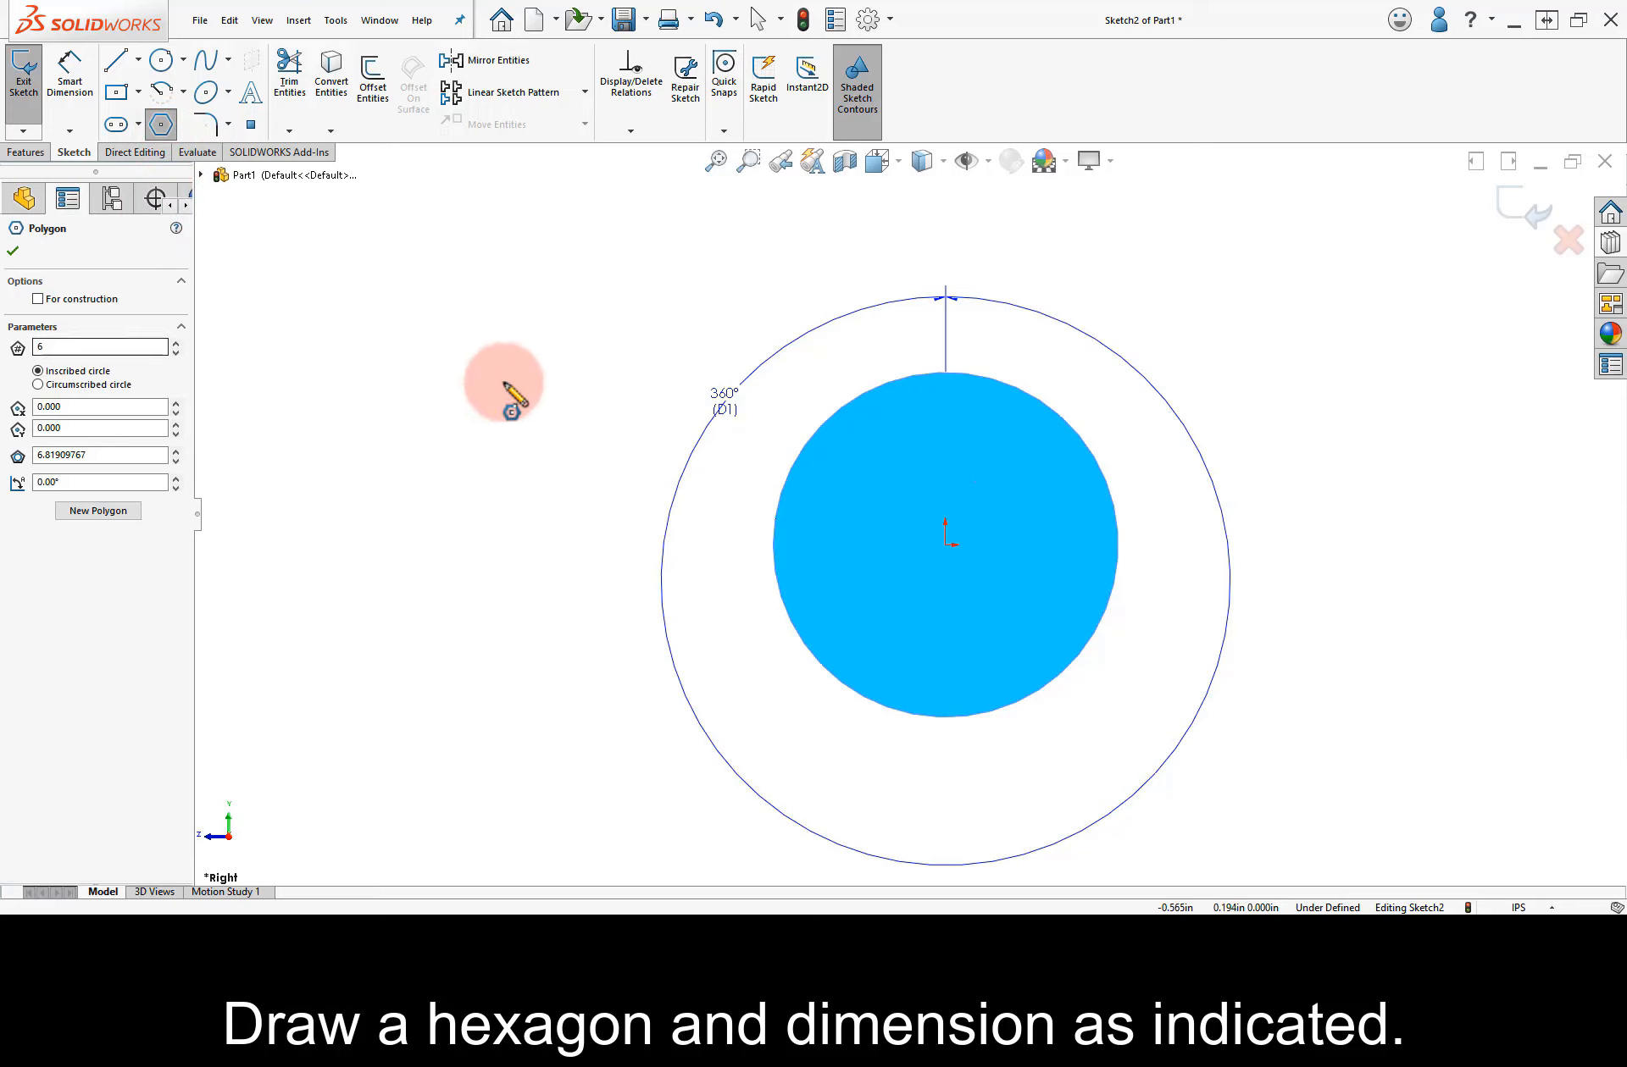
left_click_drag(946, 545, 1016, 441)
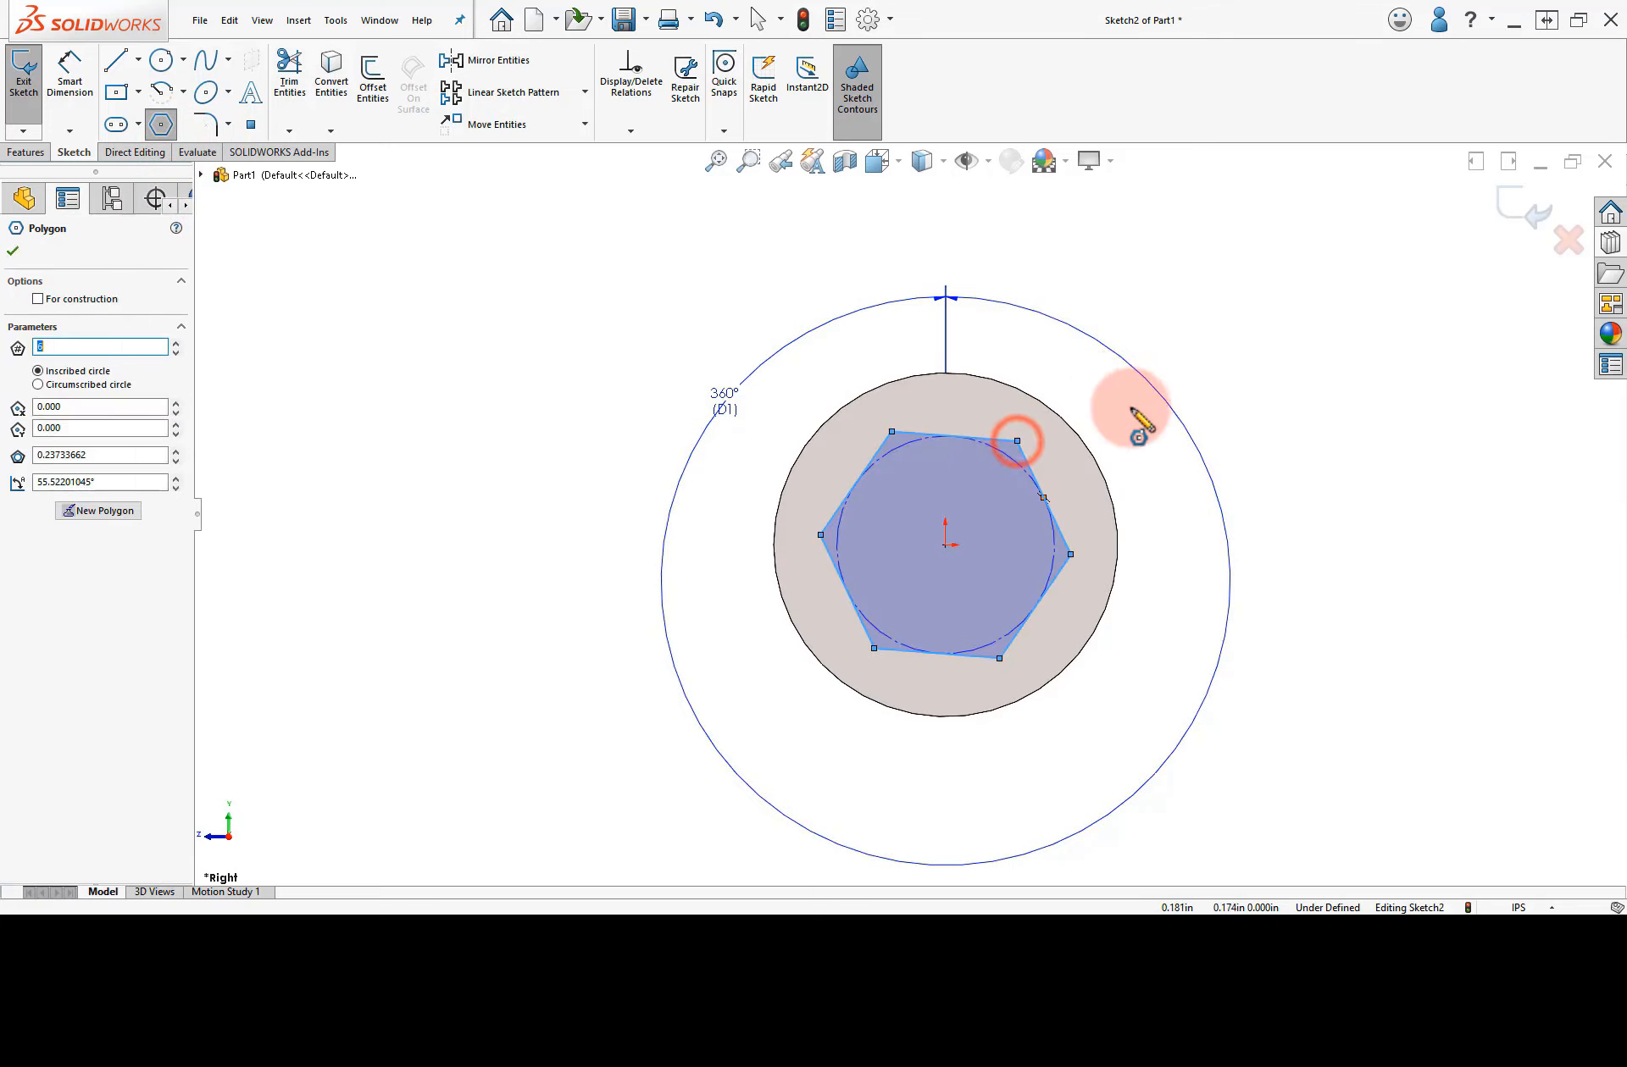
right_click(1165, 462)
left_click(1180, 470)
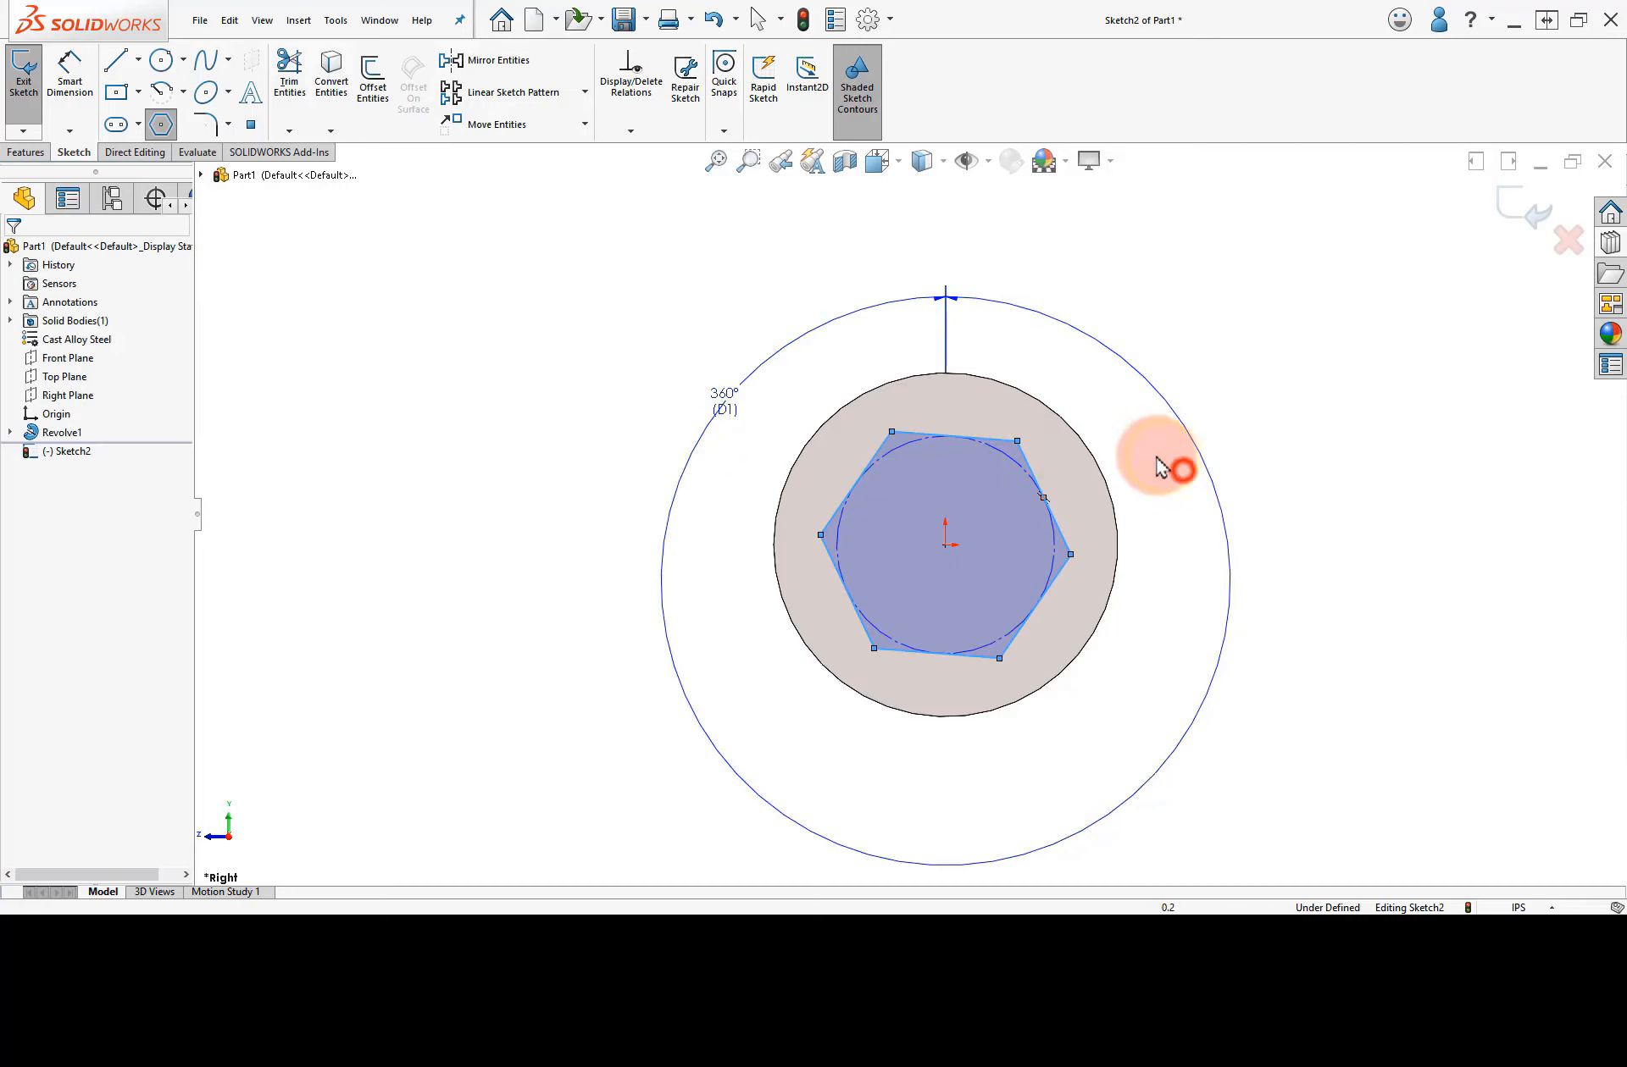
Add a horizontal relation to the hexagon's upper edge.
left_click(1003, 440)
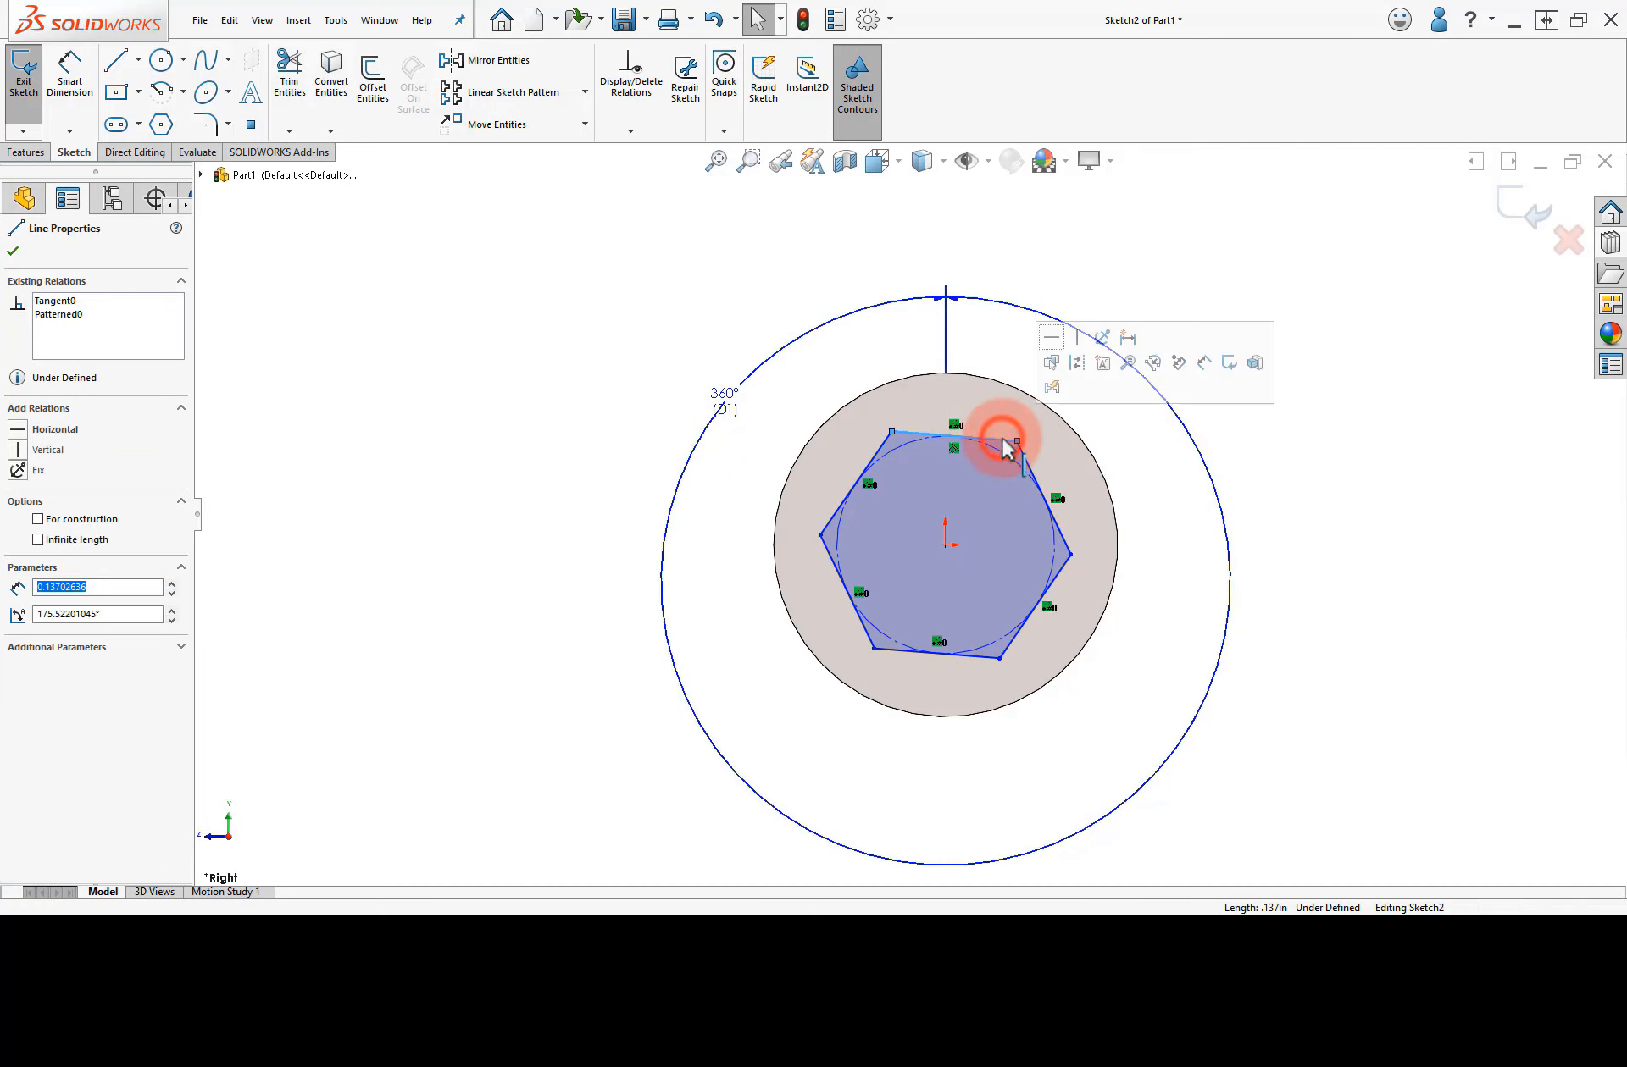
left_click(1051, 337)
left_click(1131, 468)
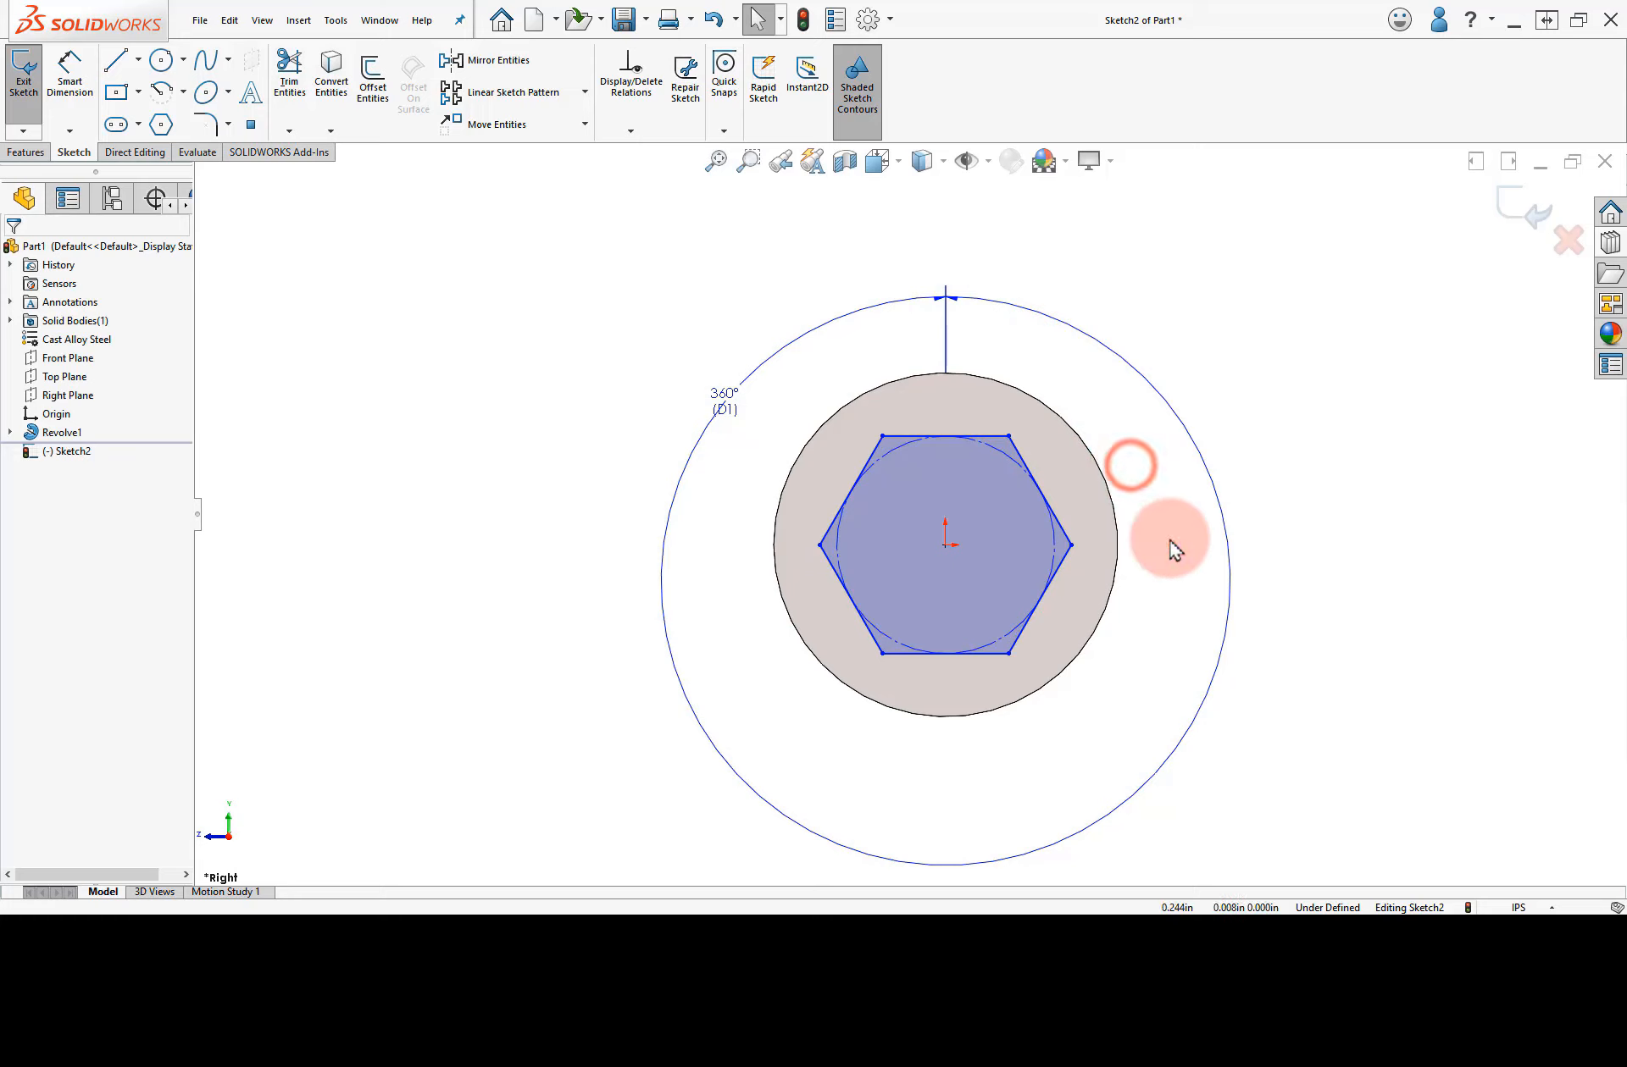
Dimension the hexagon across its upper and lower flats and set the distance to .188 in.
right_click_drag(1169, 542, 1171, 466)
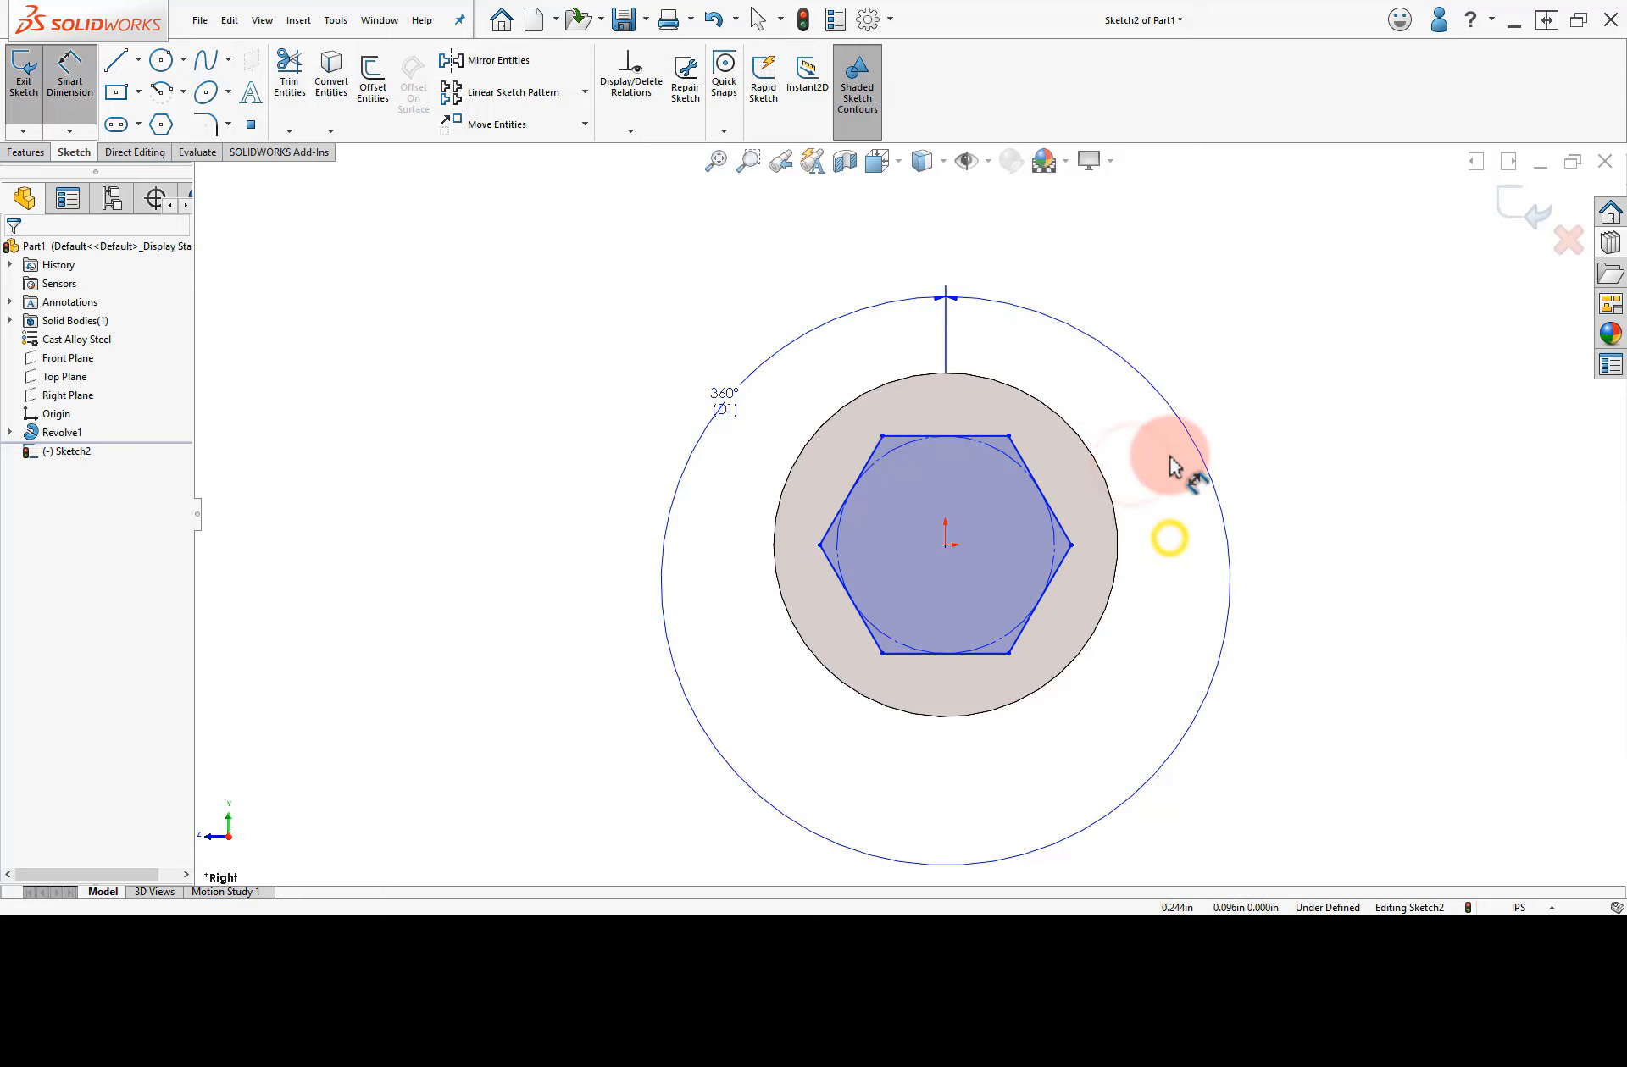
left_click(999, 437)
left_click(997, 653)
left_click(1169, 542)
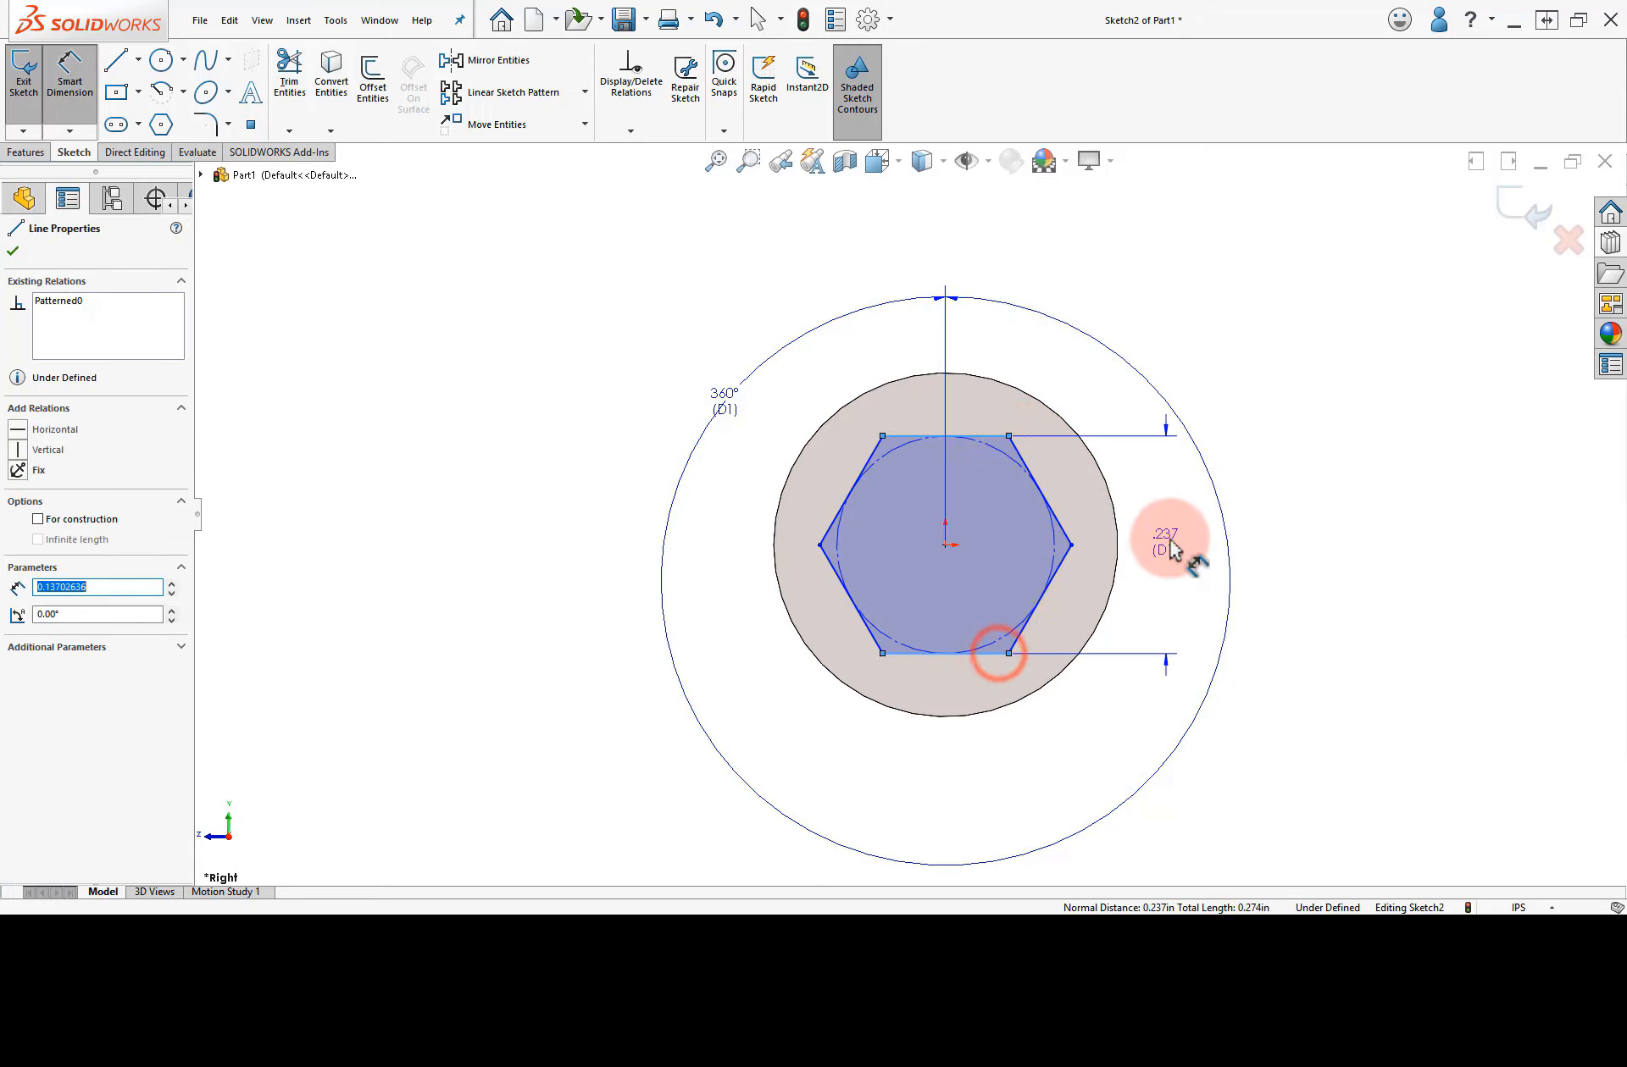
type(".188")
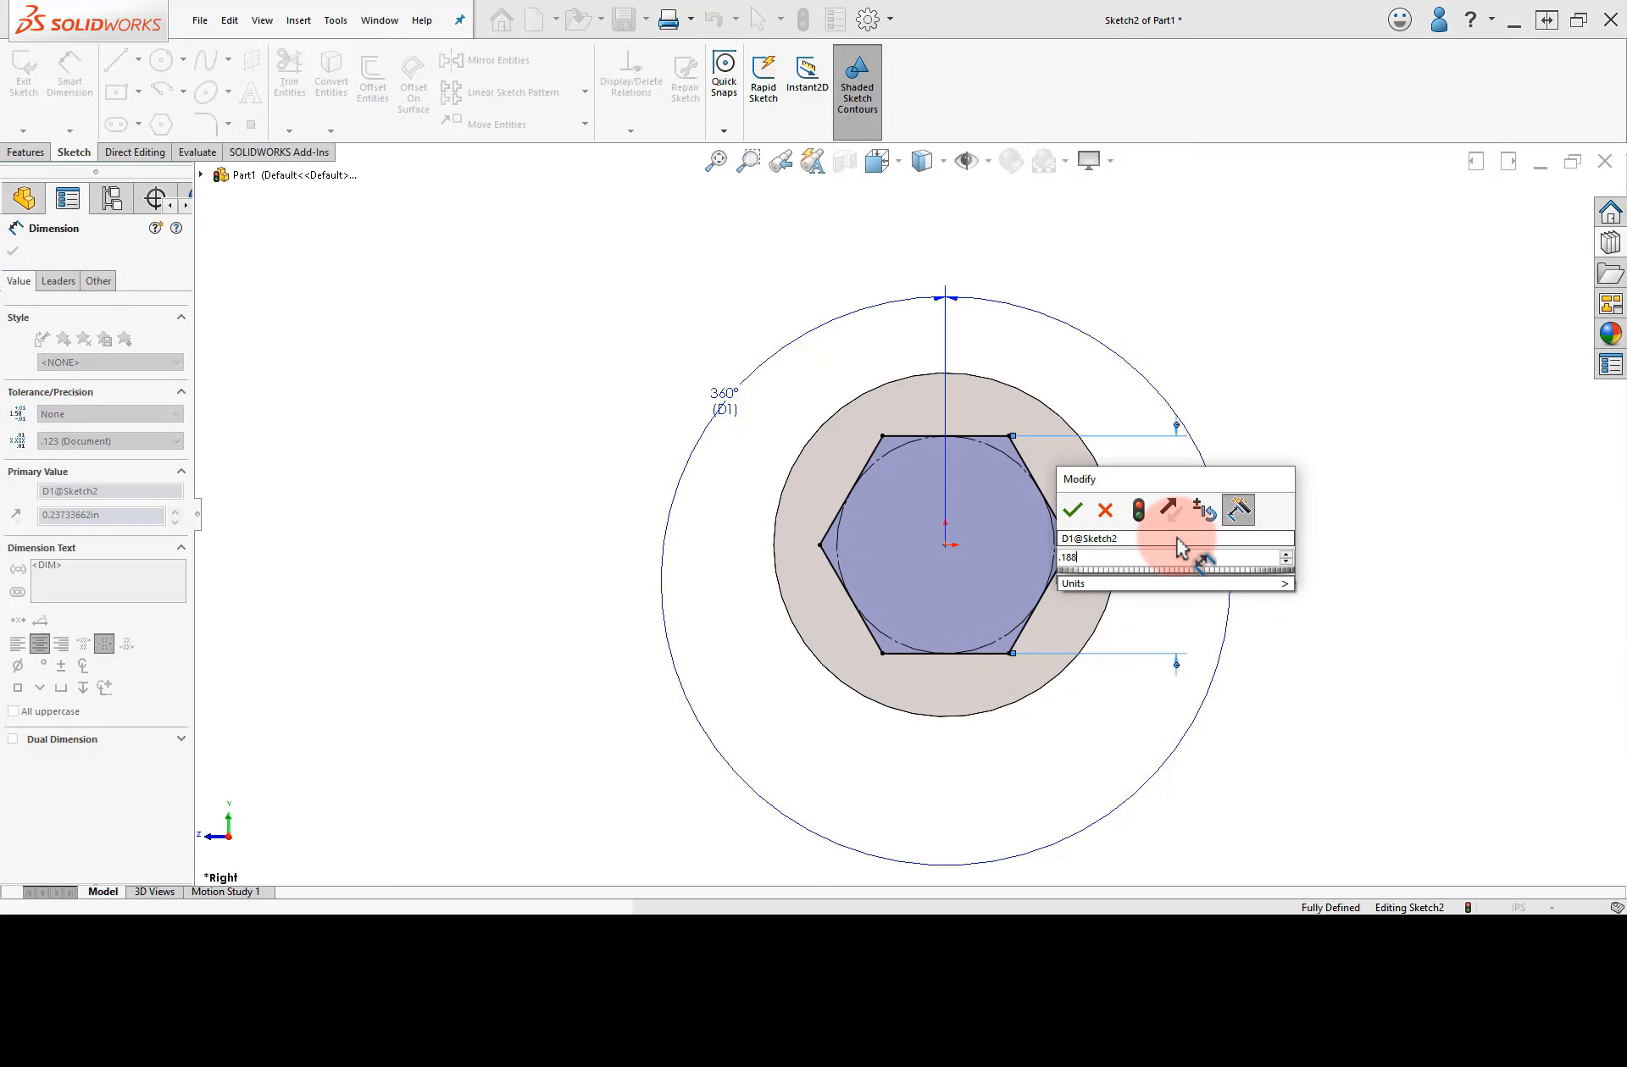
key("Return")
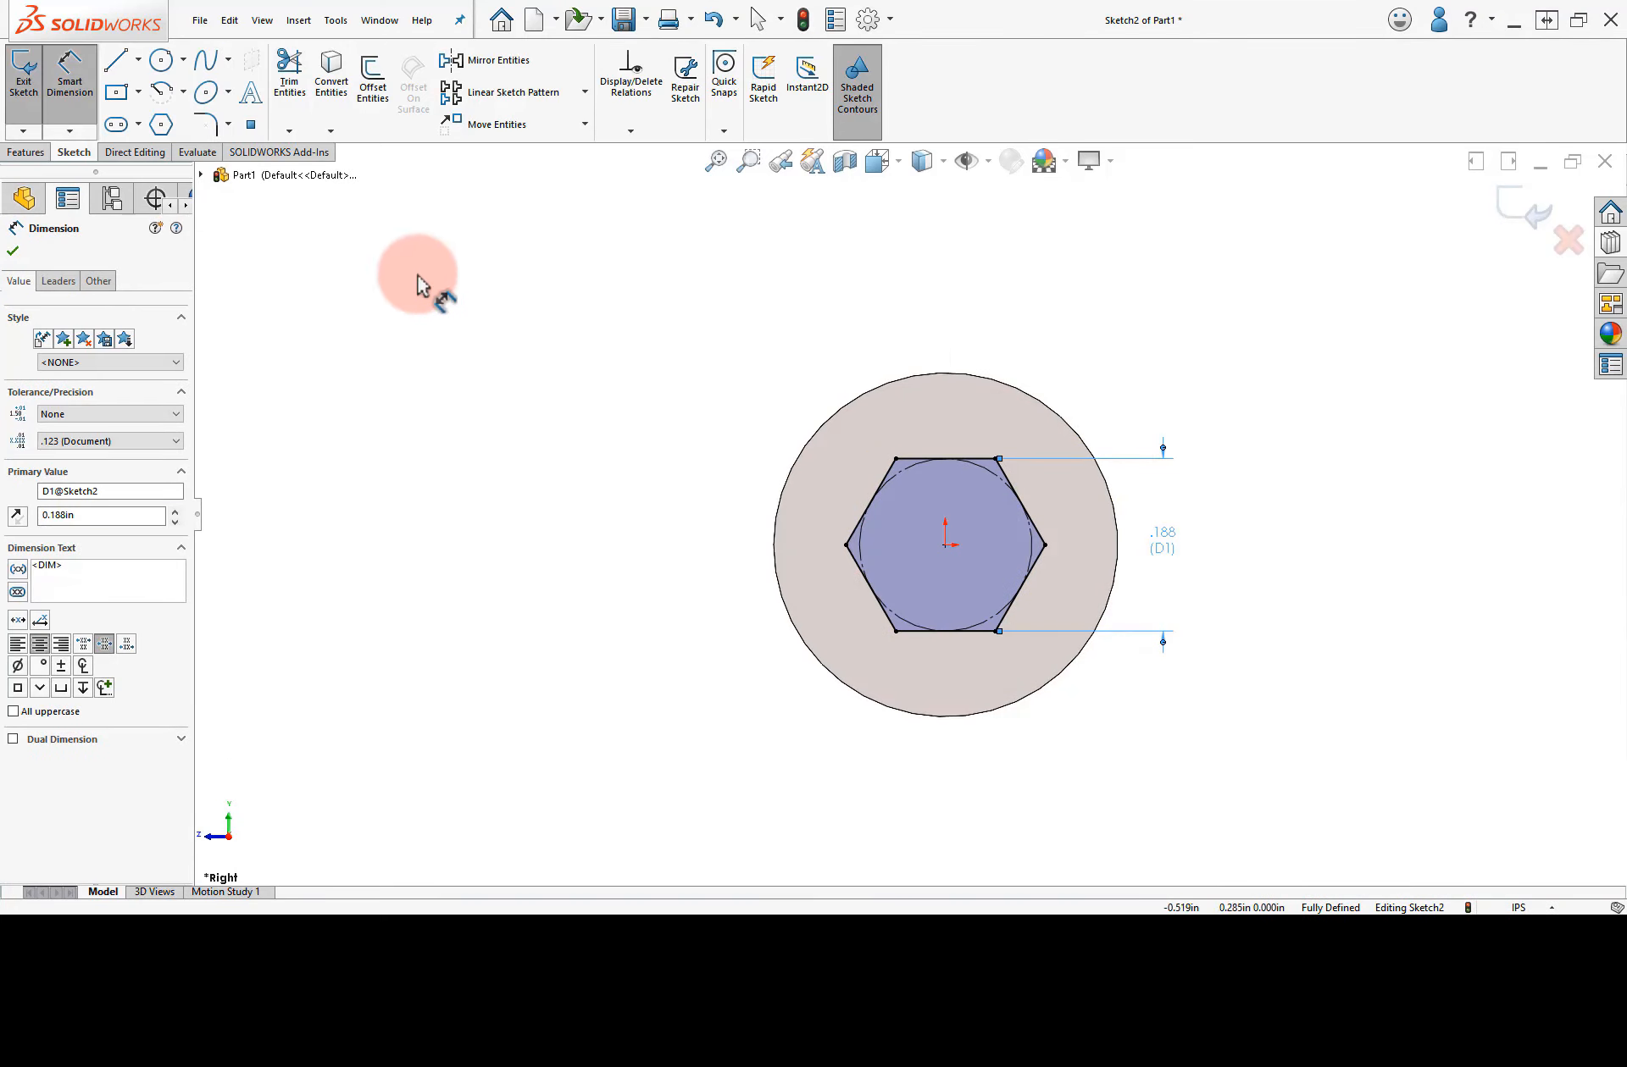
Cut the hexagonal socket into the screw head with a blind extruded cut 0.125 in deep.
left_click(25, 153)
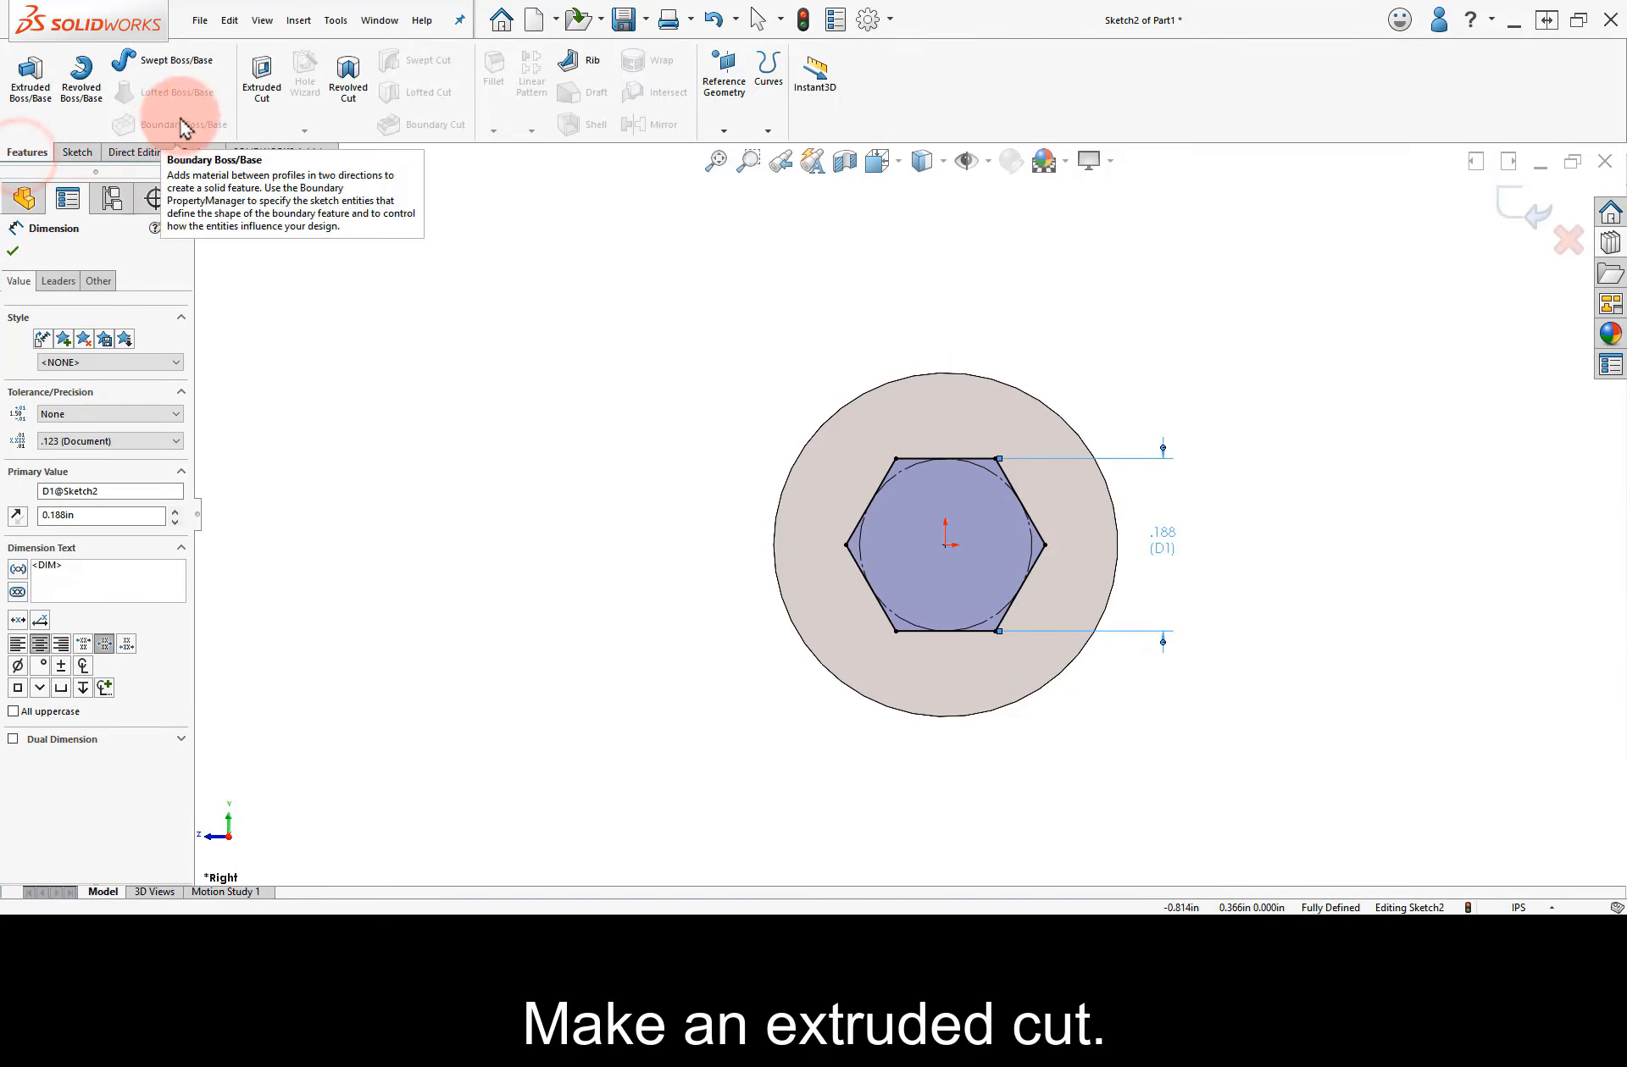
left_click(261, 80)
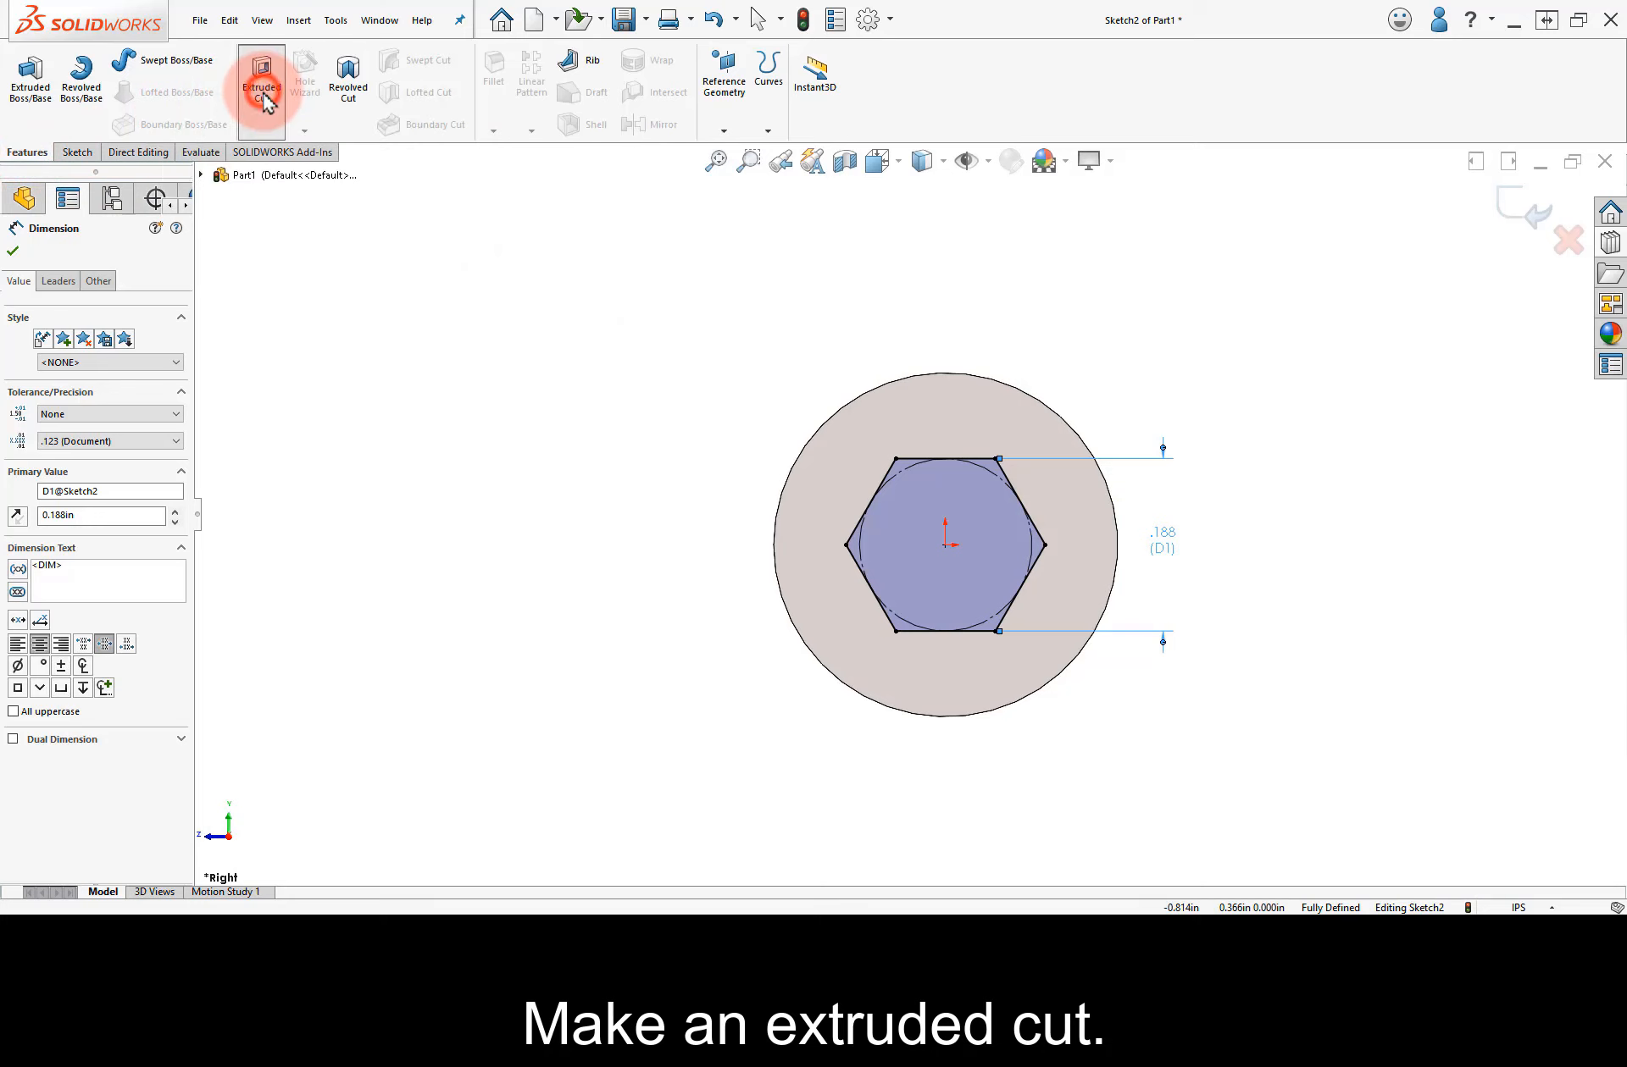
left_click(429, 456)
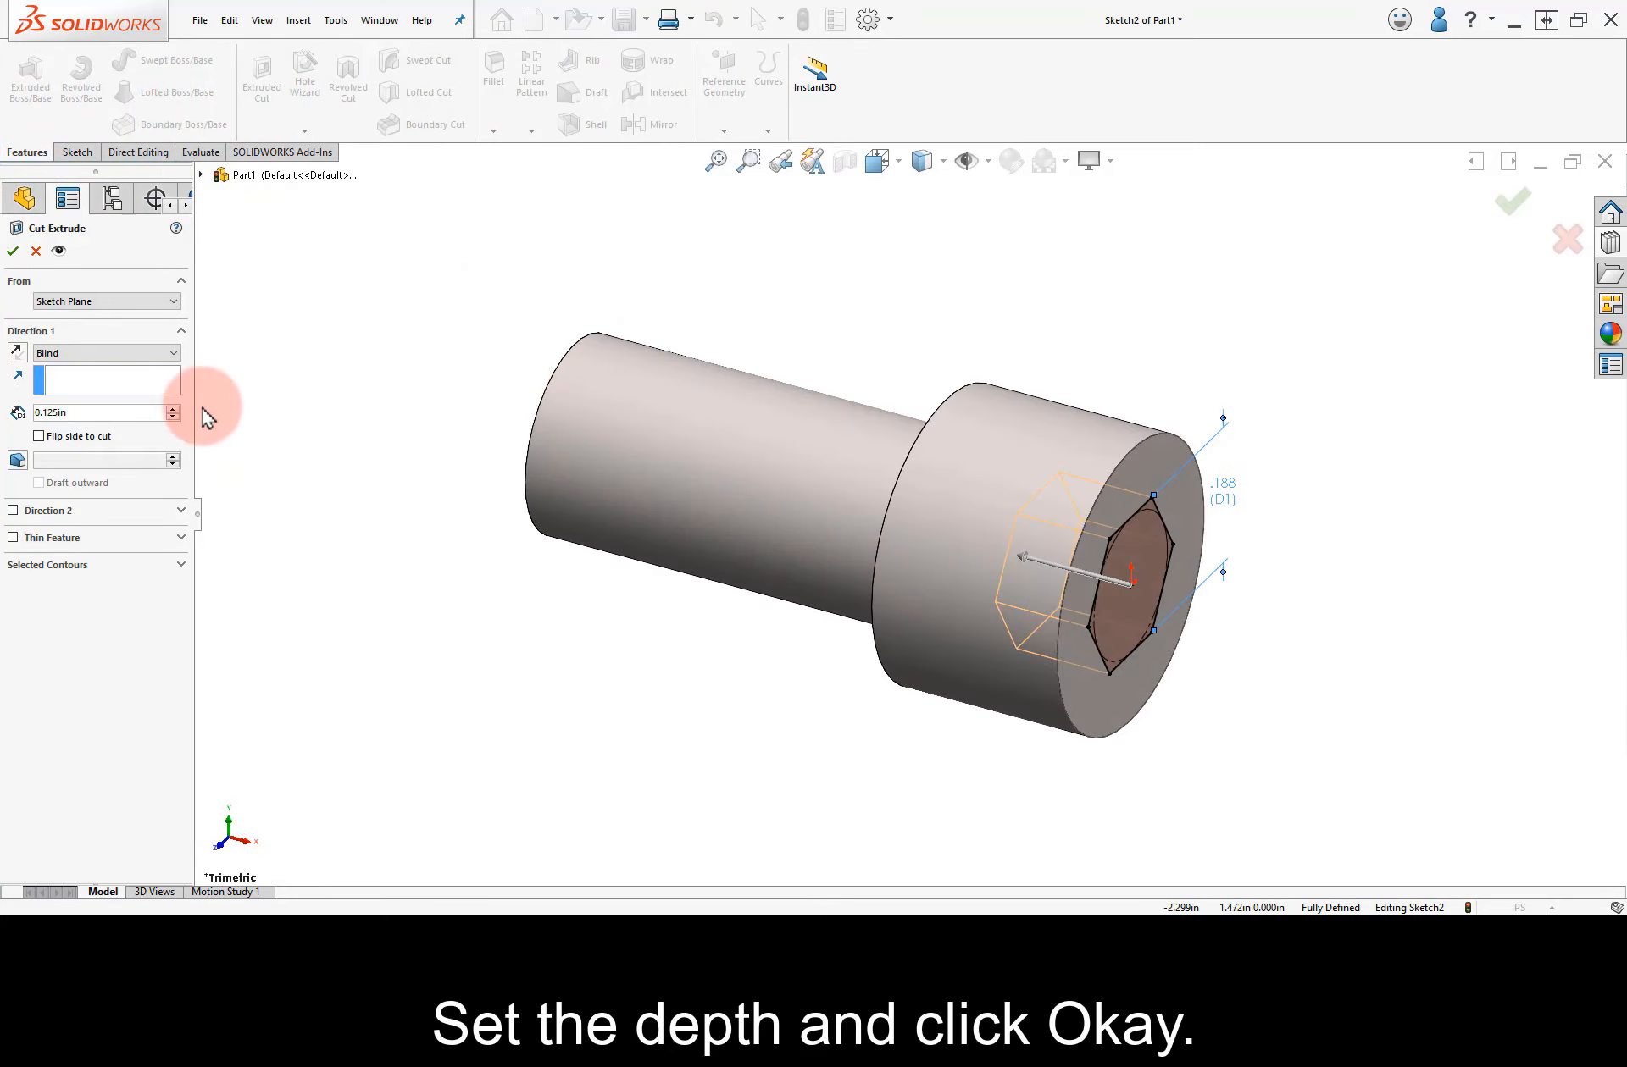
left_click(12, 250)
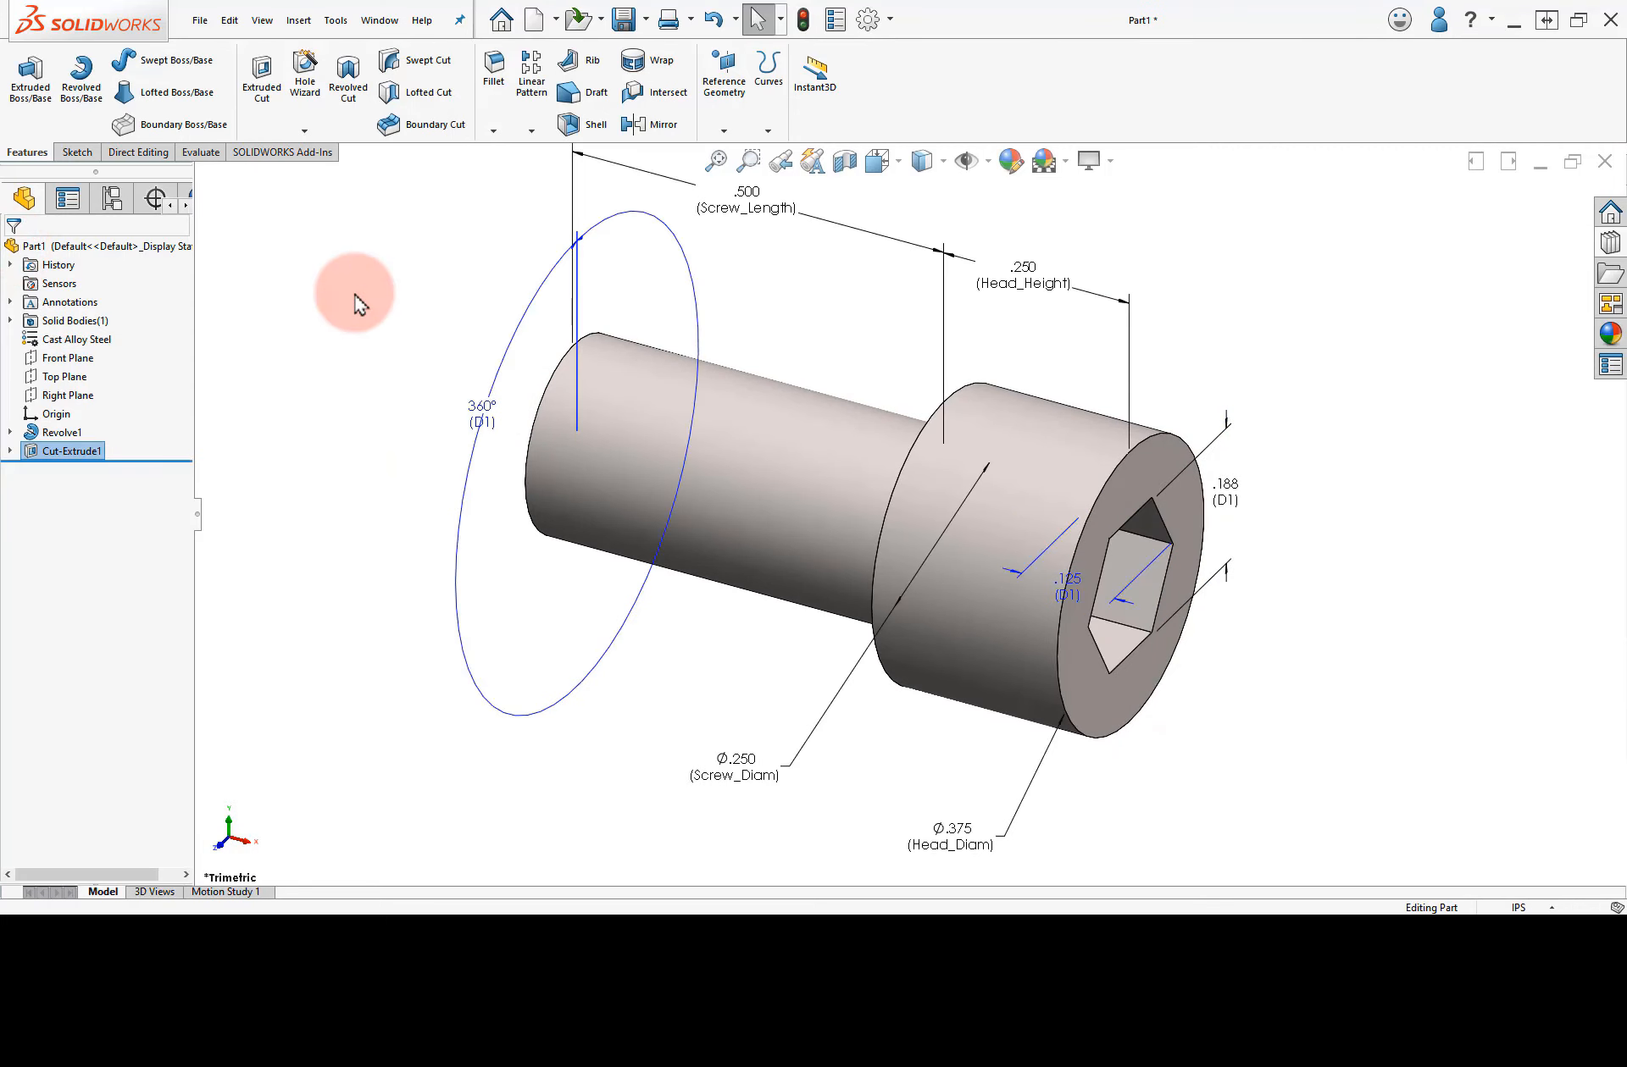
Rename the hexagon's across-flats dimension as Hex_Drive and reposition it and the socket depth dimension clear of each other around the head.
left_click_drag(1229, 489, 1281, 461)
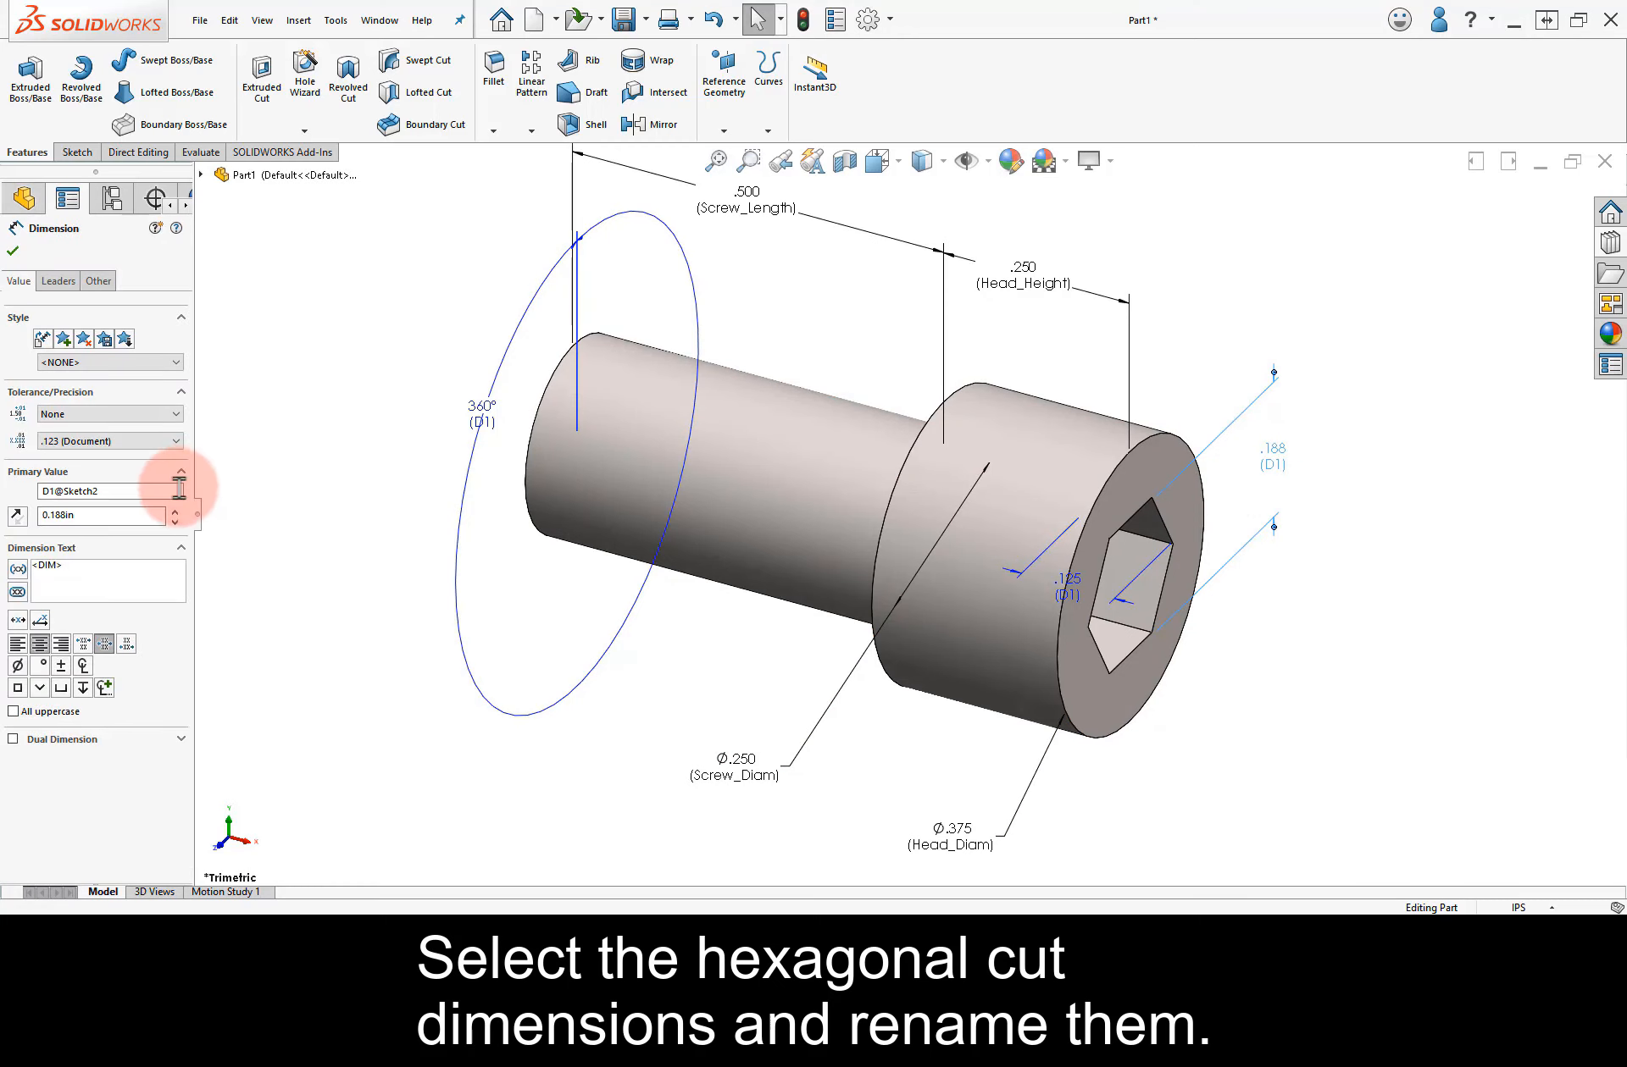
double_click(138, 496)
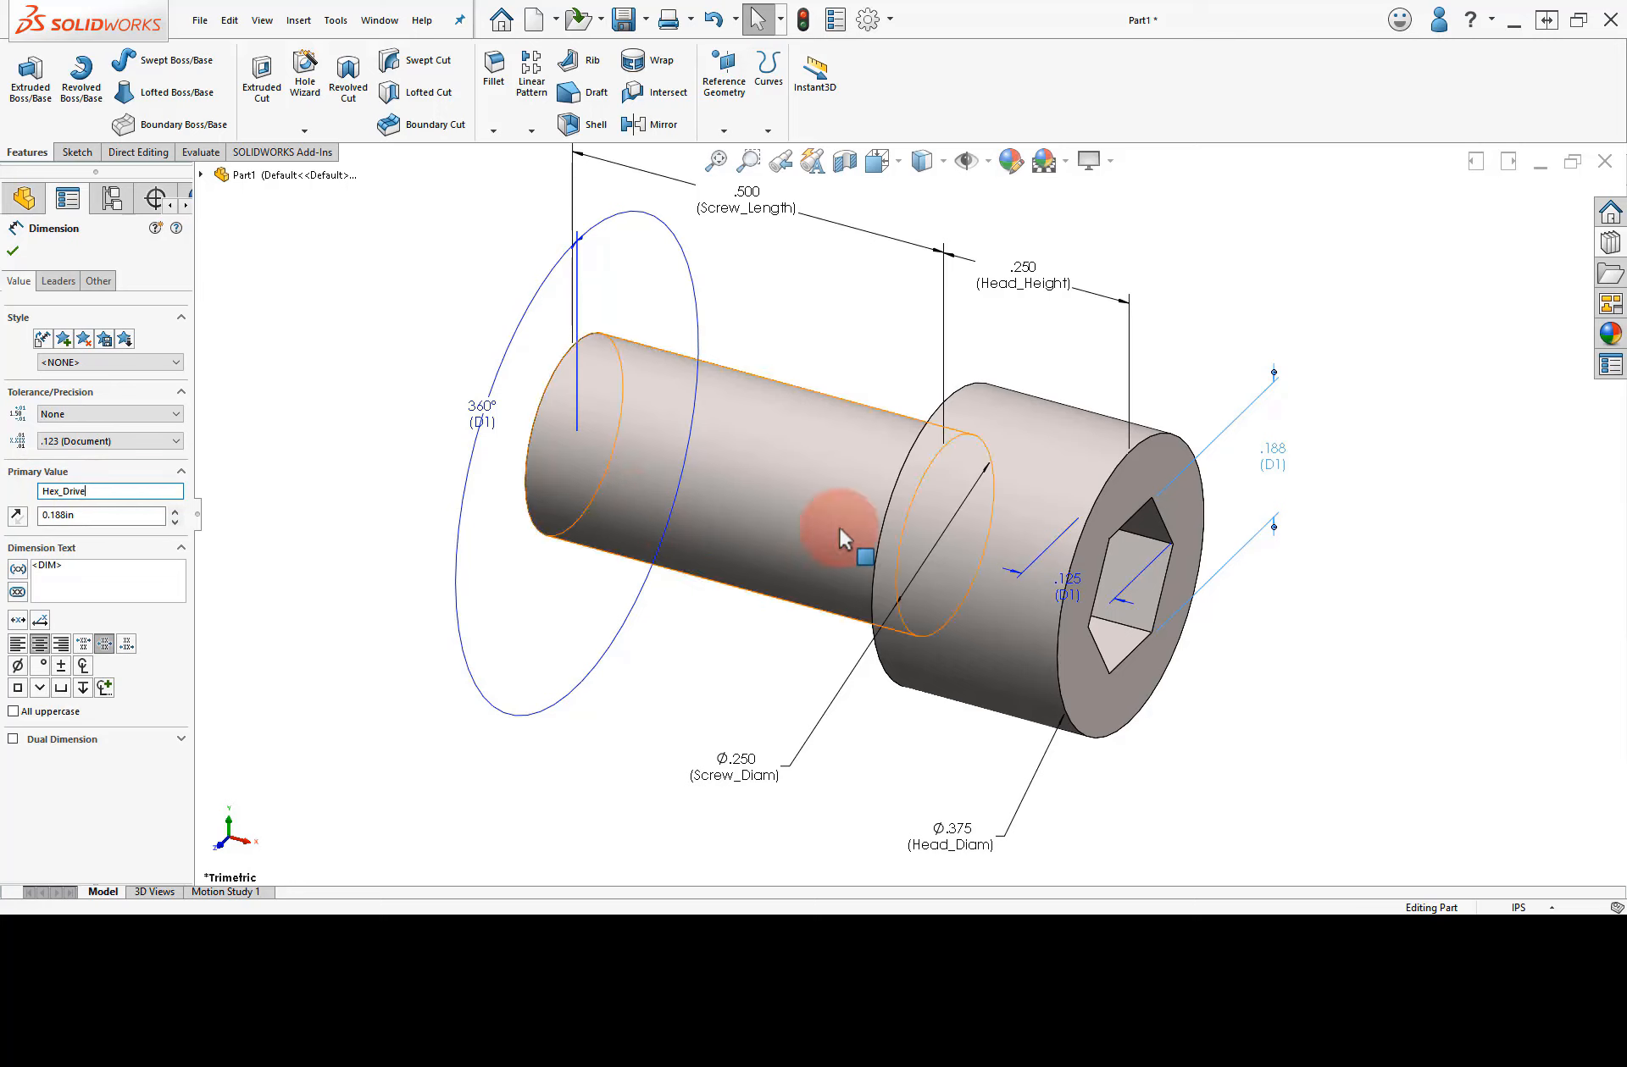
left_click_drag(1074, 587, 1296, 366)
left_click_drag(1284, 442, 1032, 688)
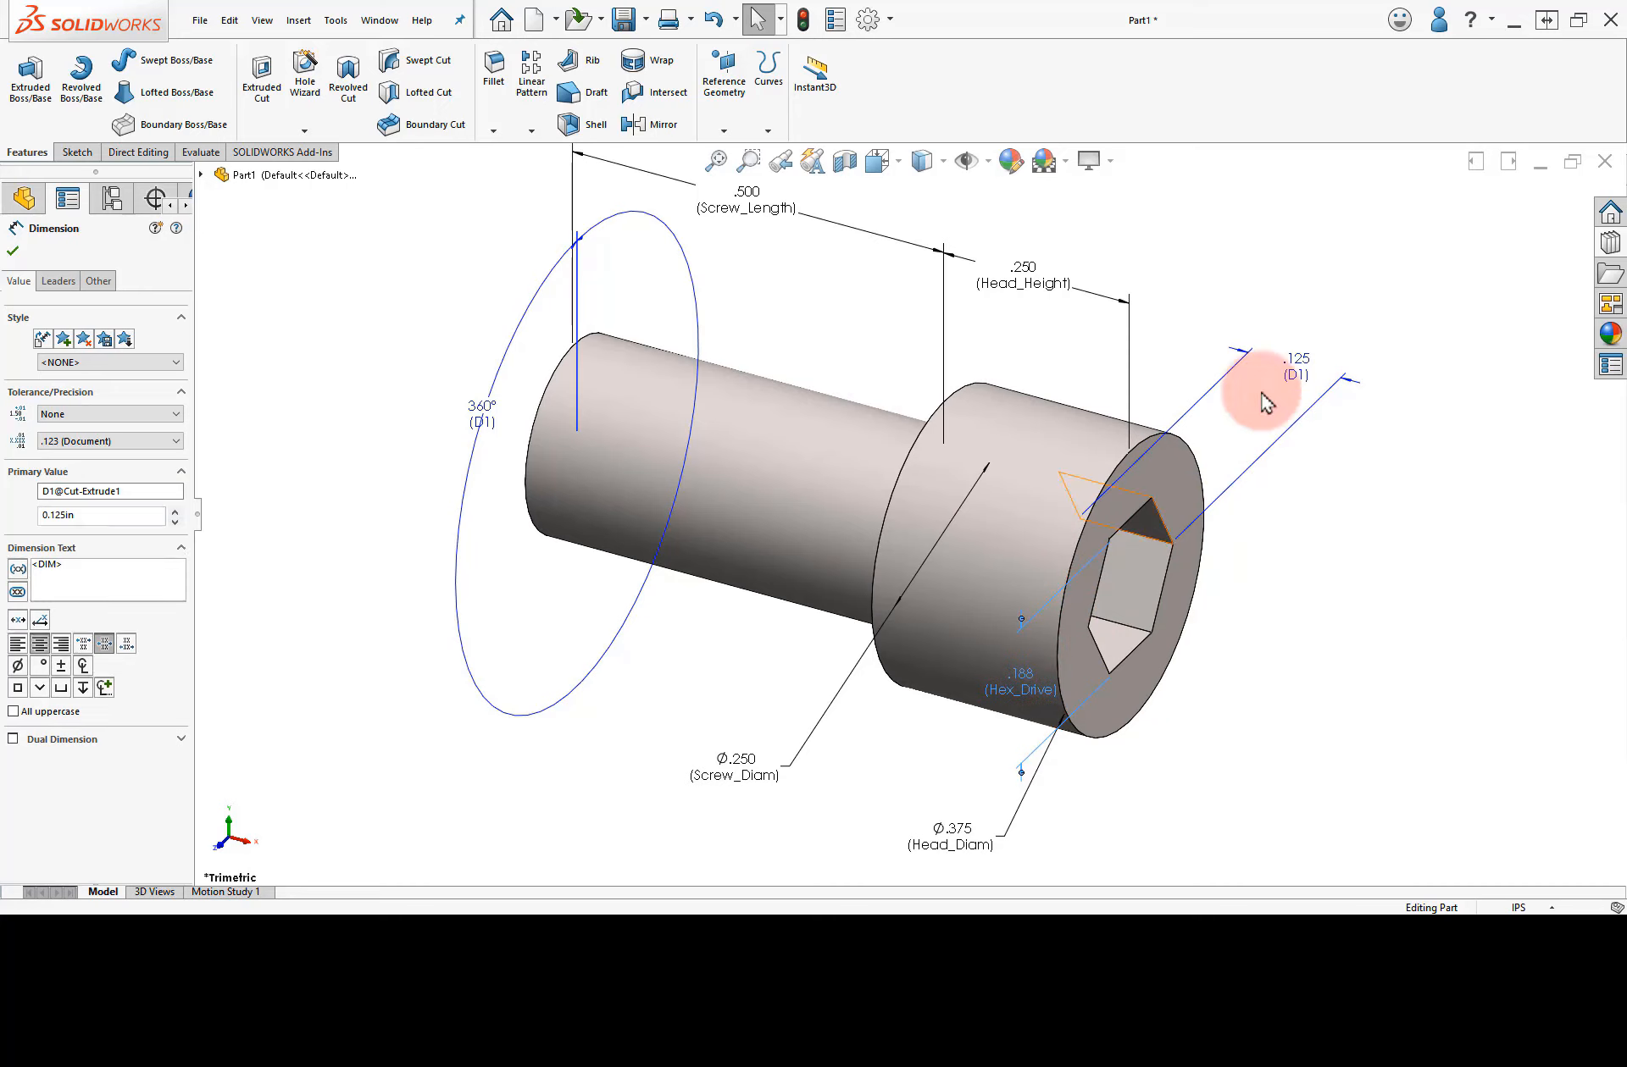
Rename the hexagonal cut's depth dimension as Hex_Depth.
left_click(1299, 364)
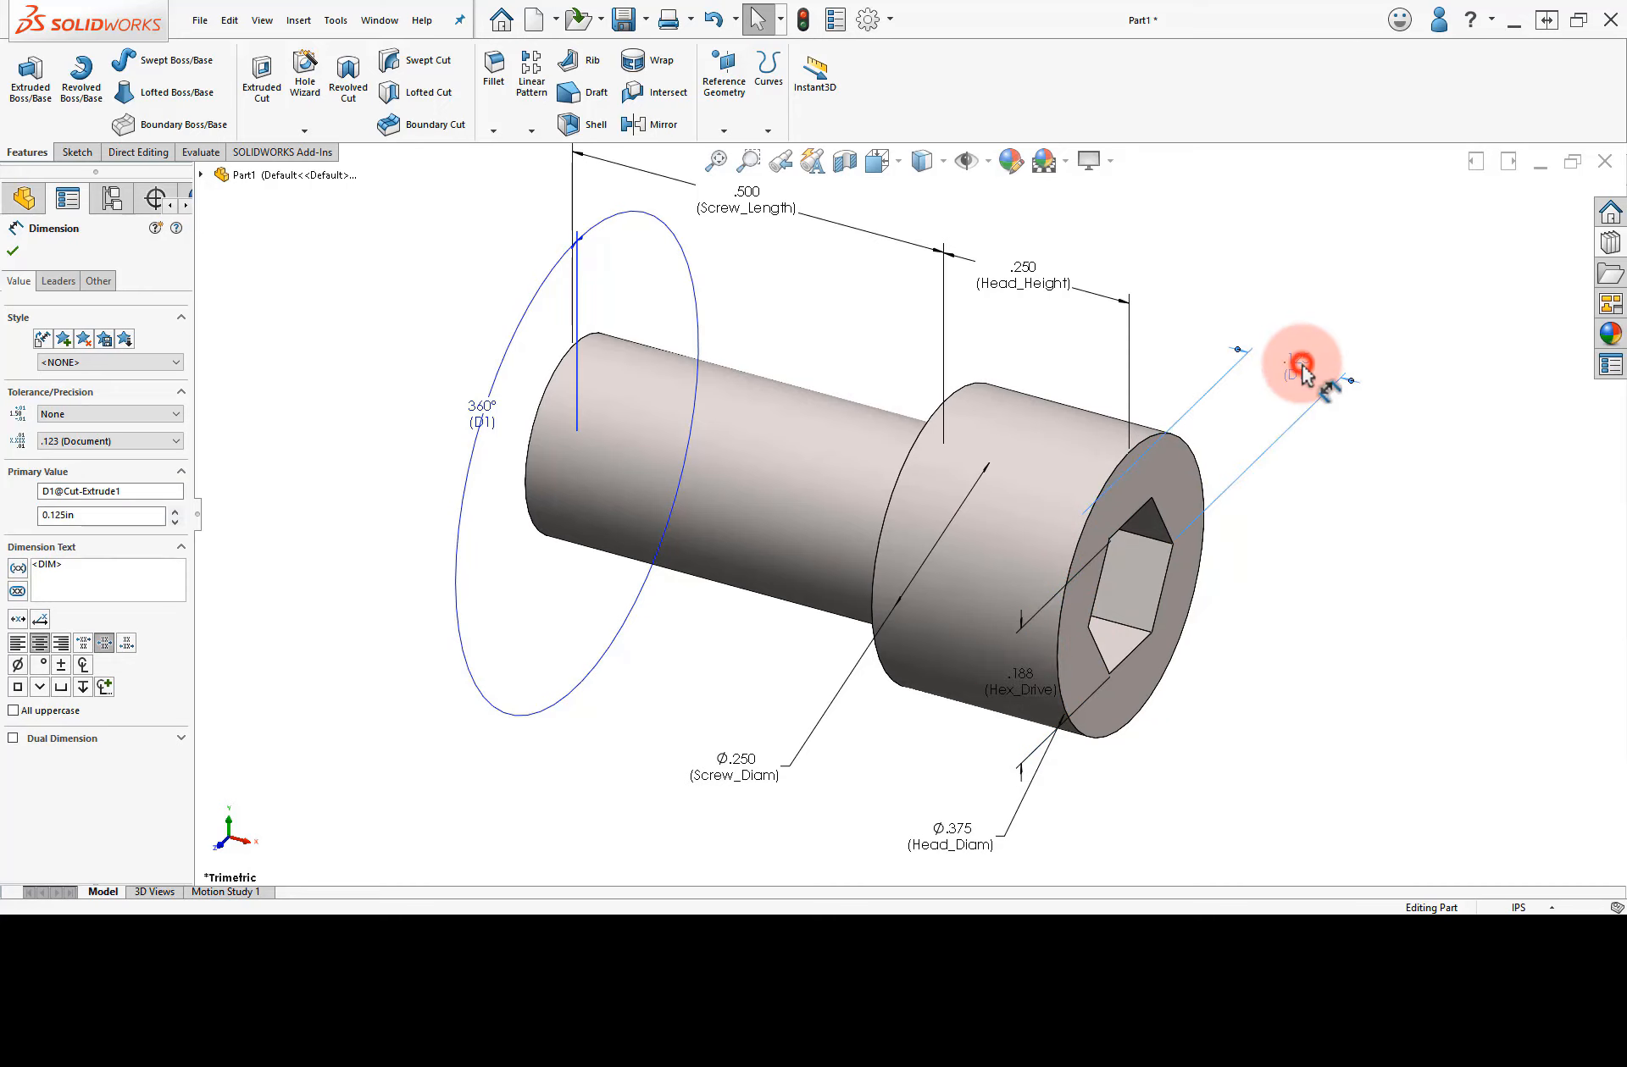
double_click(132, 491)
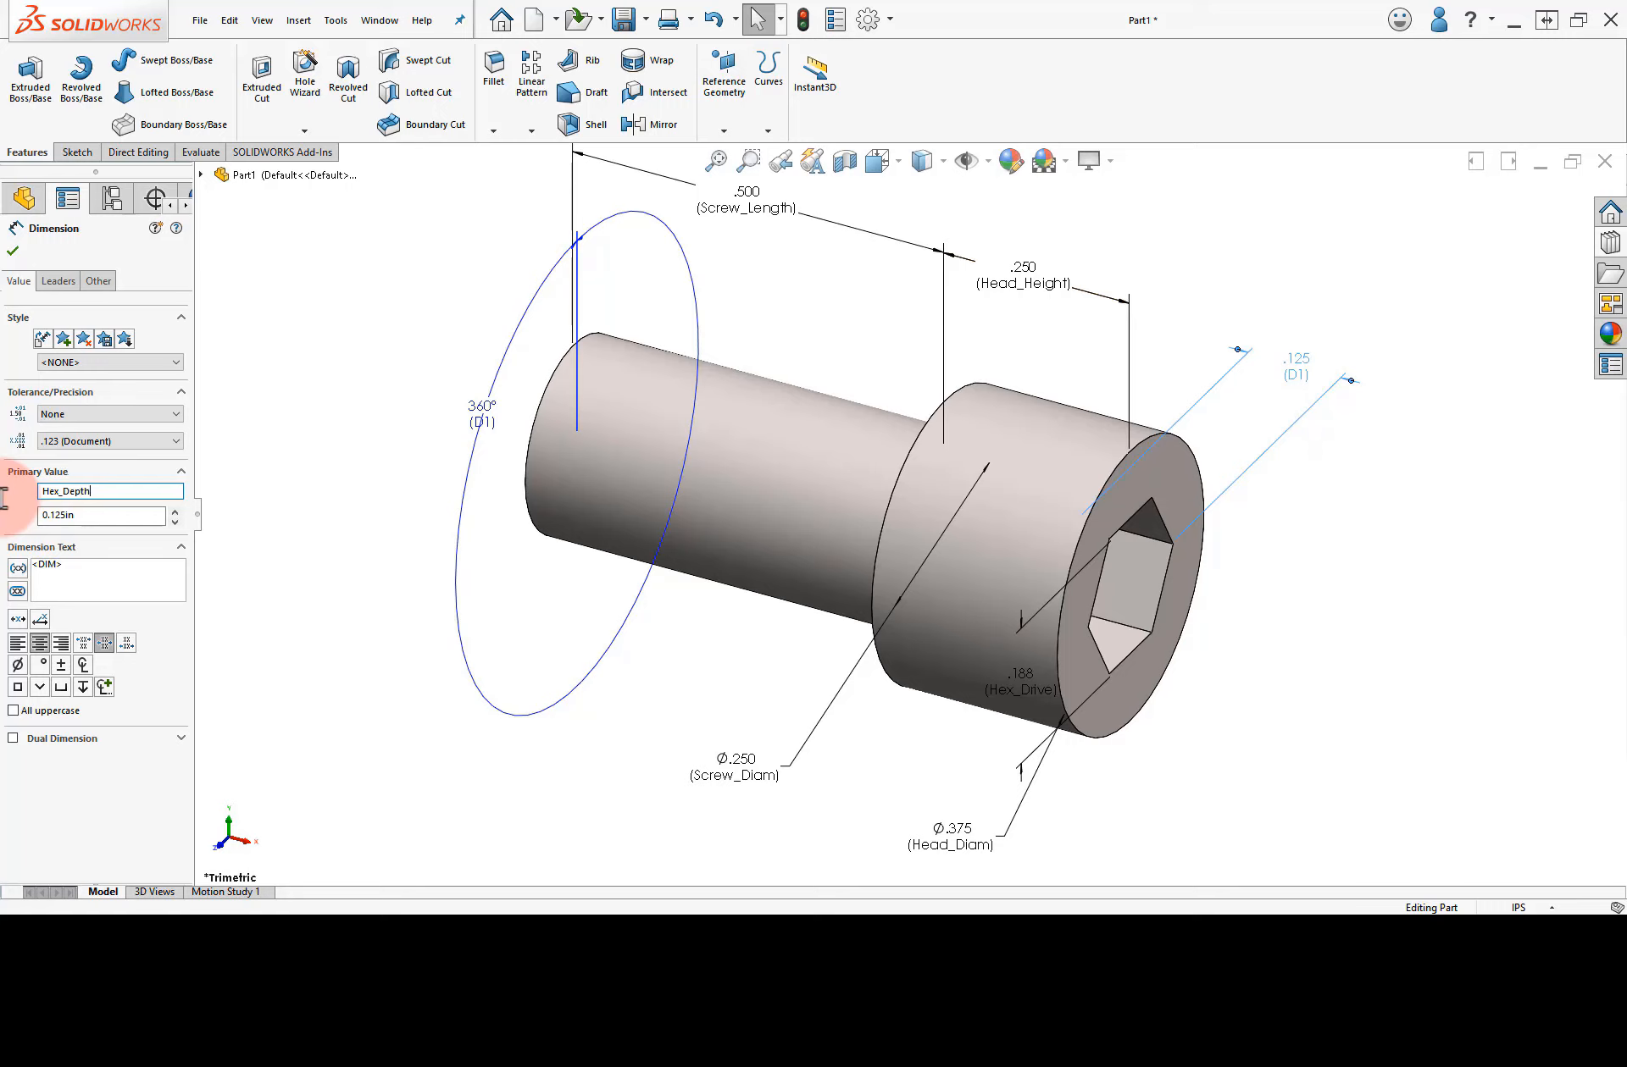
left_click(888, 354)
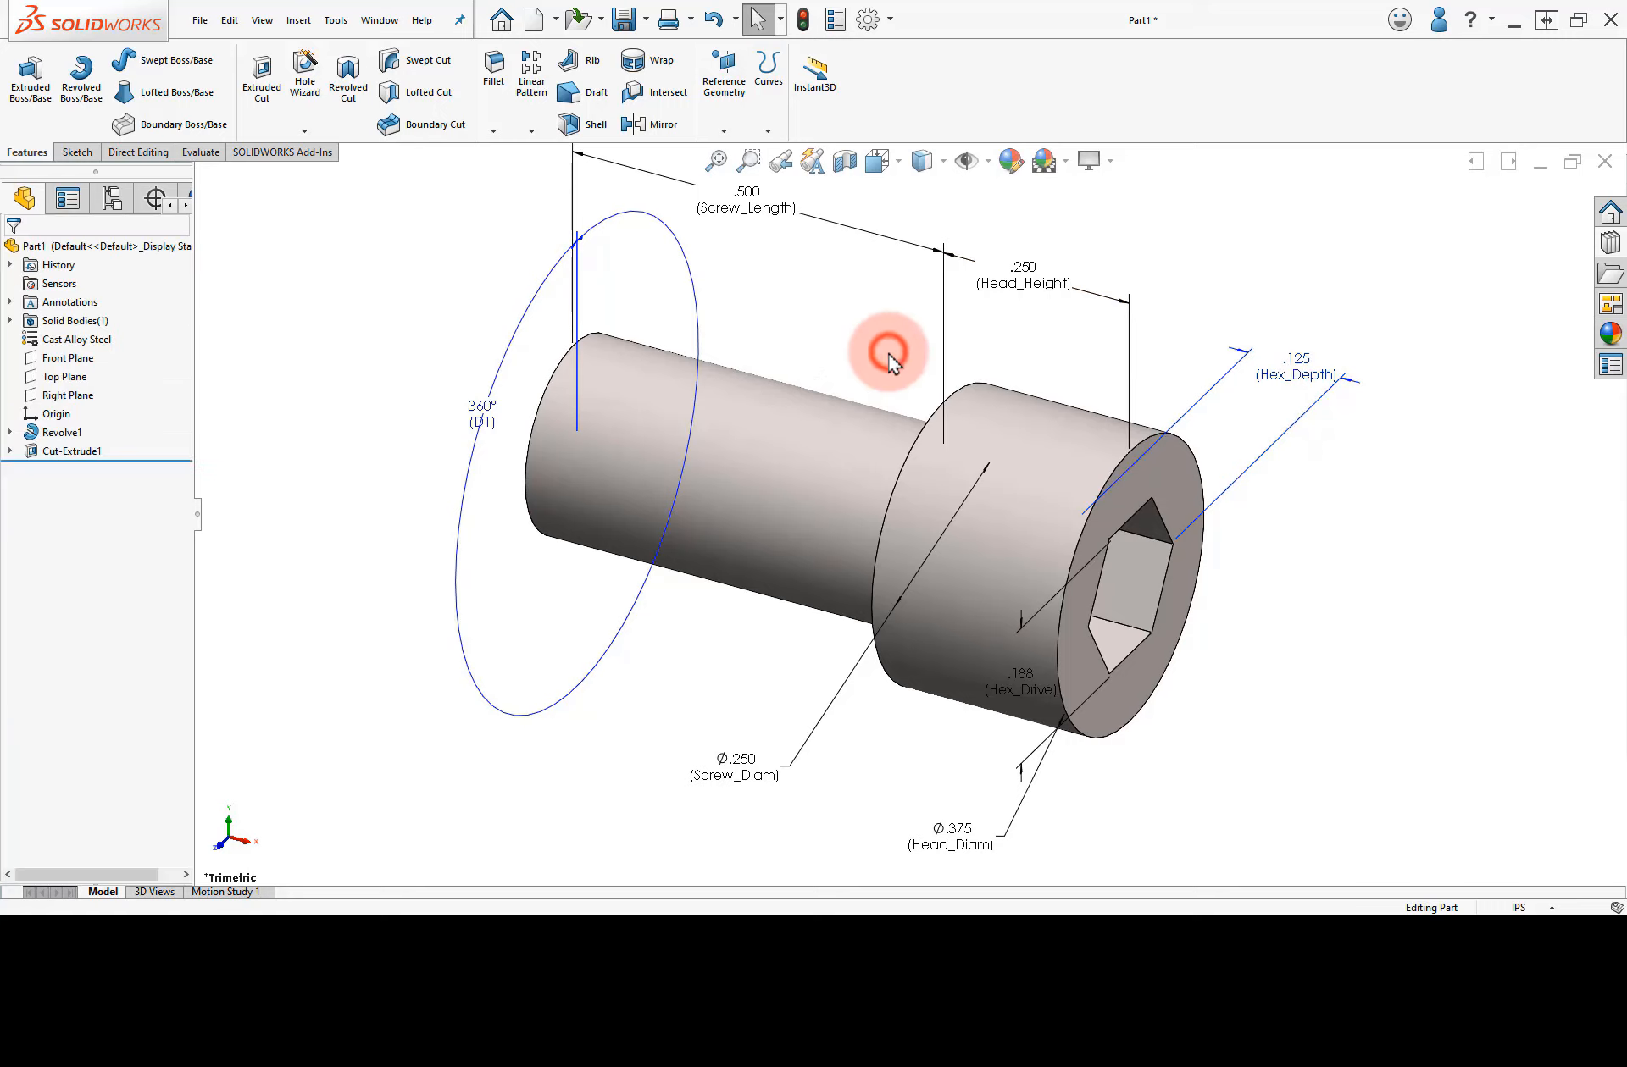
Chamfer the shank's free end edge and both edges of the head's cylindrical face at 0.015 in and 45 degrees.
right_click_drag(889, 362, 805, 265)
left_click(494, 131)
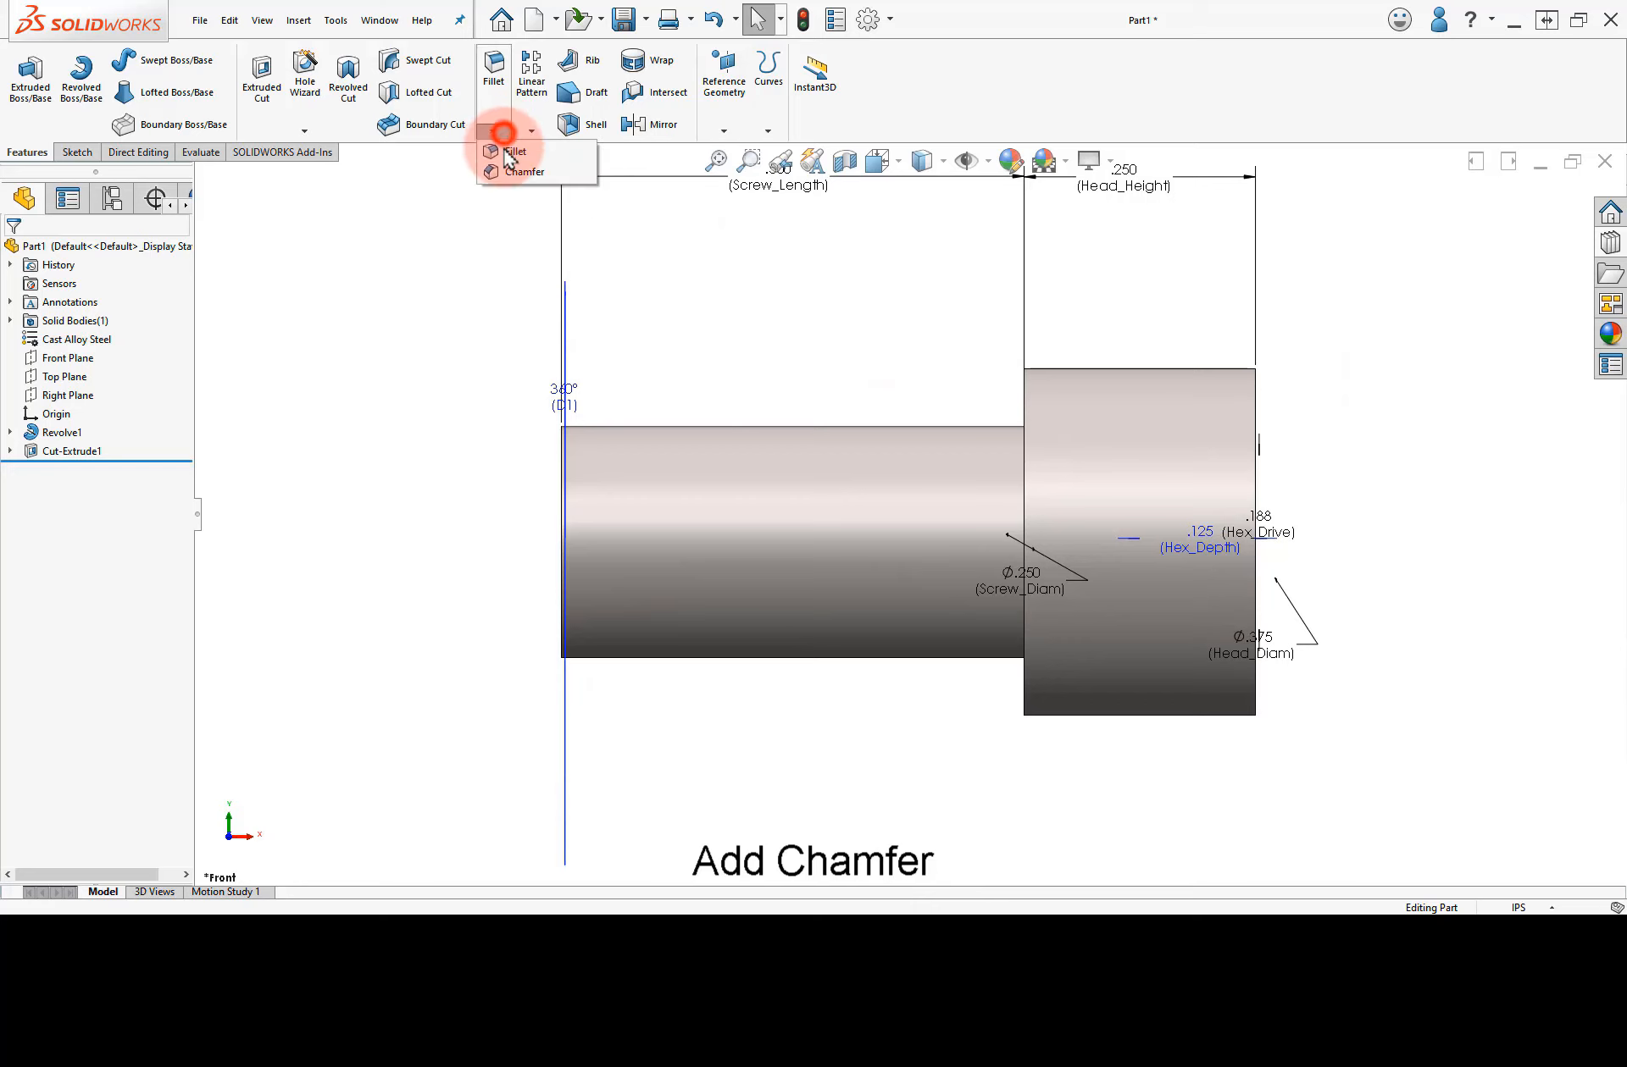
left_click(508, 166)
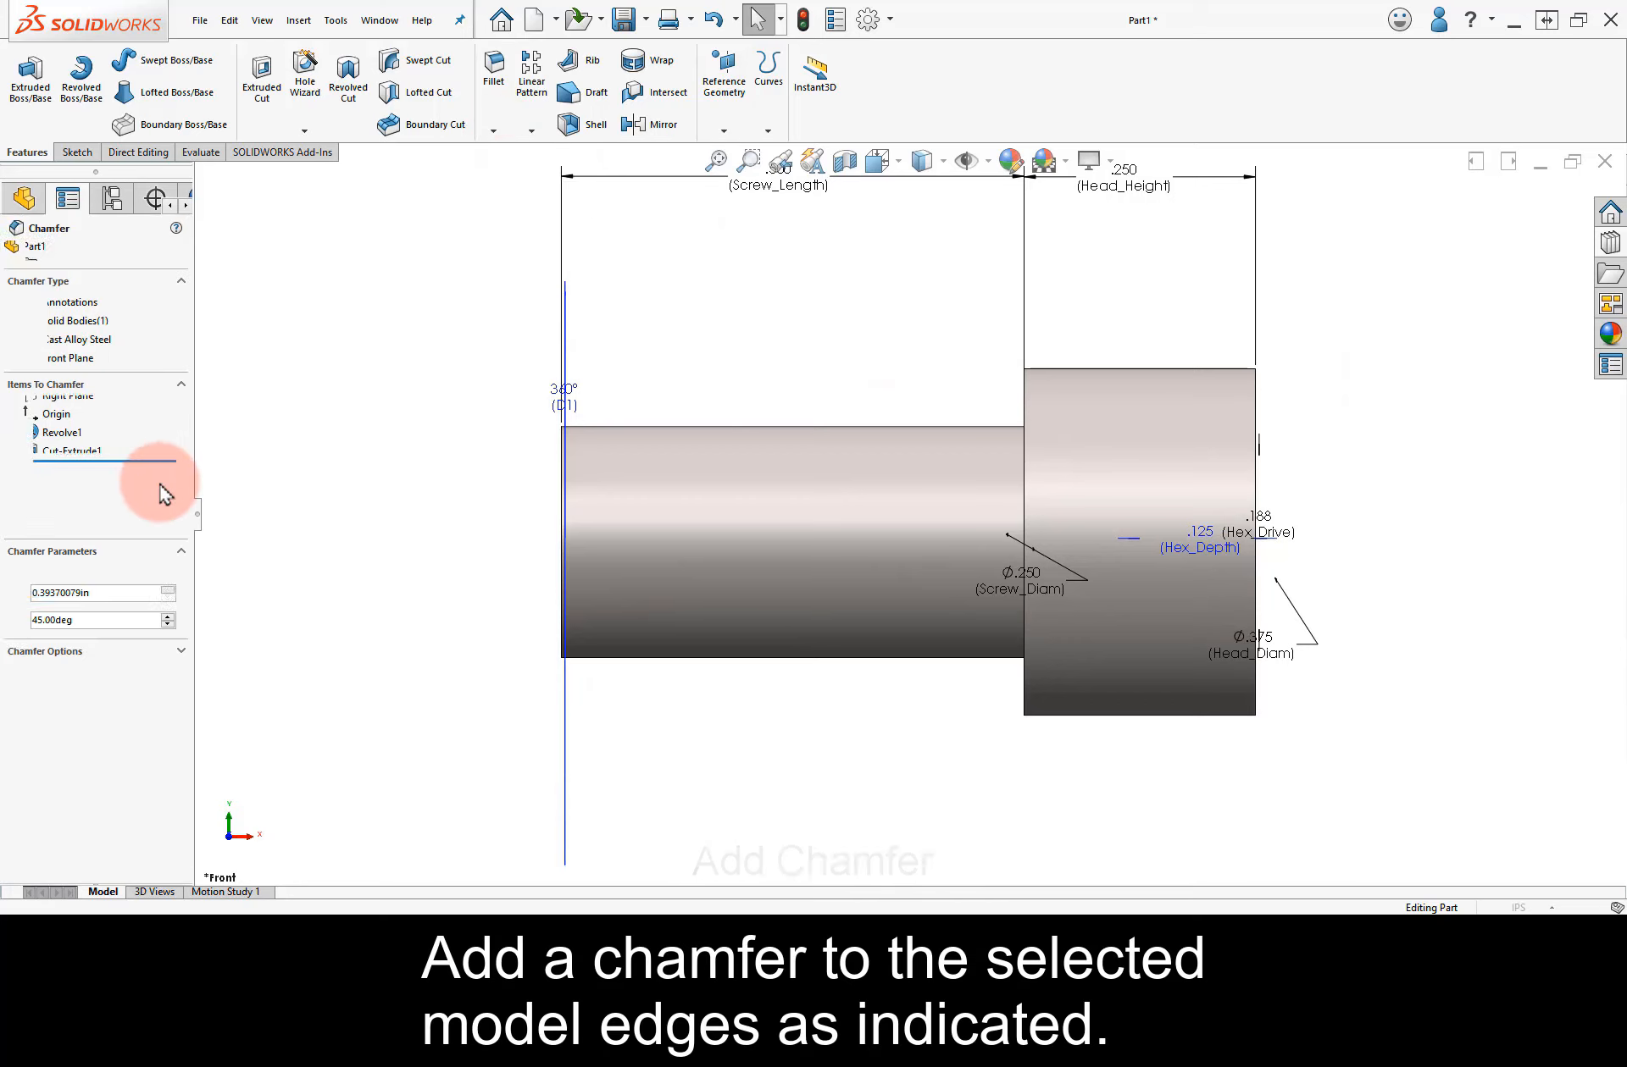
double_click(127, 595)
type(".")
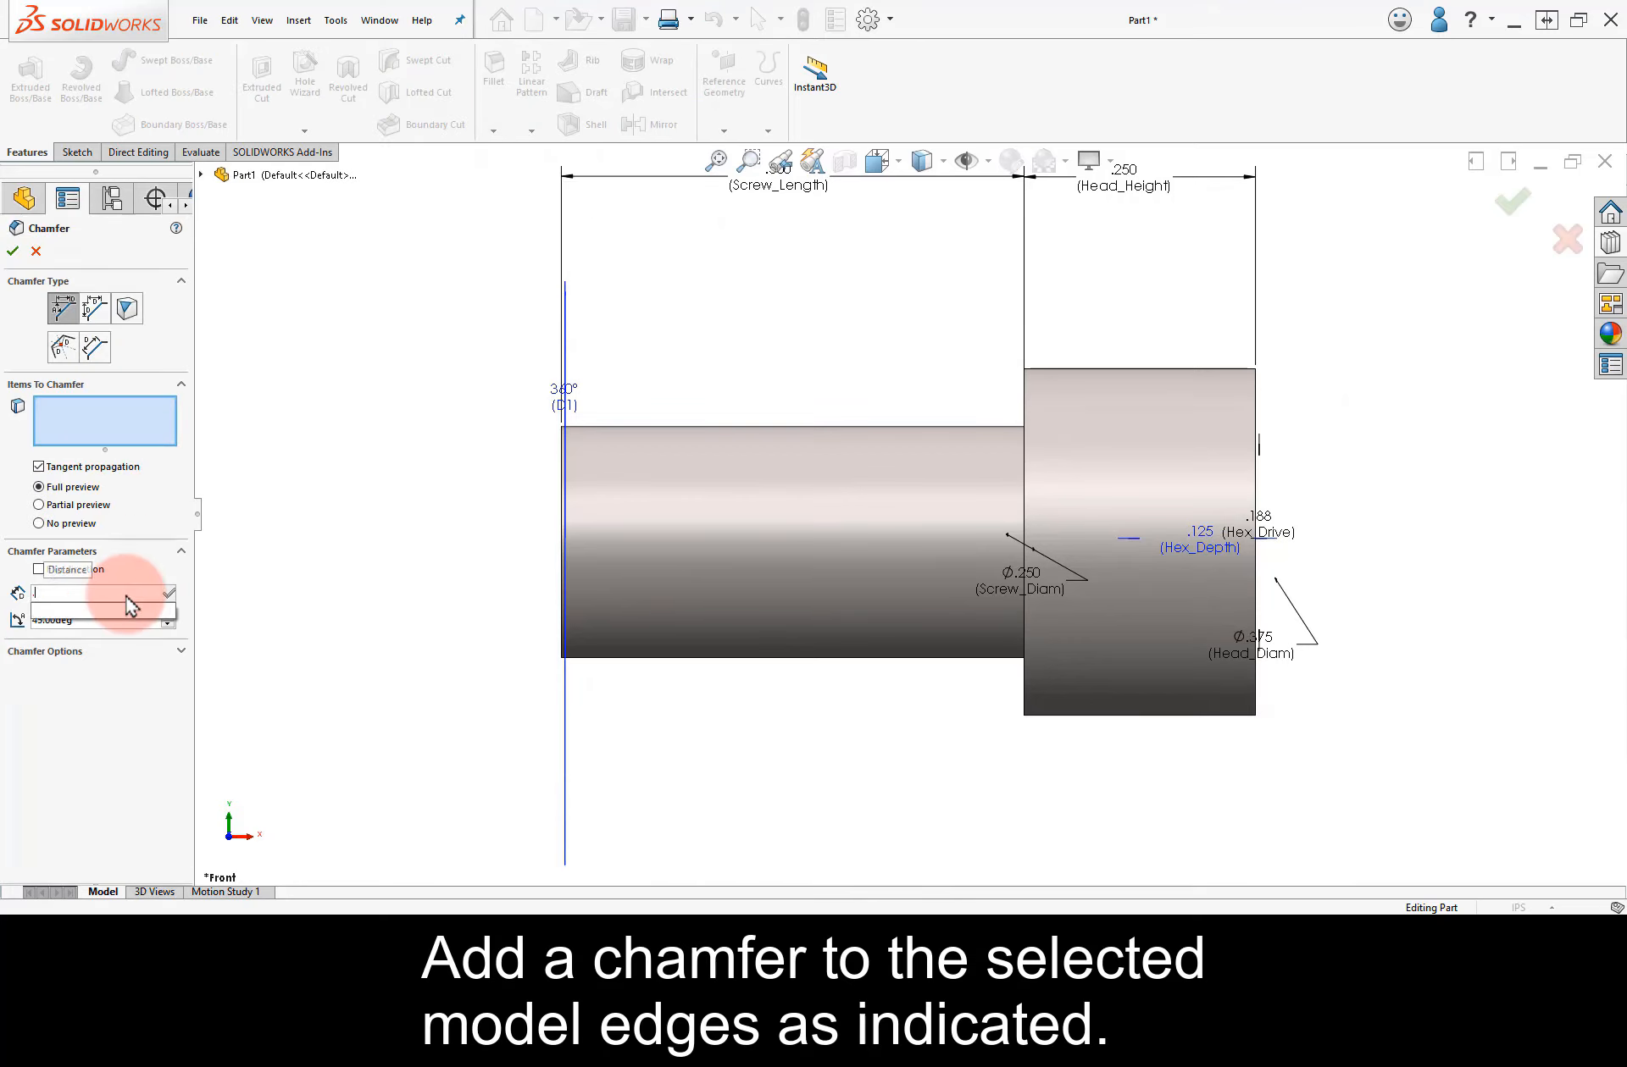
type("015in")
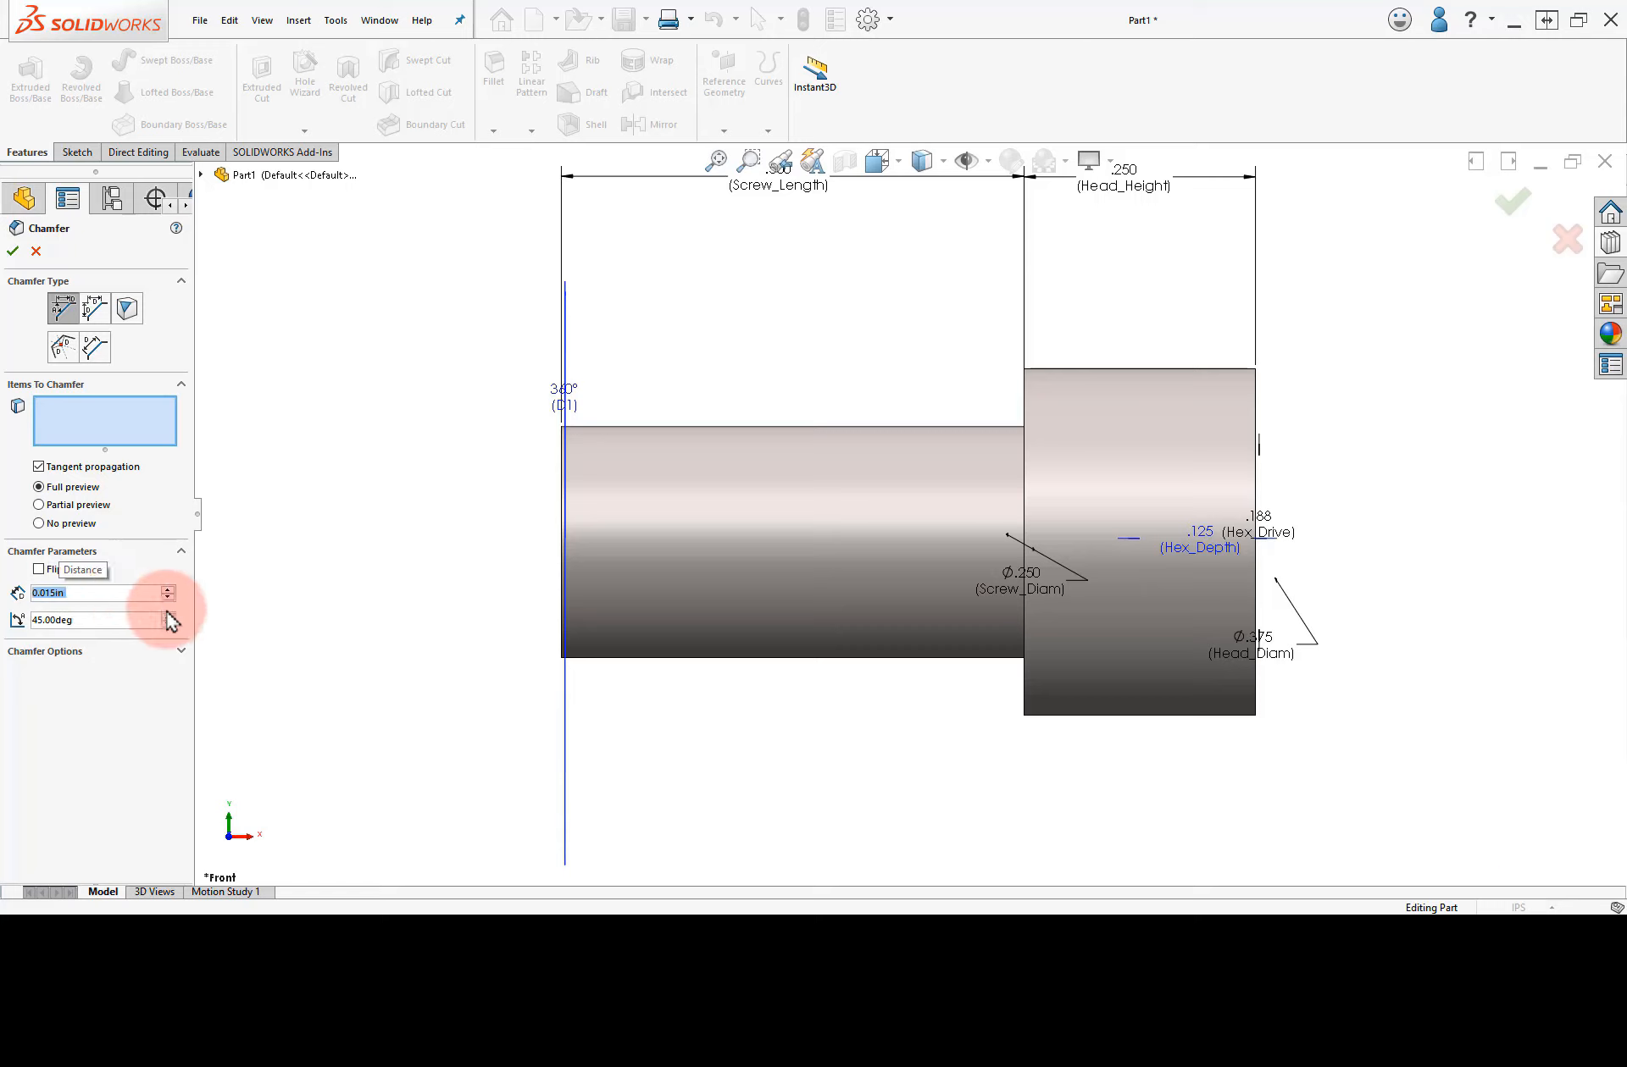
left_click(562, 544)
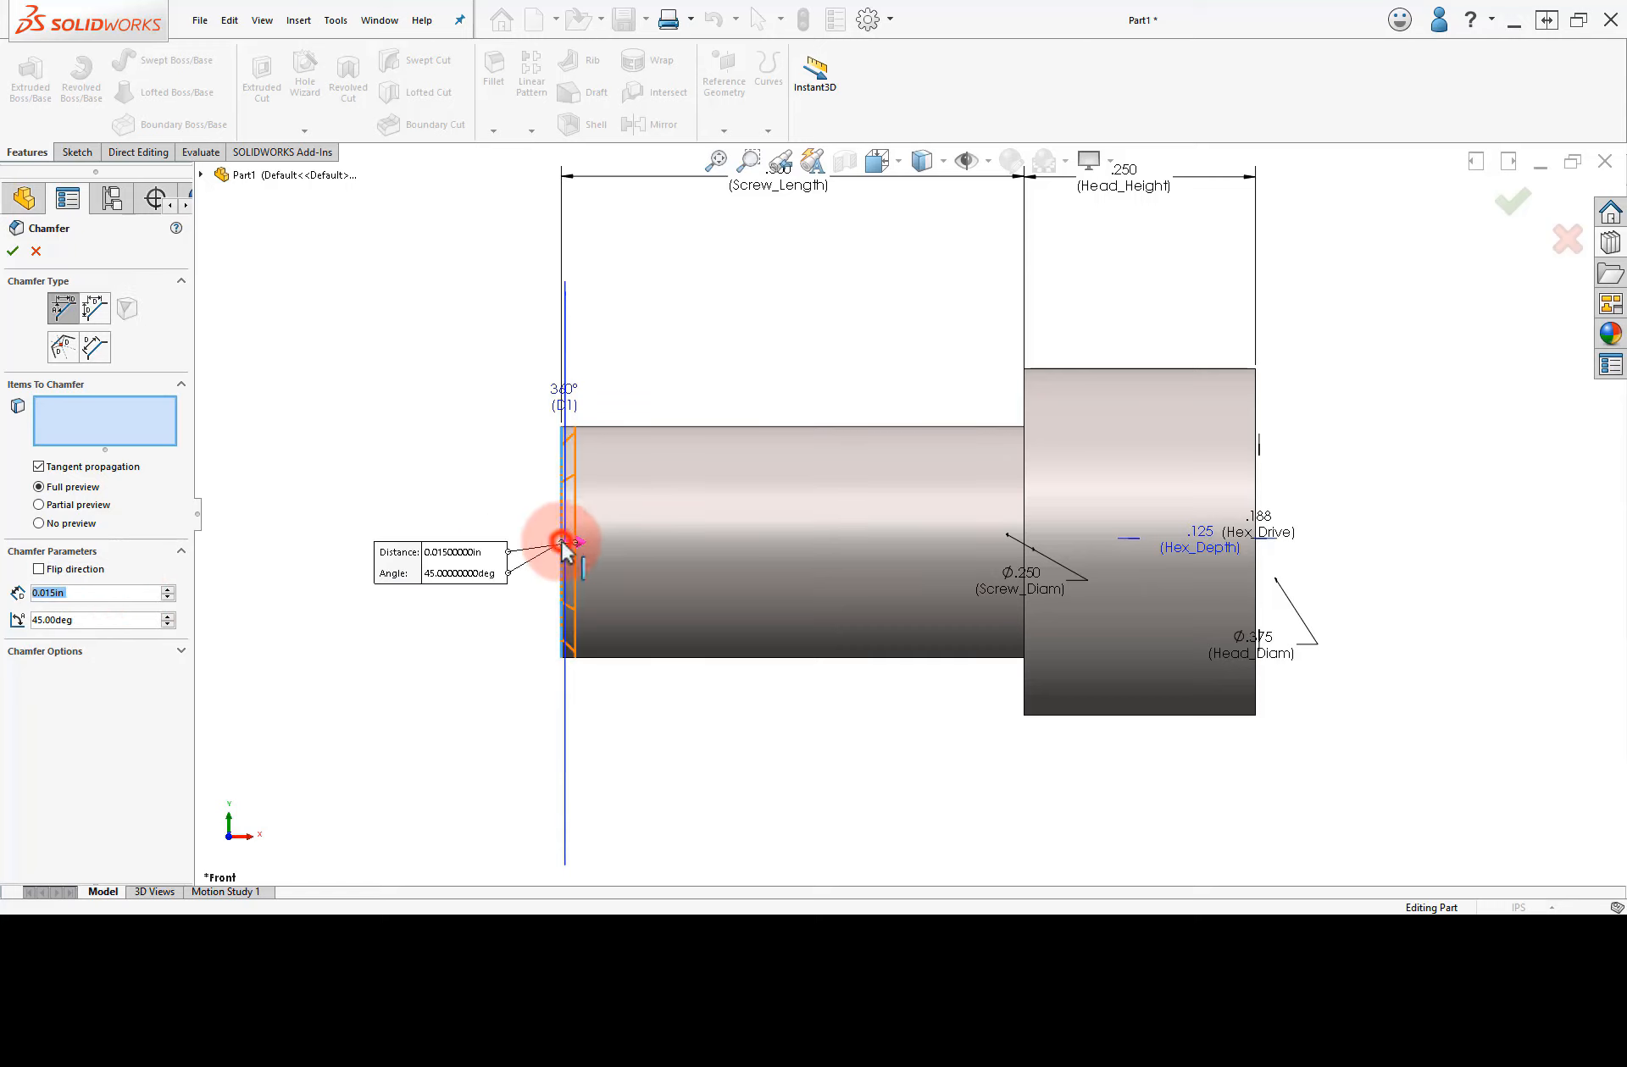
left_click(1109, 419)
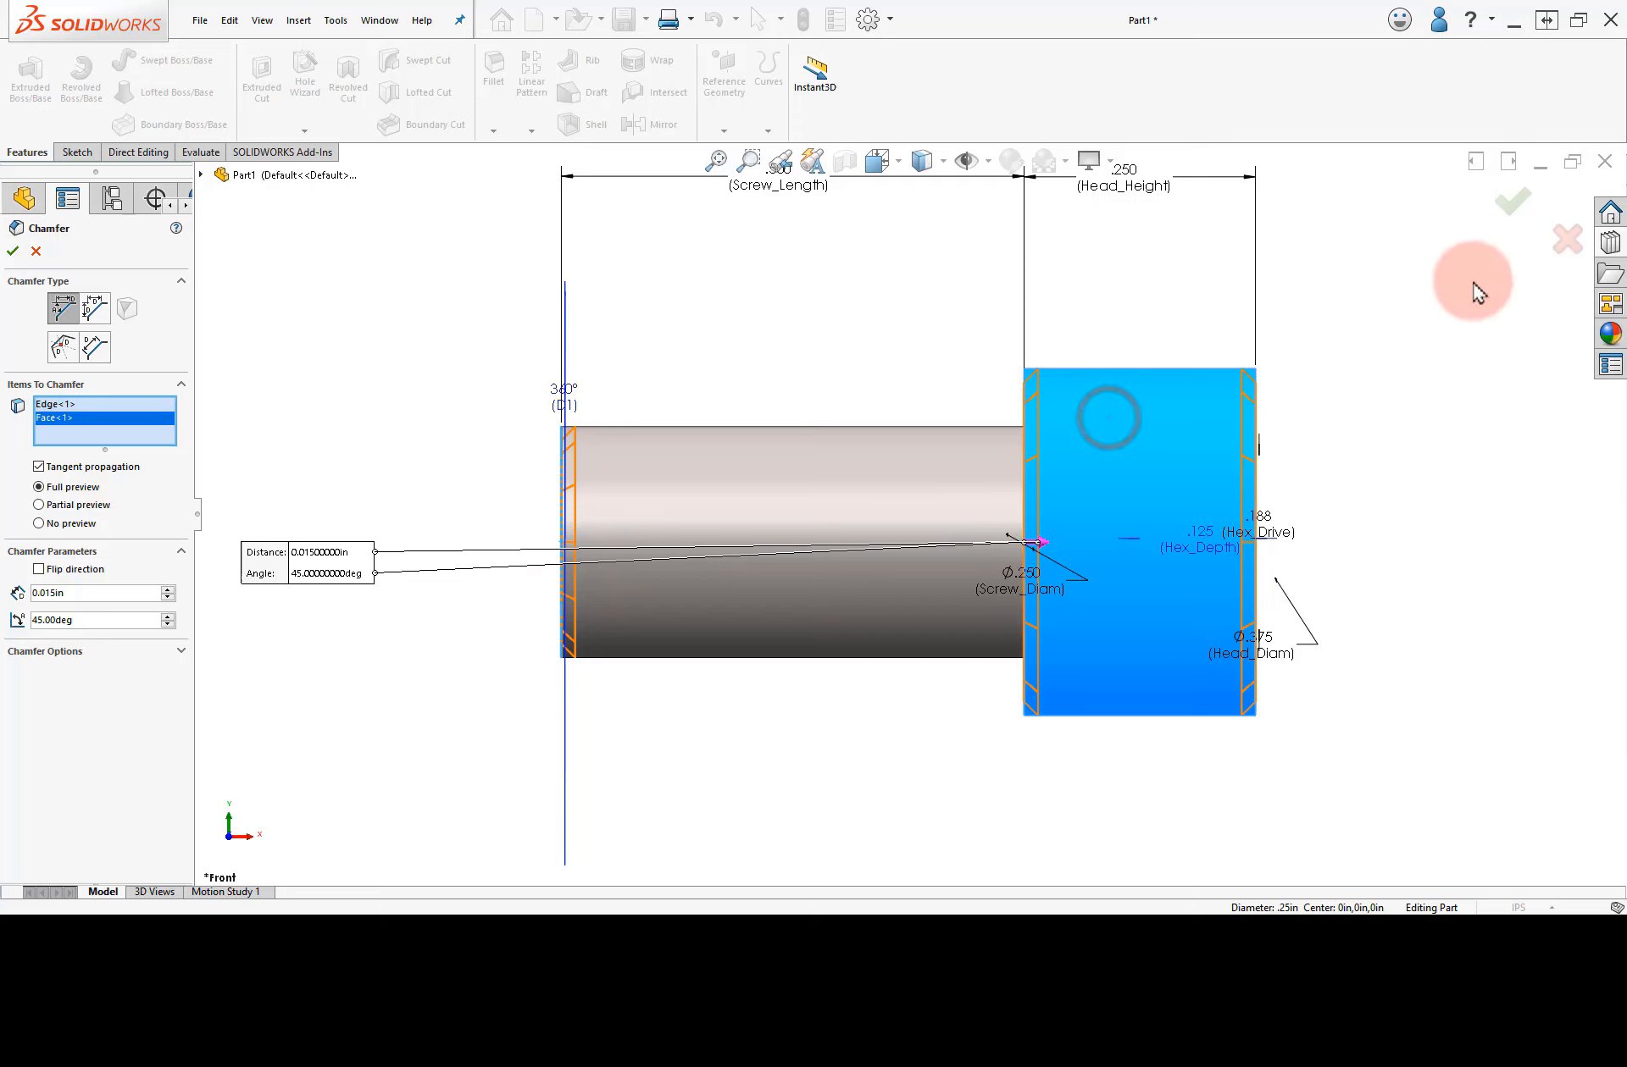
left_click(1513, 201)
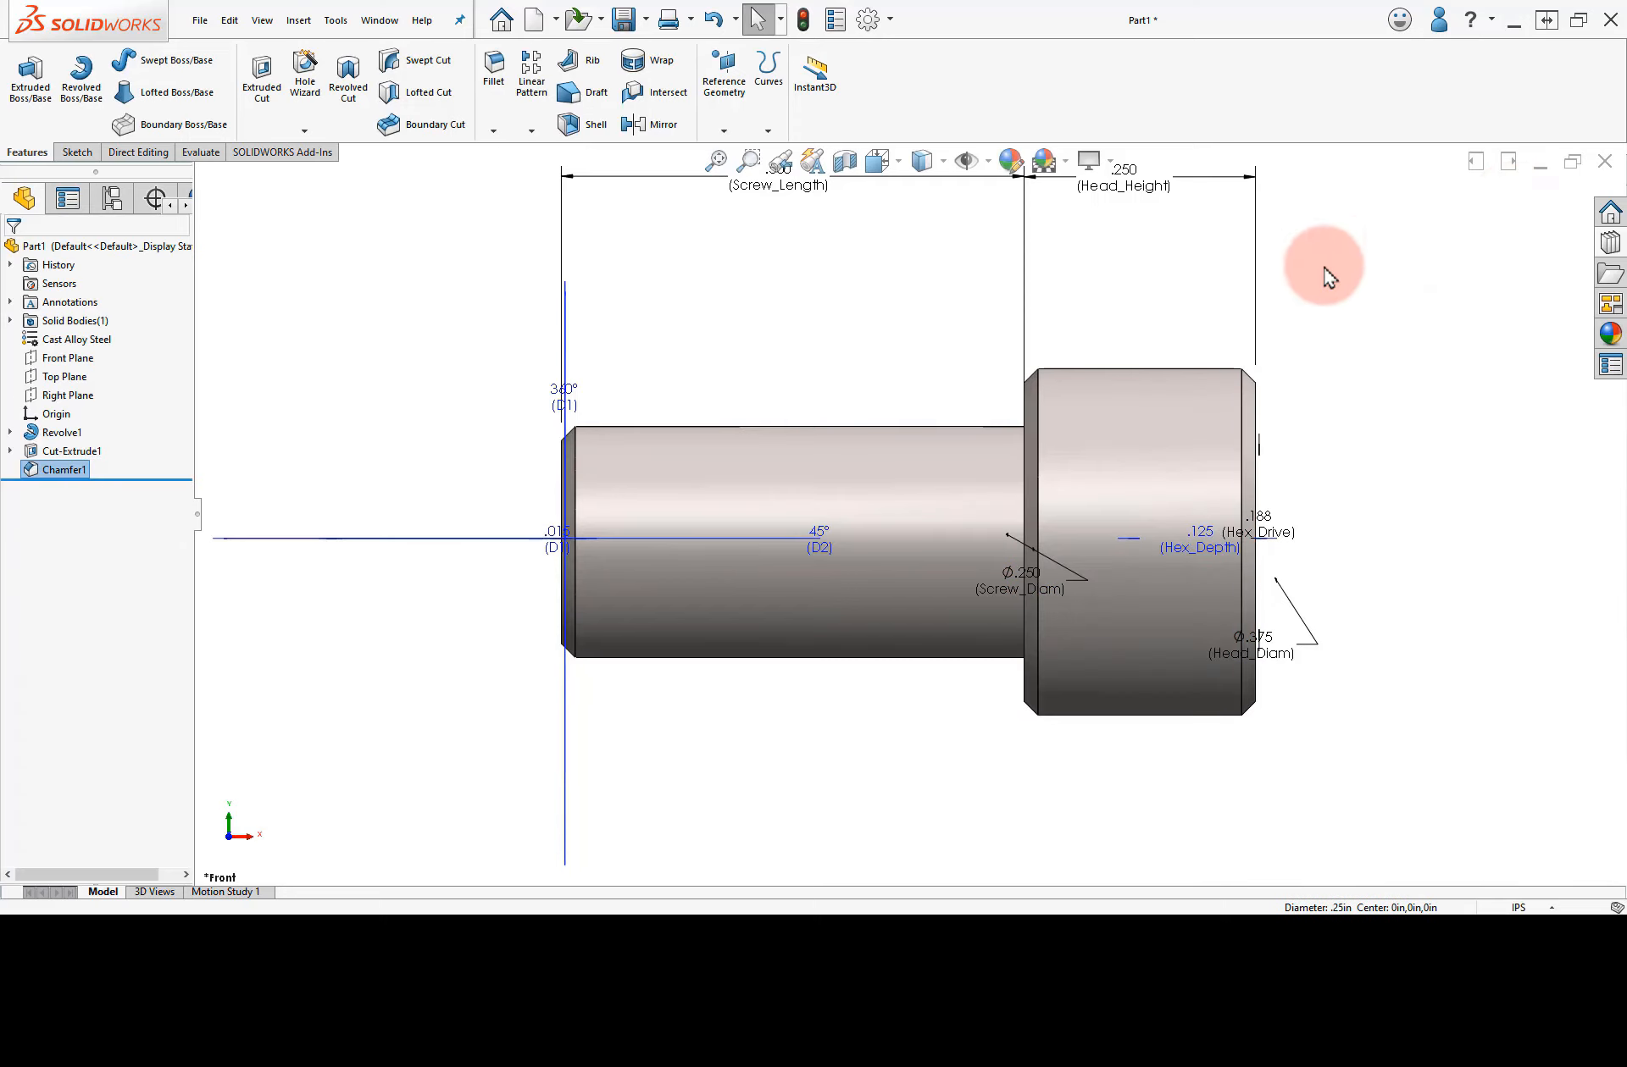
Move the chamfer's 45° angle dimension from above the head to beside the shank's free end.
right_click_drag(898, 359, 959, 311)
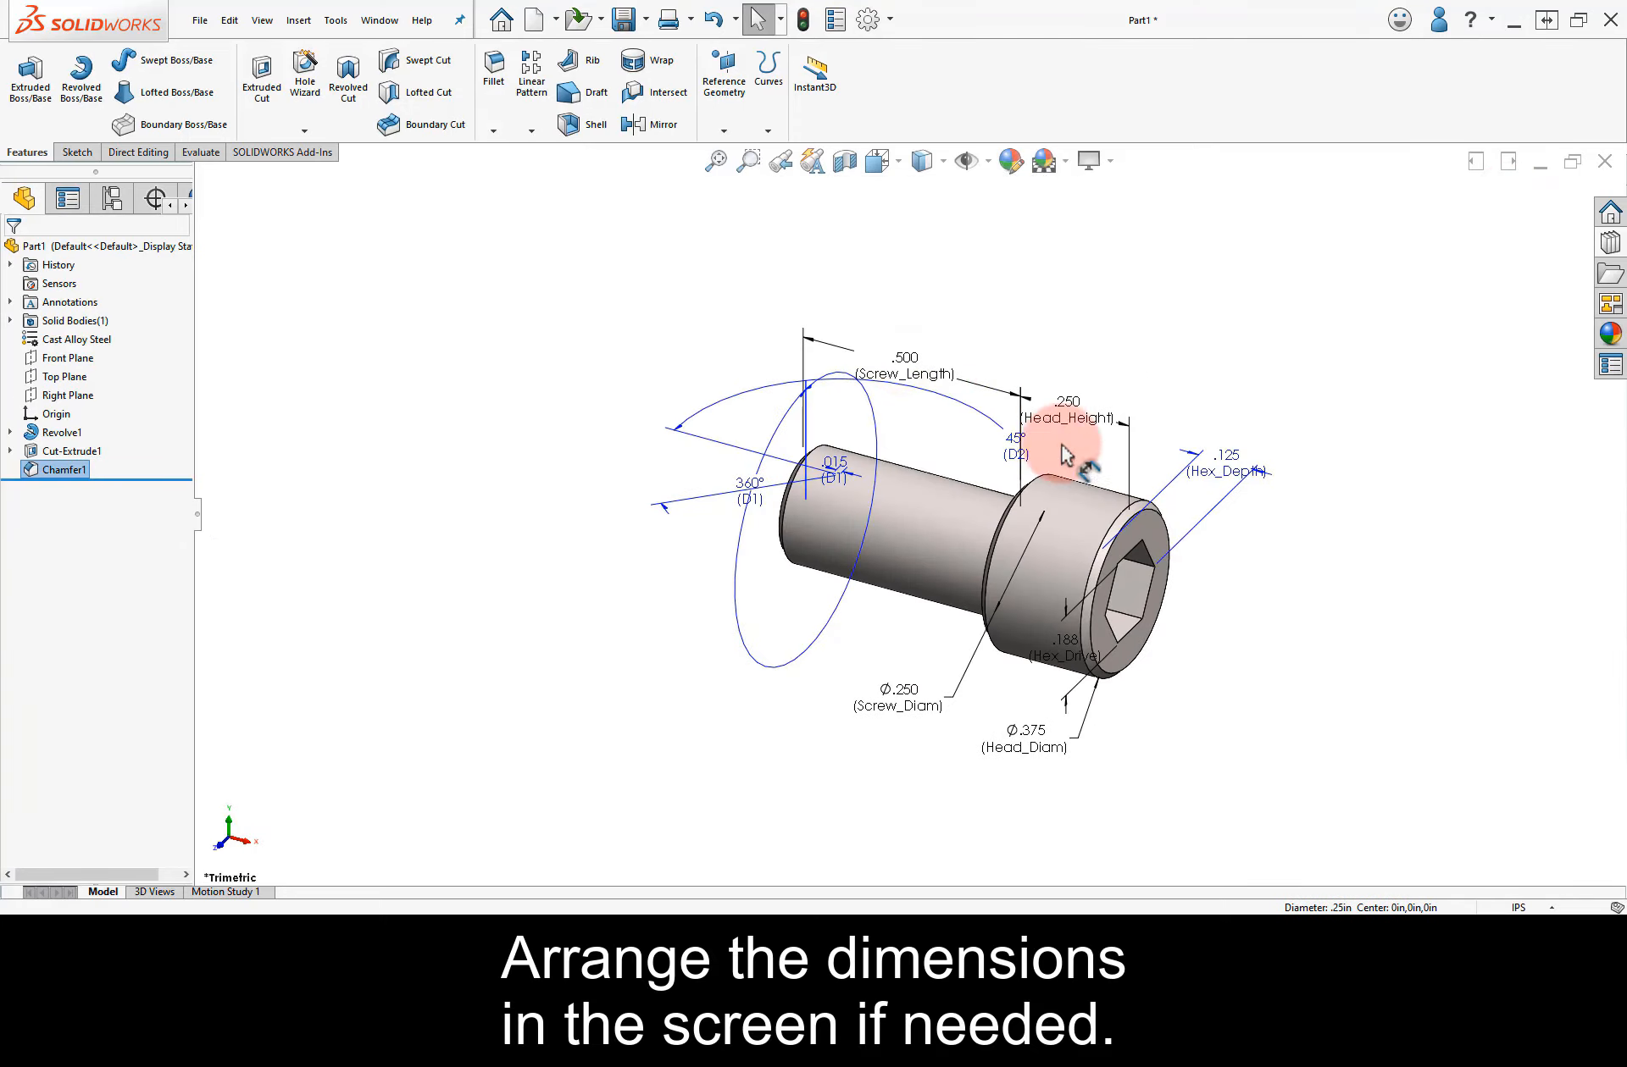
left_click_drag(1011, 441, 749, 476)
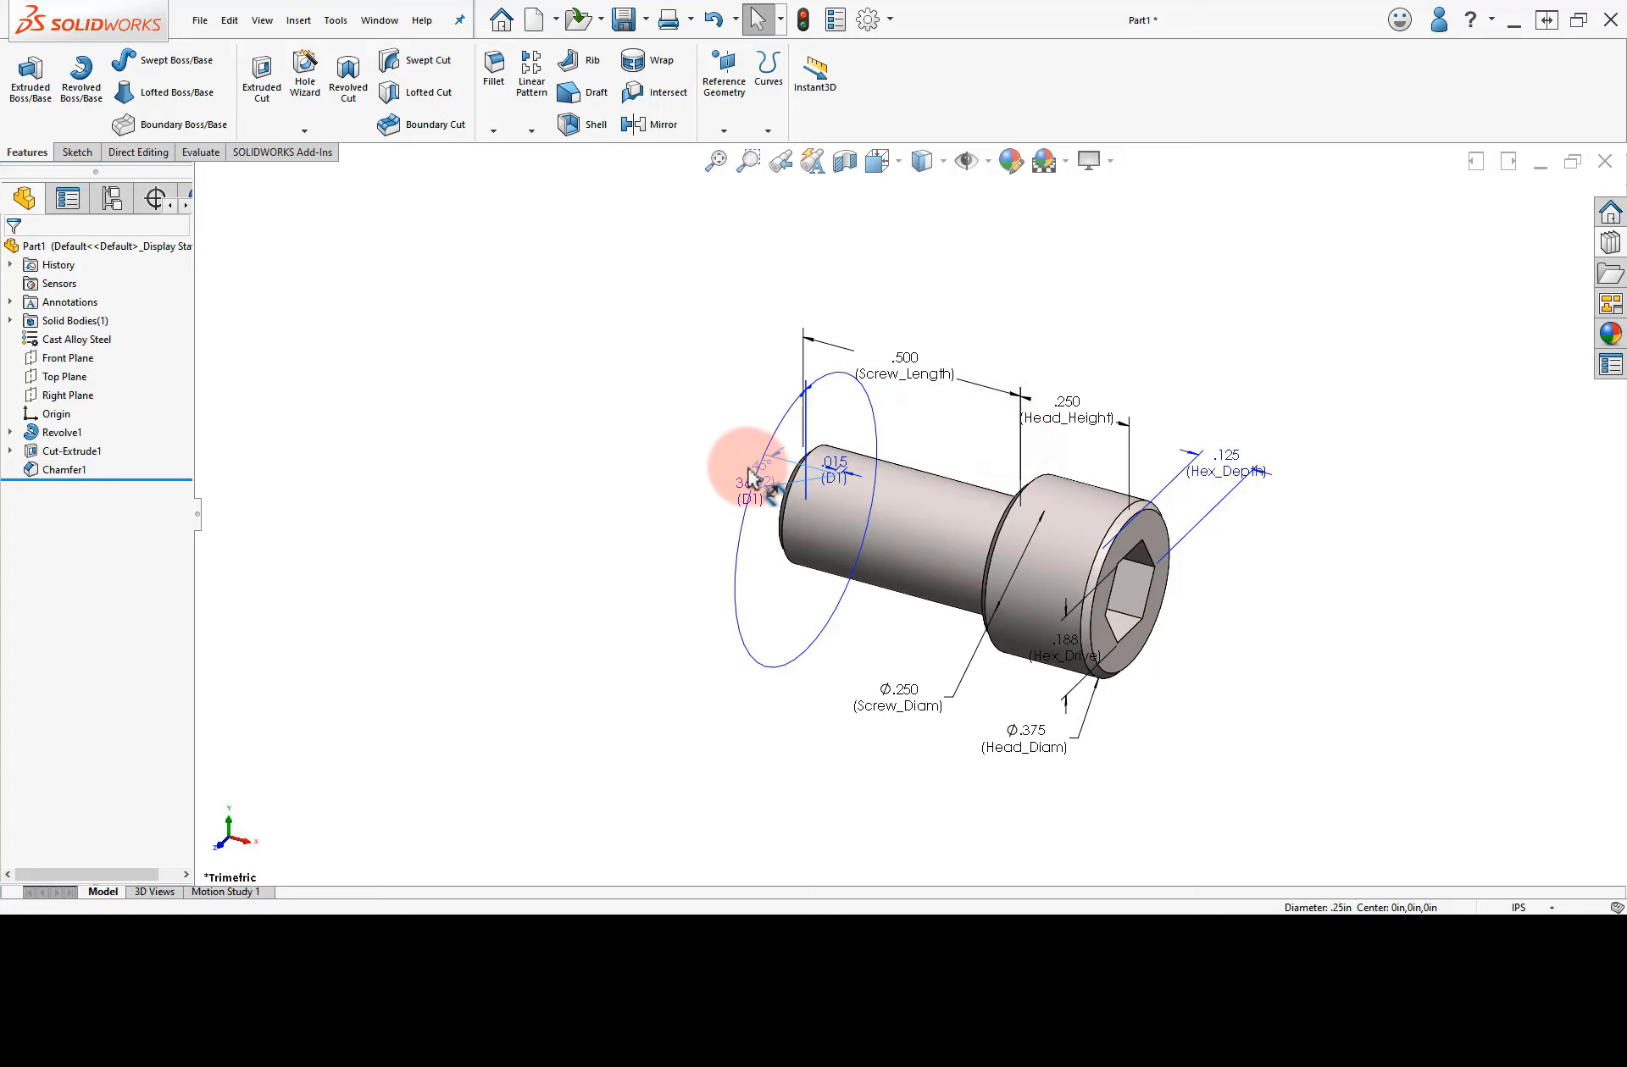
left_click(942, 455)
scroll(1111, 543, "down", 1)
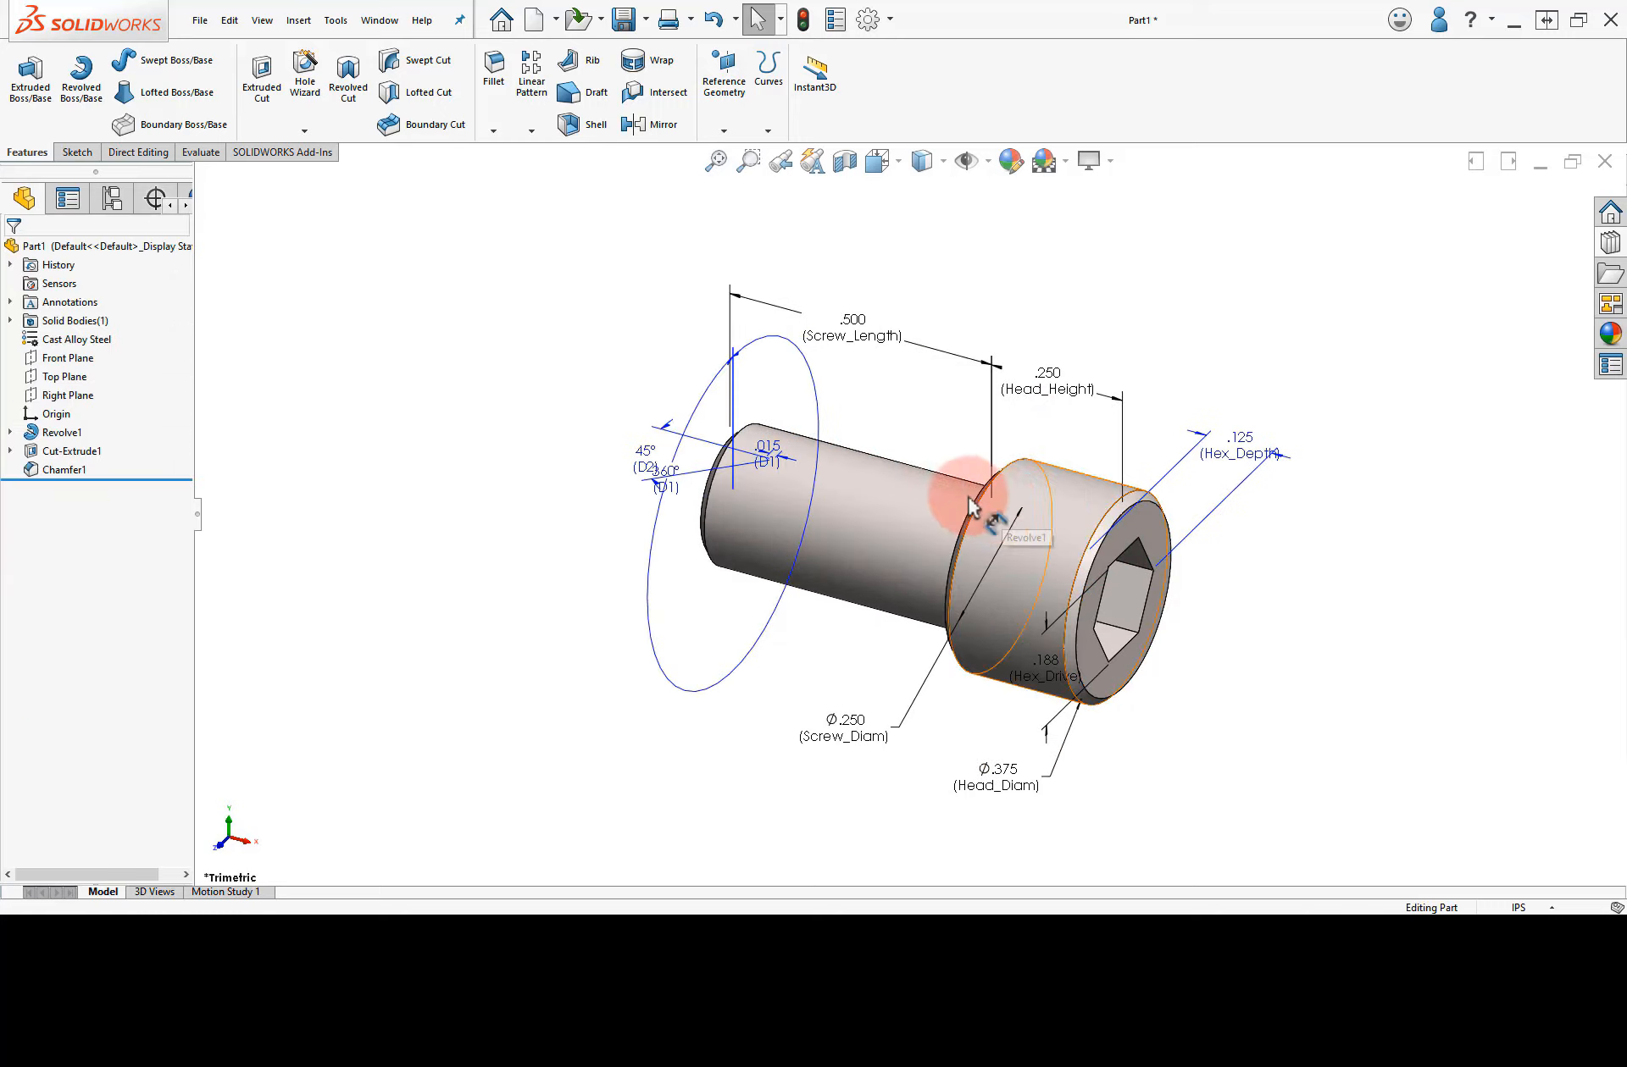
Insert an auto-created design table with the default edit control and options.
left_click(298, 21)
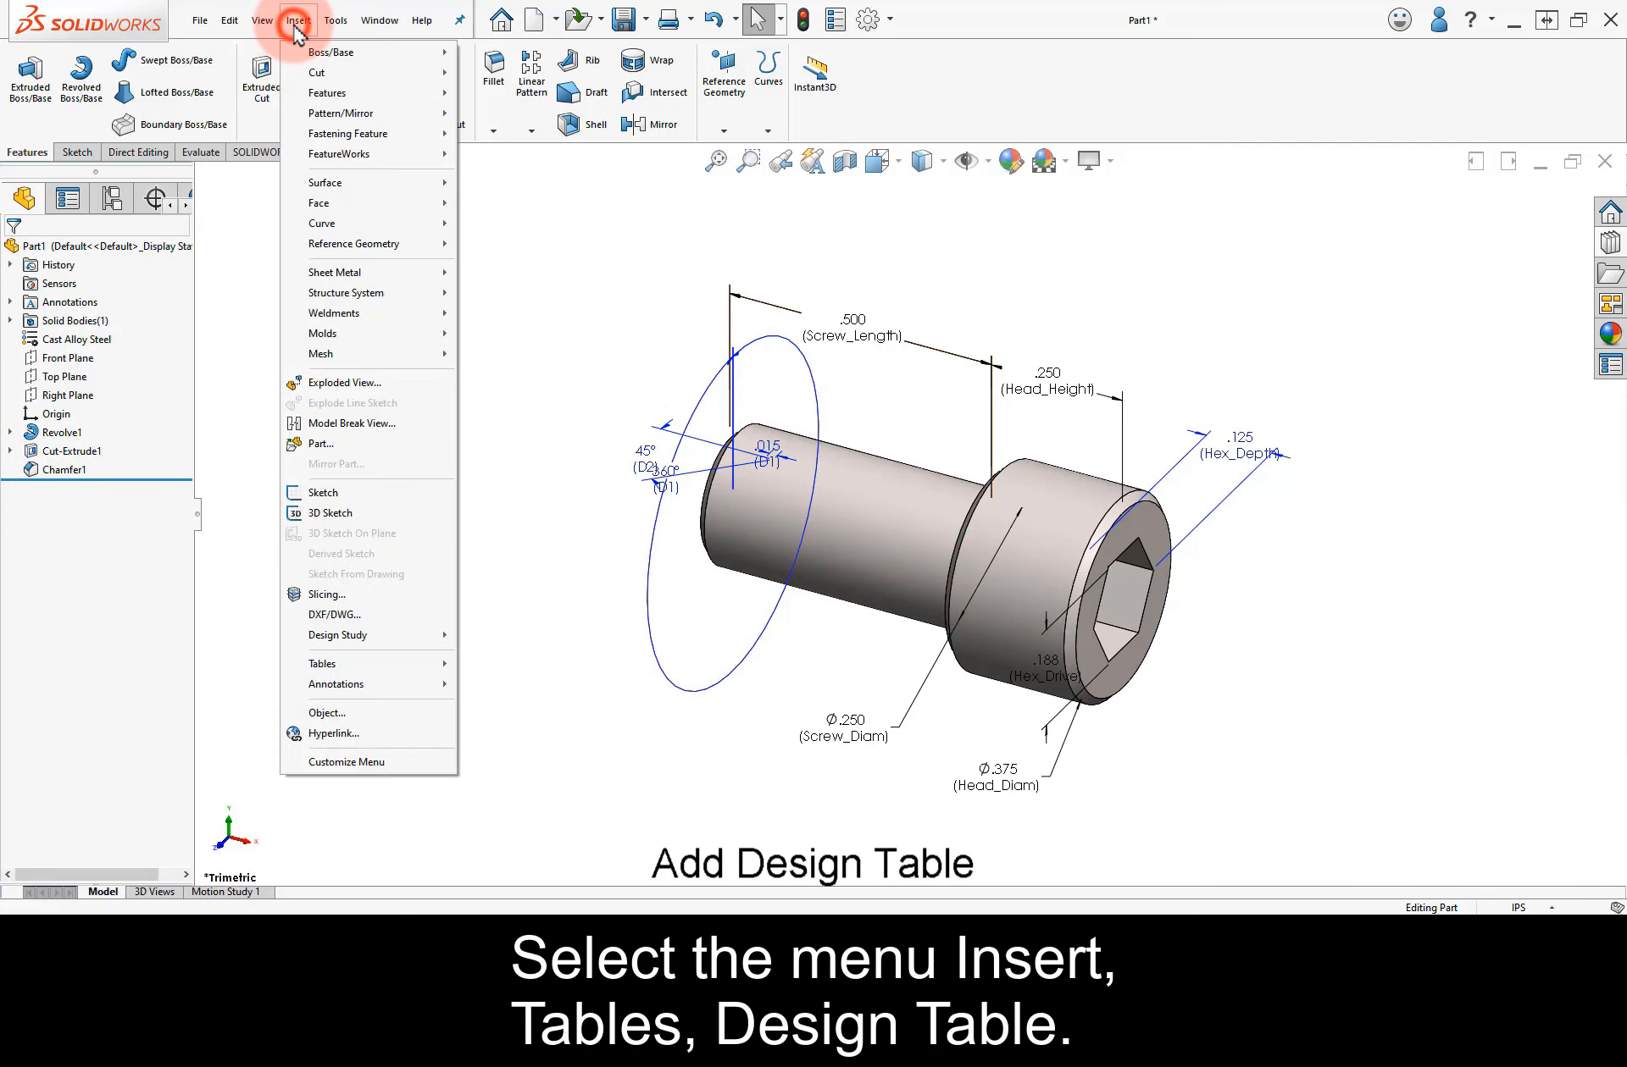
mouse_move(356, 665)
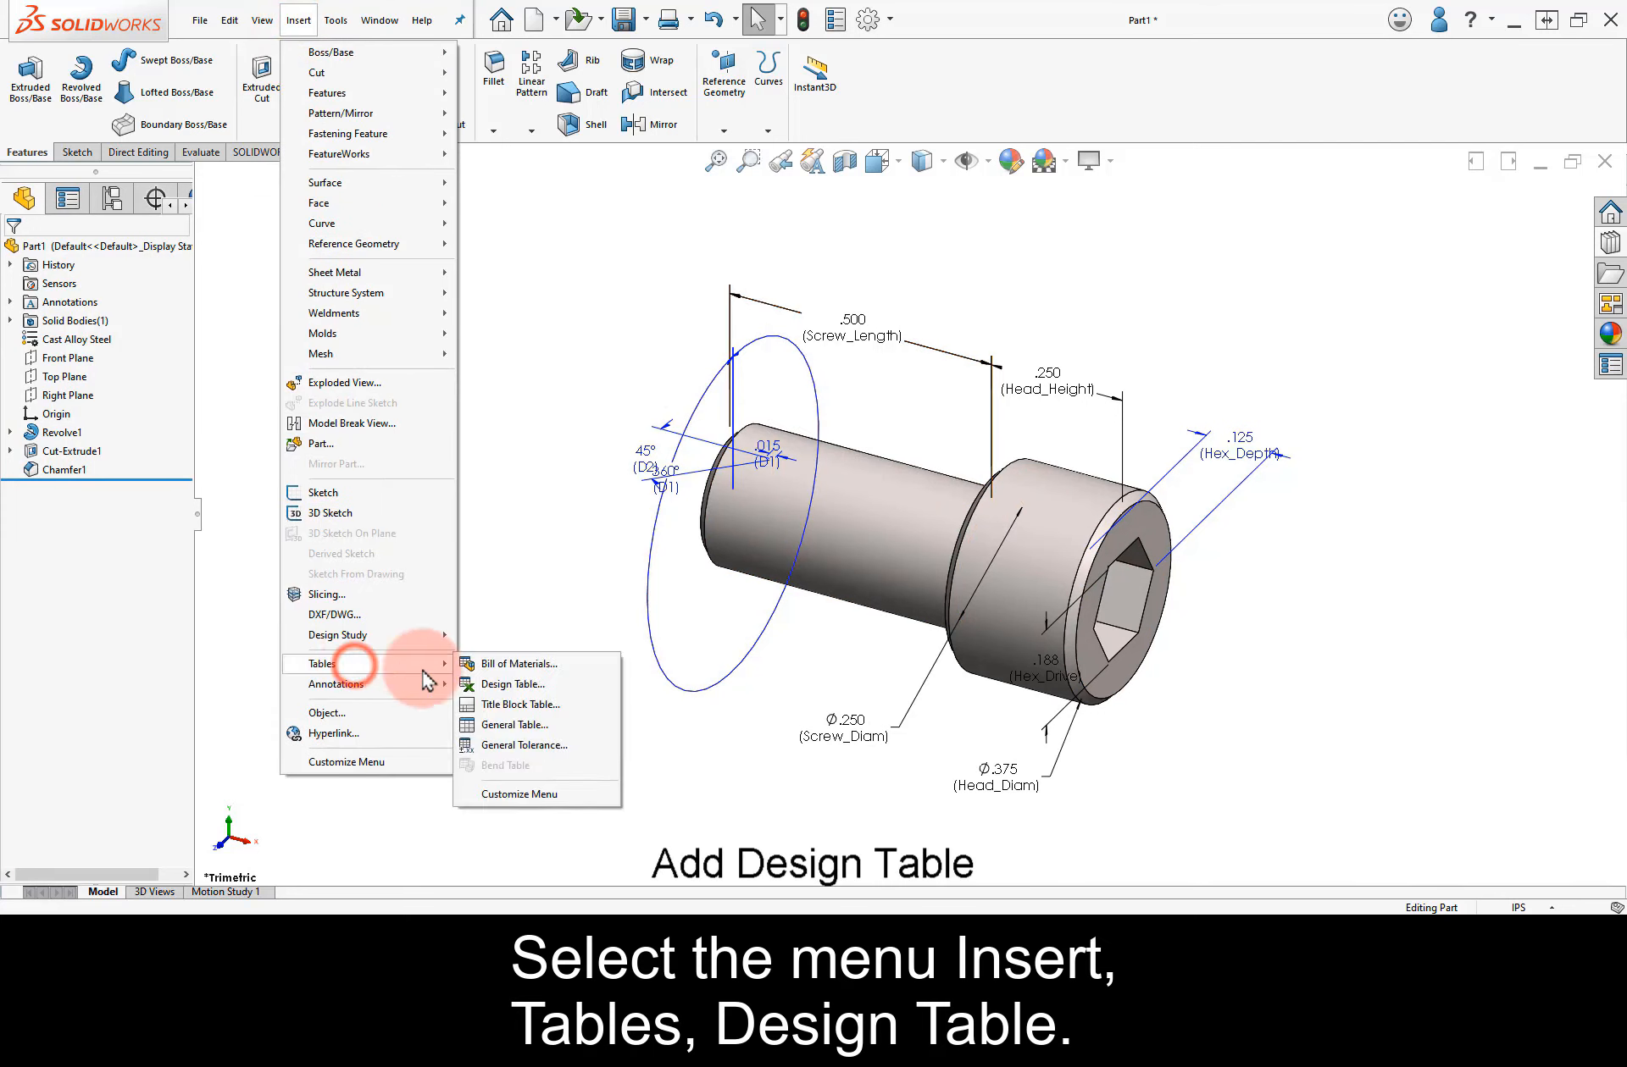
left_click(512, 684)
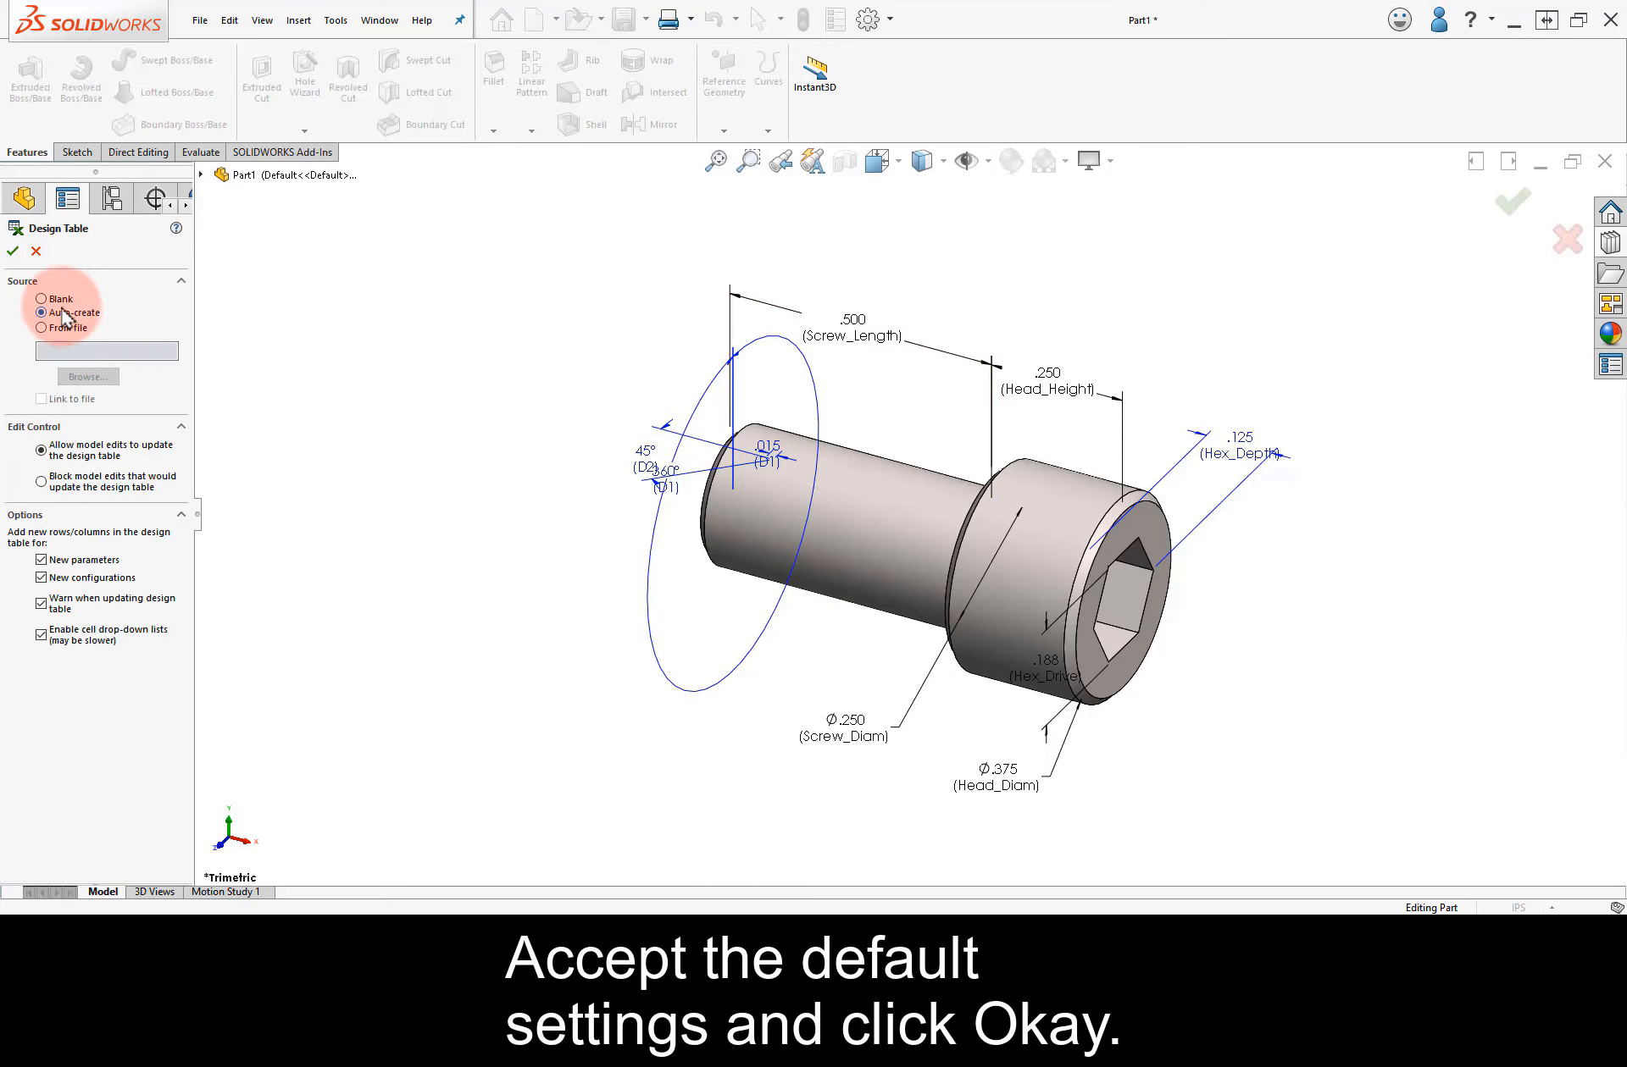
left_click(13, 251)
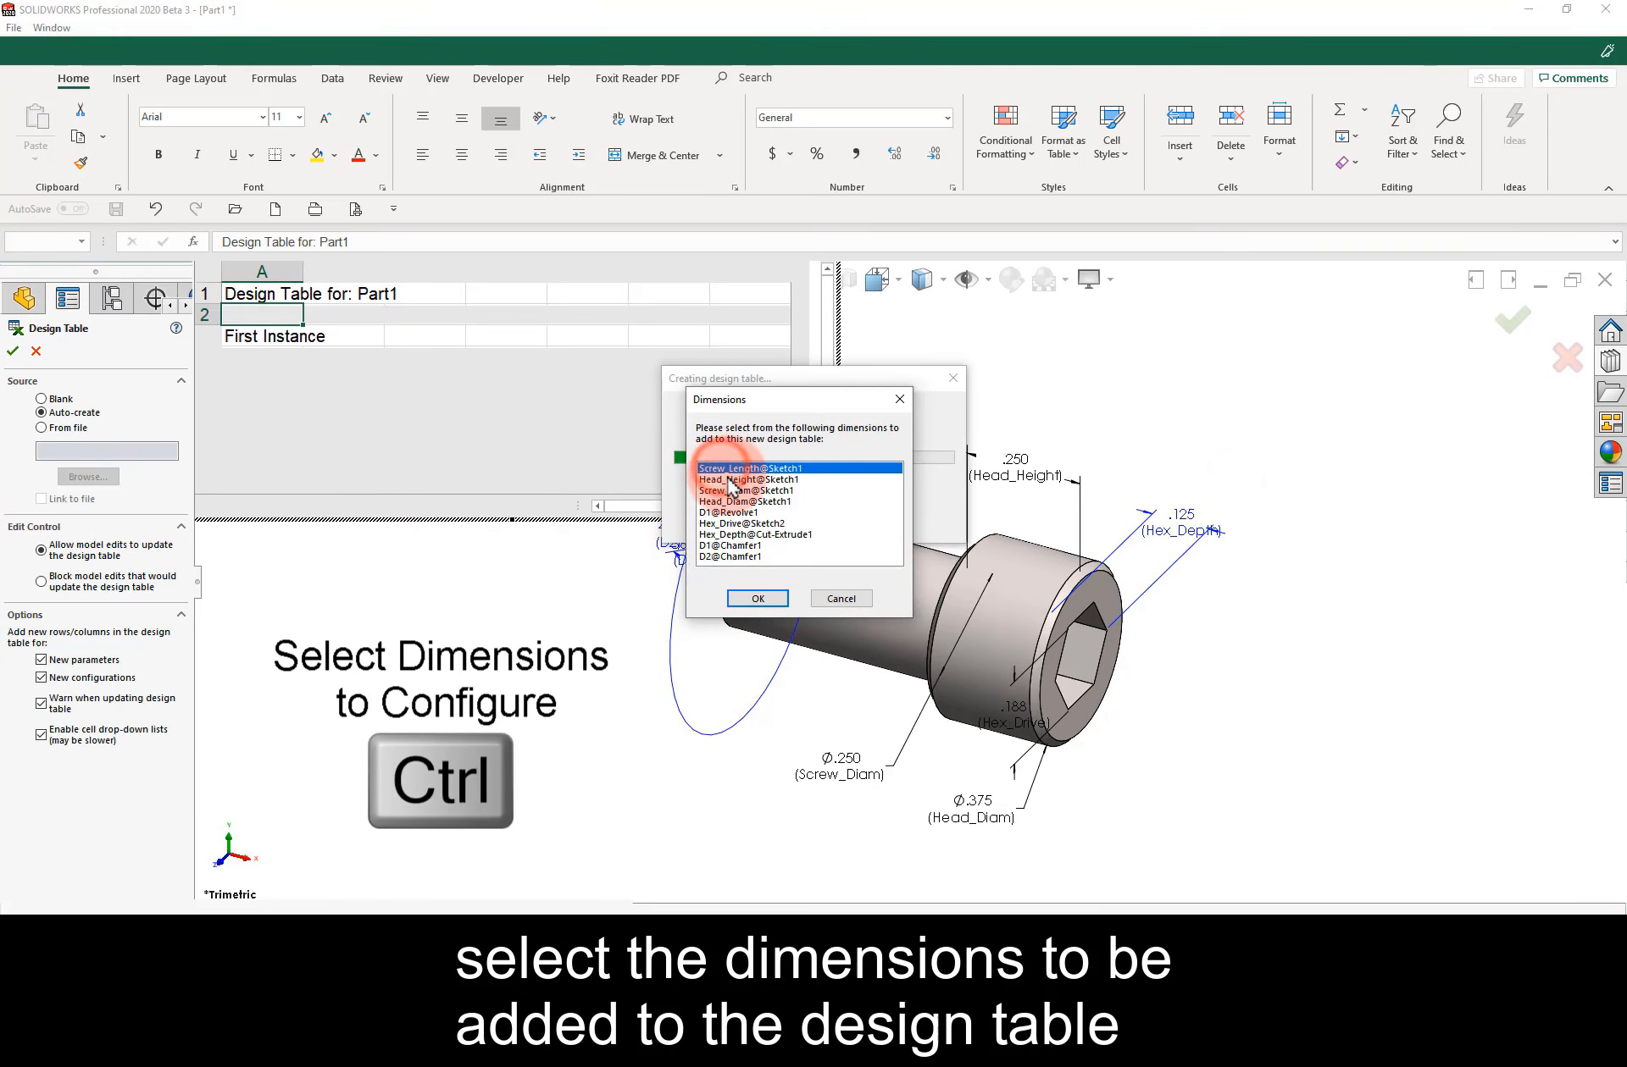
Add the Screw_Length, Head_Height, Screw_Diam, Head_Diam, Hex_Drive and Hex_Depth dimensions to the new design table.
left_click(734, 501, "ctrl")
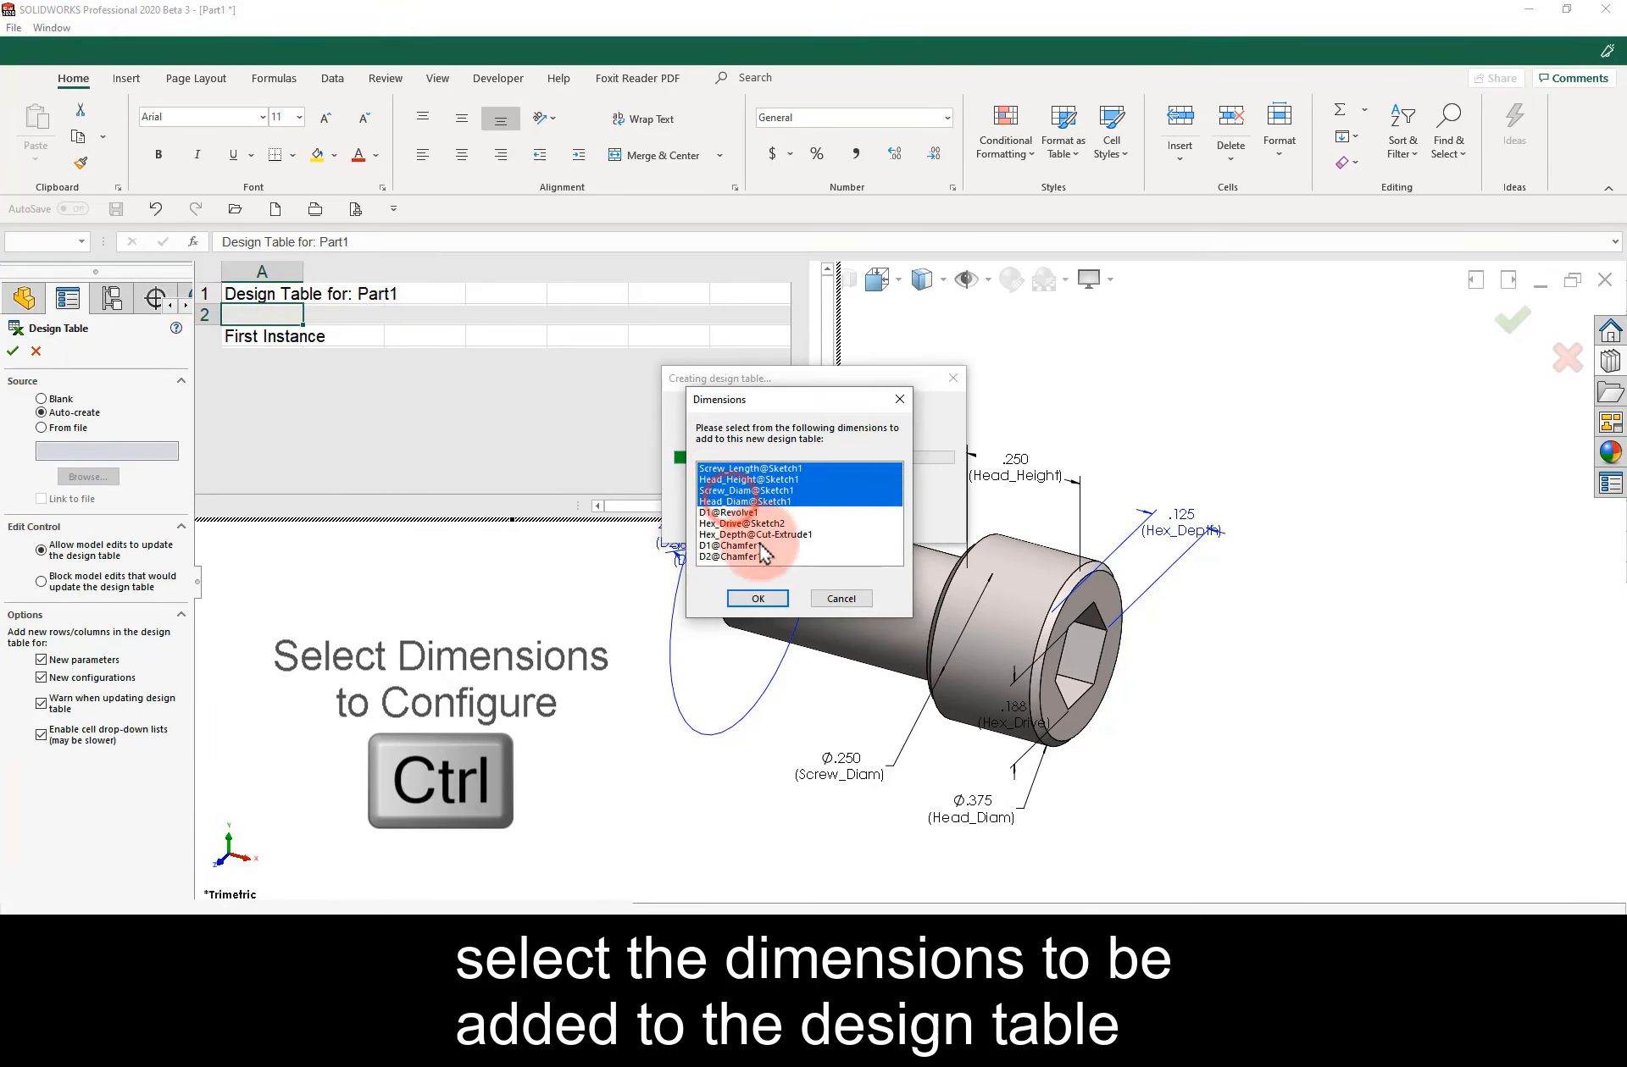
left_click(759, 523, "ctrl")
left_click(762, 536, "ctrl")
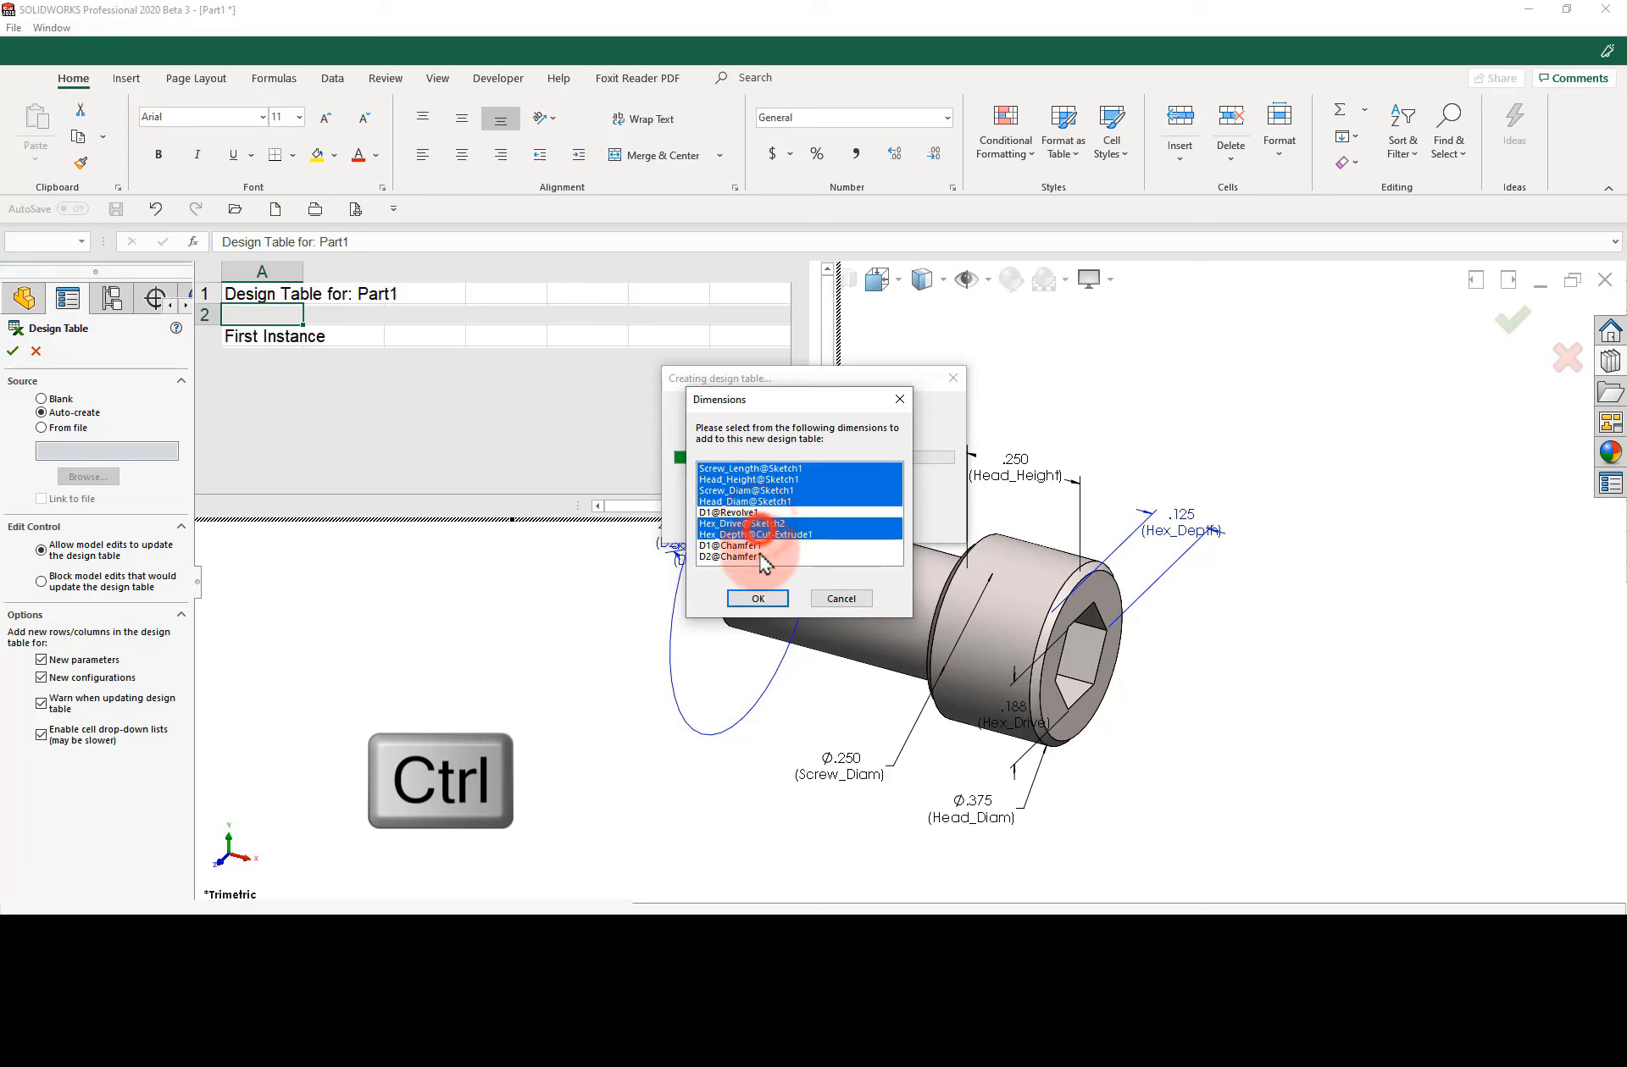
left_click(759, 599)
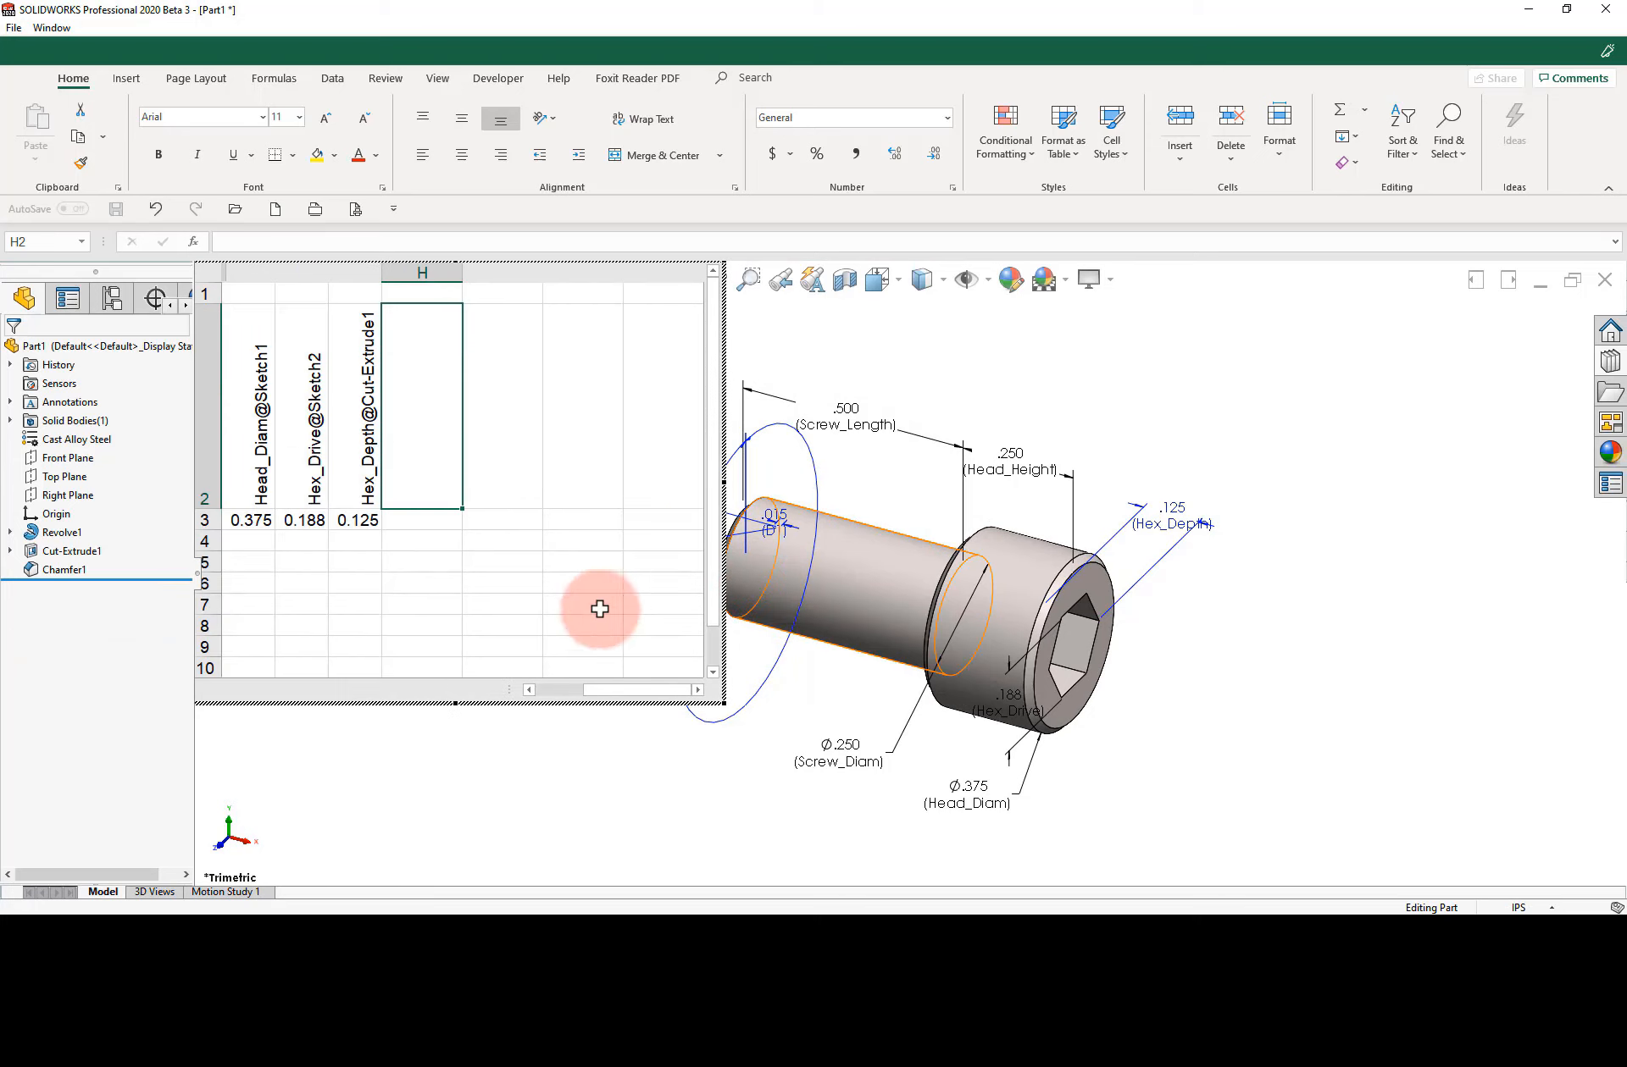
Widen the design table's dimension columns B to G equally and enlarge the table frame to fit them.
left_click(560, 690)
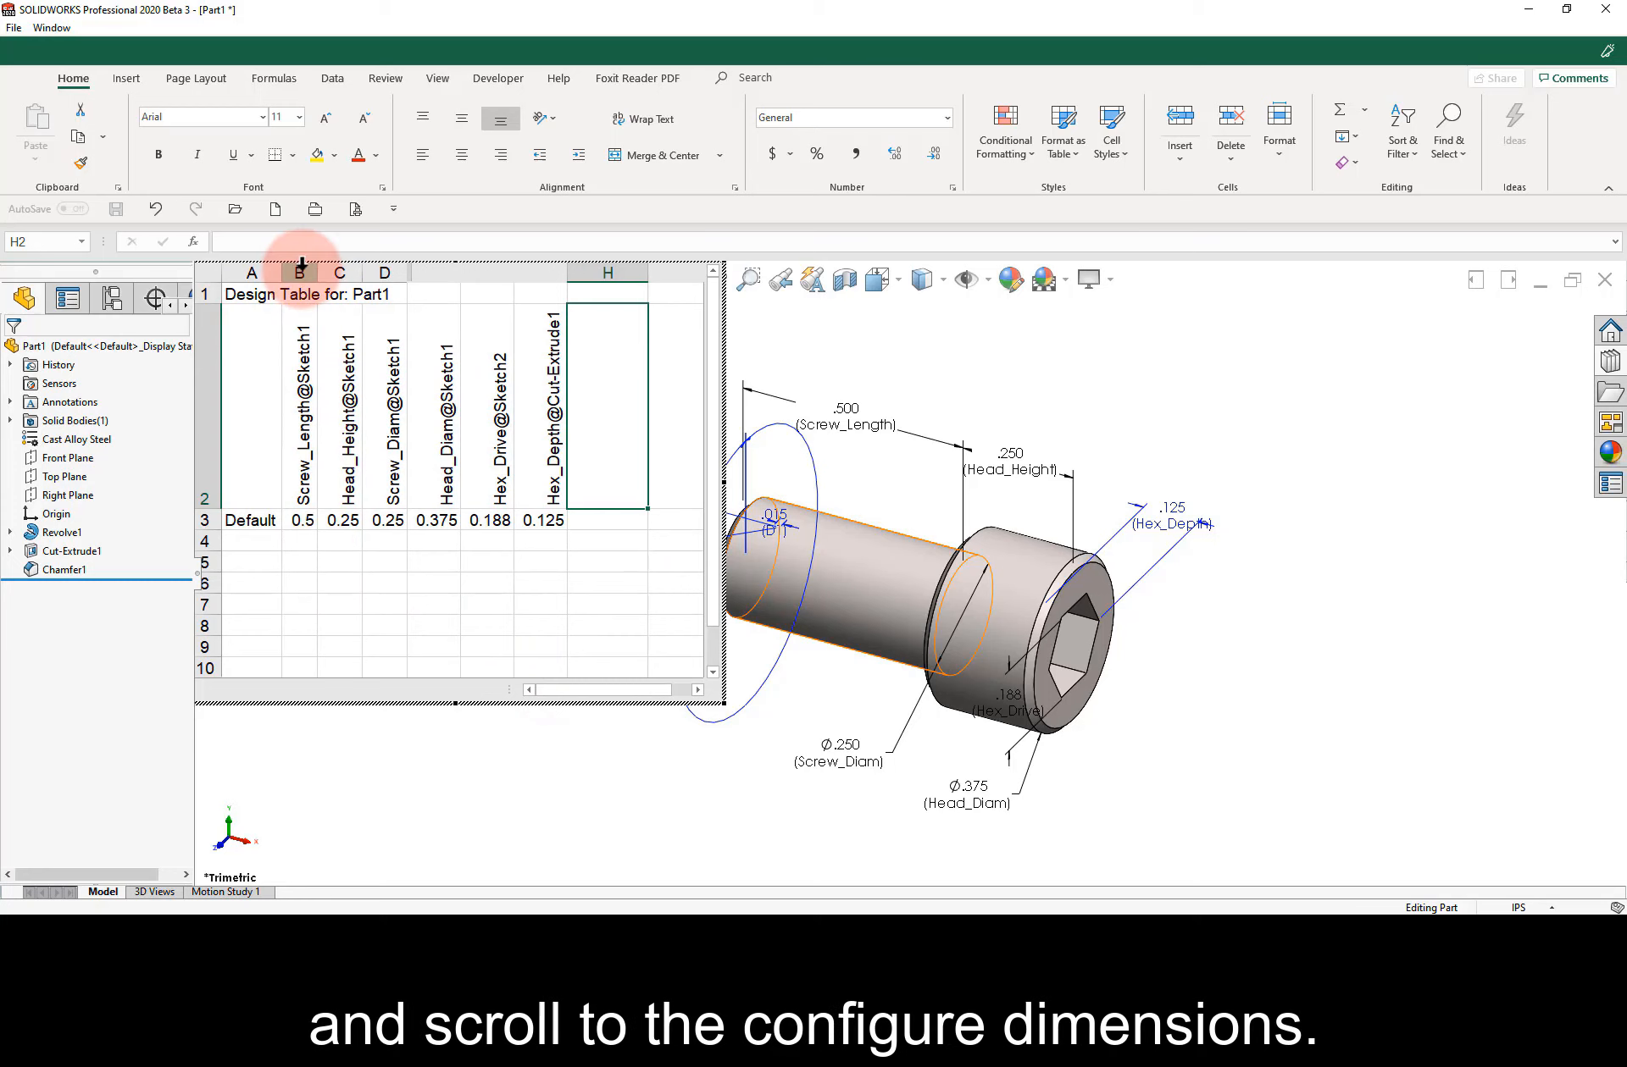
left_click_drag(301, 270, 527, 284)
left_click_drag(550, 284, 578, 273)
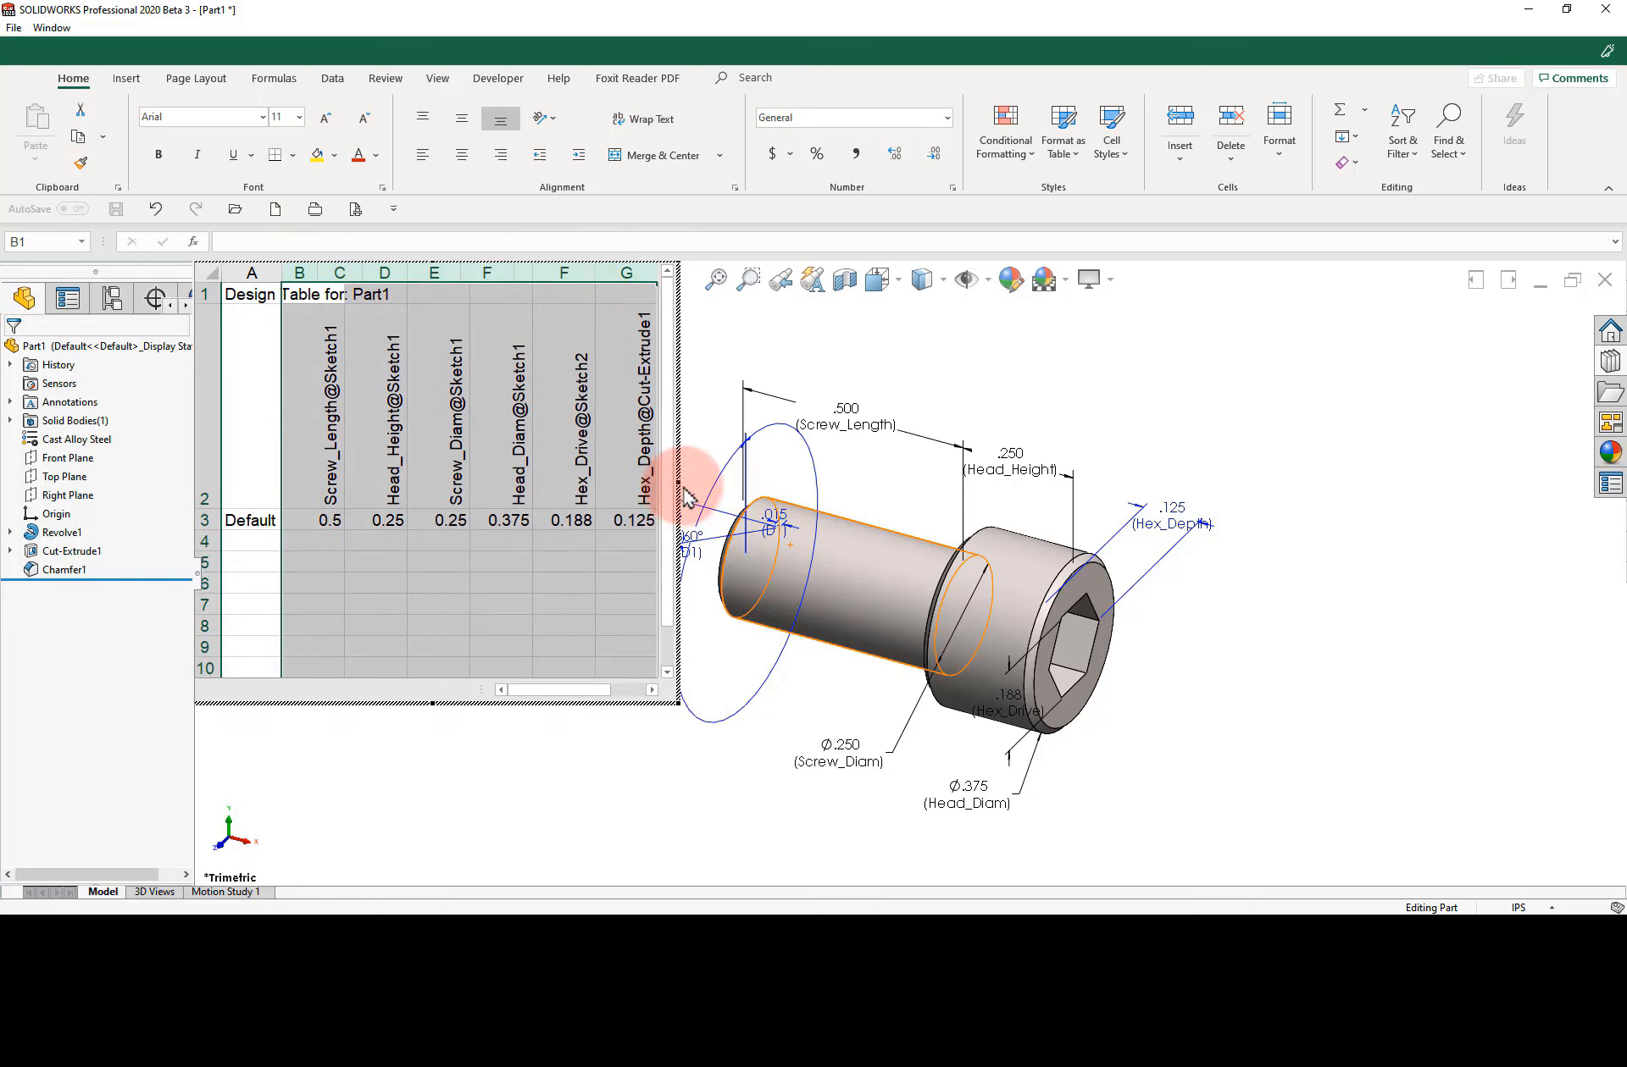
left_click_drag(678, 482, 773, 479)
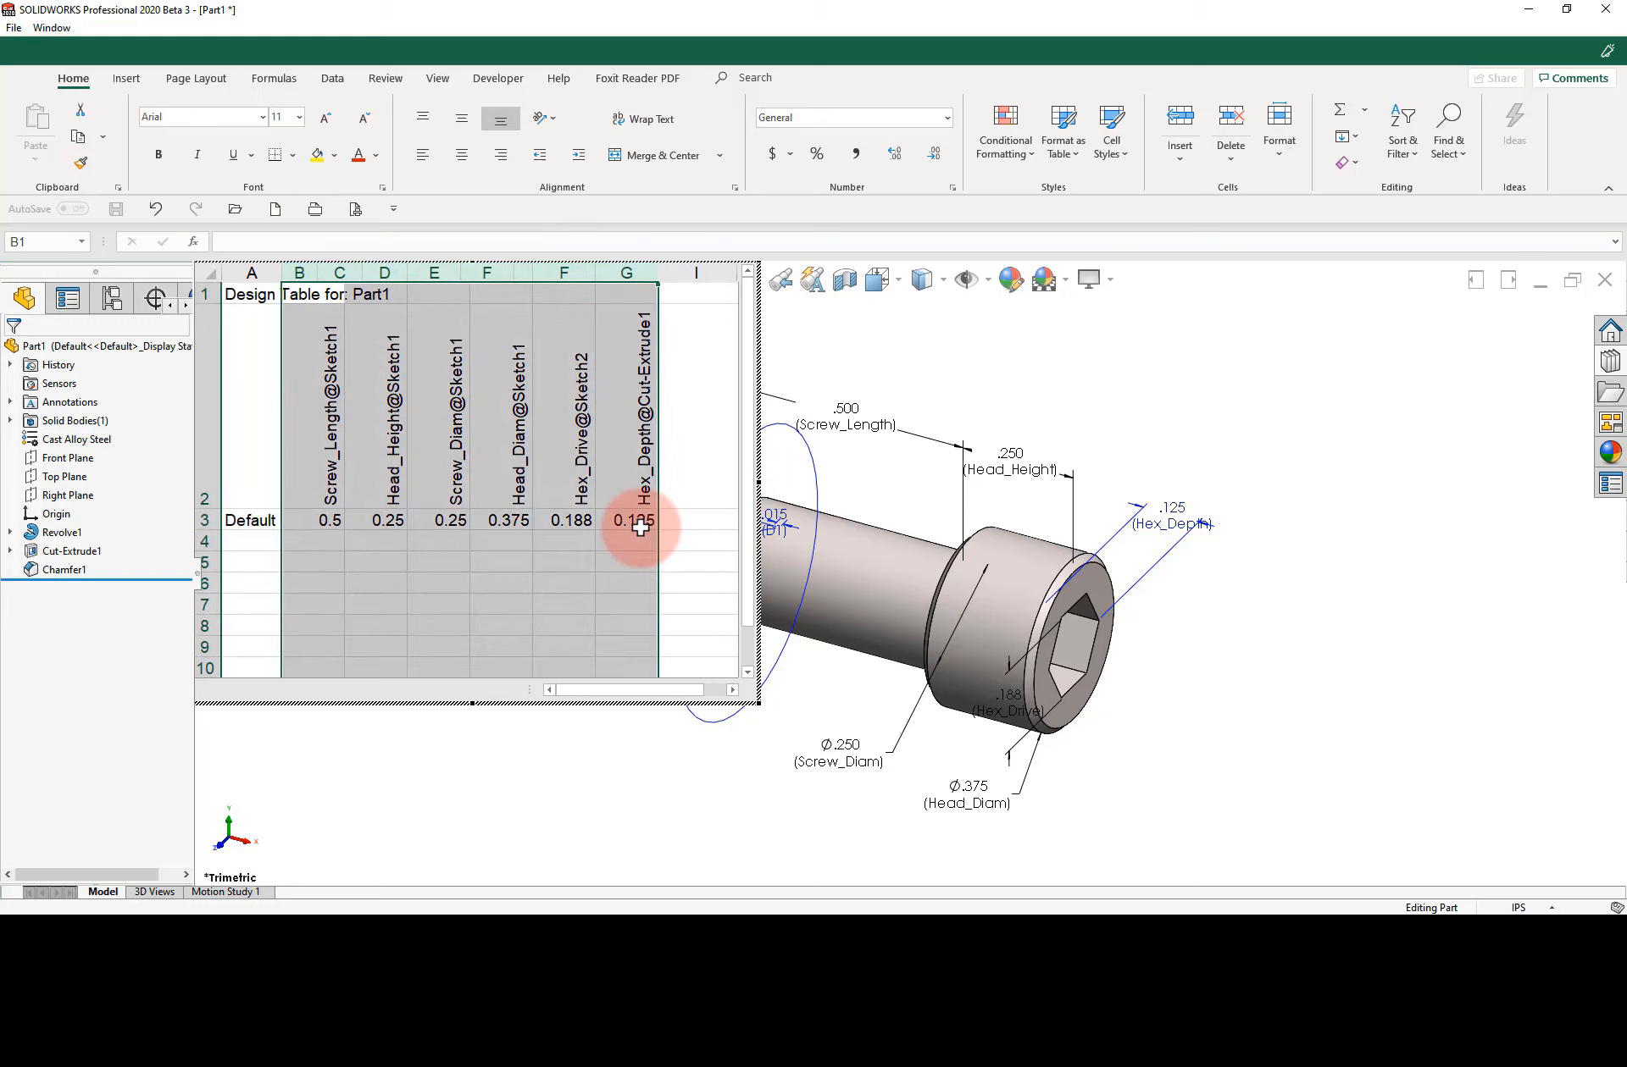
Rename the Default configuration in A3 as 6-32x0.5 and add a 6-32x0.75 configuration in A4.
left_click(264, 520)
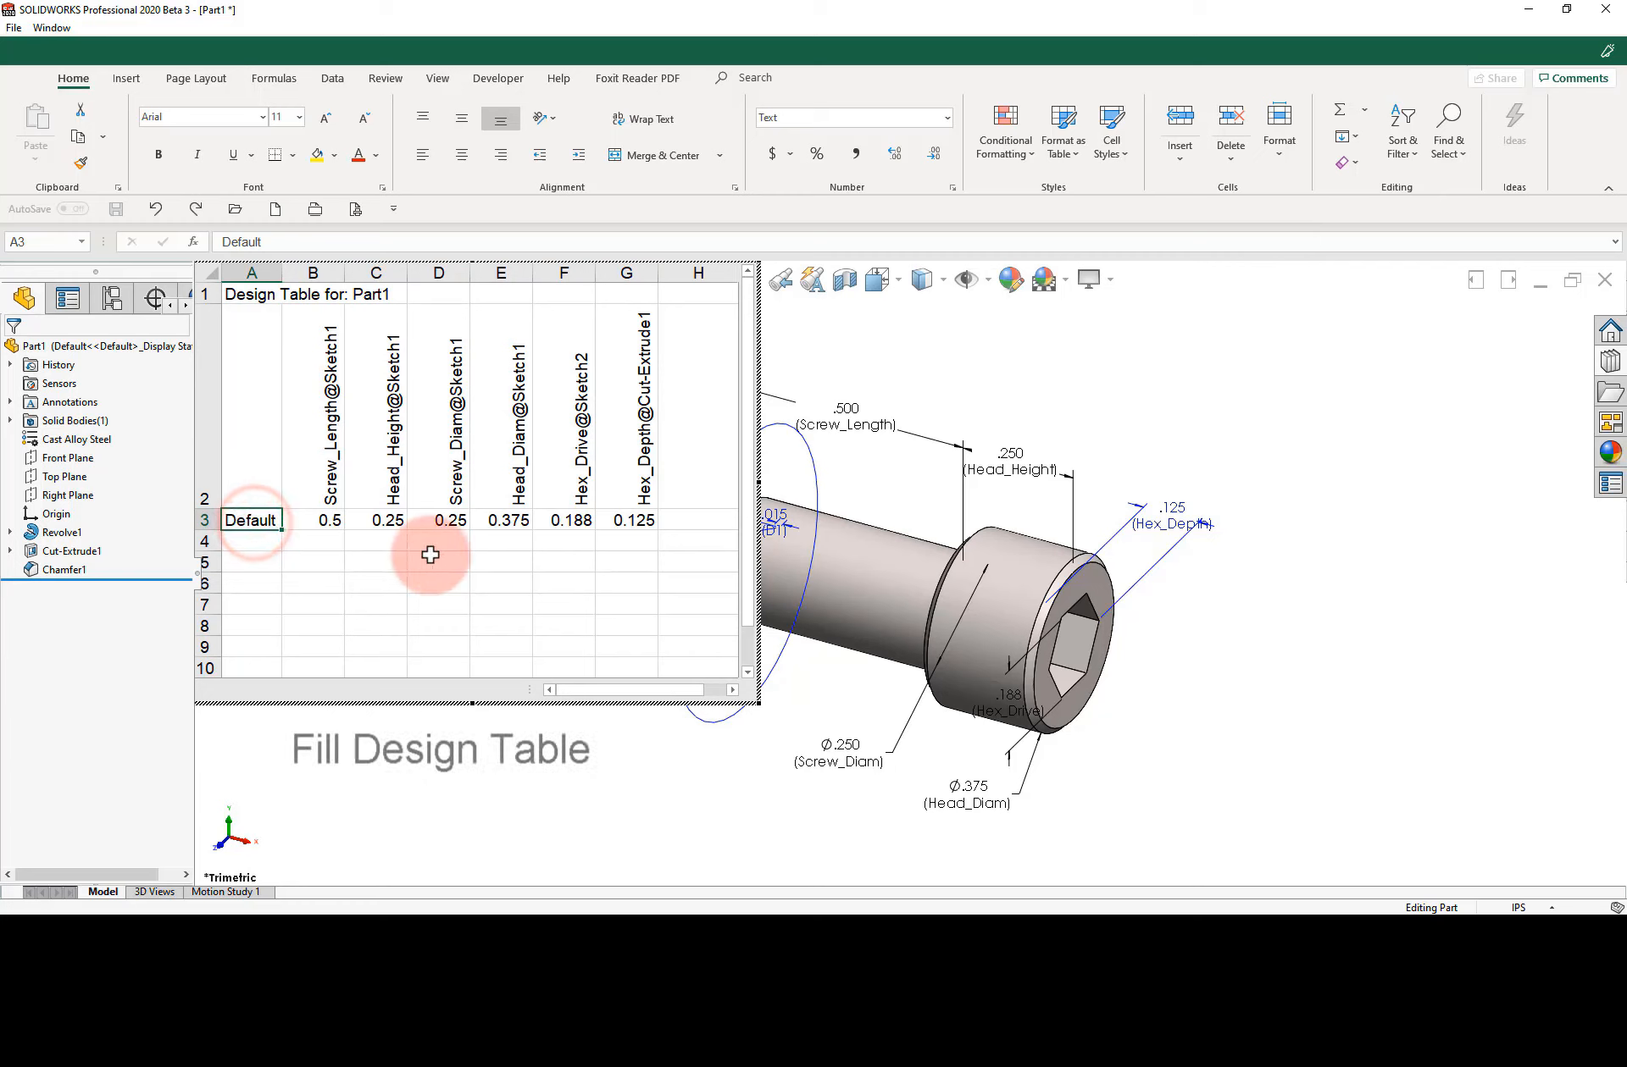
type("6-")
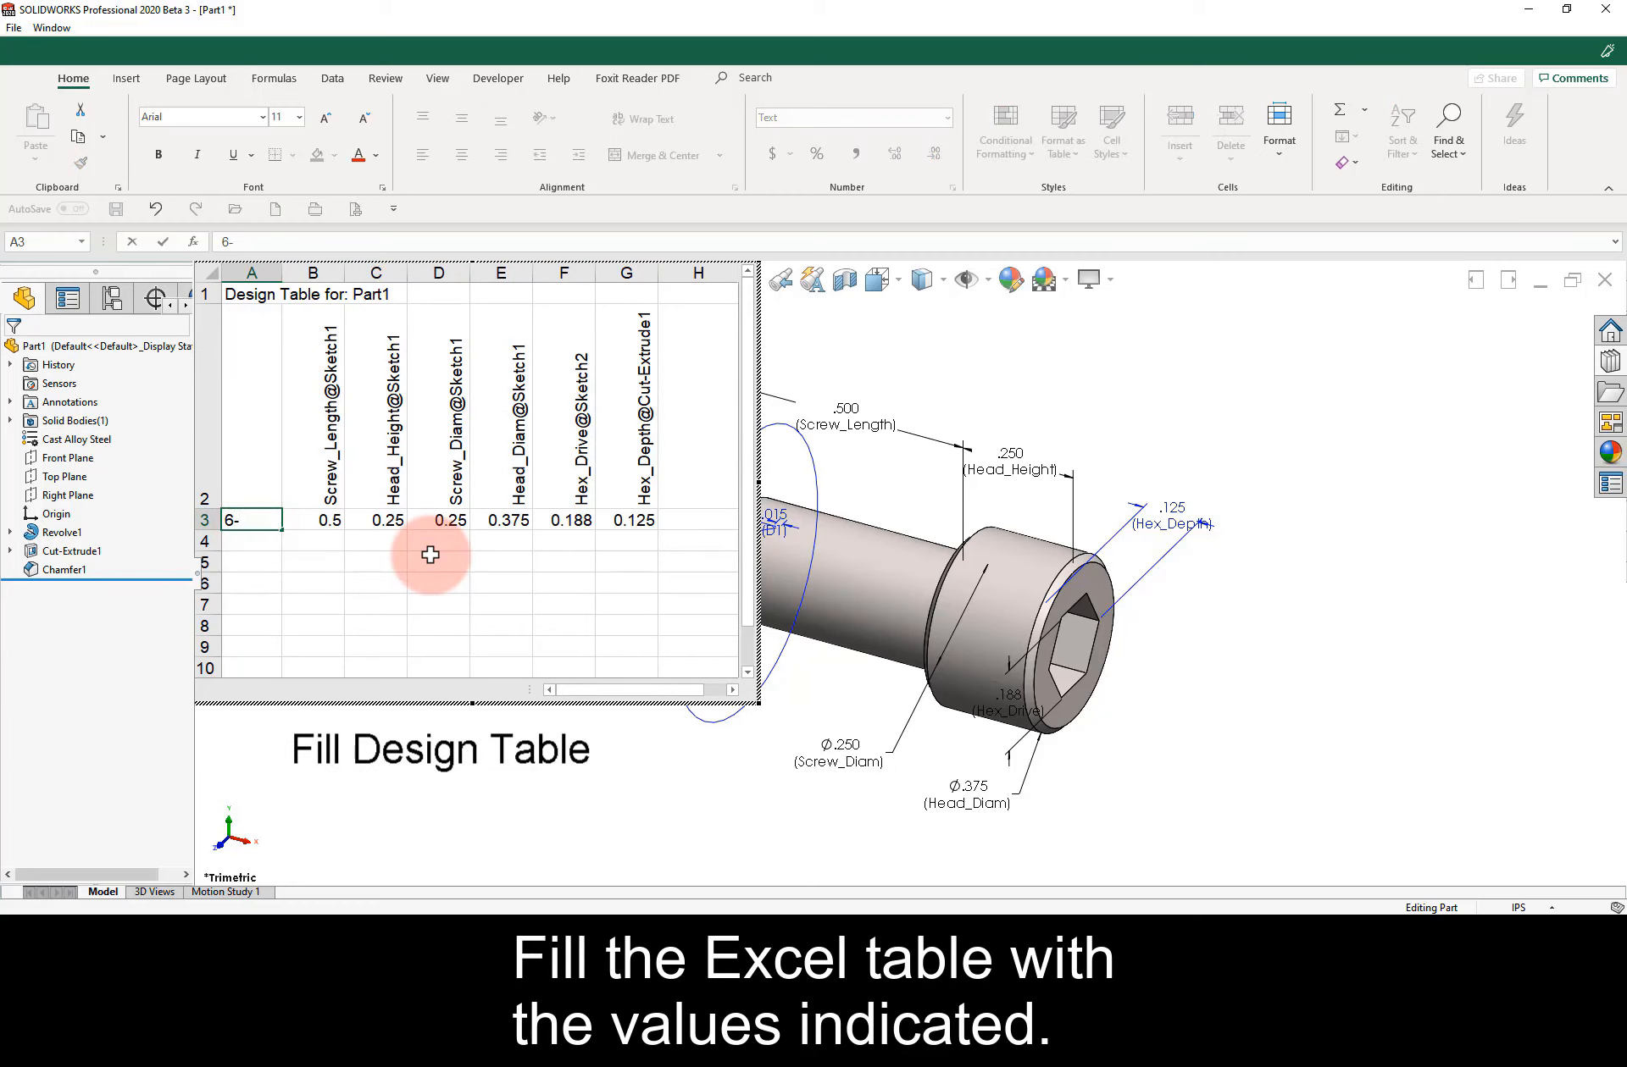
type("32x0.5")
key("Return")
type("6-")
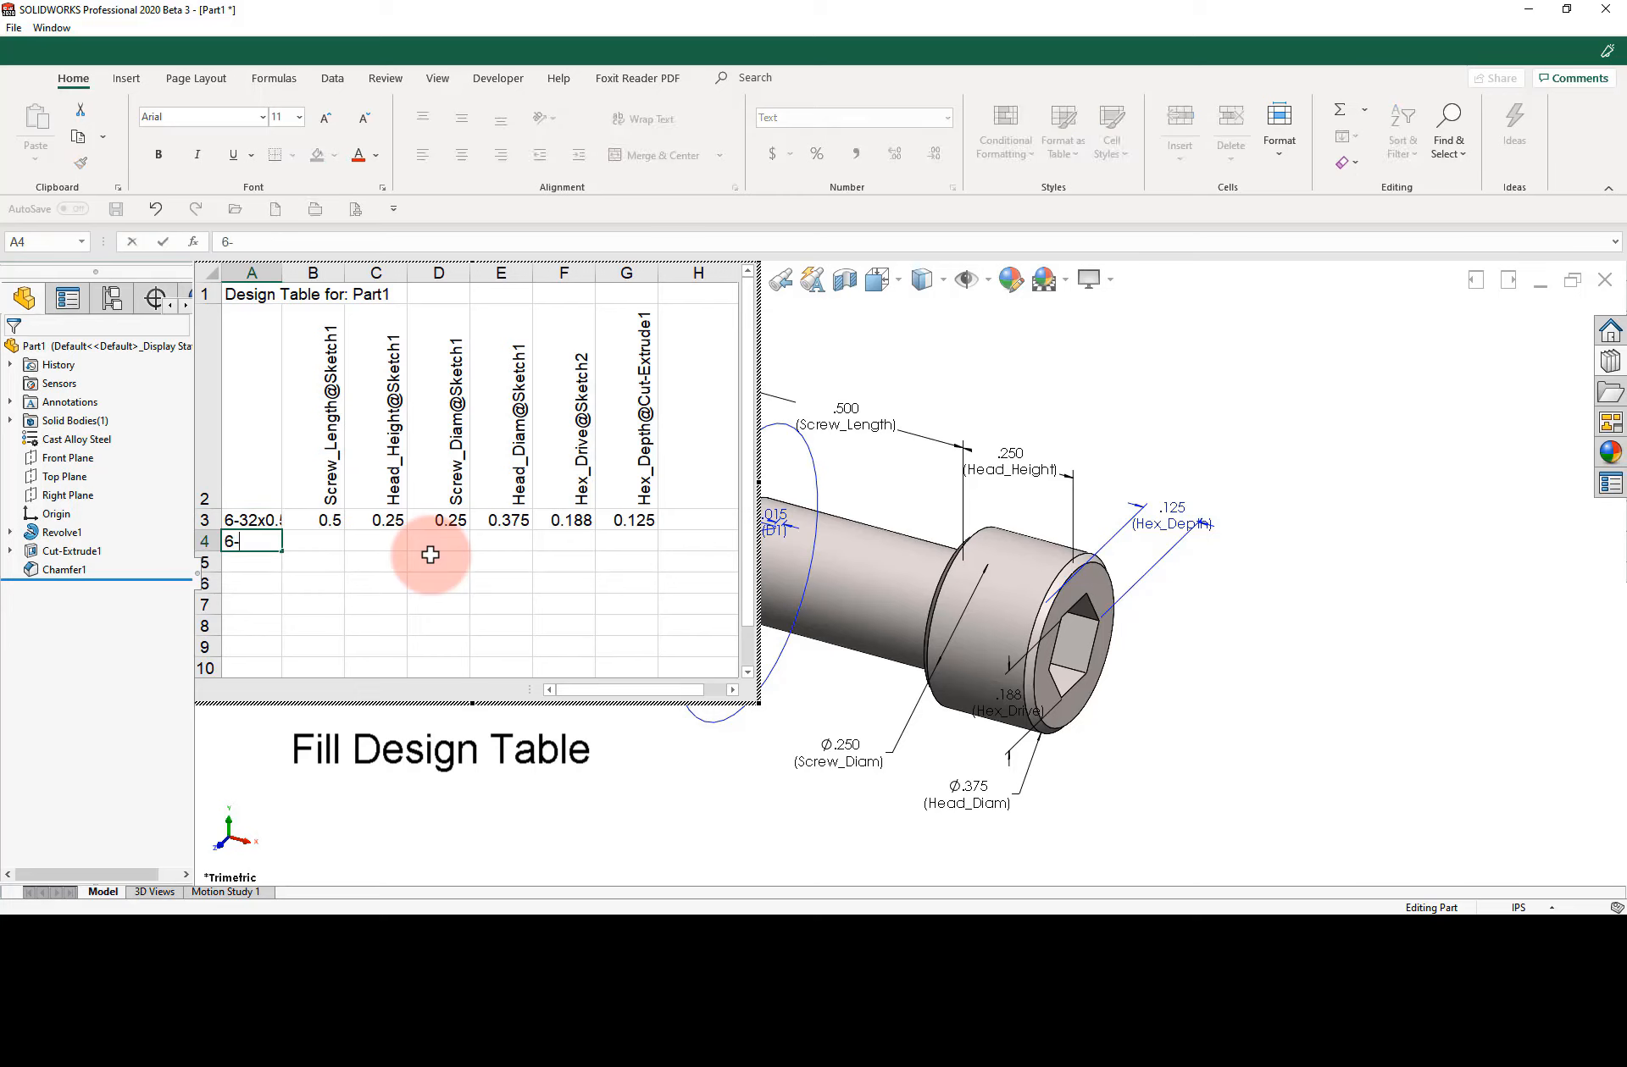
key("Return")
Add configurations named 10-32x0.5 in A5 and 10-32x0.75 in A6 of the design table.
type("6")
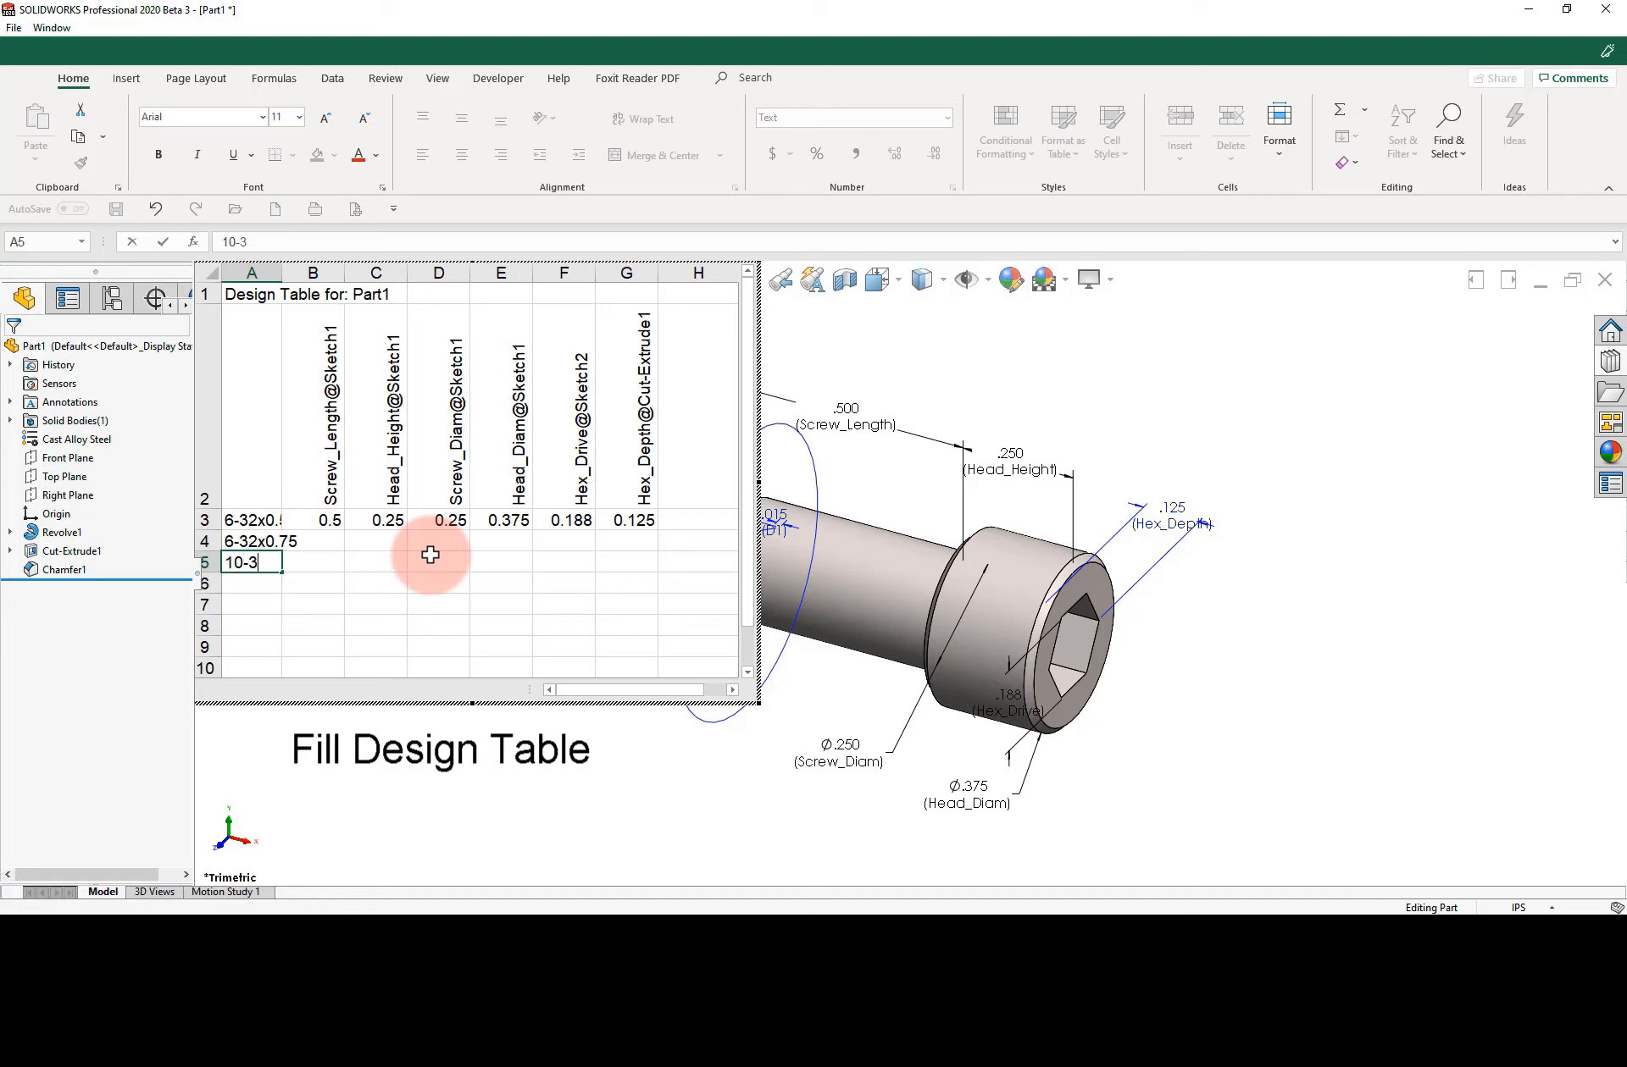
key("Return")
type("10-32x0.75")
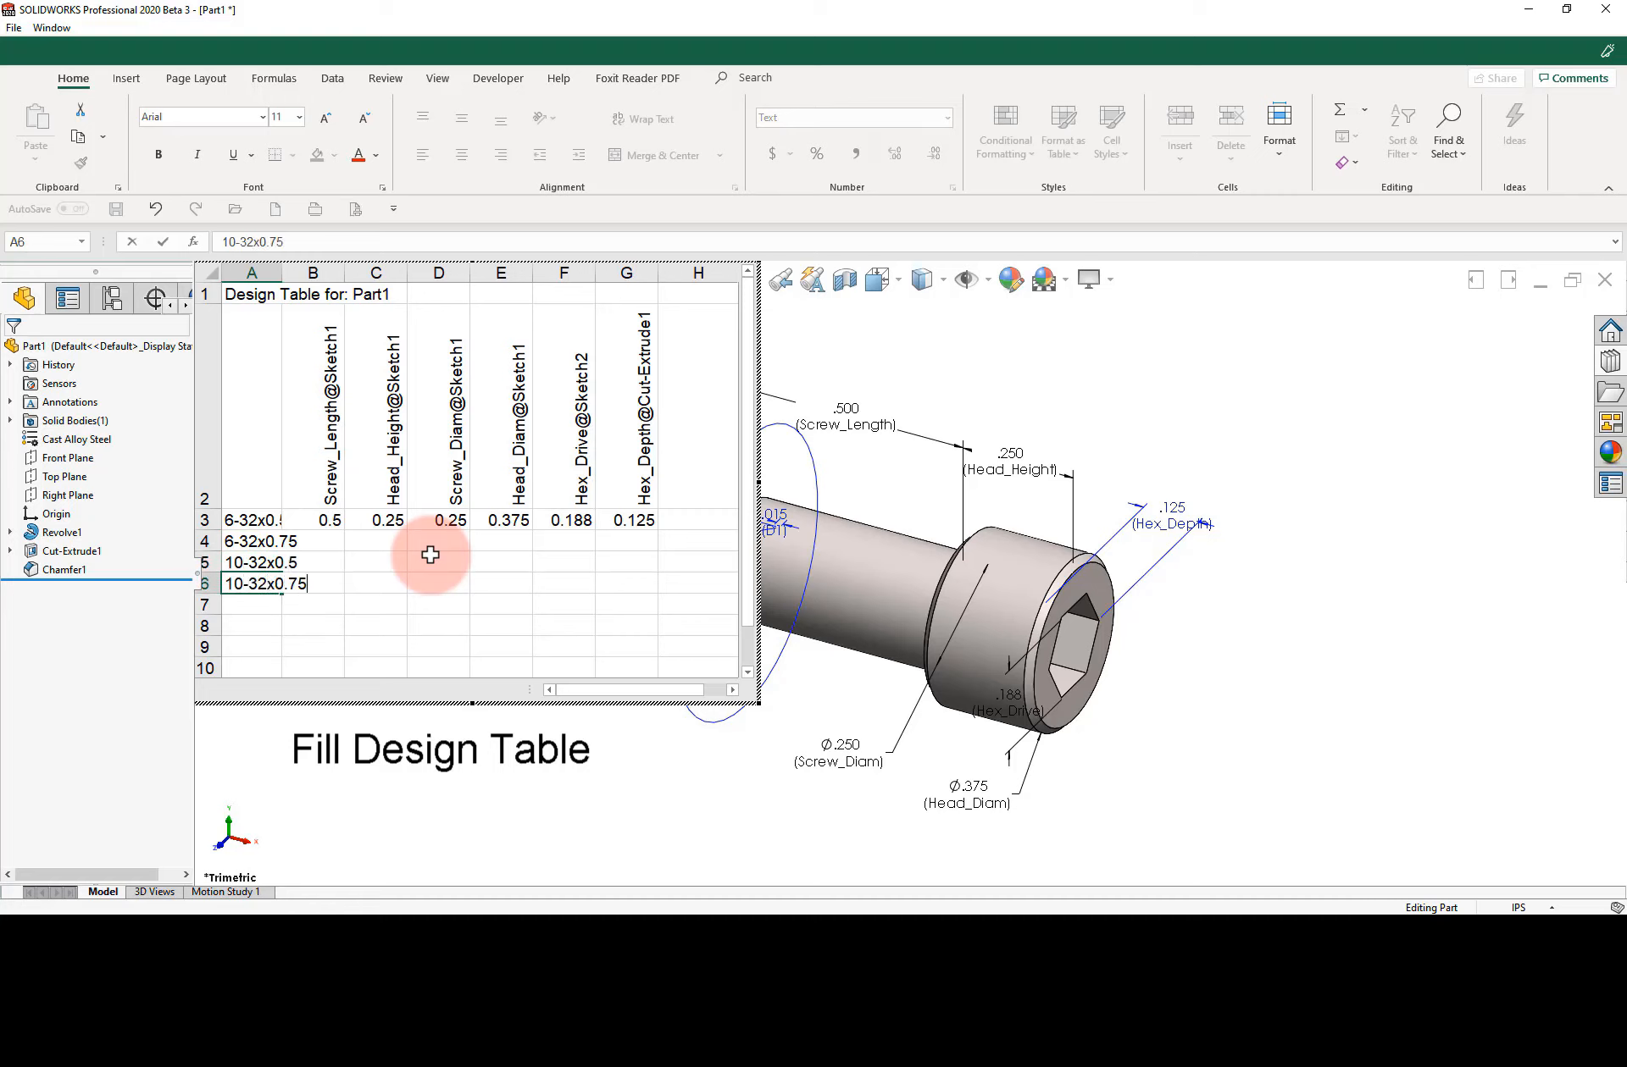
key("Return")
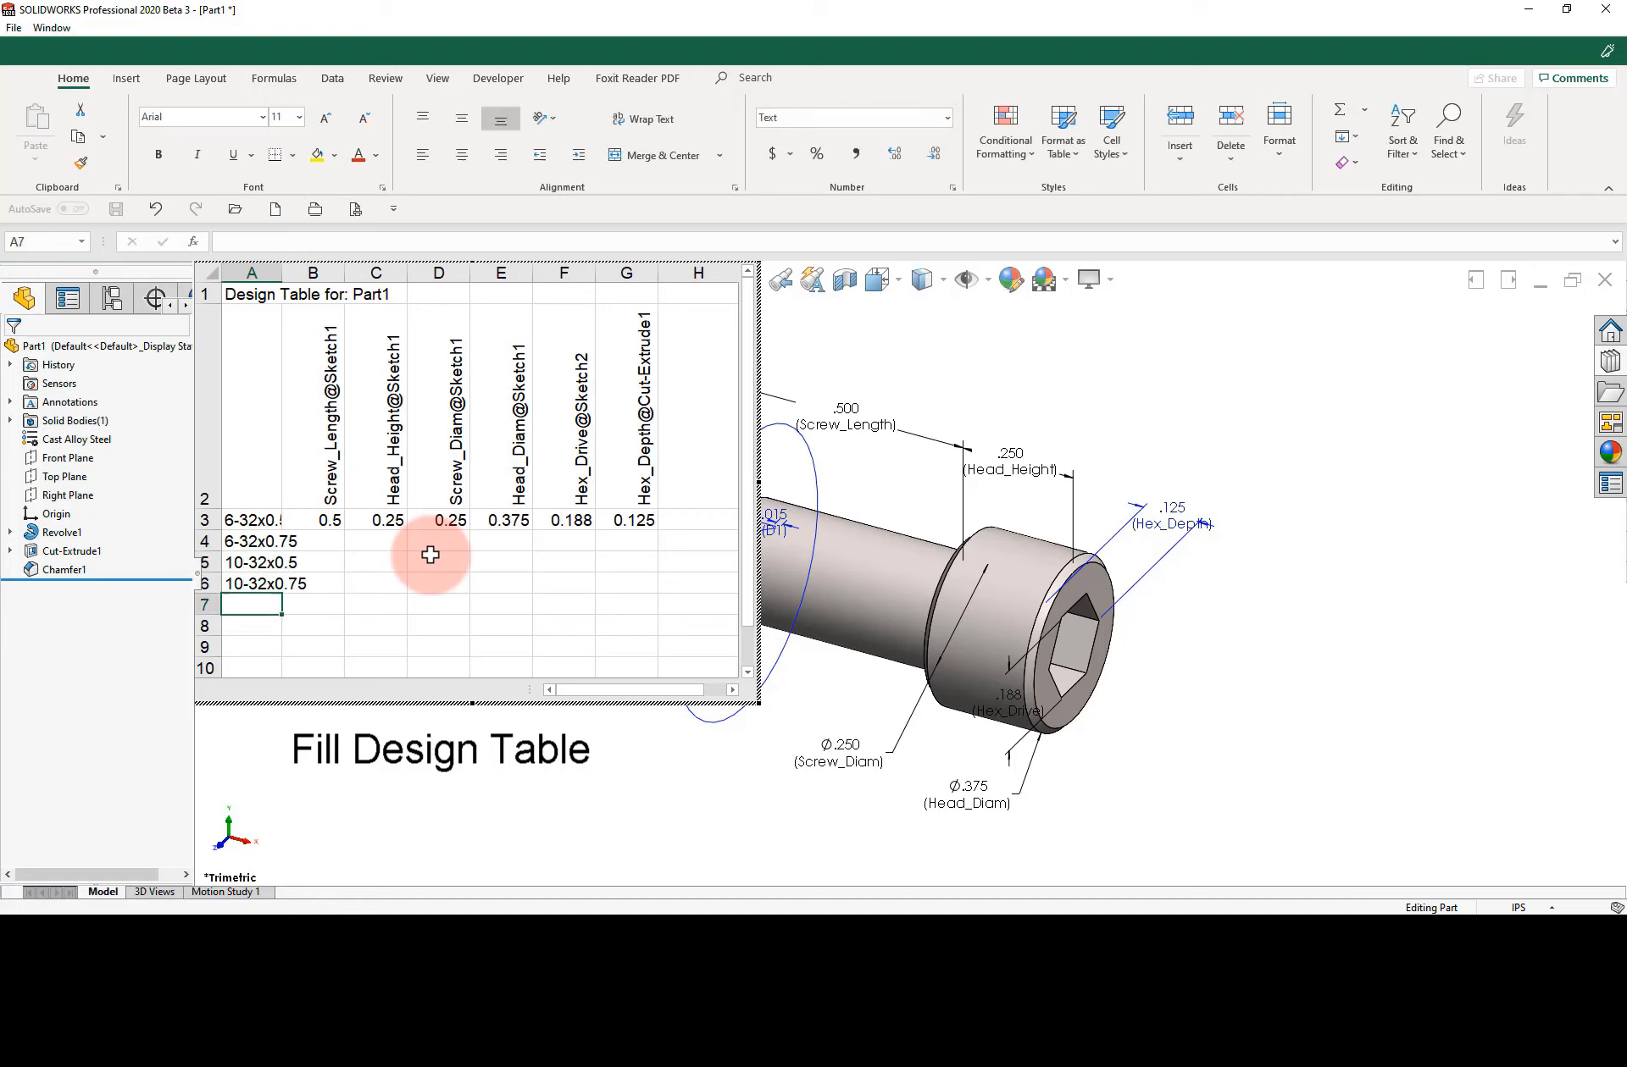
Add configurations 0.25x0.5 in A7 and 0.25x0.75 in A8, and widen column A to fit the names.
type("0.25x0.5")
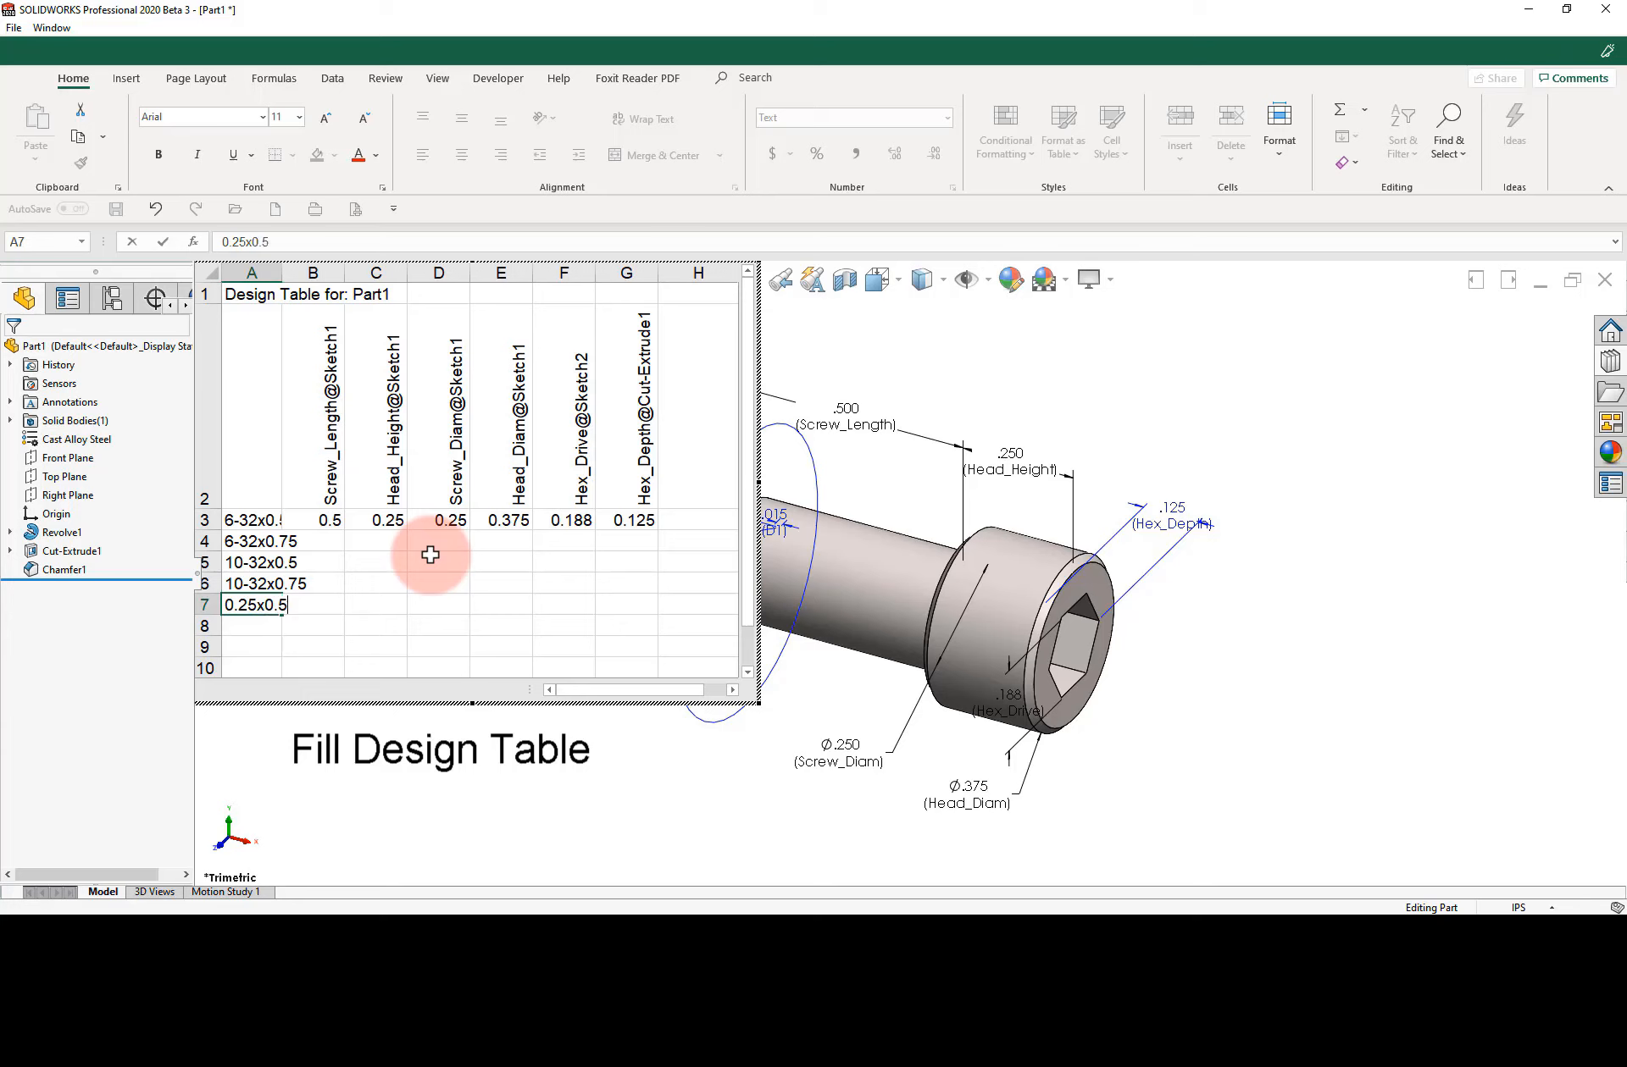
key("Return")
type("0.25x0.")
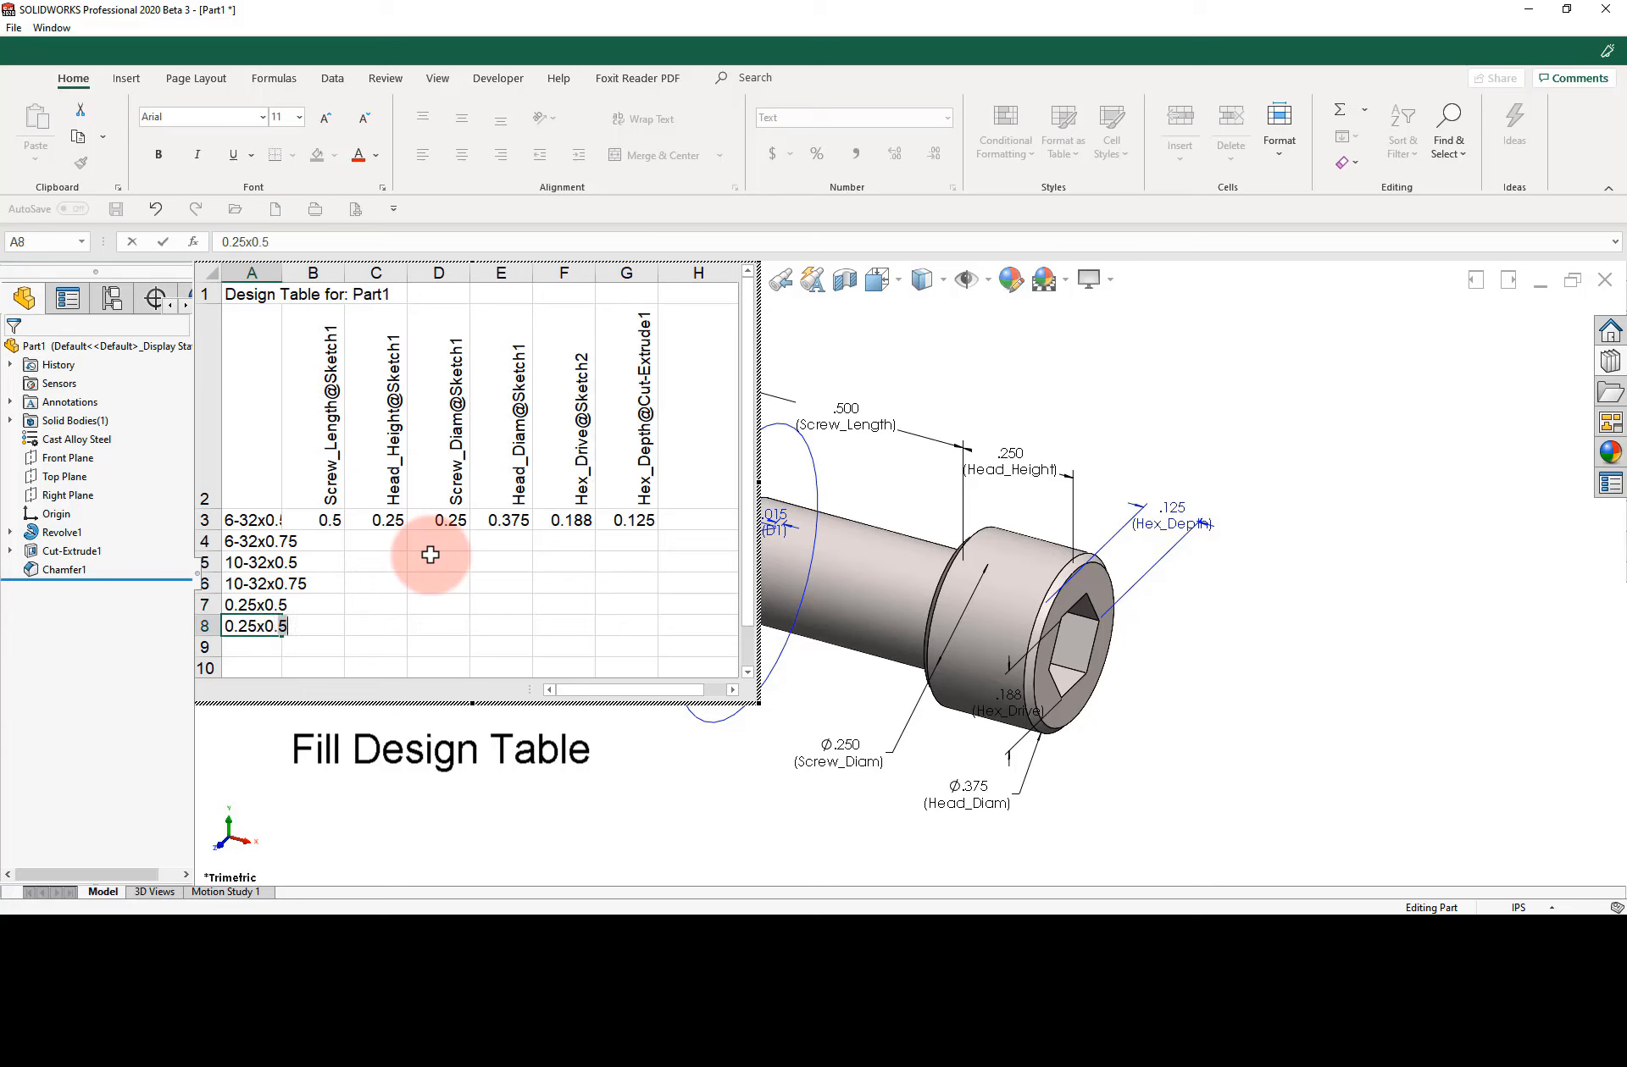
type("75")
key("Return")
left_click_drag(283, 273, 323, 275)
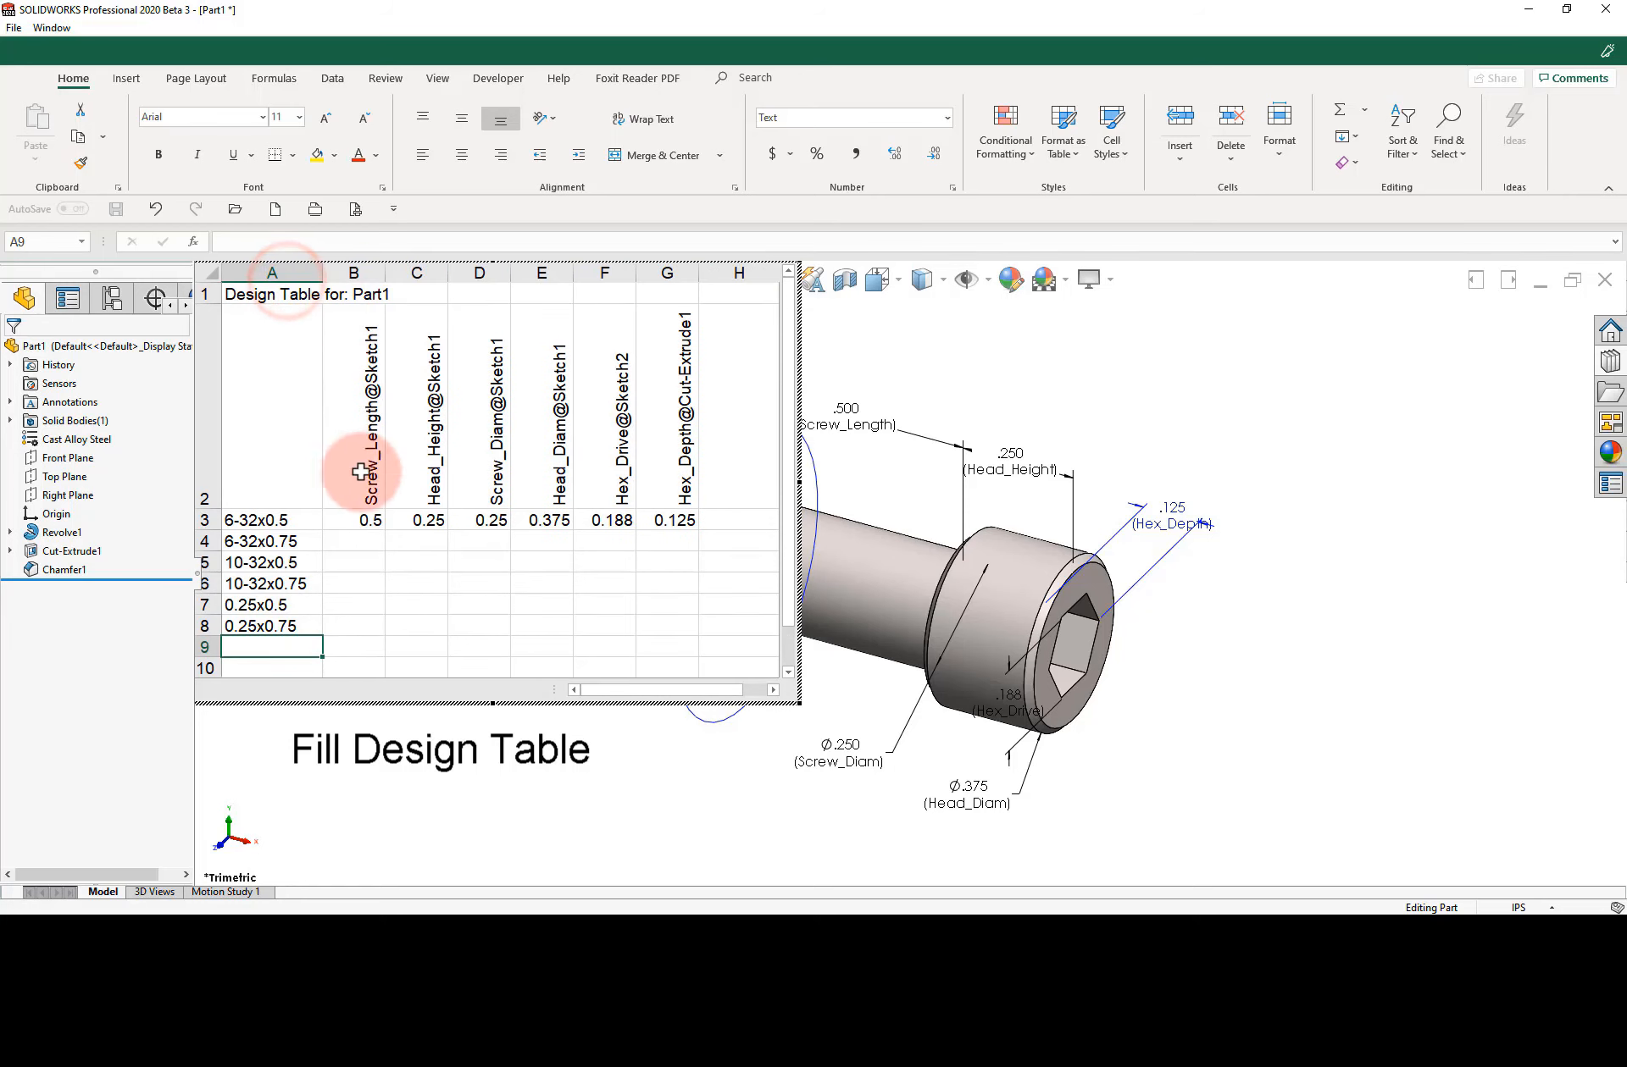
Fill the Screw_Length column from B4 to B8 with 0.75, 0.5, 0.75, 0.5 and 0.75.
left_click(364, 541)
type("0.75")
key("Return")
type("0.5")
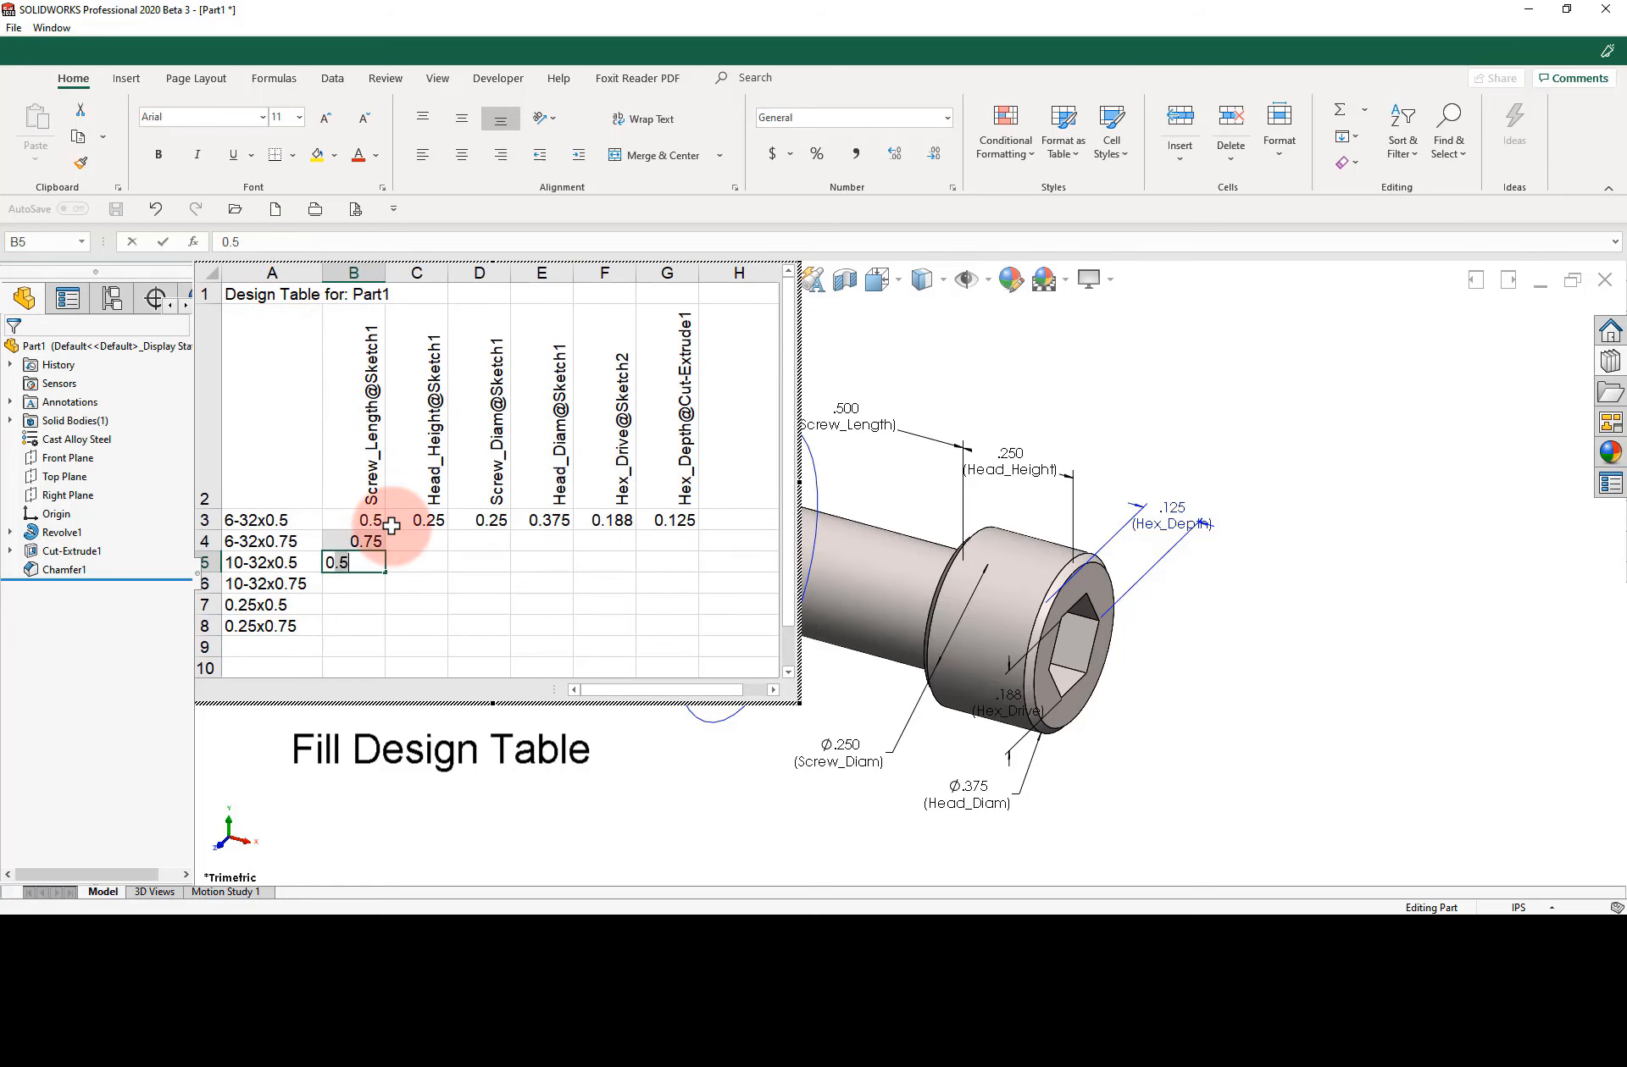
type("0.75")
key("Return")
type("0.5")
key("Return")
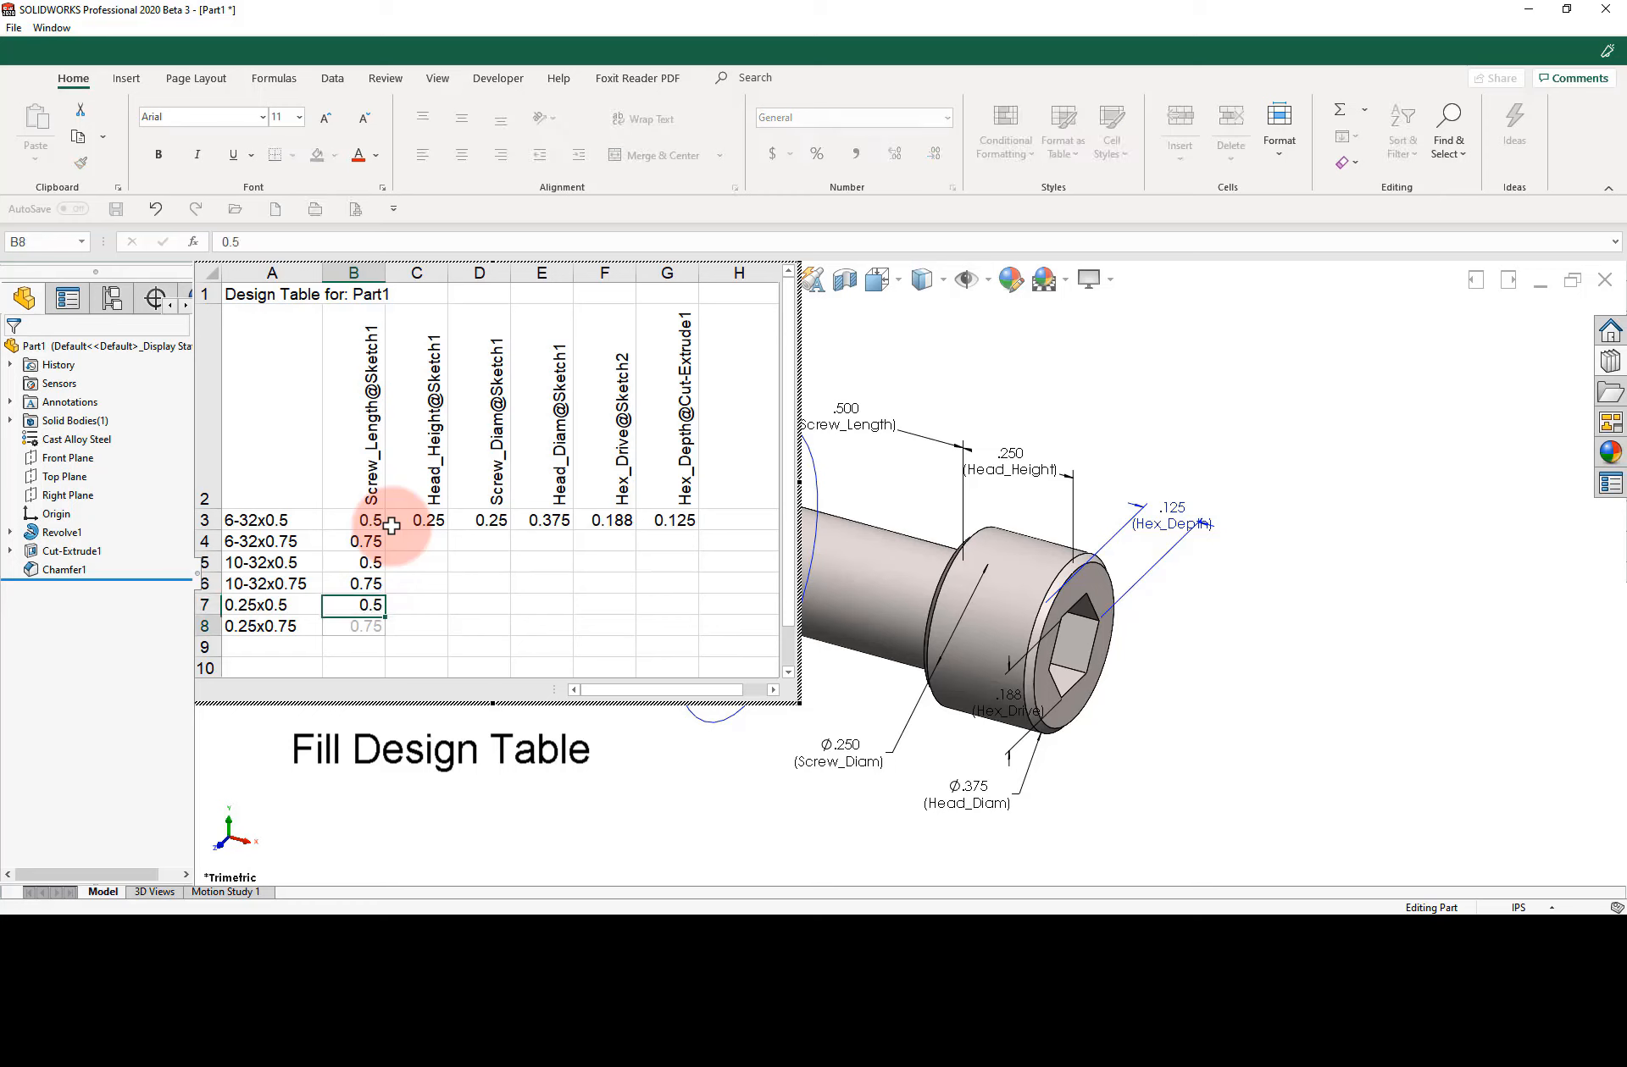
type("0.75")
key("Return")
Set Head_Height to 0.138 for both 6-32 configurations in C3 and C4.
left_click(427, 520)
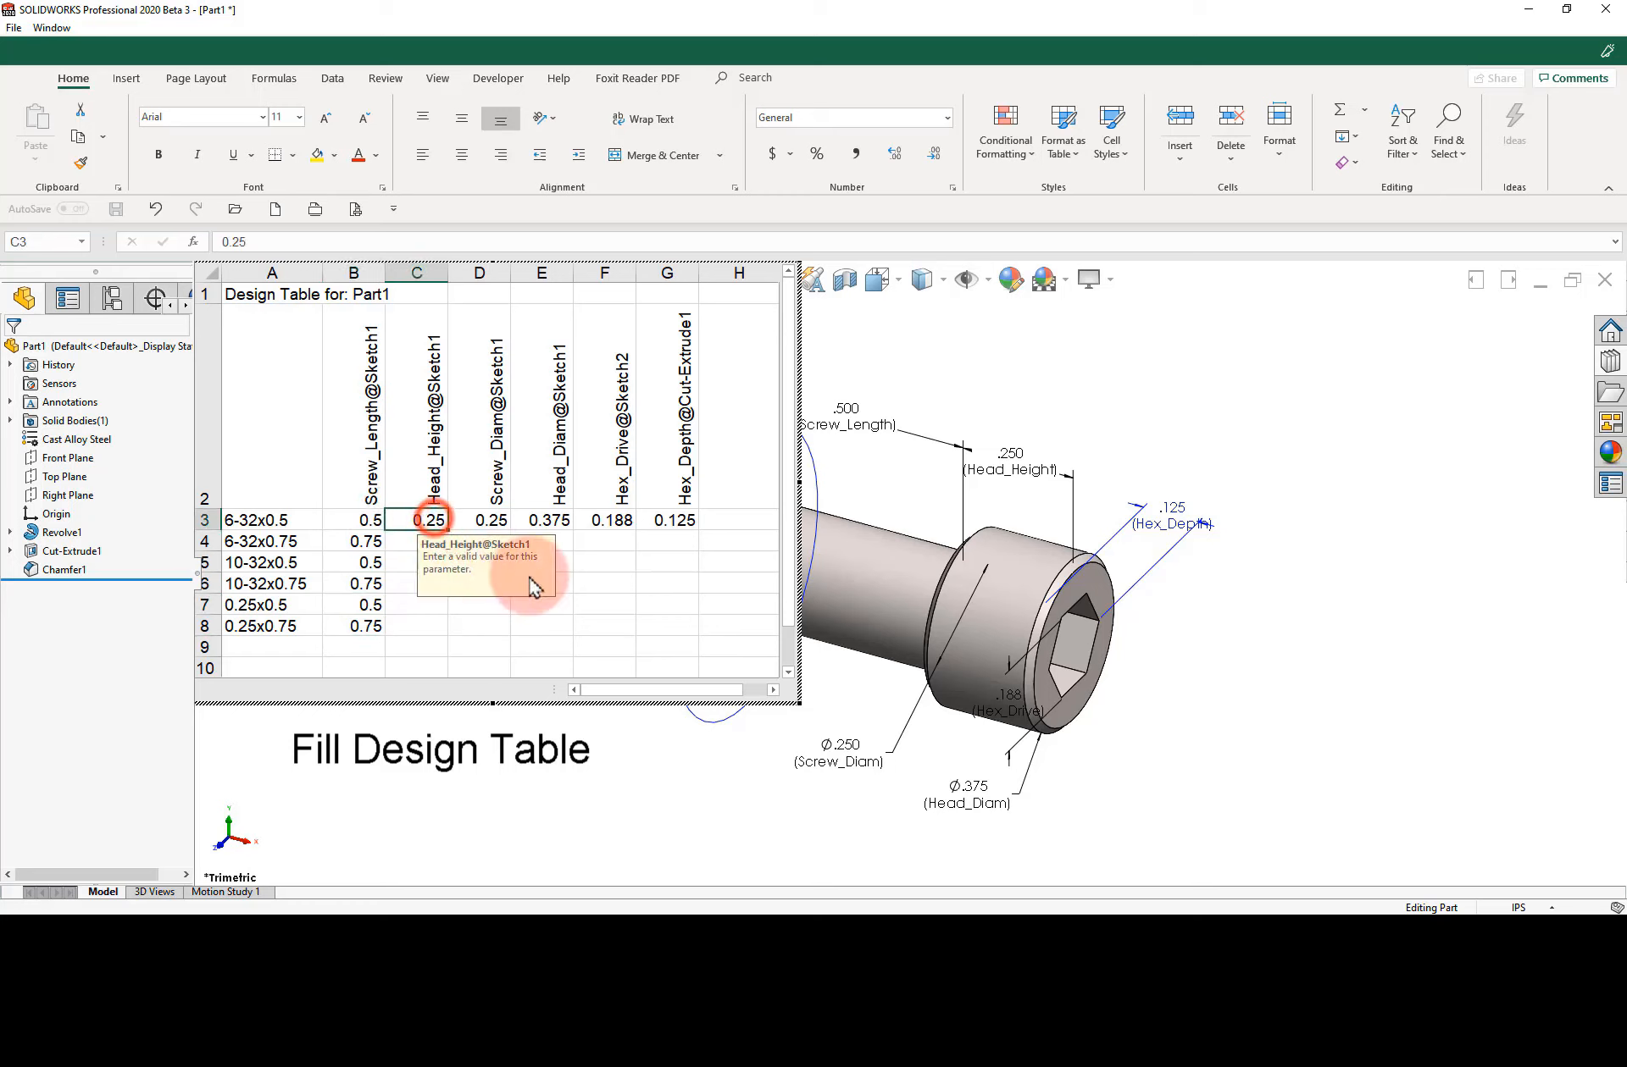
type("0.138")
key("Return")
type("0")
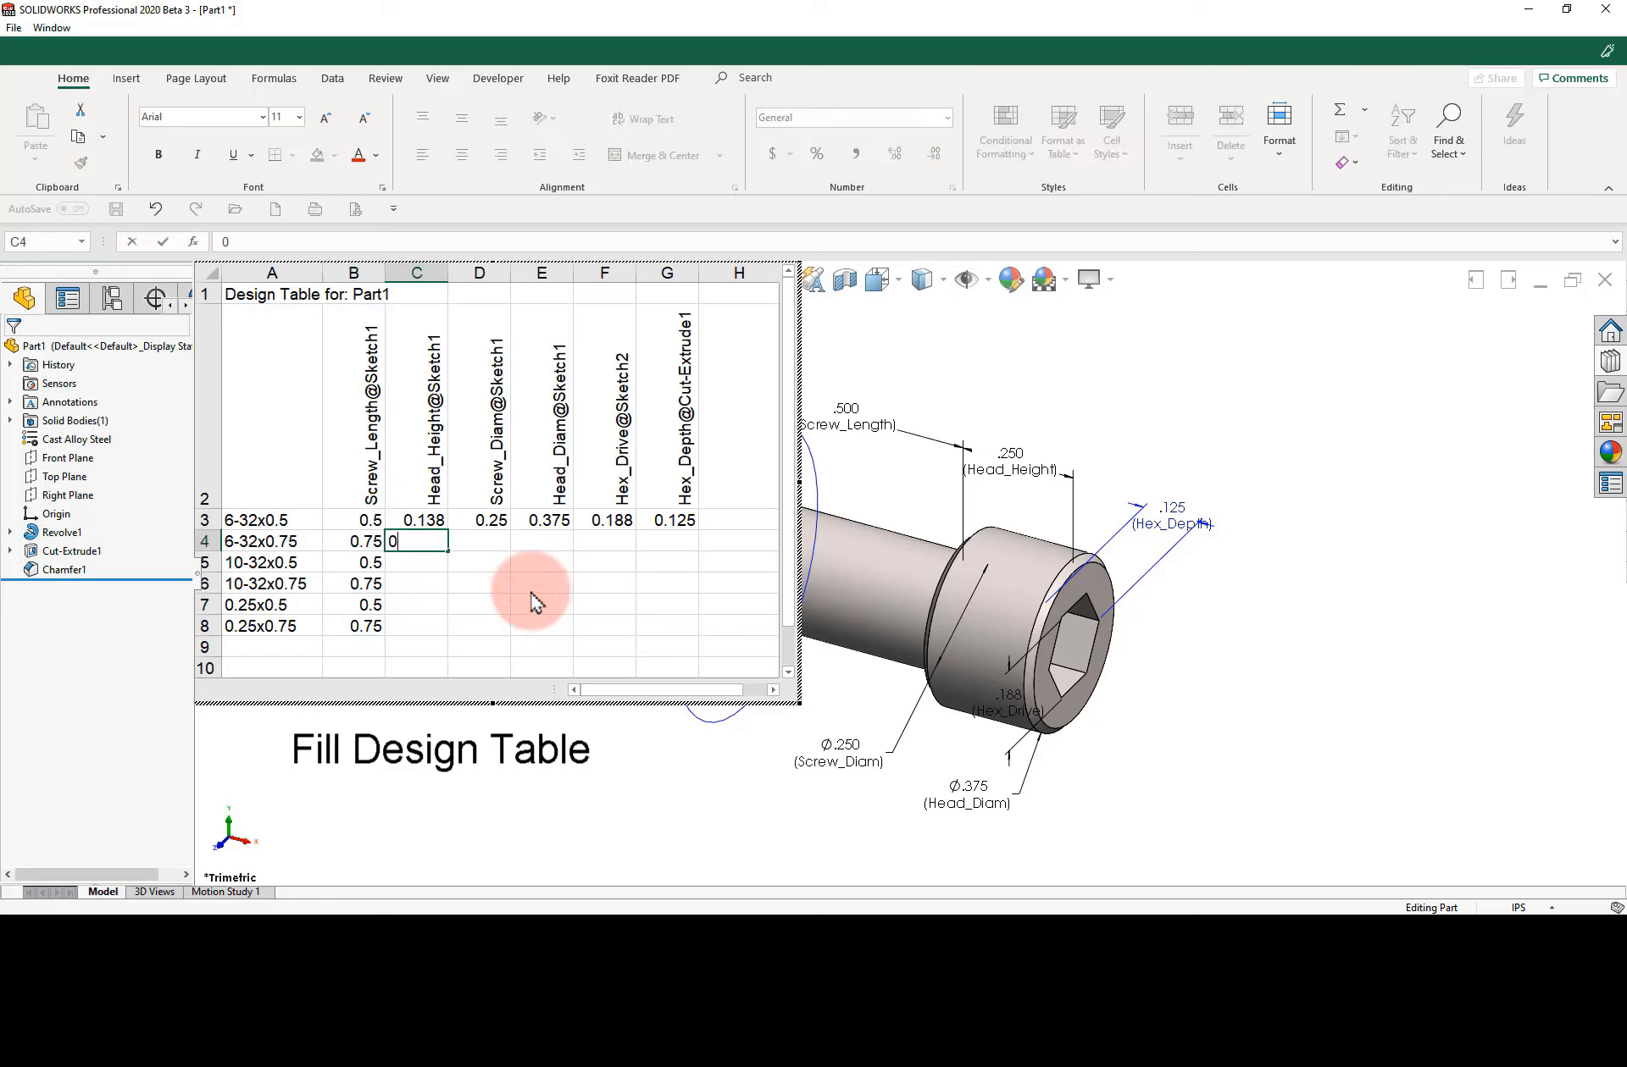
type(".138")
key("Return")
Set Head_Height to 0.19 for the 10-32 configurations in C5 and C6, and to 0.25 in C7 and C8.
type(".19")
key("Return")
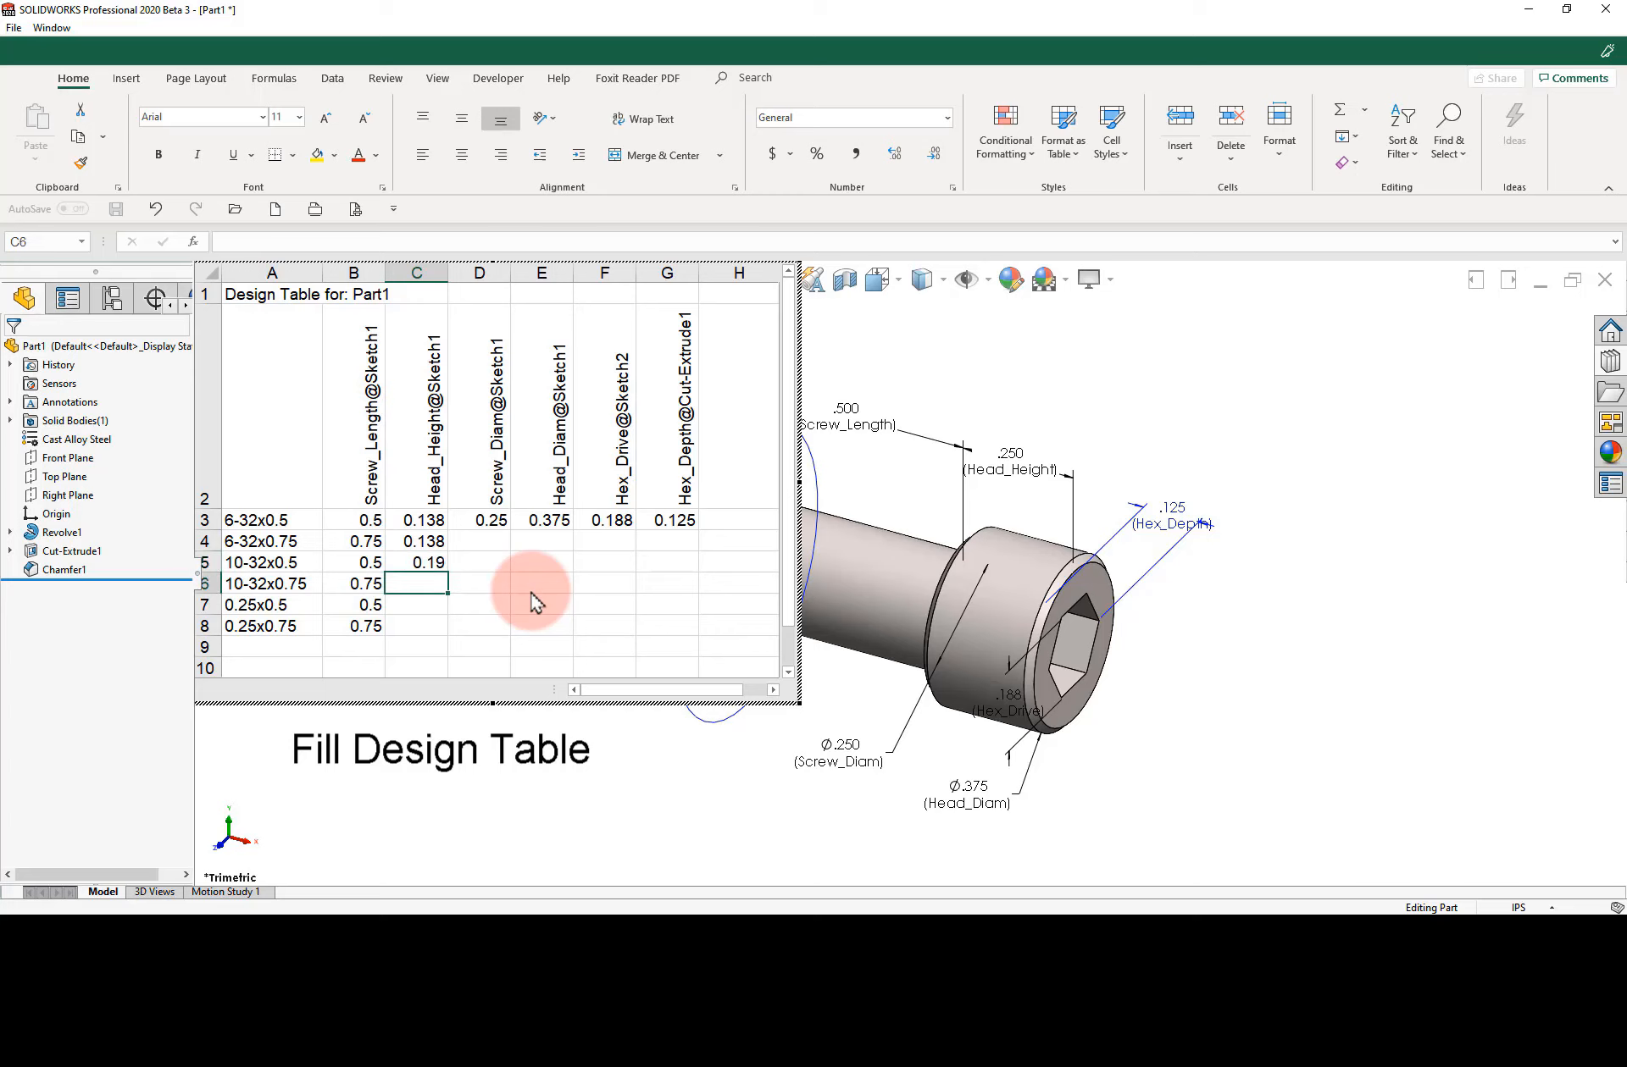
type(".19")
key("Return")
type(".25")
key("ctrl+Return")
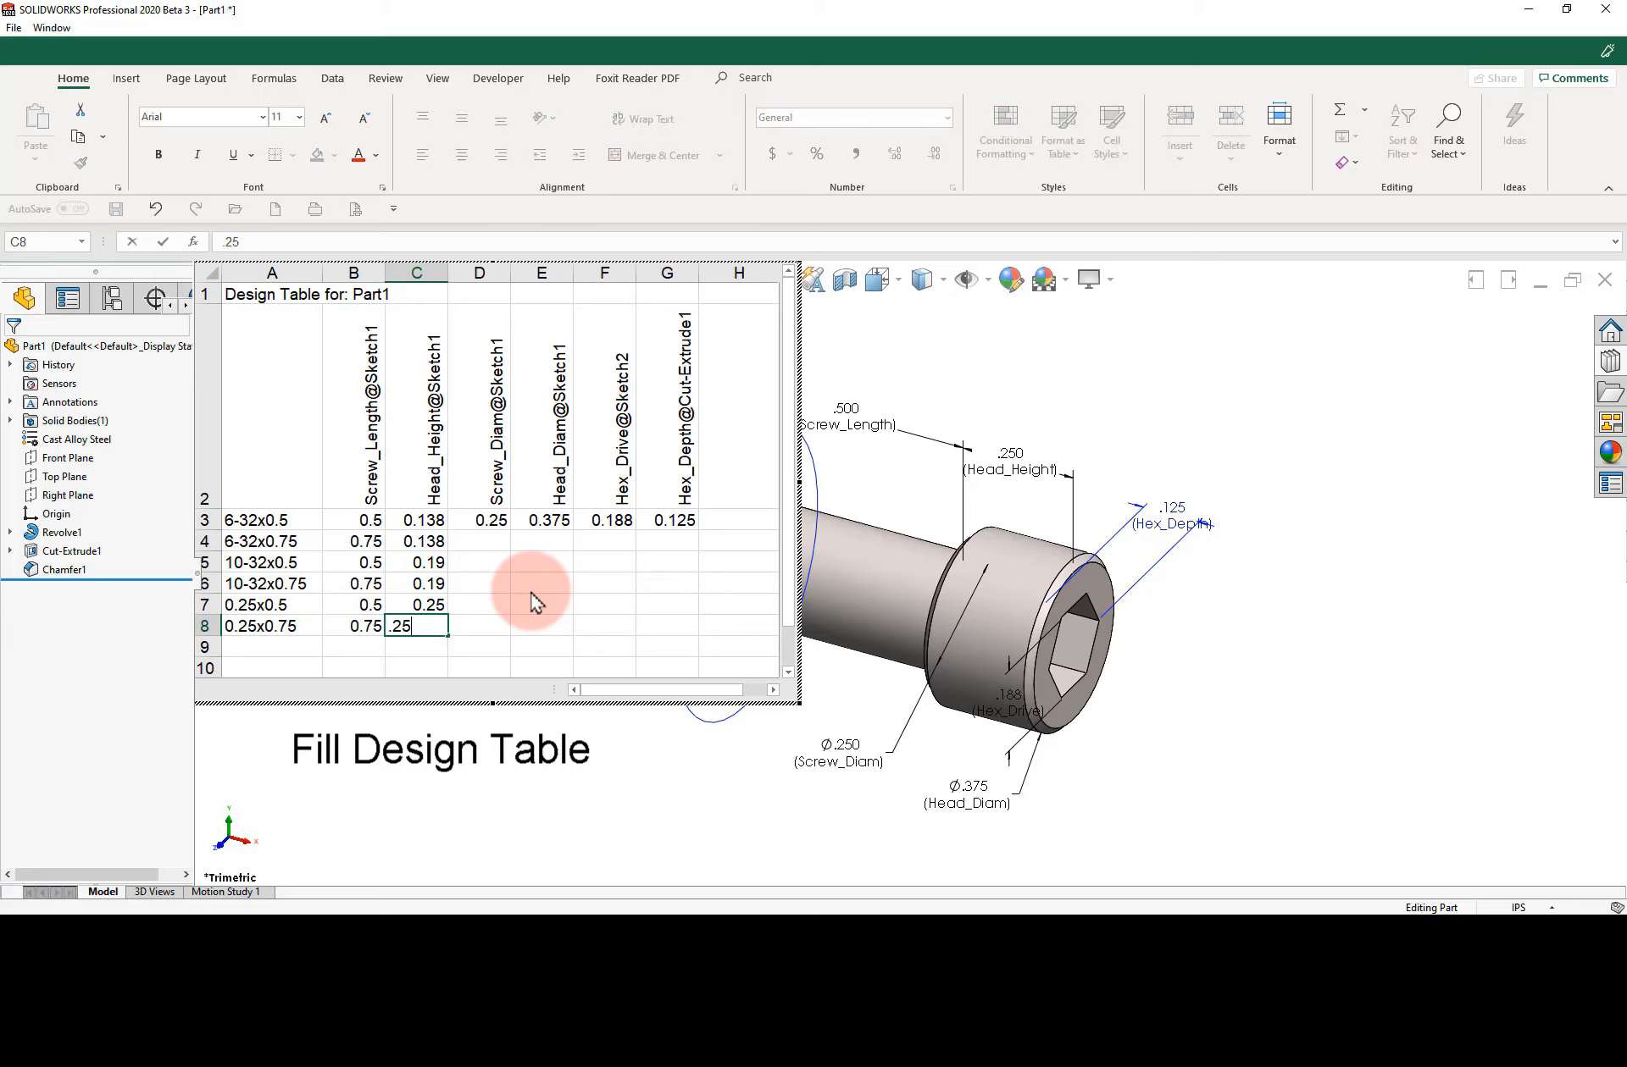
type(".25")
key("Return")
Set Screw_Diam to 0.138 for both 6-32 configurations in D3 and D4.
left_click(494, 519)
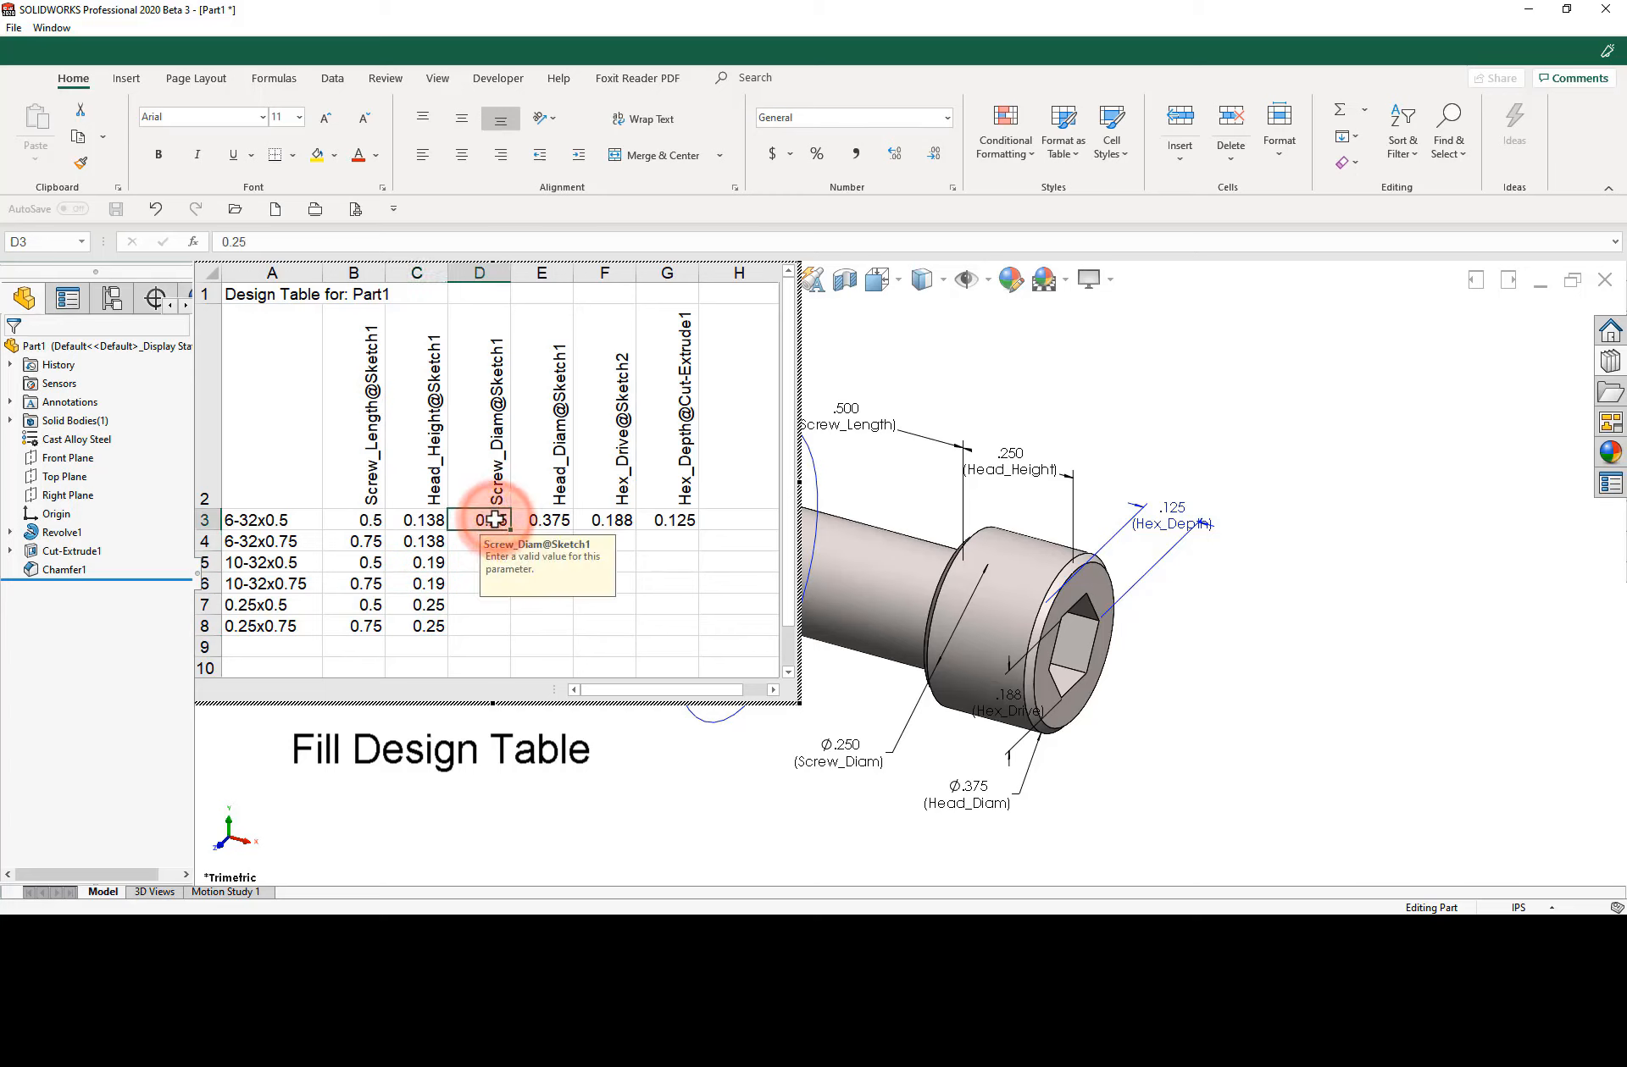
type(".138")
key("Return")
type(".138")
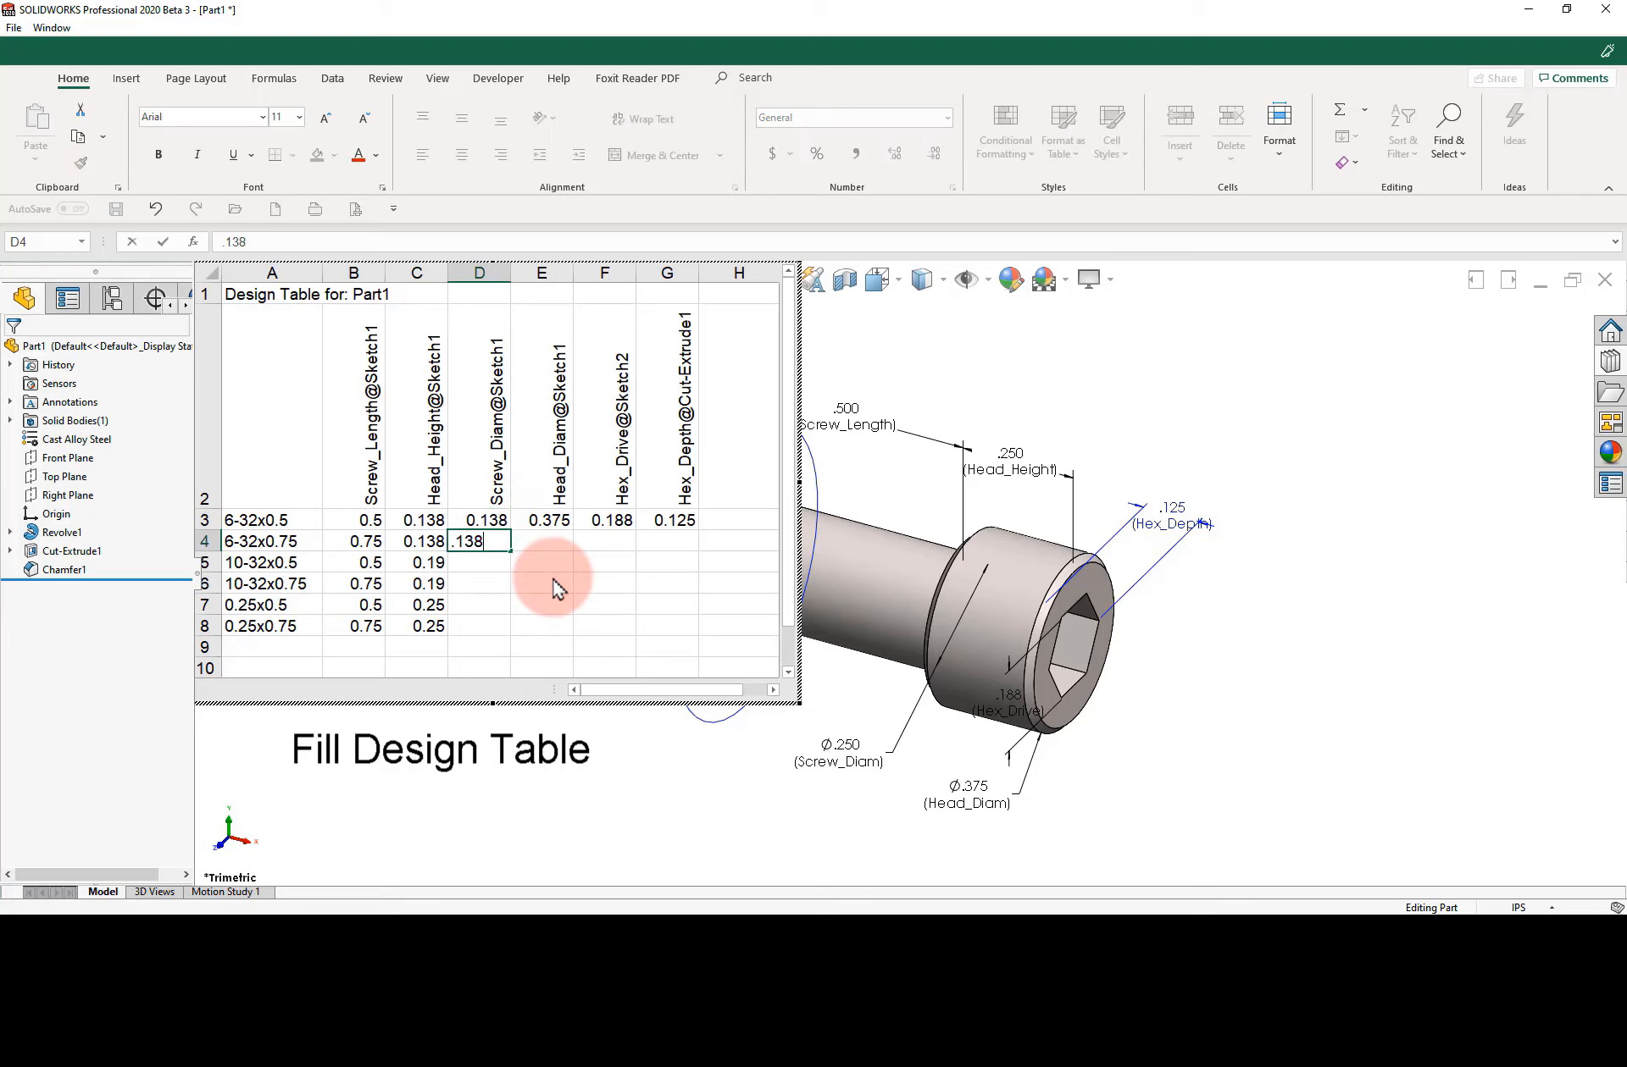
key("Return")
Set Screw_Diam to 0.19 for the 10-32 configurations in D5 and D6, and to 0.25 in D7 and D8.
type(".19")
key("Return")
type(".19")
key("Return")
type(".25")
key("Return")
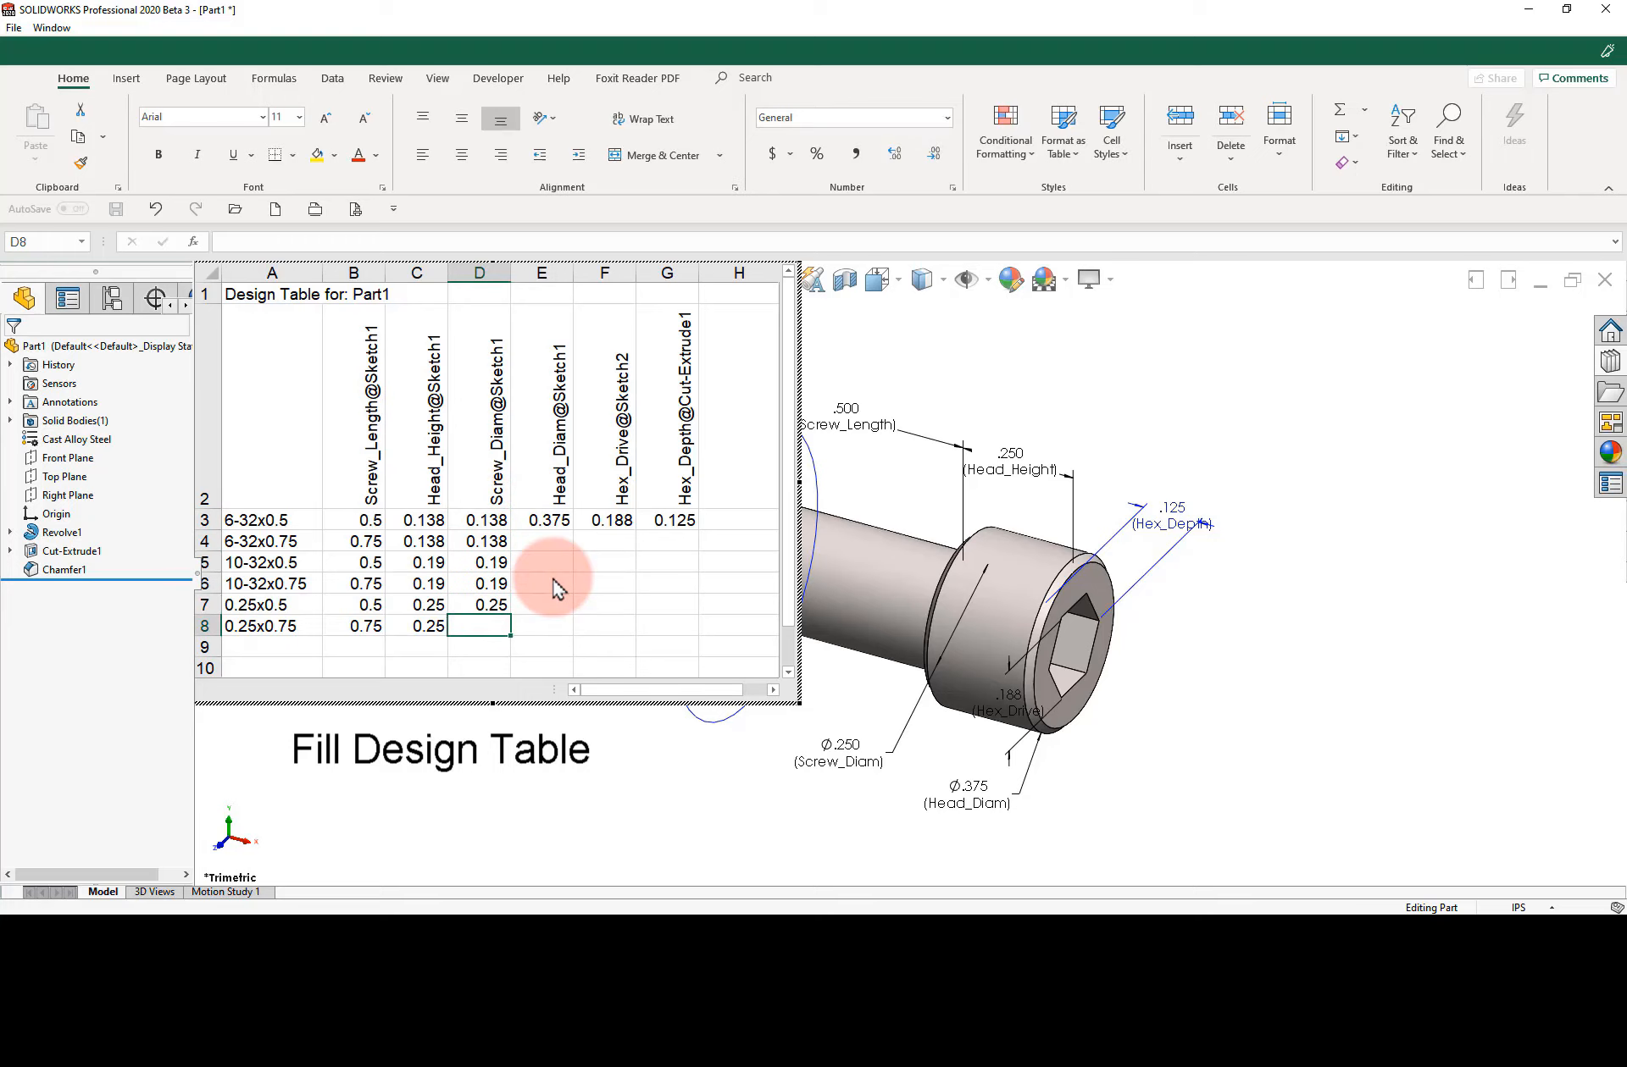
type(".25")
key("Return")
Set Head_Diam to 0.226 for both 6-32 configurations in E3 and E4.
left_click(562, 527)
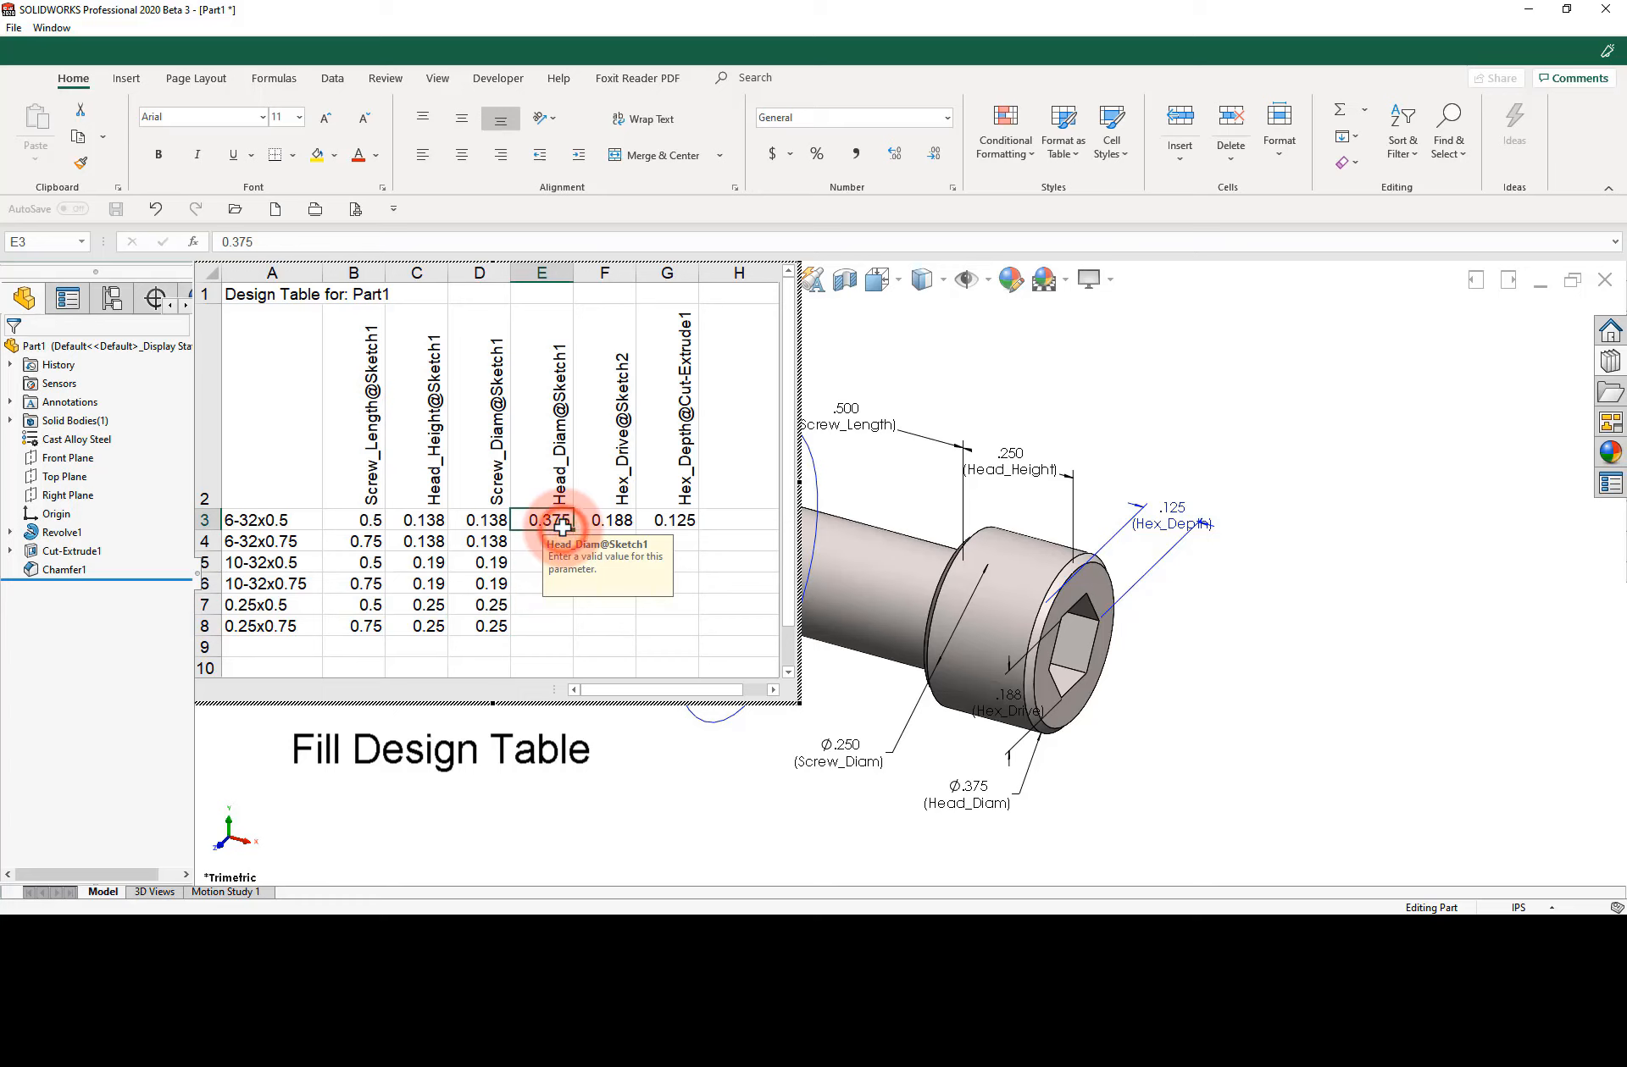
type(".226")
key("Return")
type(".22")
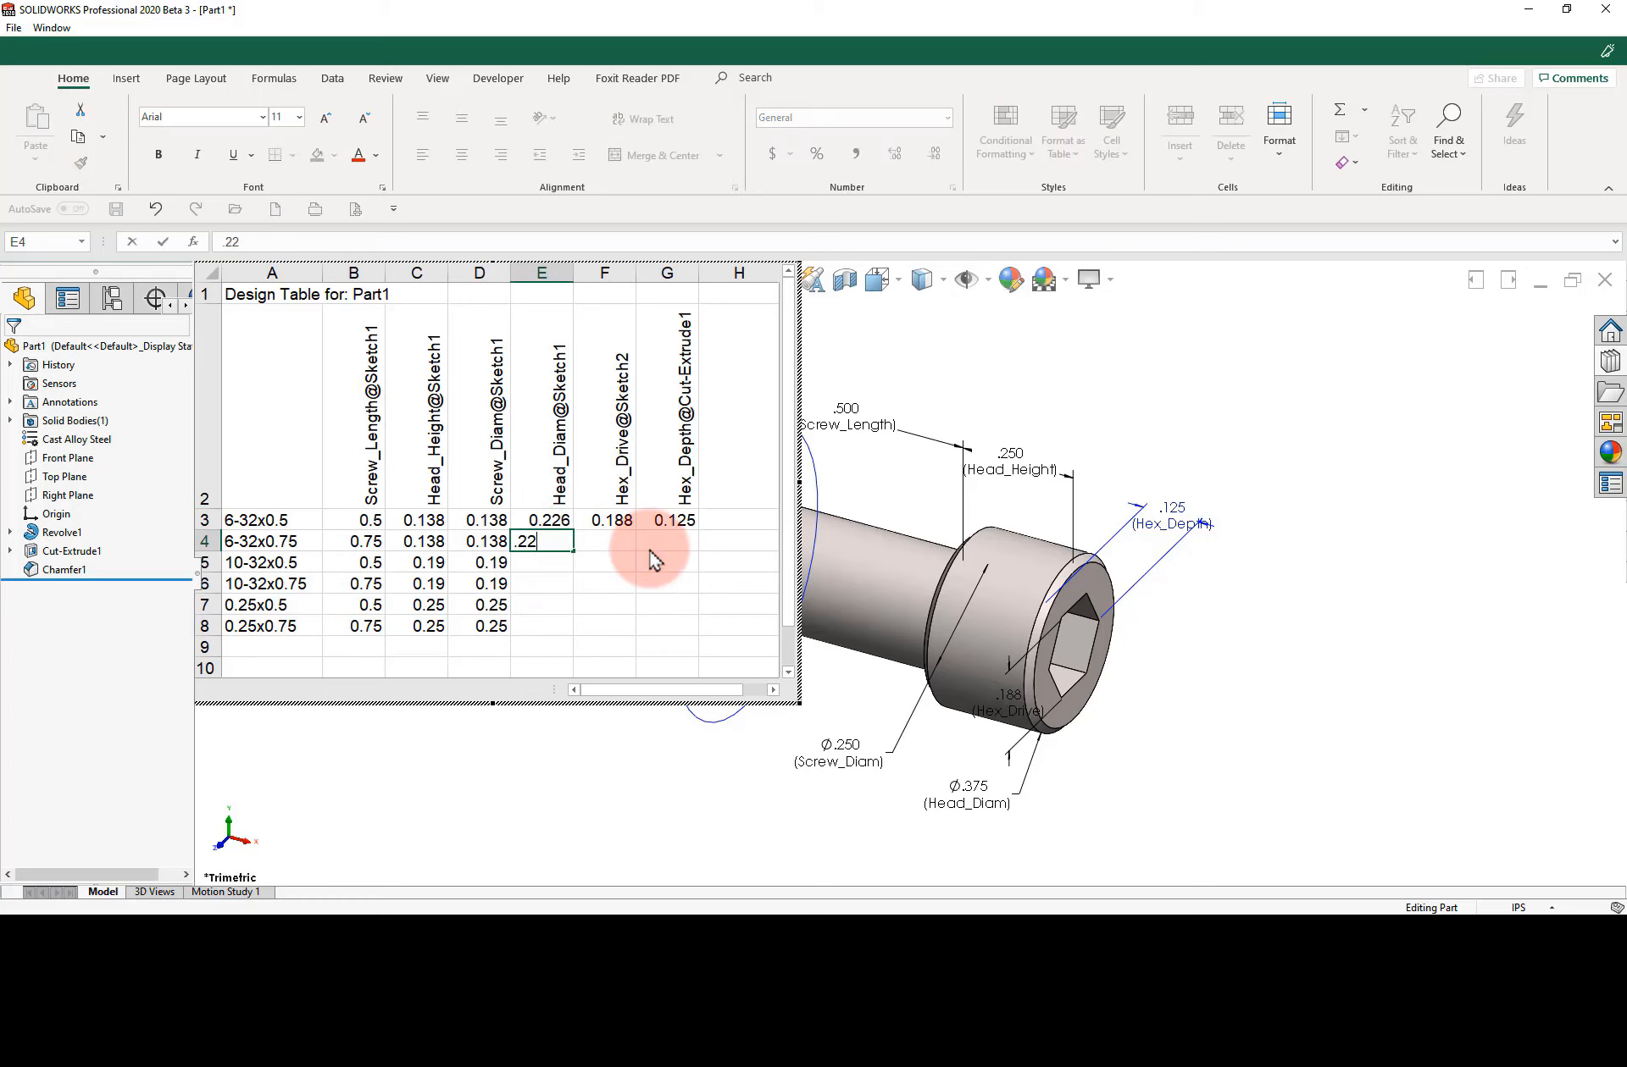
type("6")
key("Return")
Set Head_Diam to 0.312 for the 10-32 configurations in E5 and E6, and to 0.375 in E7 and E8.
type(".312")
key("Return")
type(".312")
key("Return")
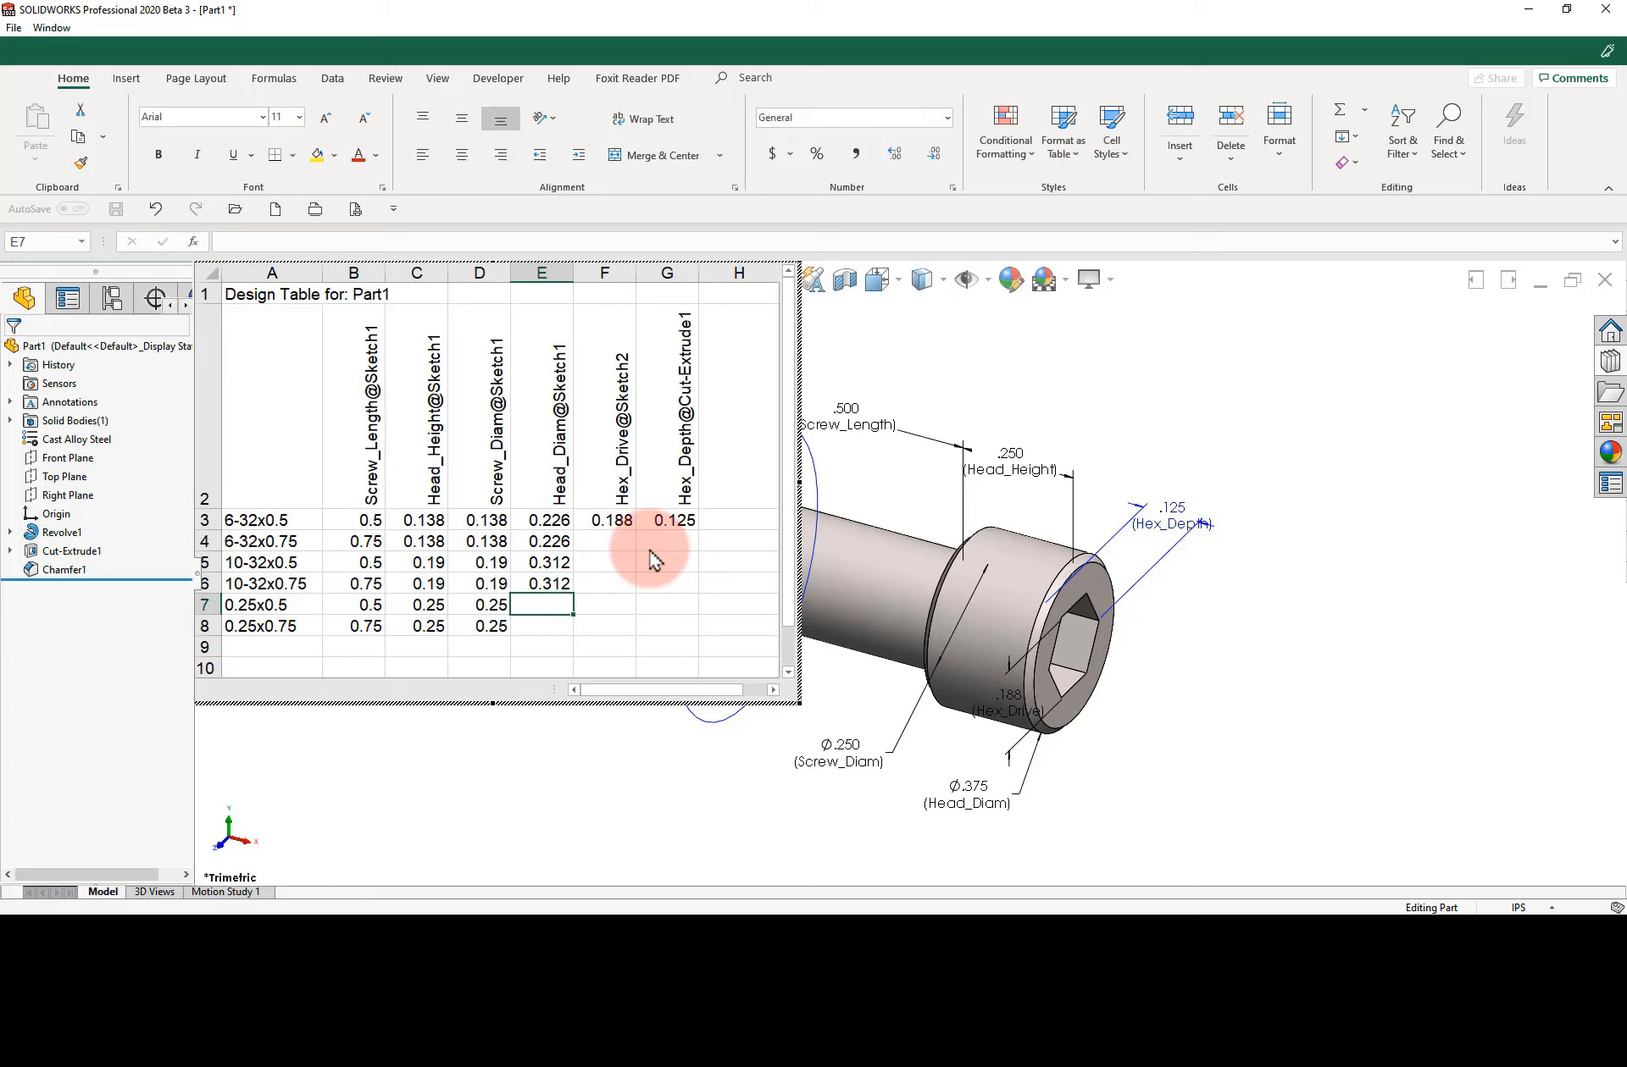
type(".25x0.")
type("75")
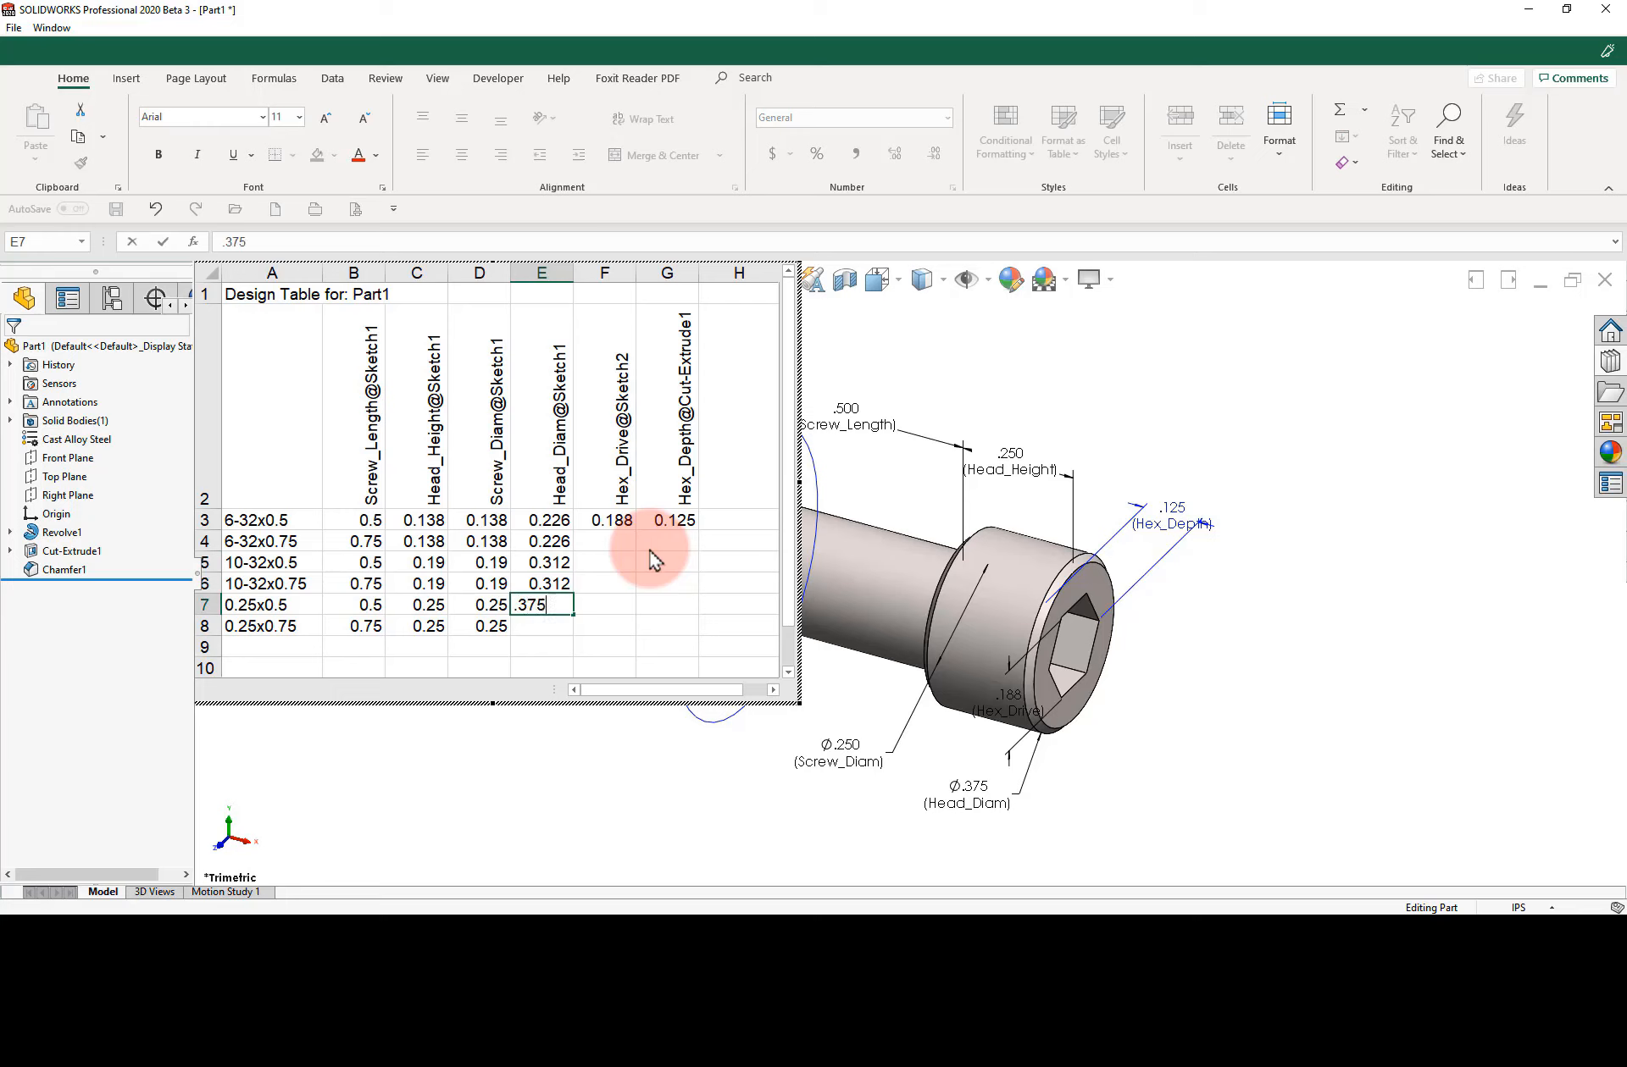
key("Return")
type(".375")
key("Return")
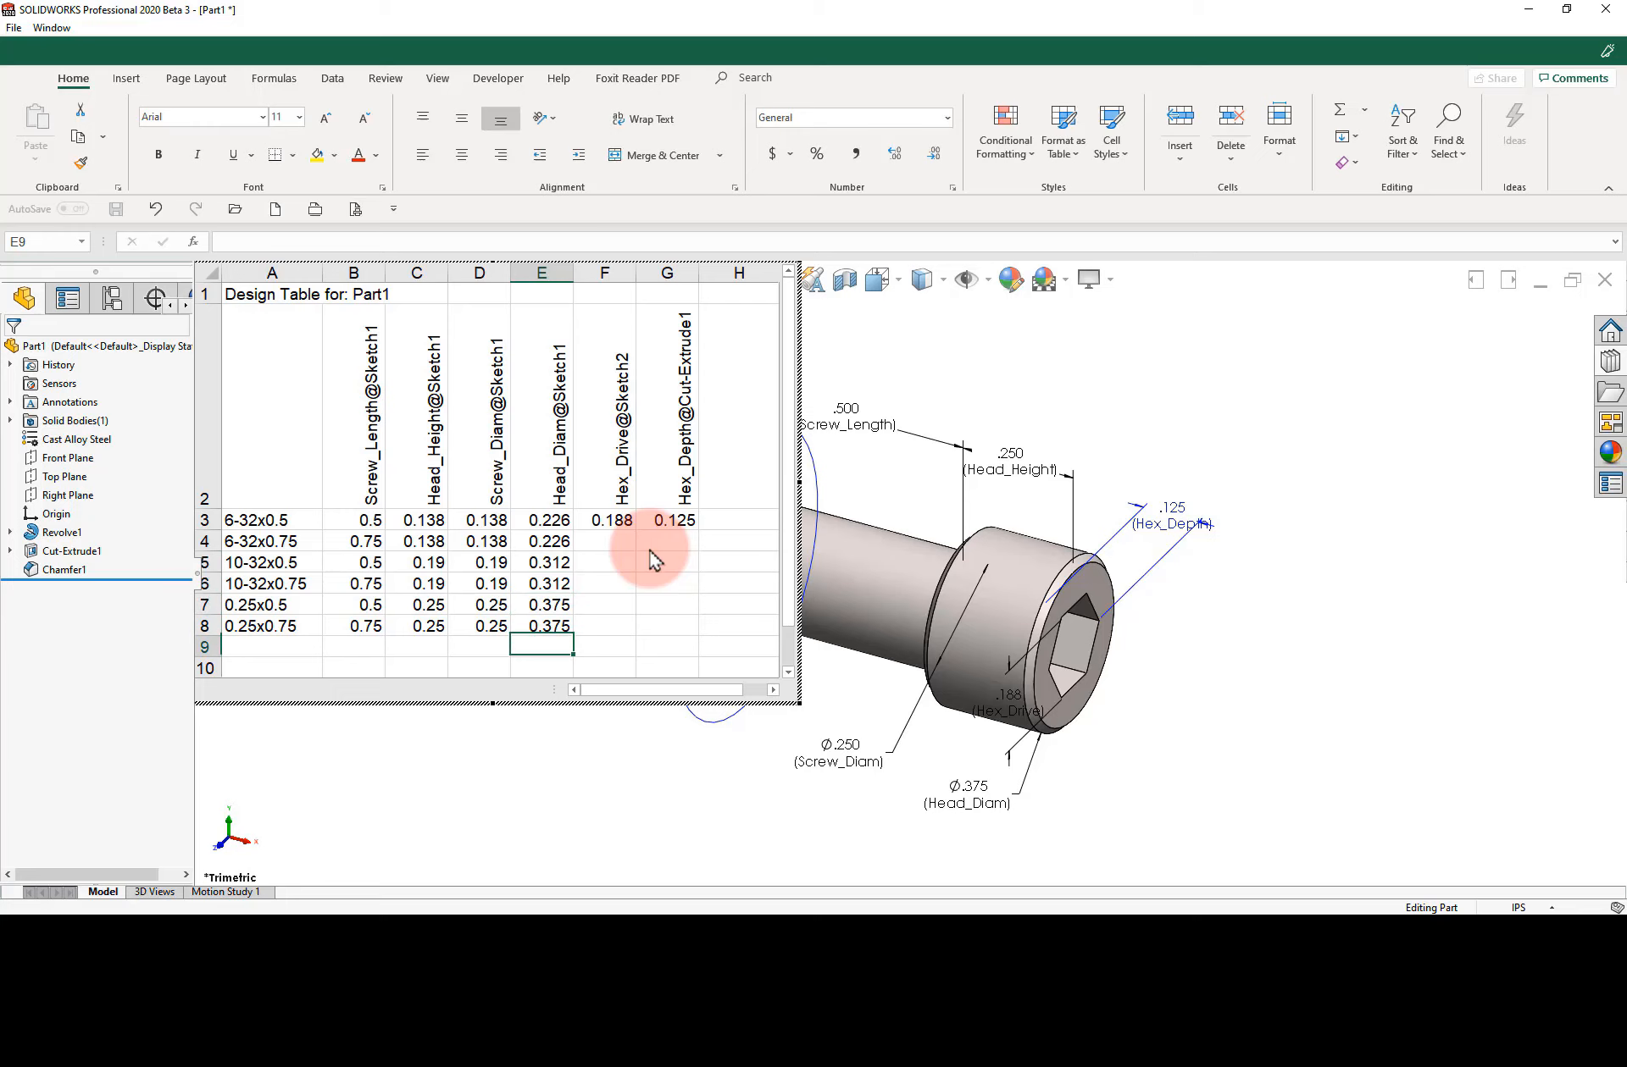
Format the Hex_Drive cells F3 to F9 as fractions of up to two digits.
left_click(619, 506)
left_click(608, 518)
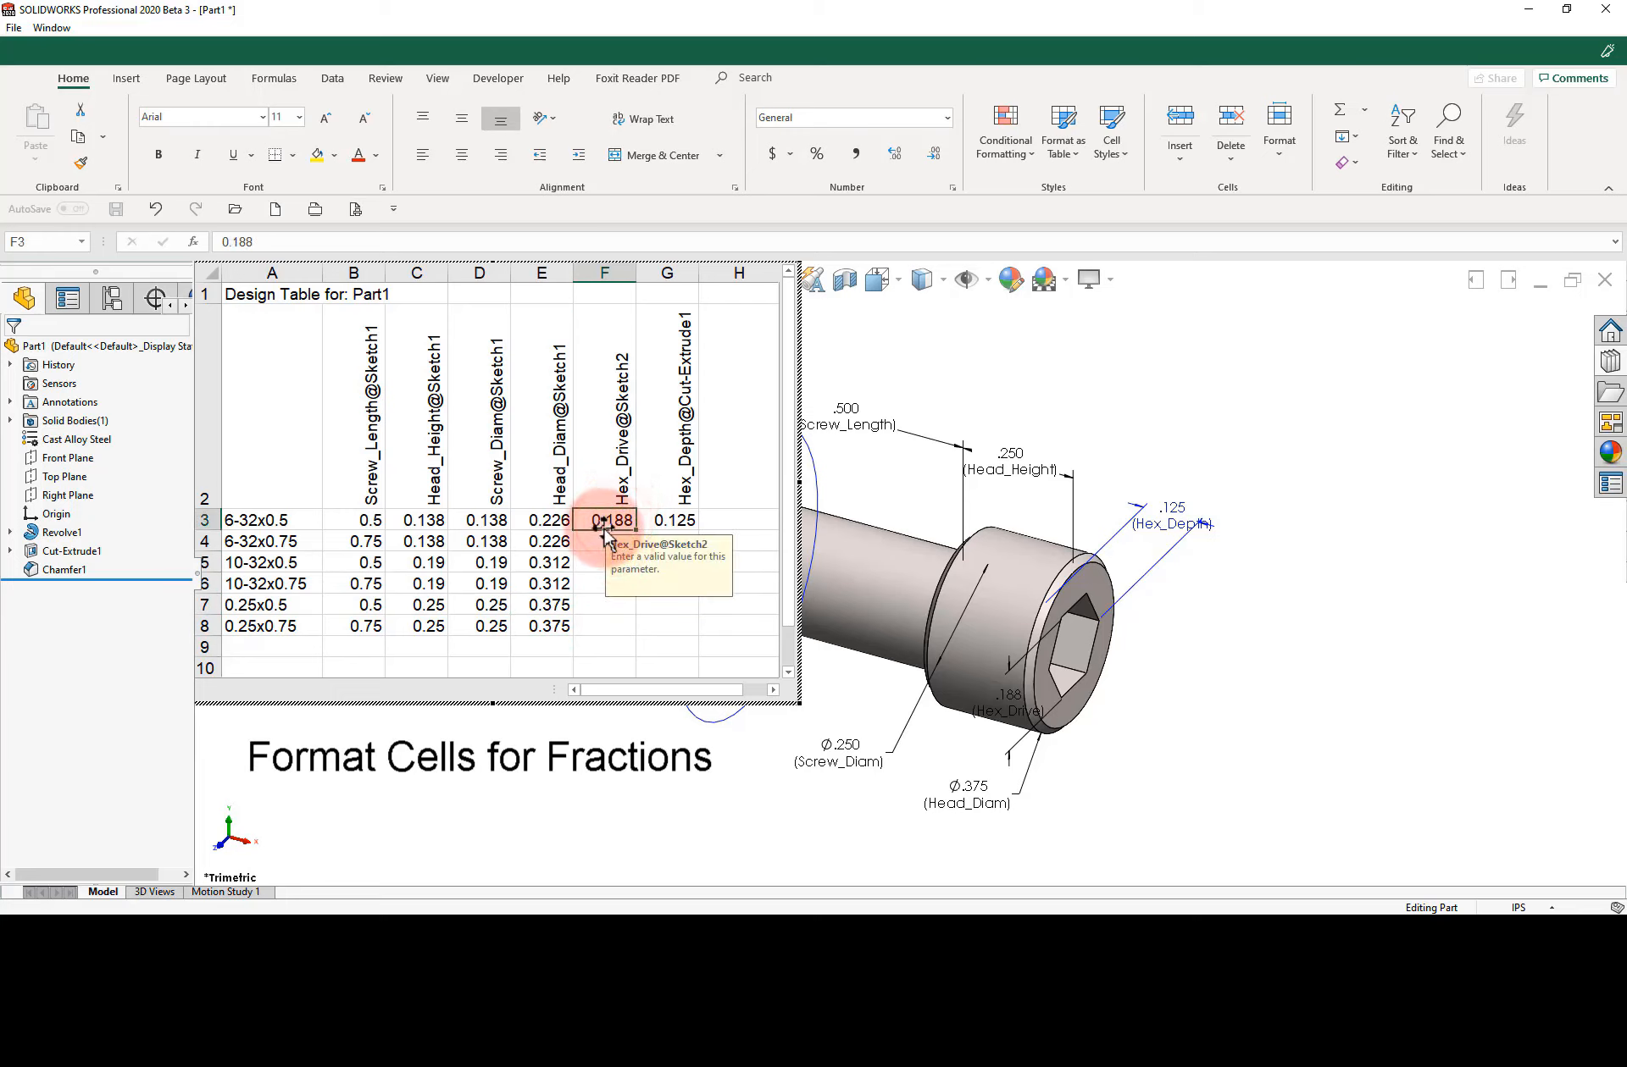
left_click_drag(598, 519, 600, 648)
right_click(600, 609)
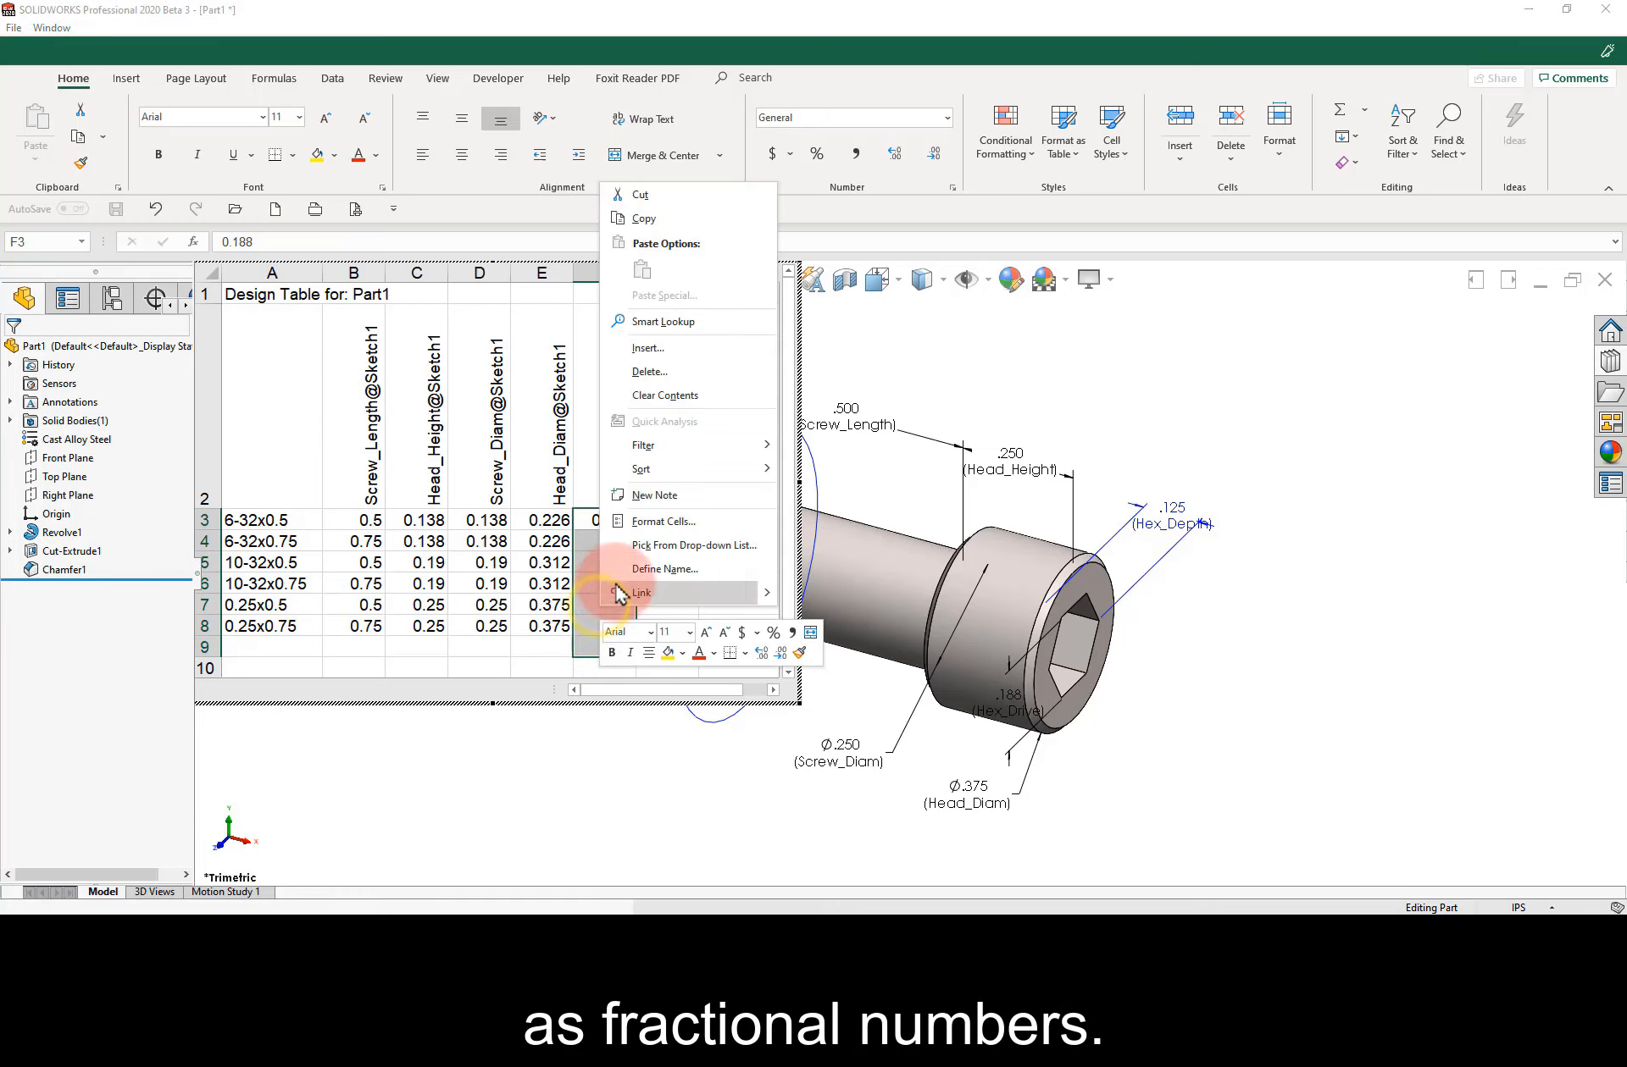
left_click(637, 523)
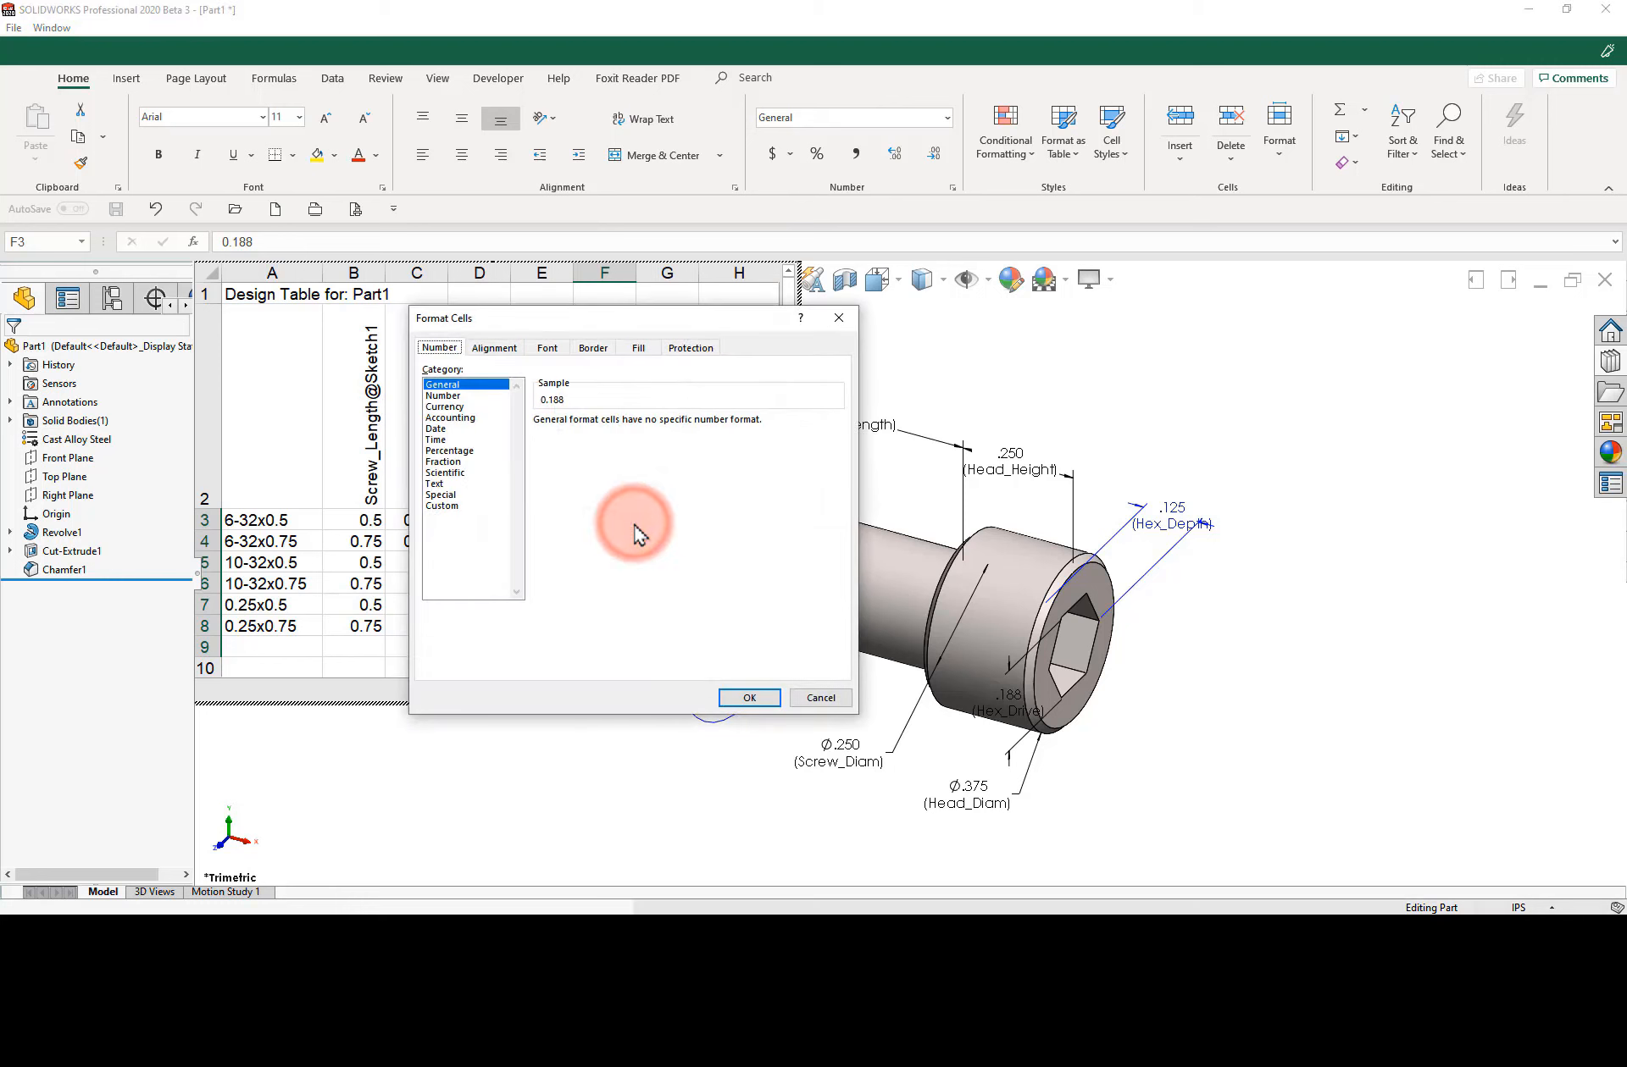
left_click(451, 464)
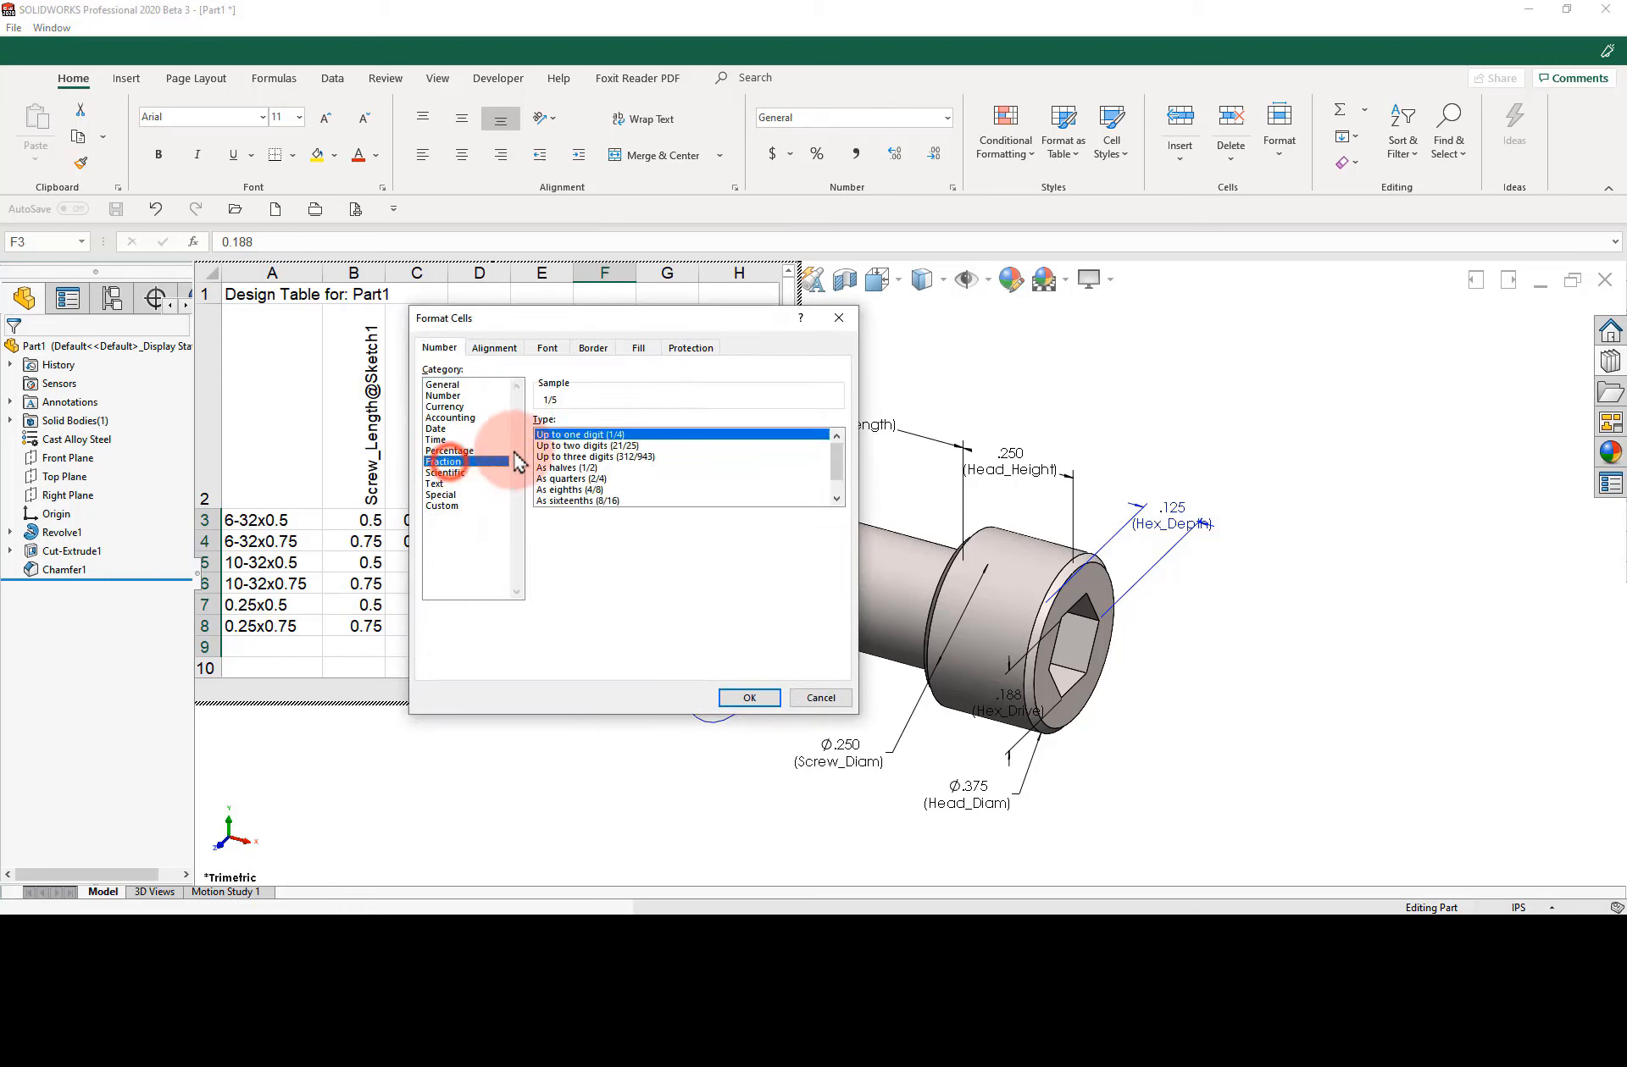
left_click(549, 446)
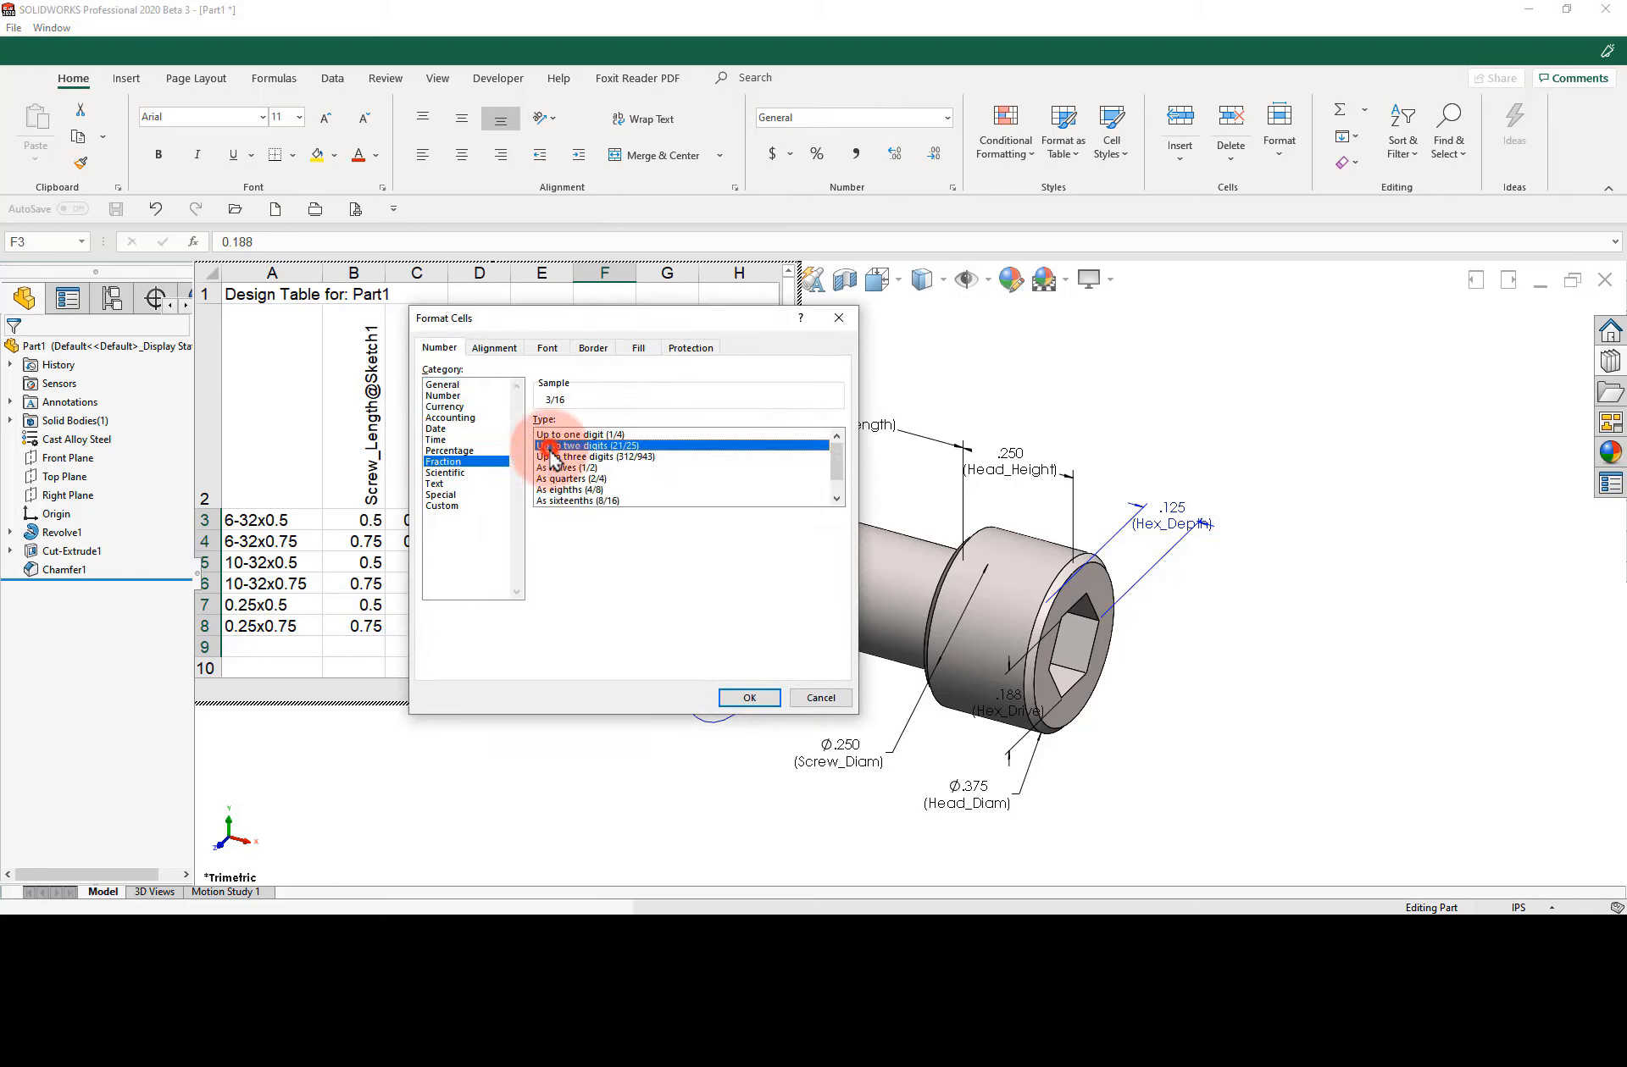
left_click(749, 697)
Set Hex_Drive to 7/64 for both 6-32 configurations in F3 and F4.
left_click(603, 519)
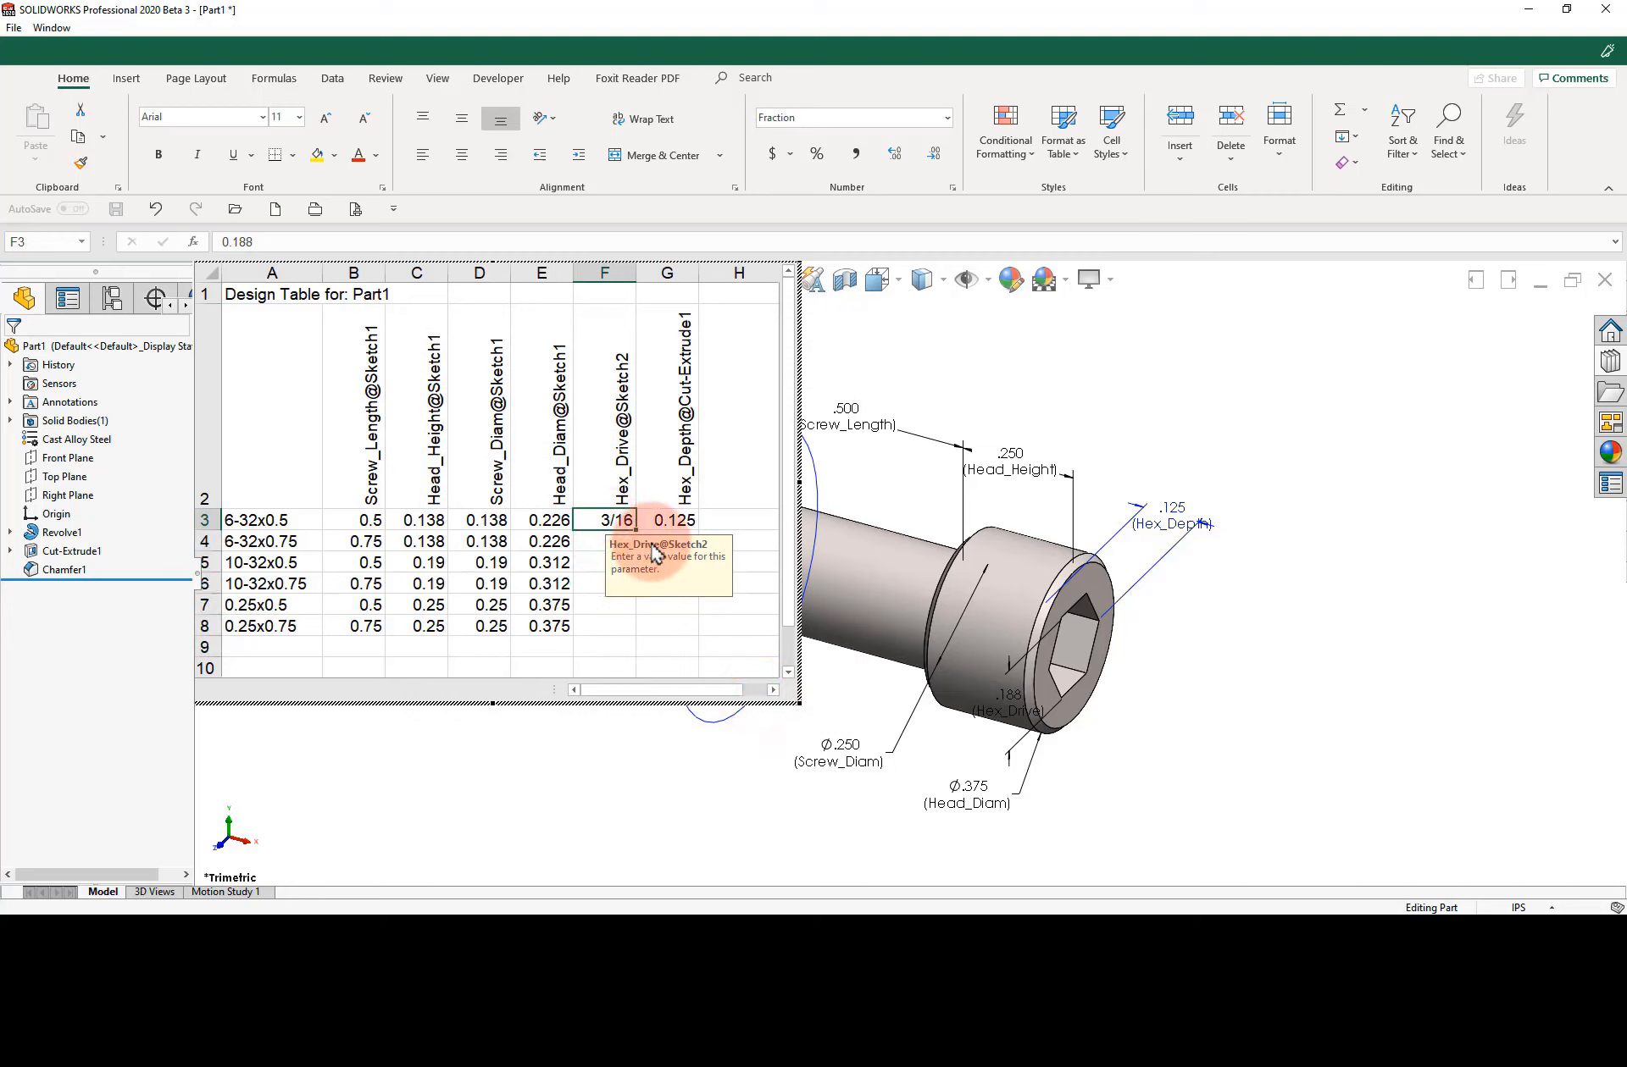
type("7/64")
key("Return")
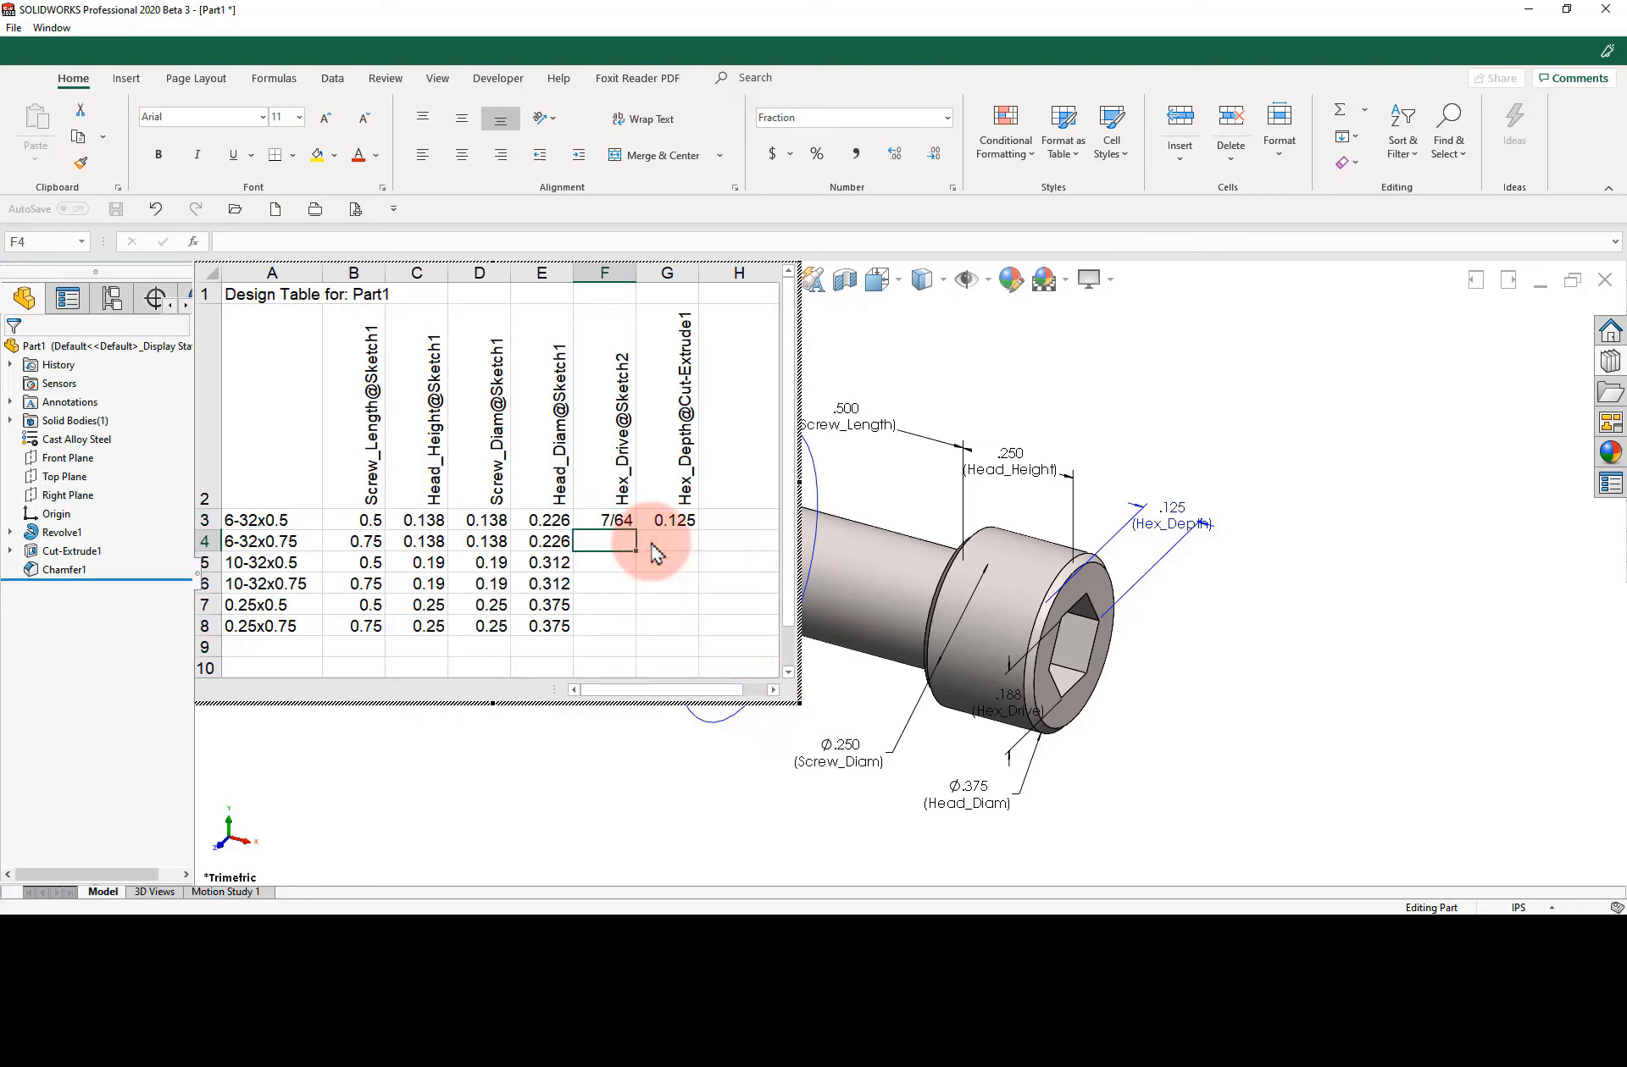
type("7/64")
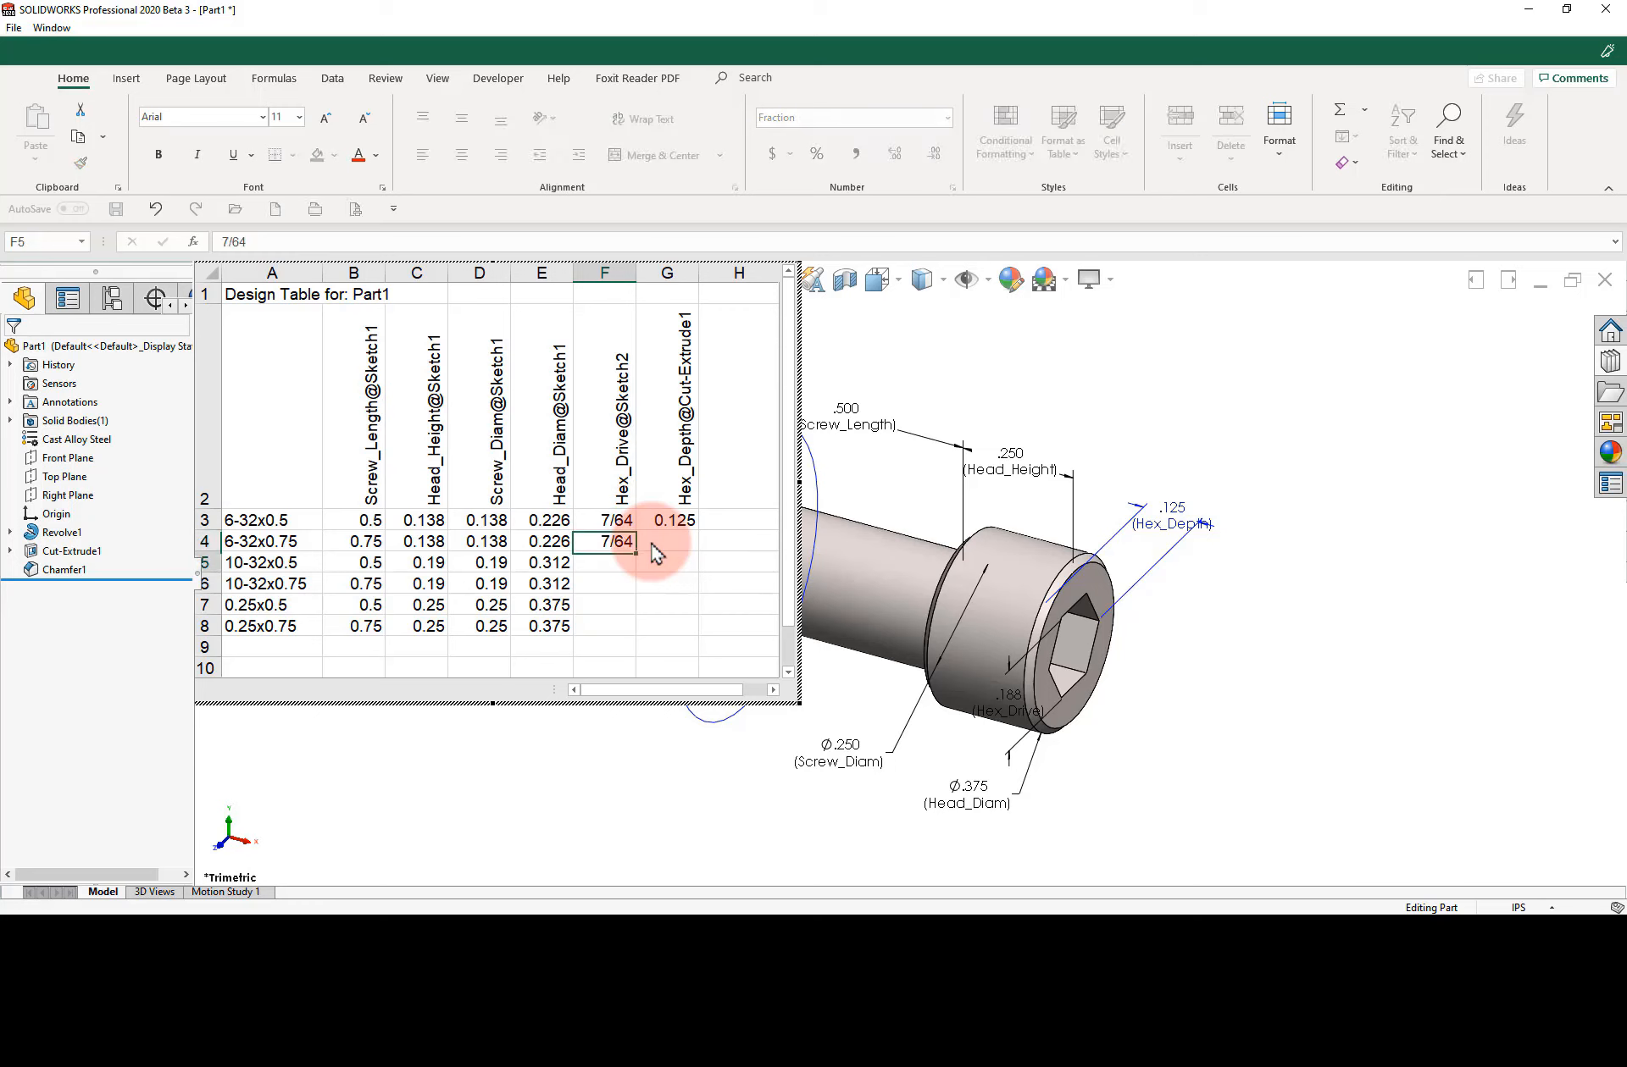
key("Return")
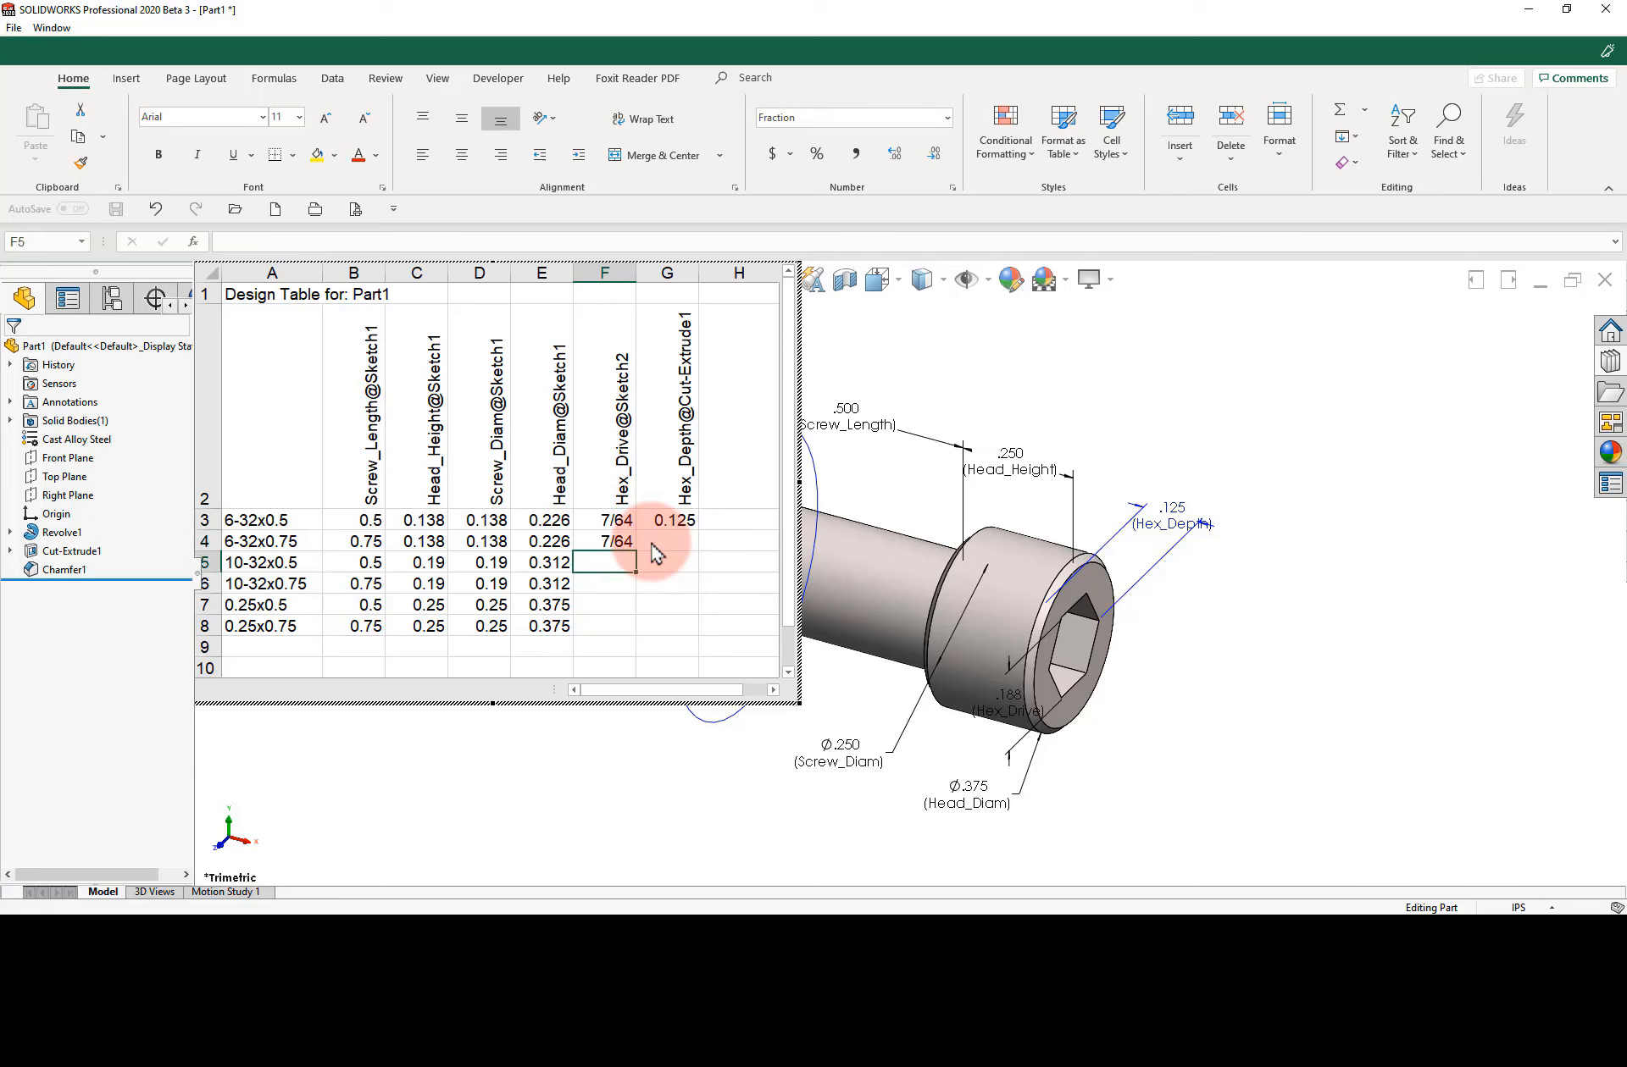
Set Hex_Drive to 5/32 for the 10-32 configurations in F5 and F6, and to 3/16 in F7 and F8.
type("5")
type("5/")
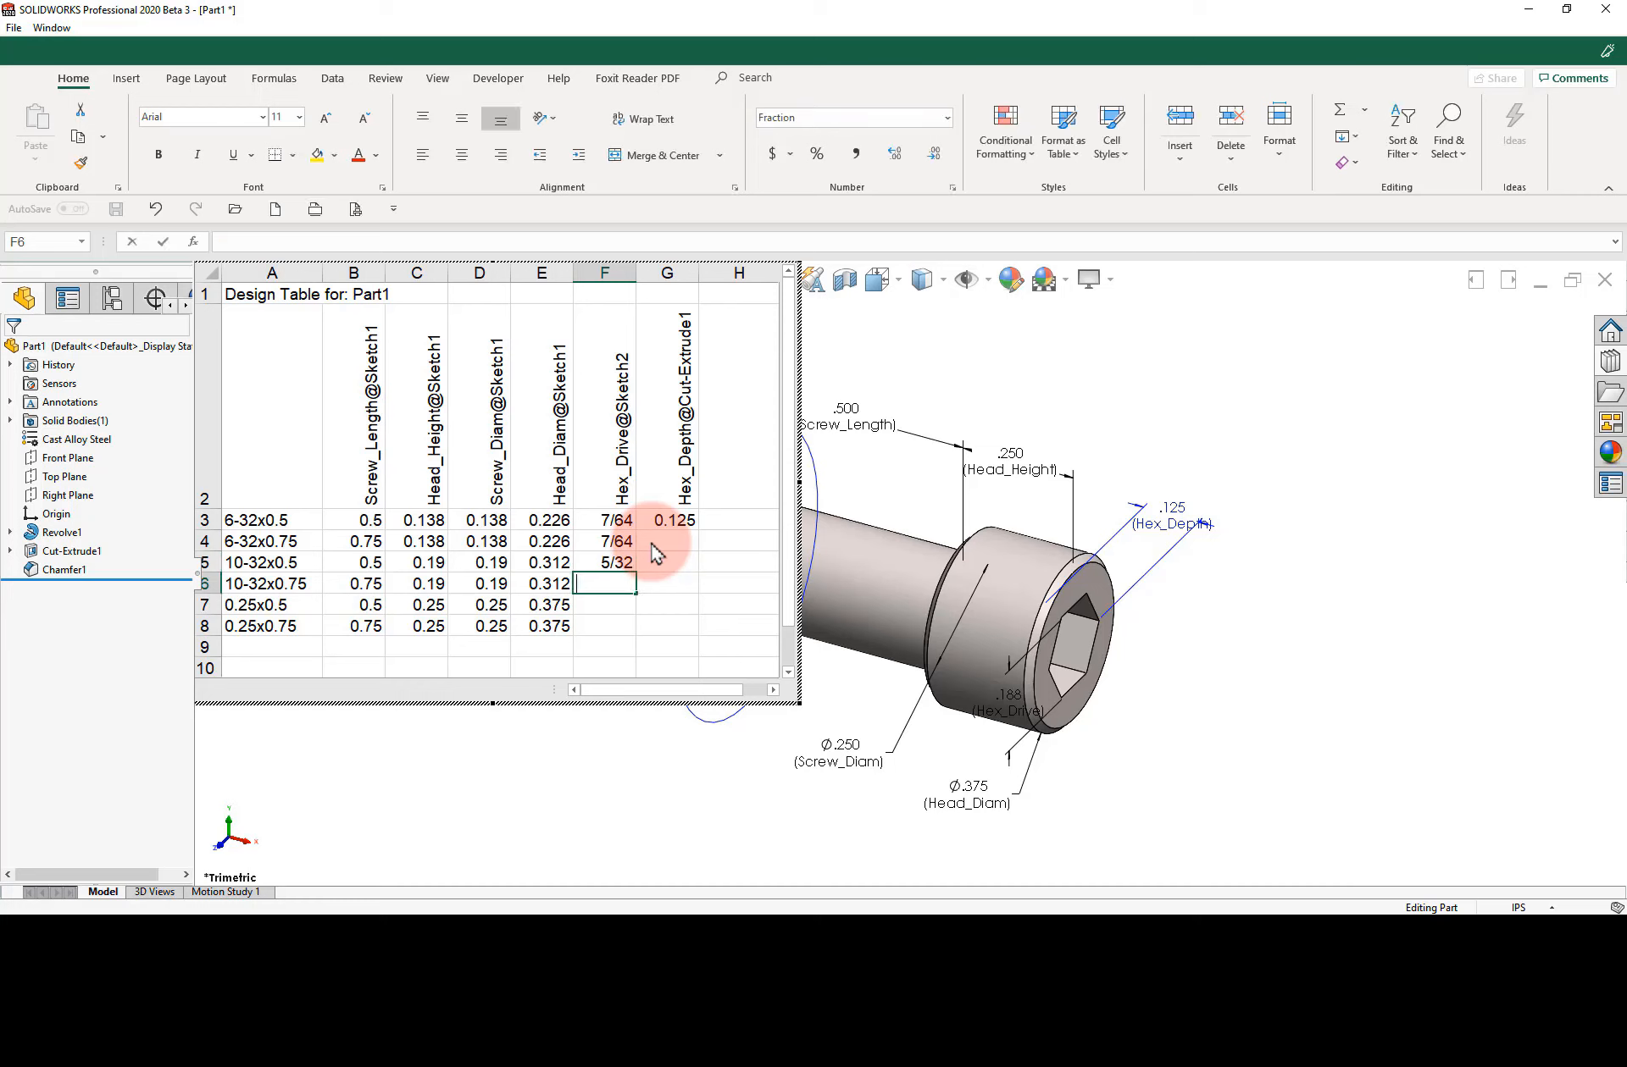
key("Return")
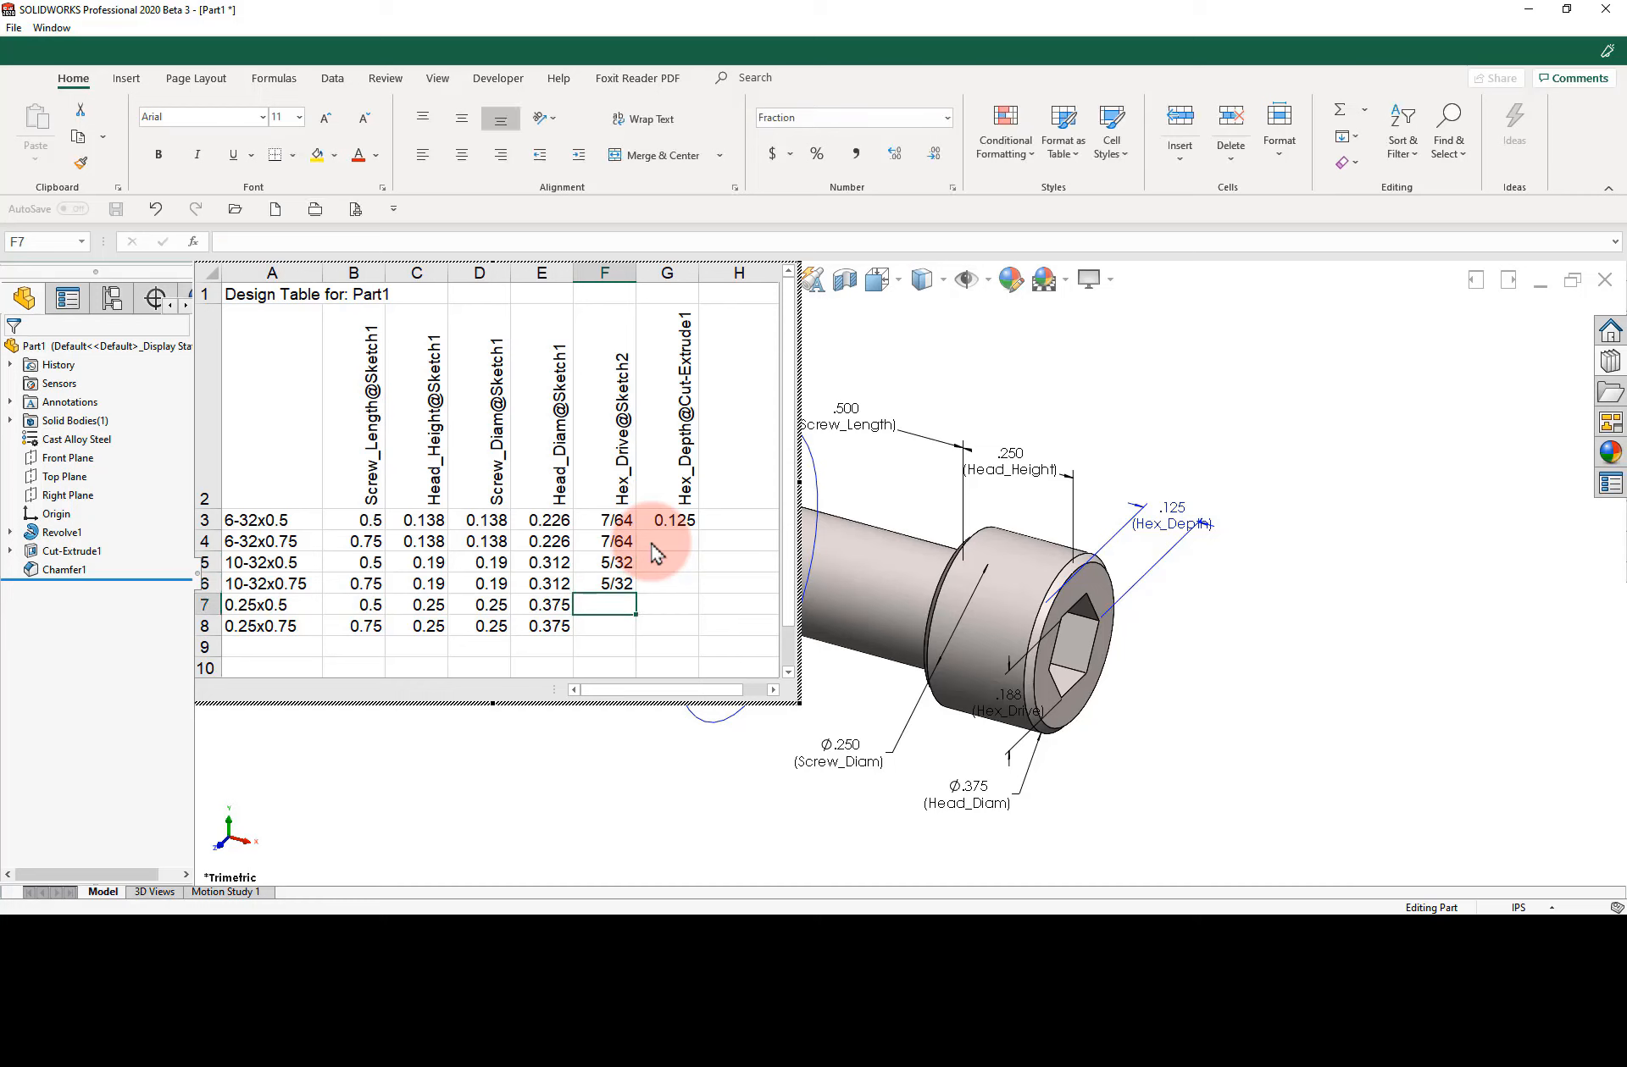
type("3/16")
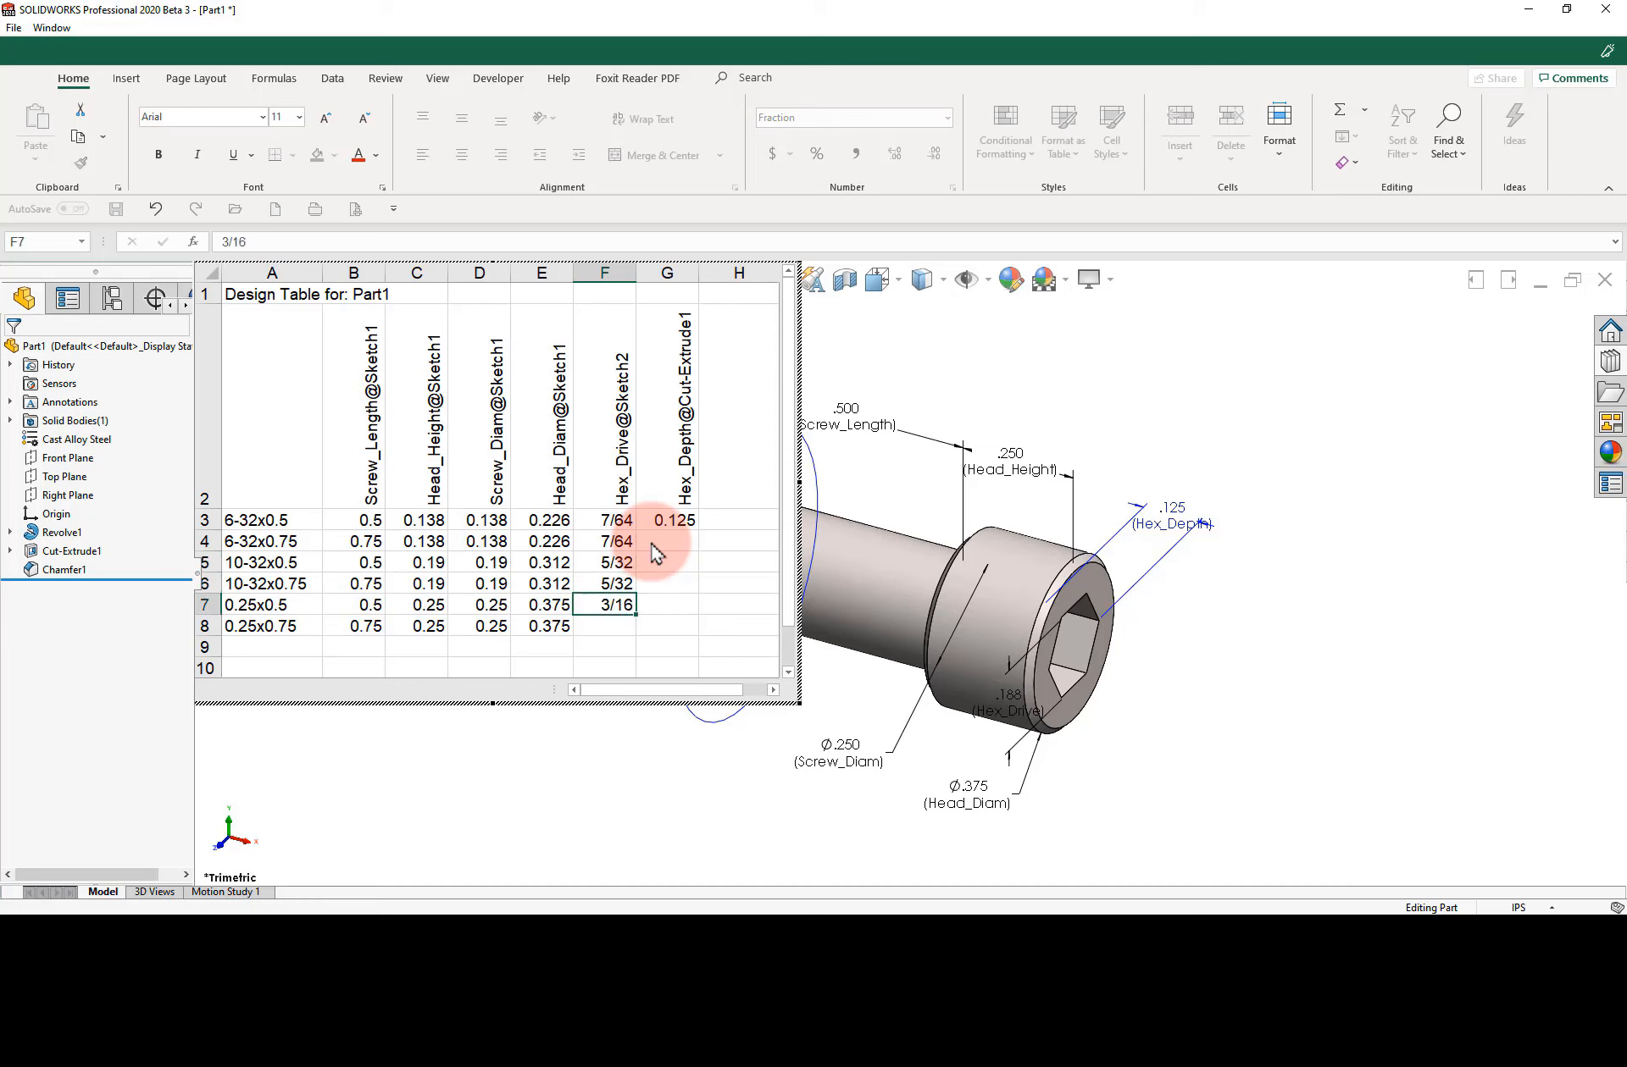
key("Return")
type("3/16")
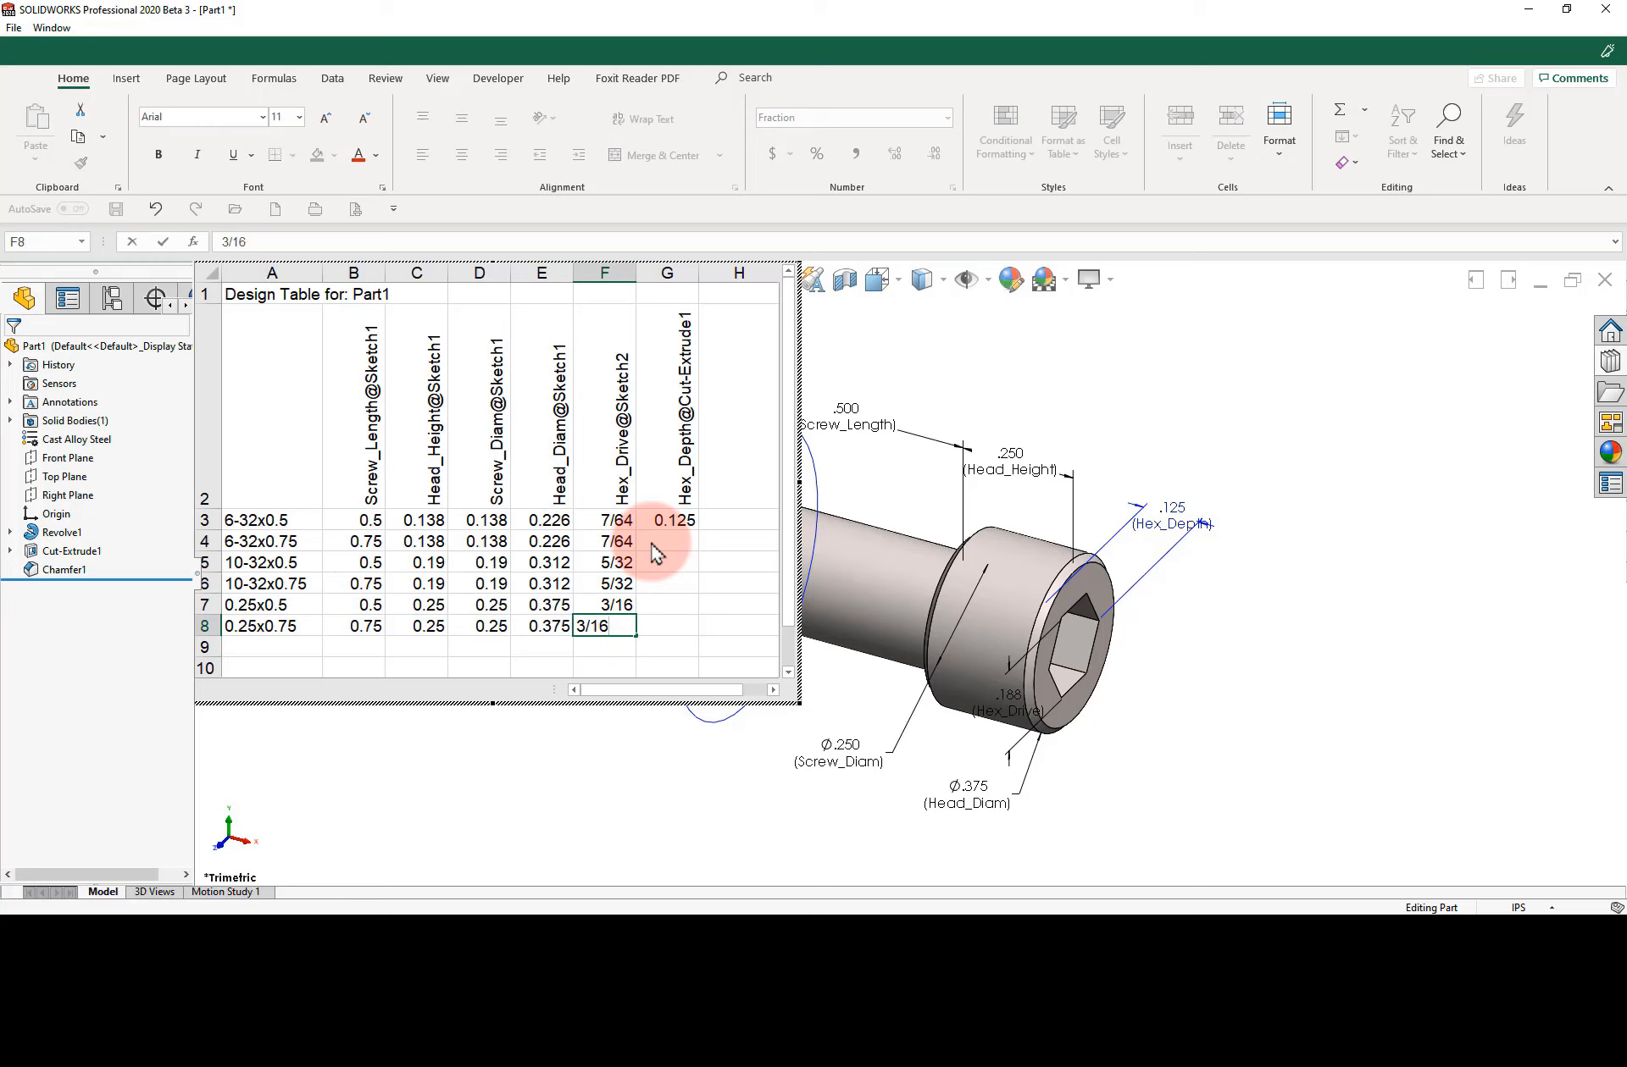
key("Return")
Set Hex_Depth to 0.064 for both 6-32 configurations in G3 and G4.
left_click(663, 524)
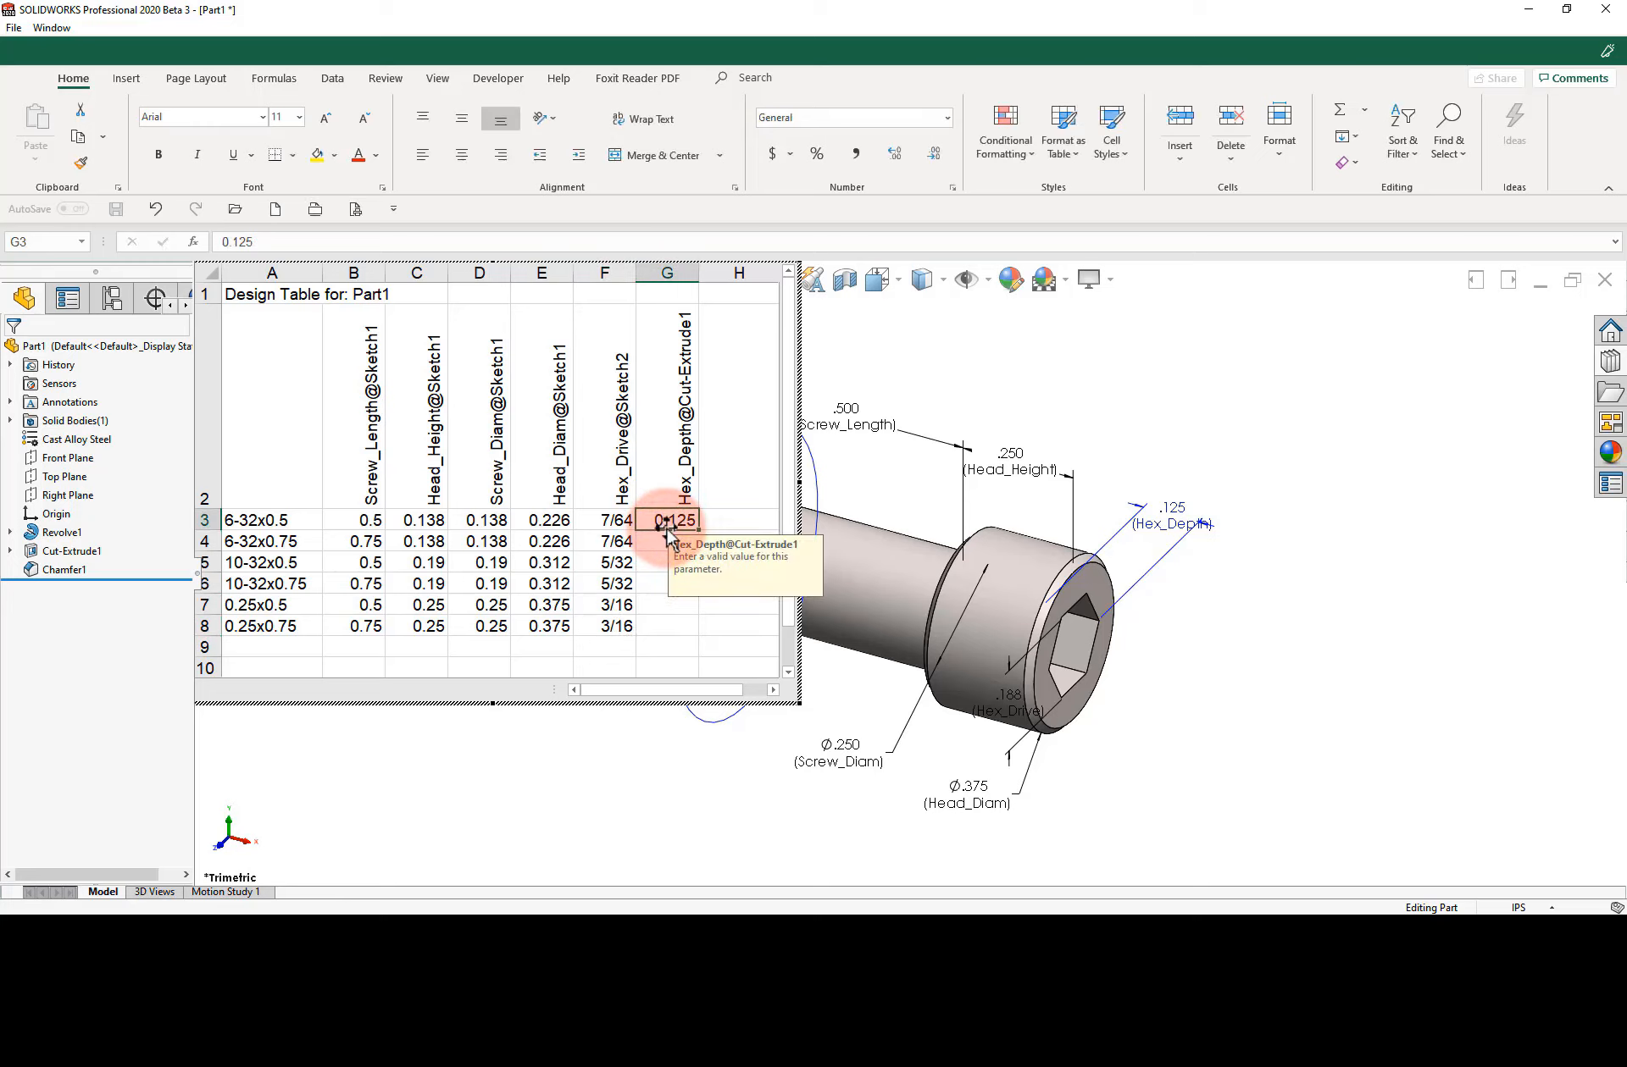
type(".064")
key("Return")
type(".")
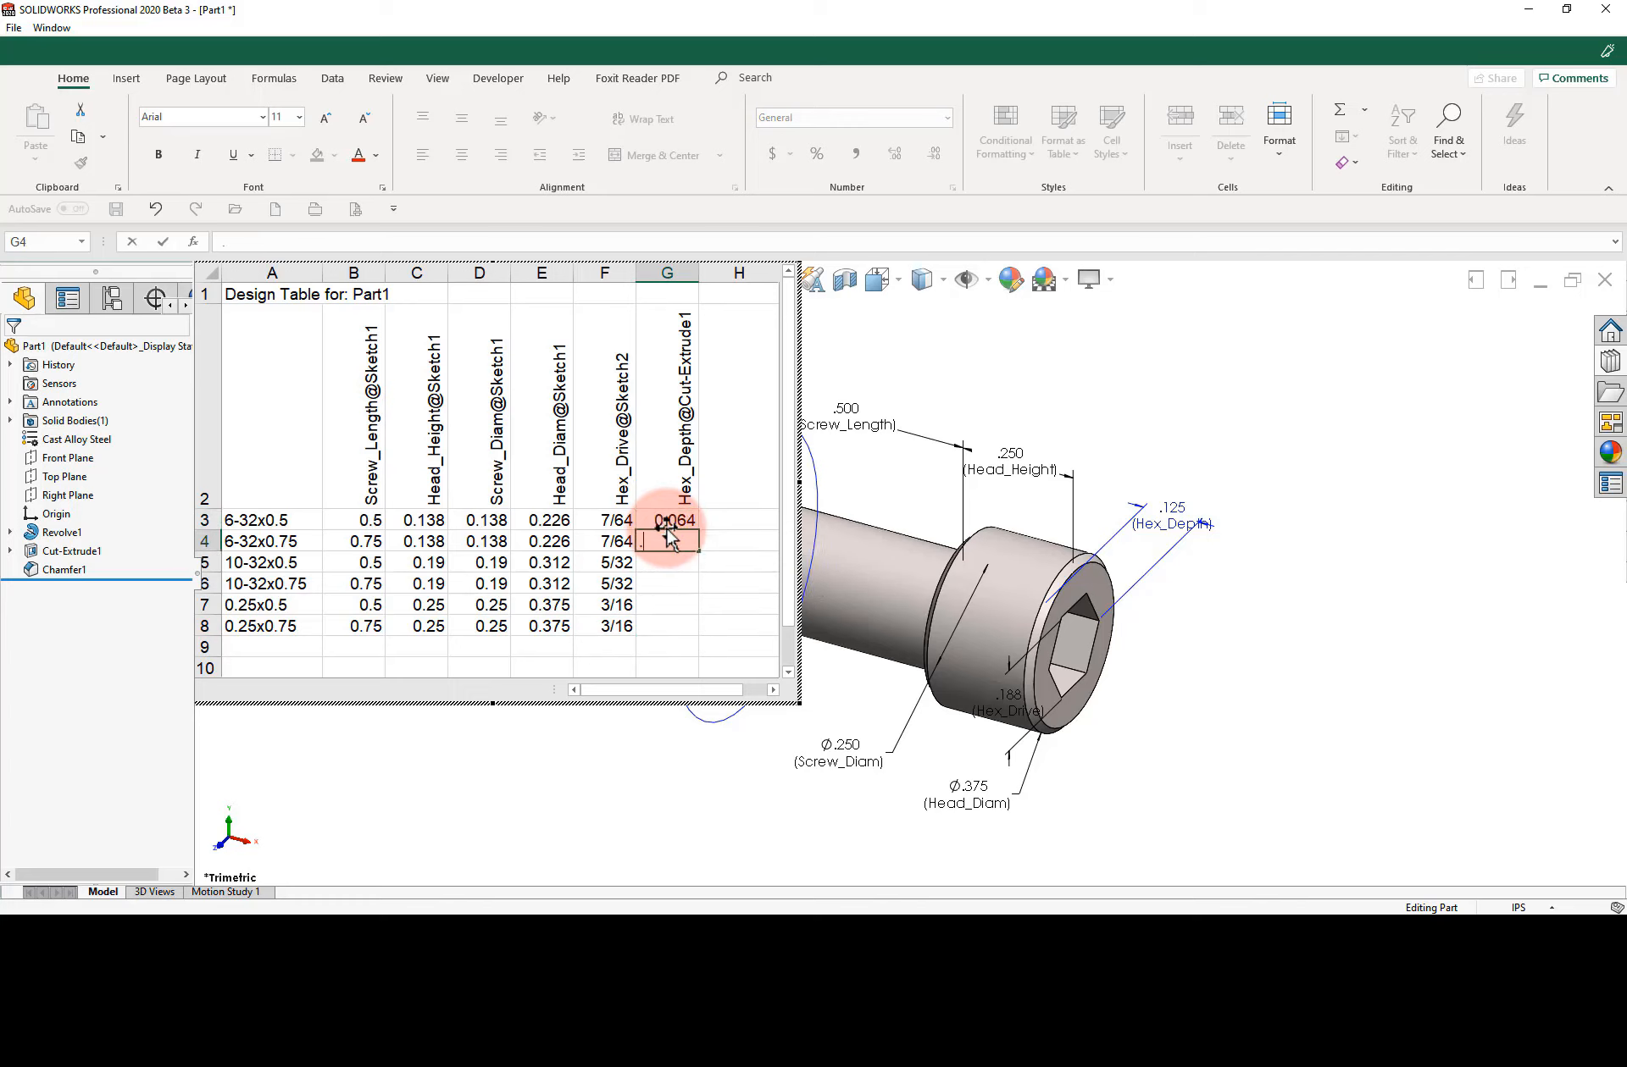
type("064")
key("Return")
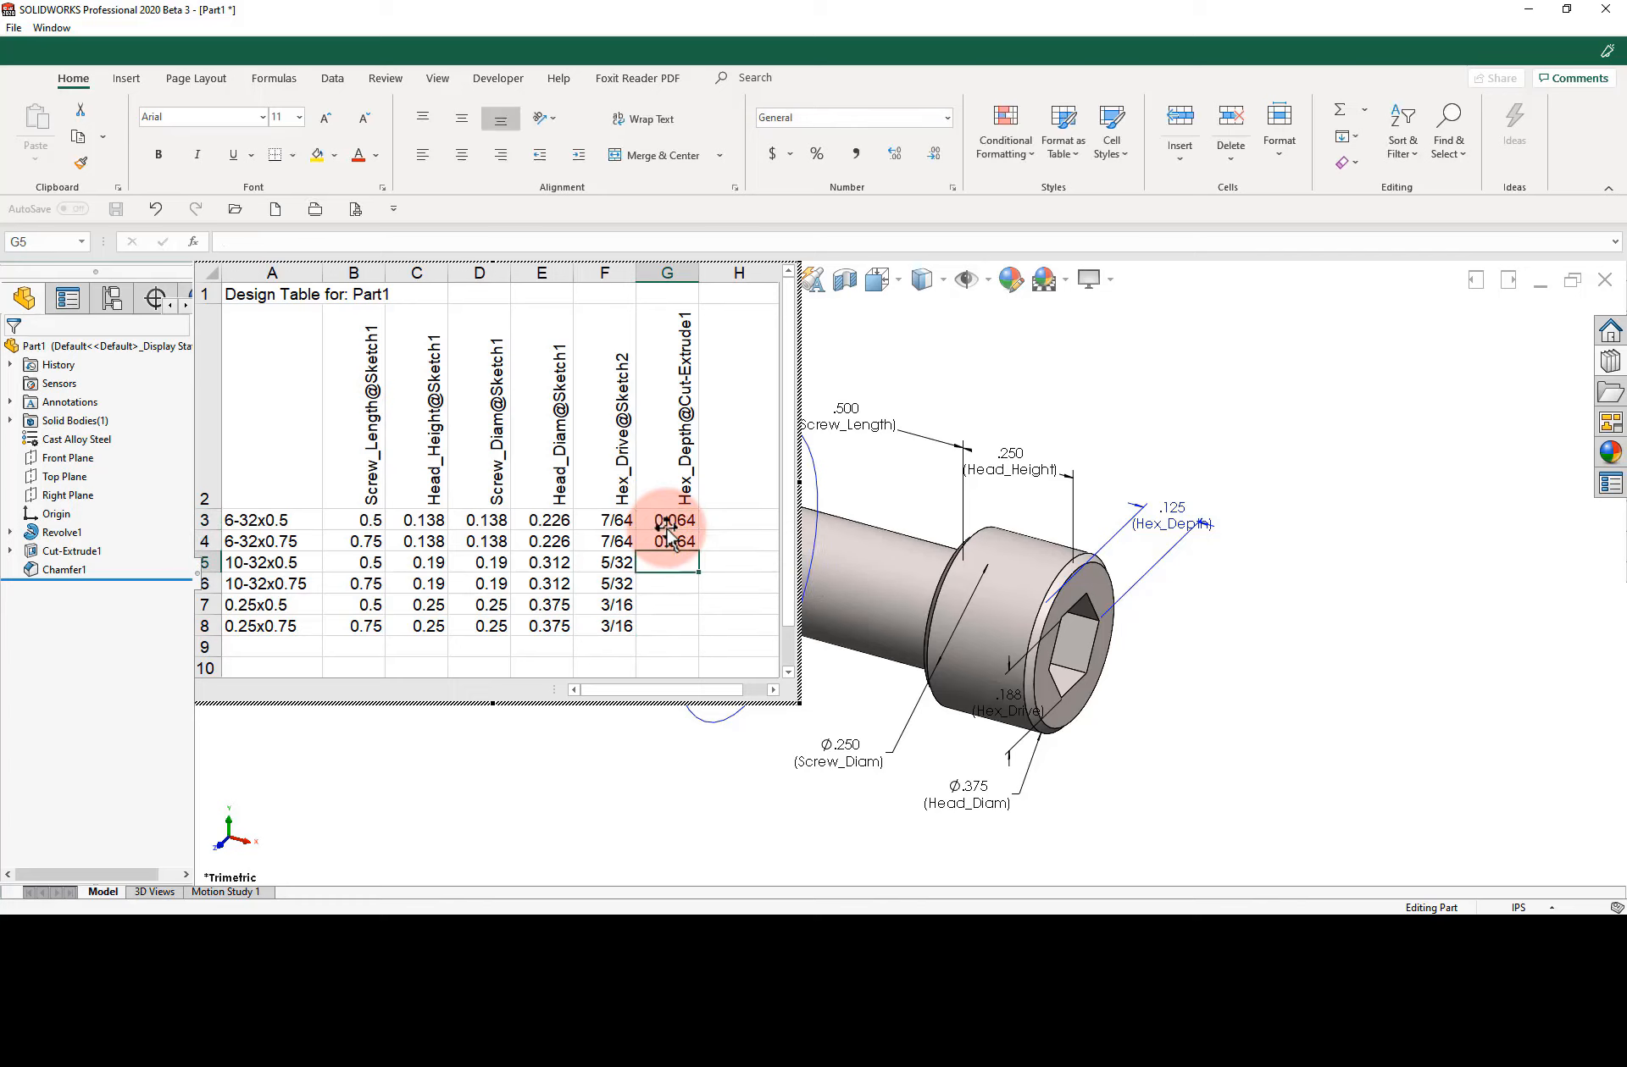
Set Hex_Depth to 0.09 for the 10-32 configurations in G5 and G6, and to 0.12 in G7 and G8.
type(".09")
key("Return")
type(".")
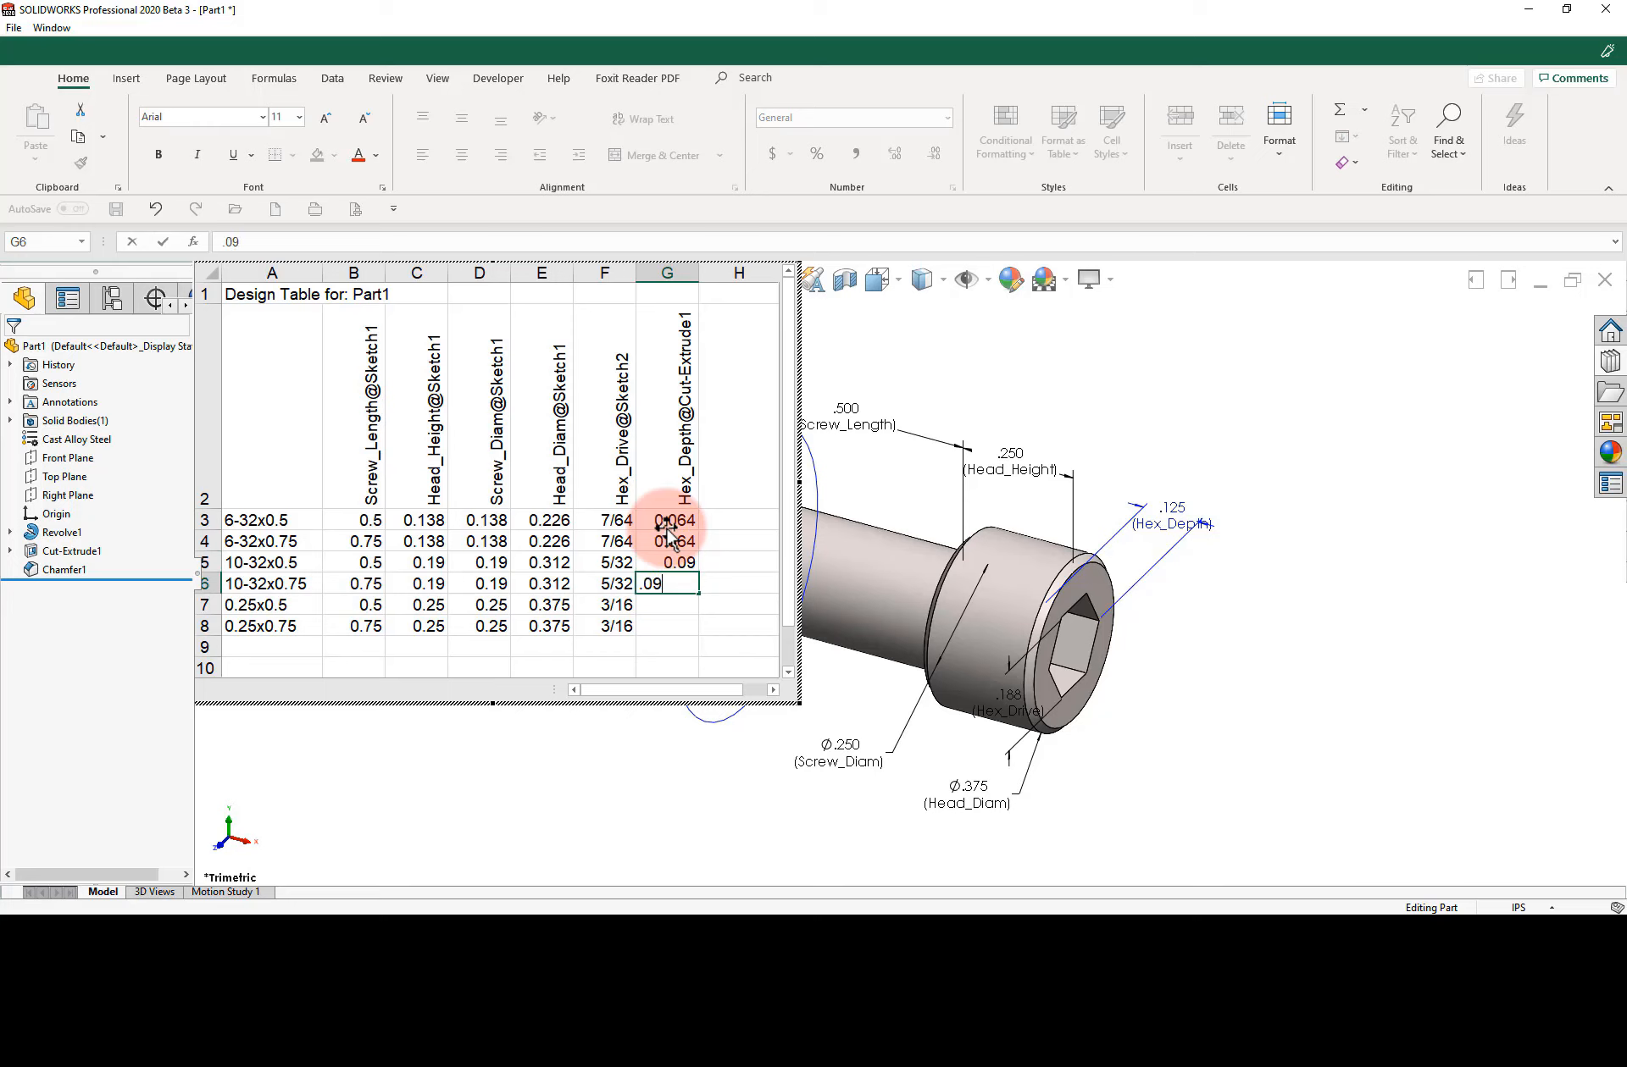
type("09")
key("Return")
type(".12")
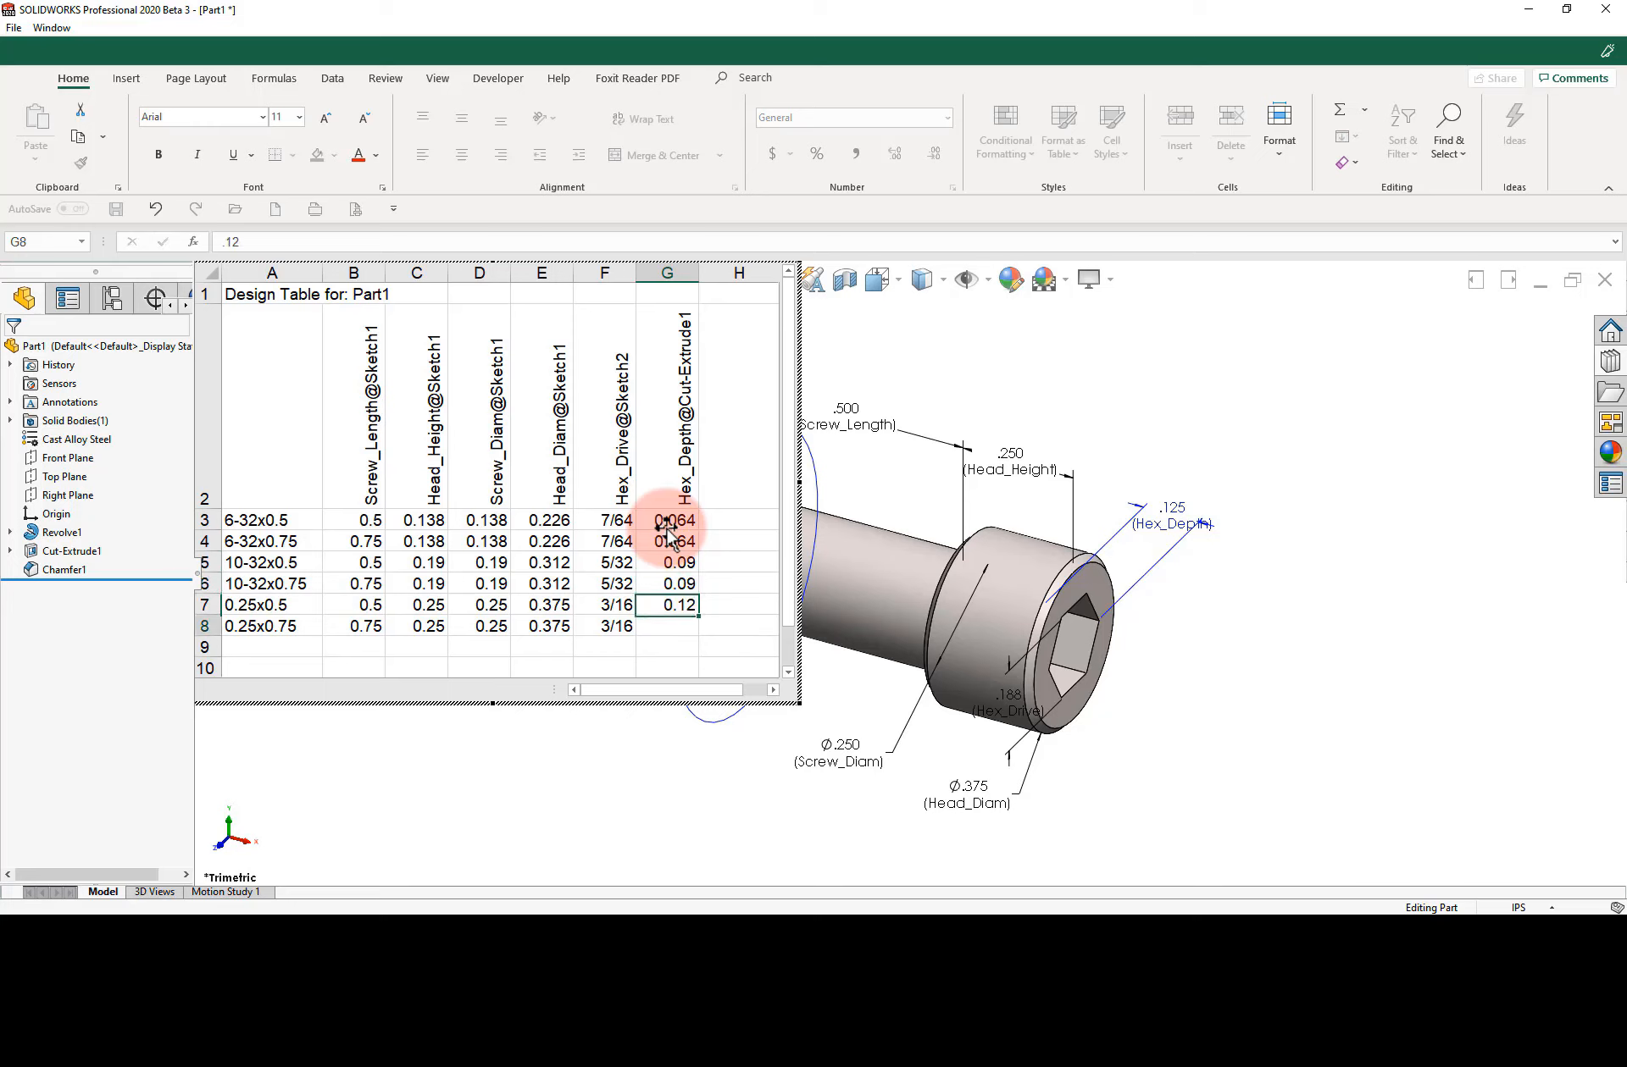
type(".")
key("Return")
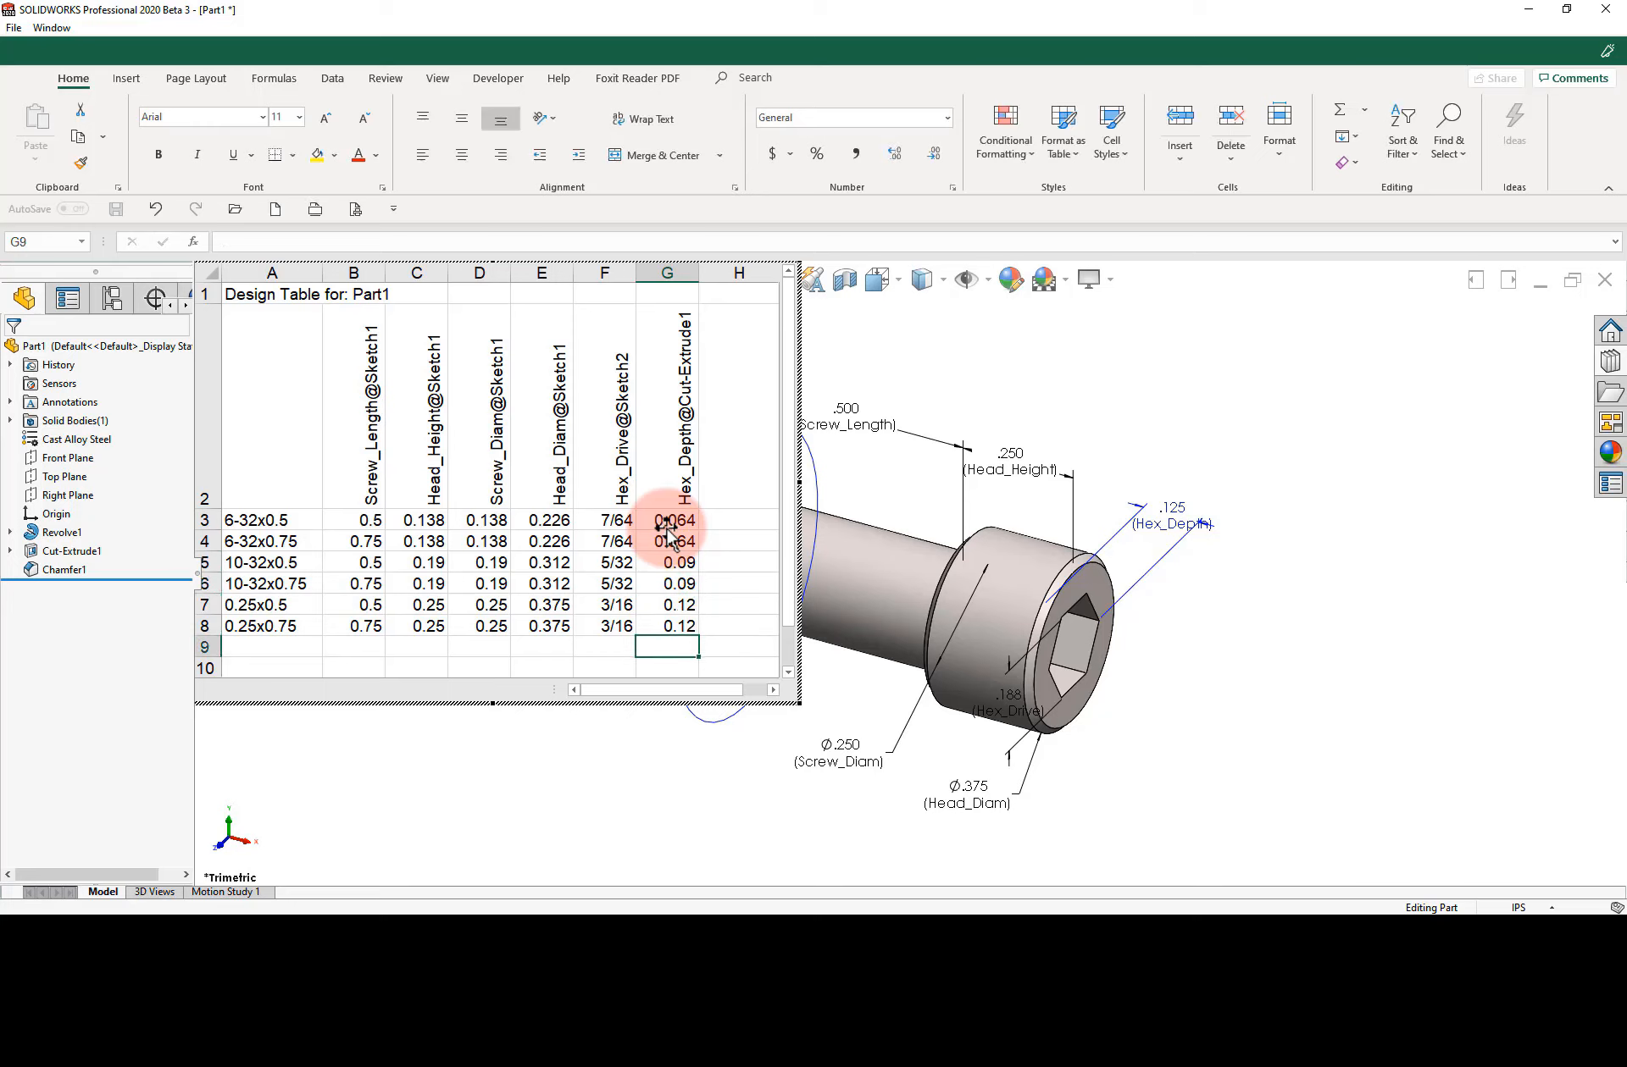
Finish editing the design table and close it to generate the screw configurations.
left_click(738, 525)
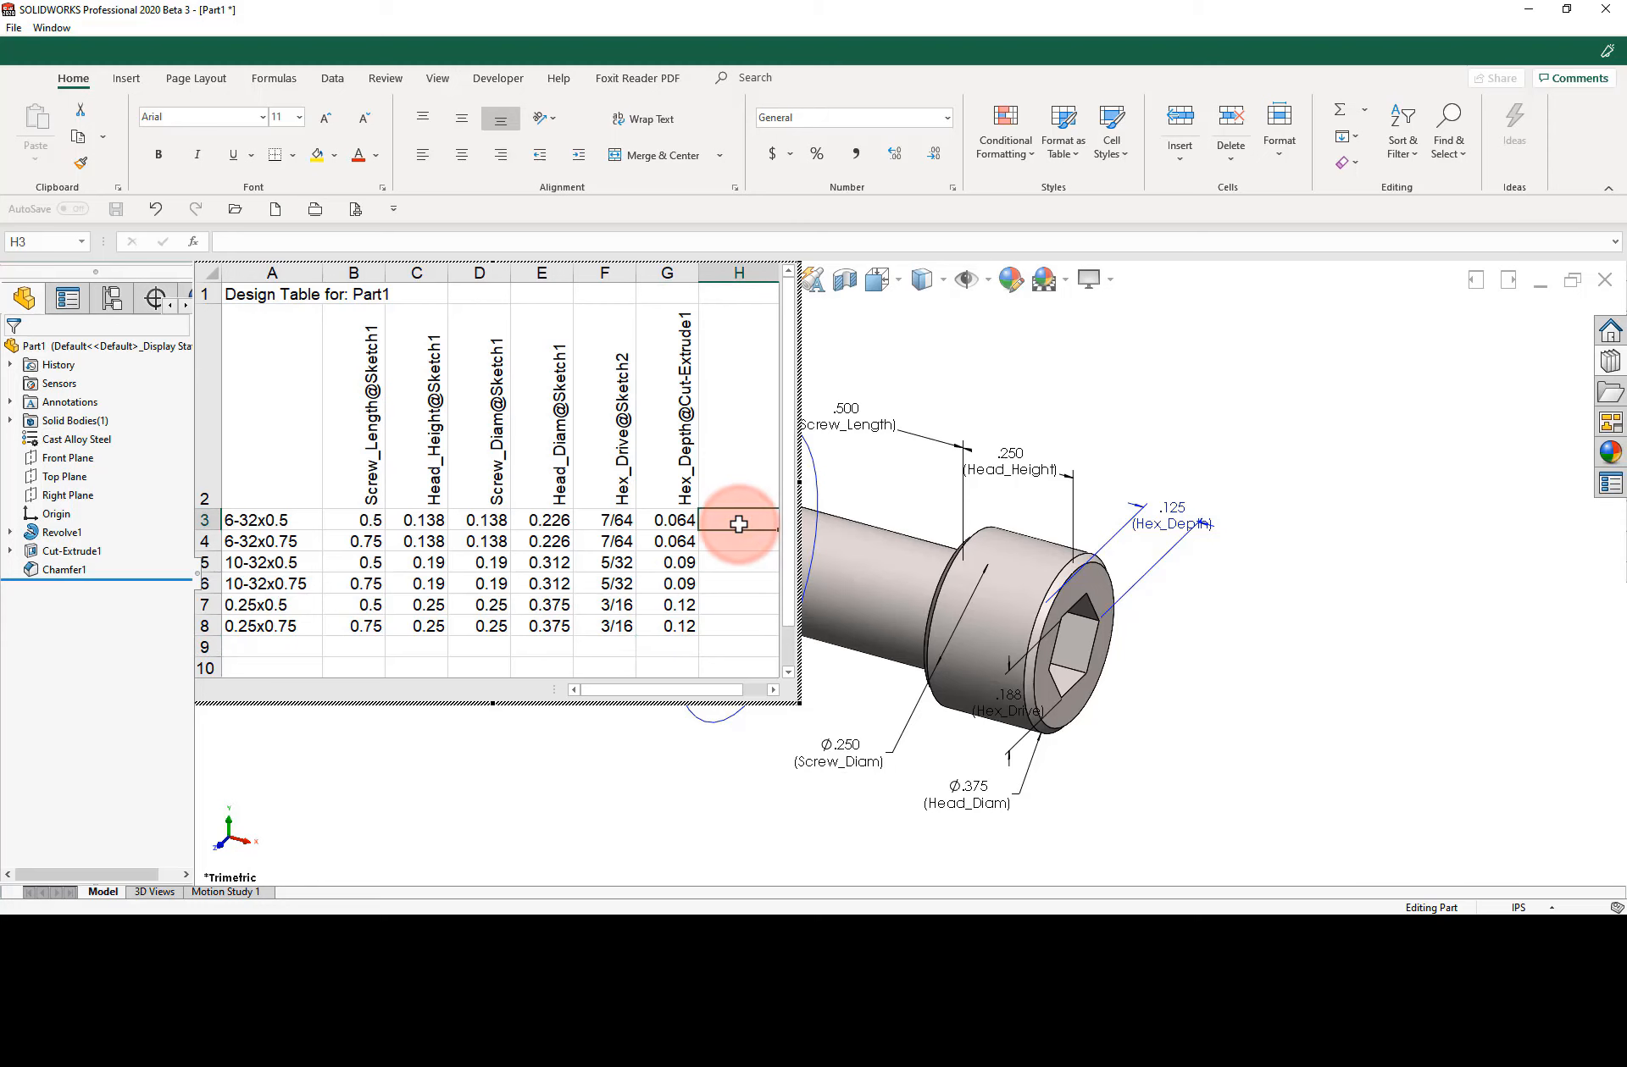
left_click(1044, 356)
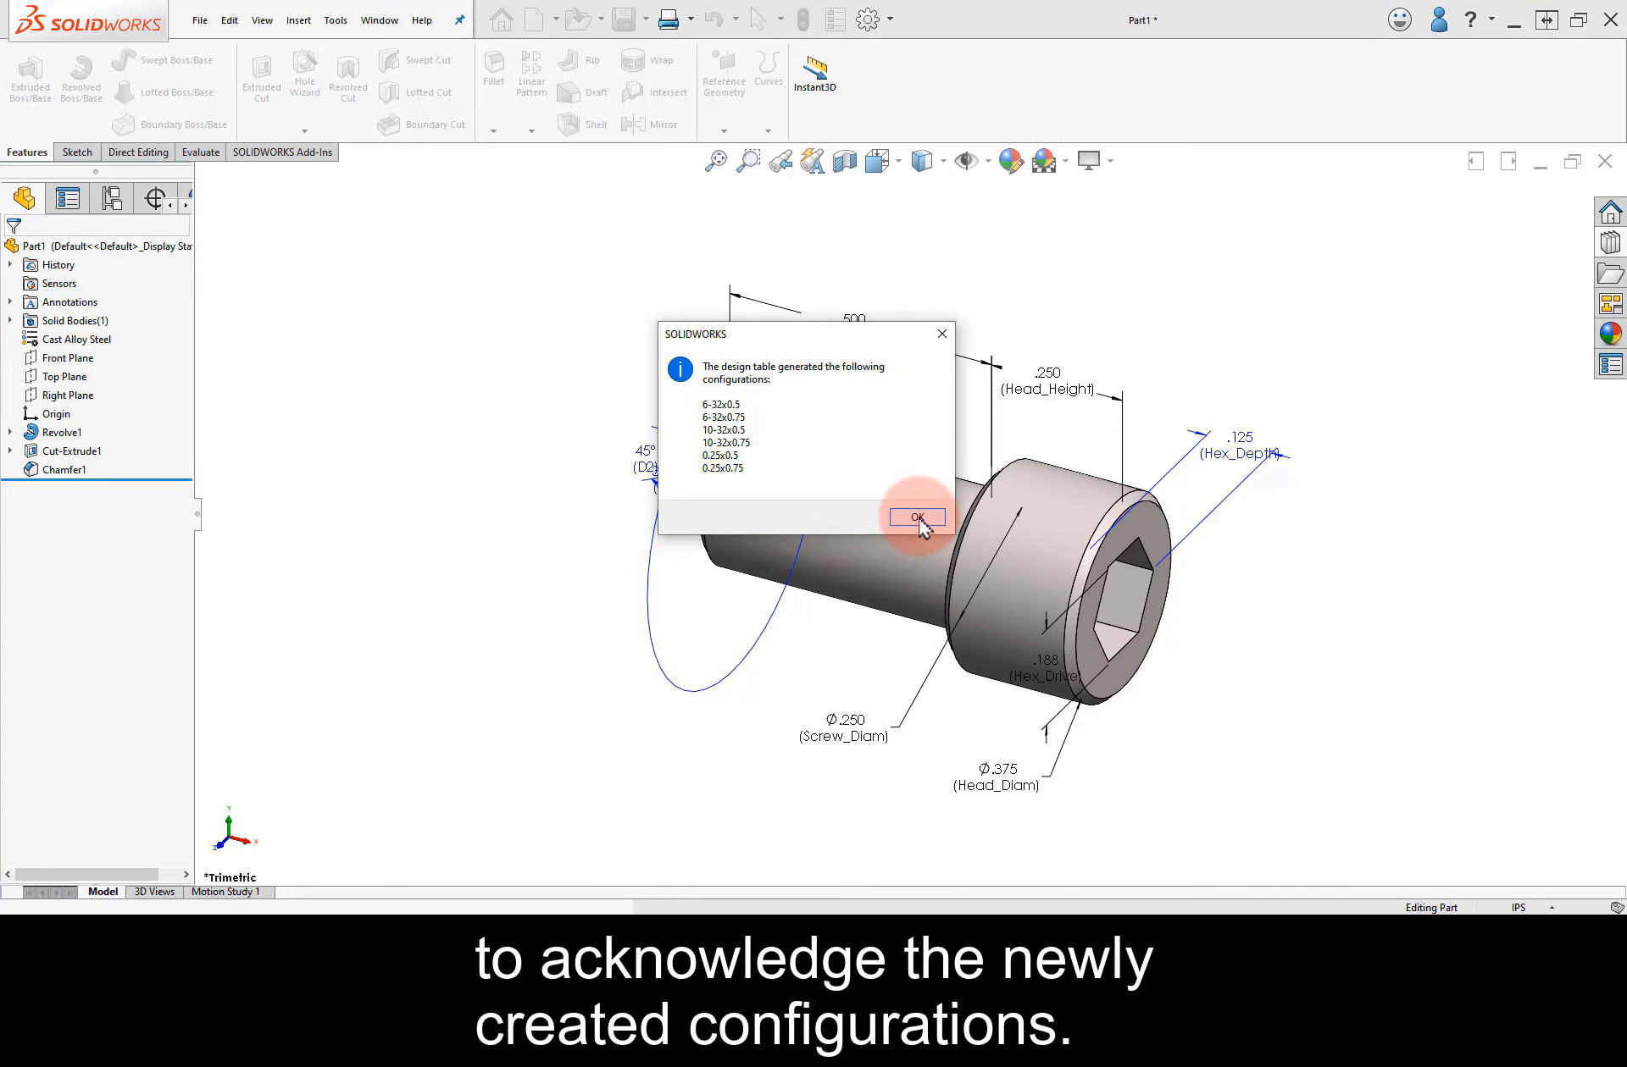
Acknowledge the newly generated configurations and leave the design table.
left_click(918, 517)
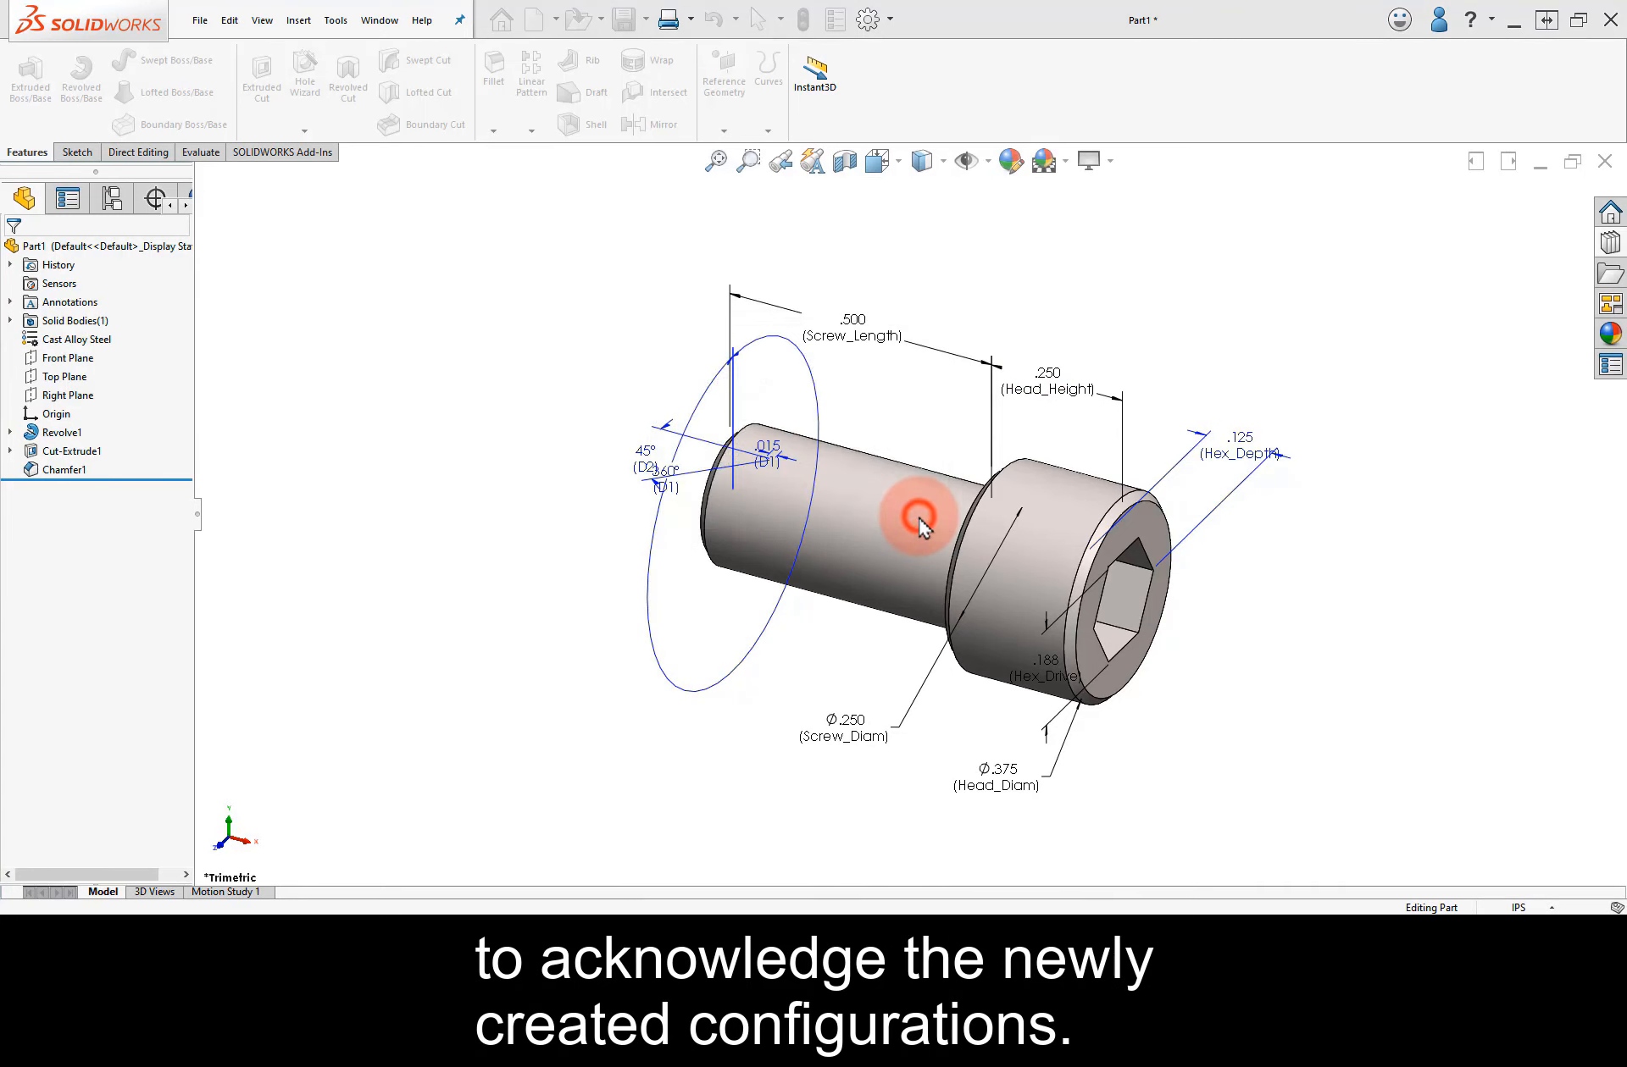
left_click(587, 540)
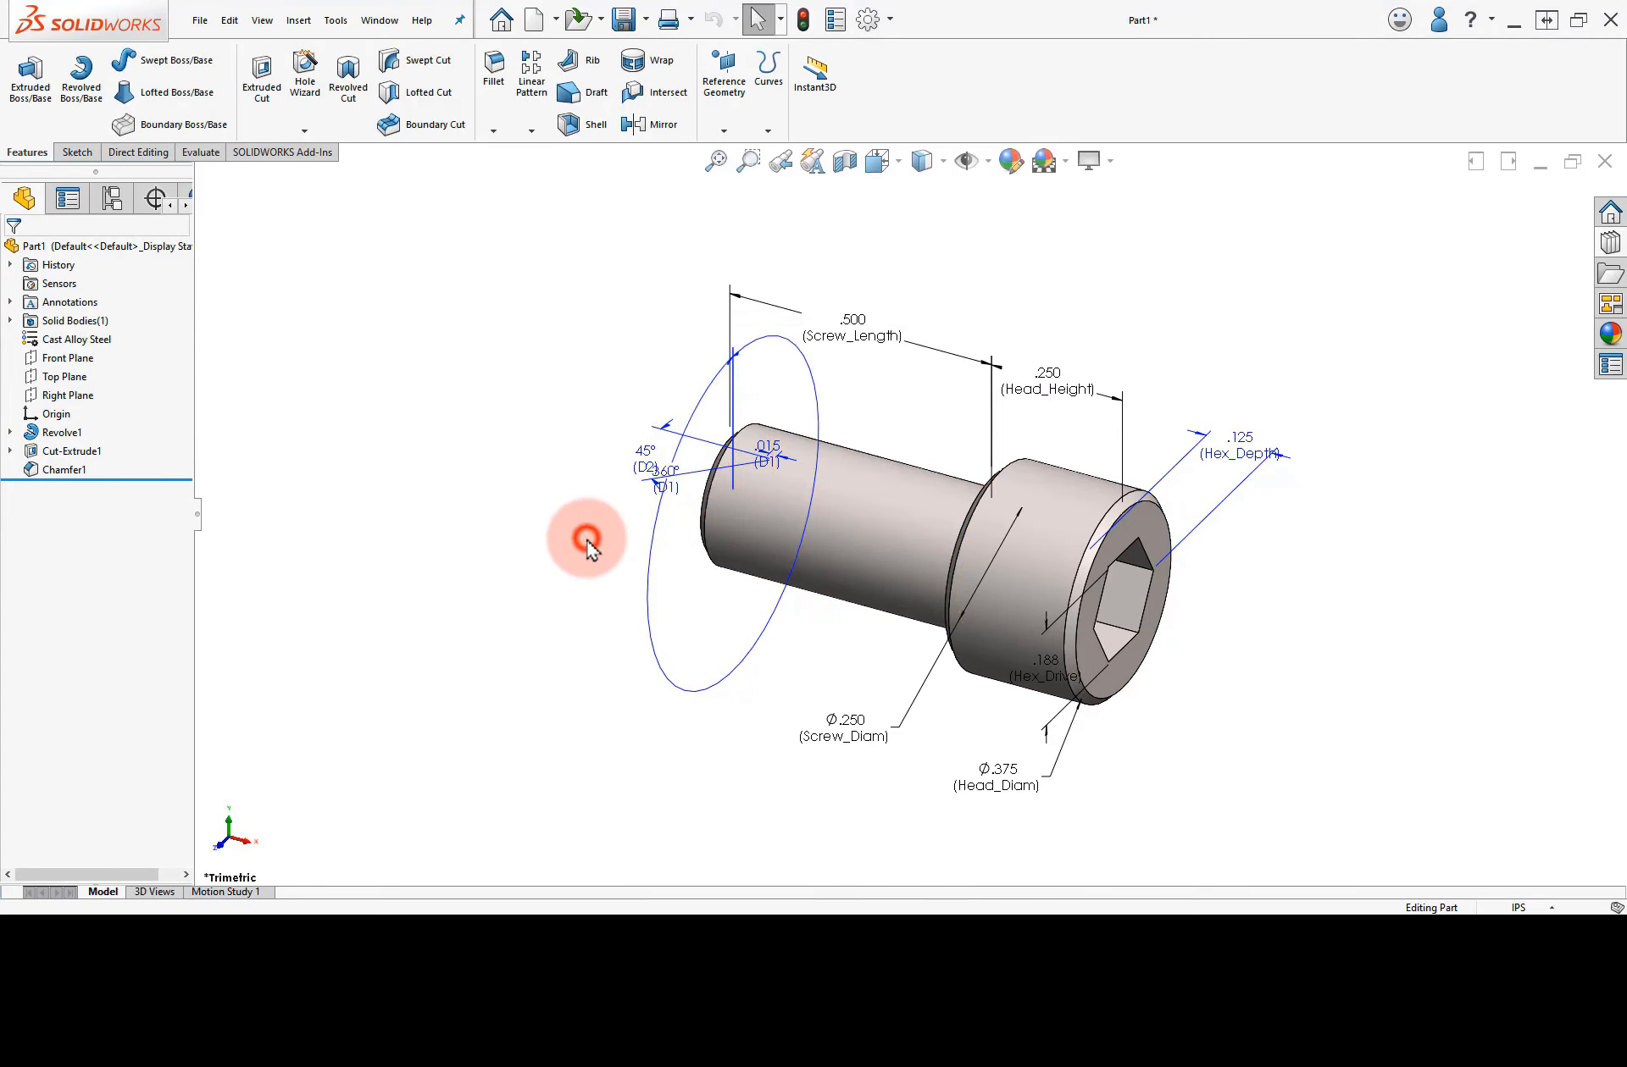
Show the generated configurations one after another, from 0.25x0.5 through 6-32x0.75, to check the screw sizes.
left_click(112, 200)
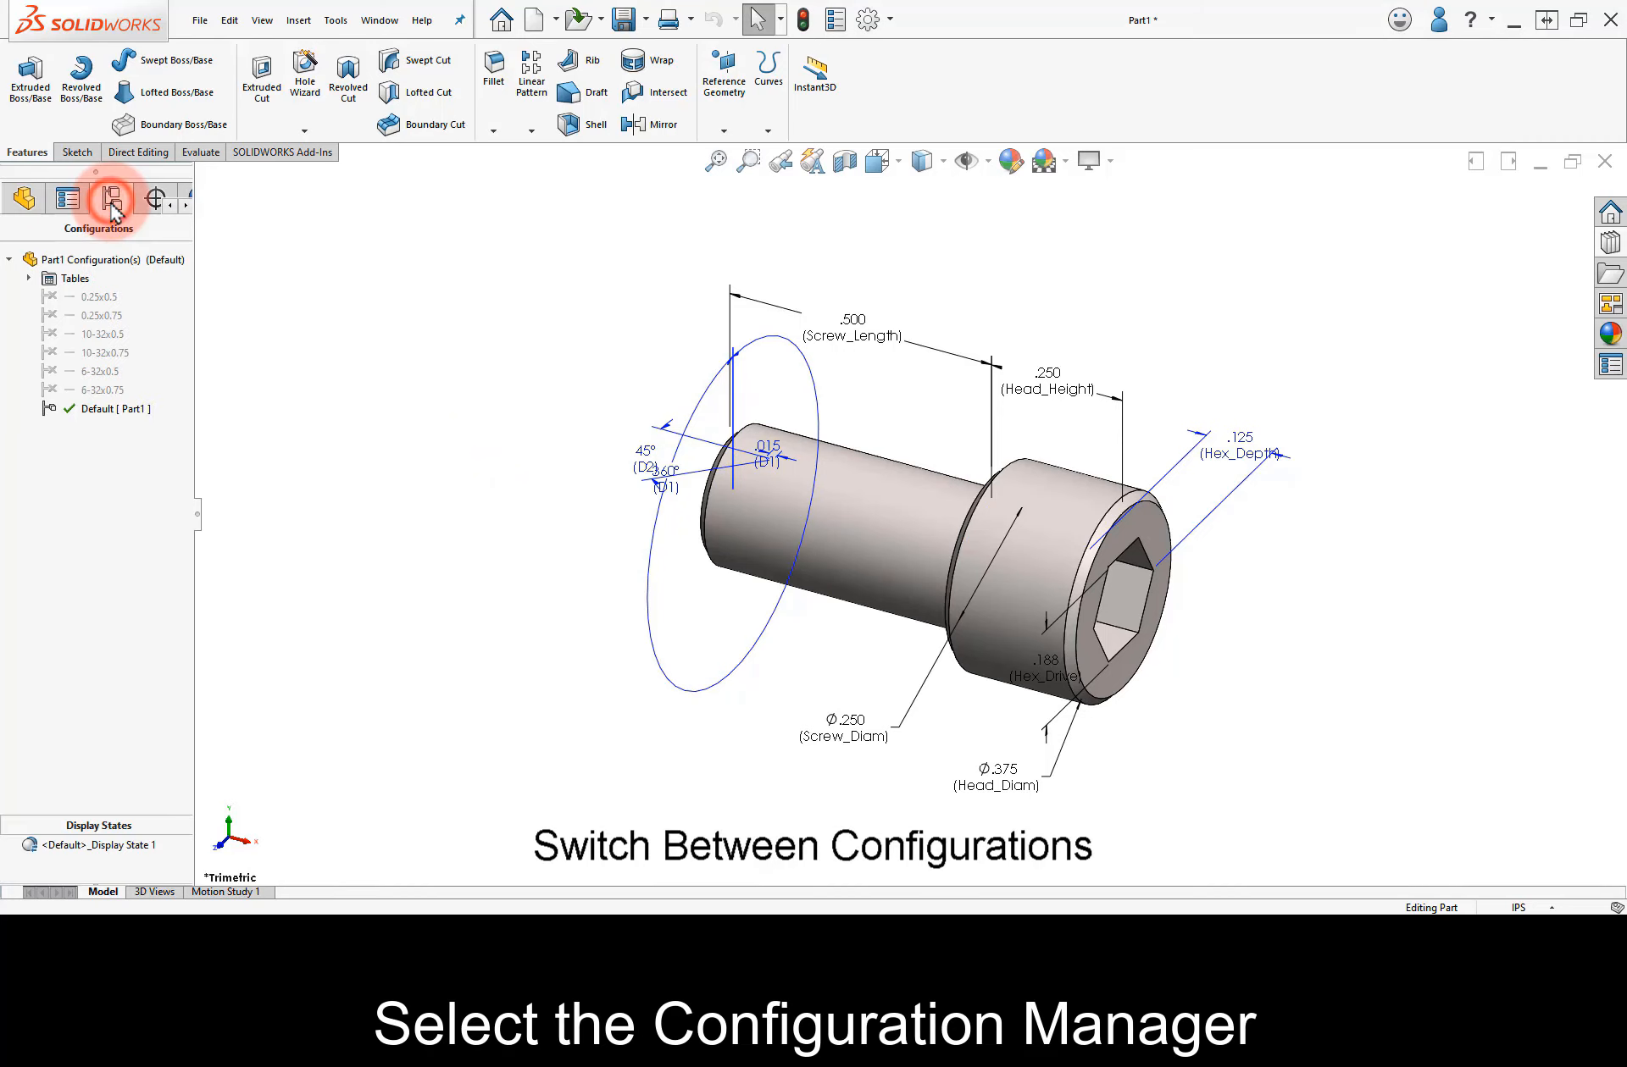
left_click(98, 300)
double_click(97, 298)
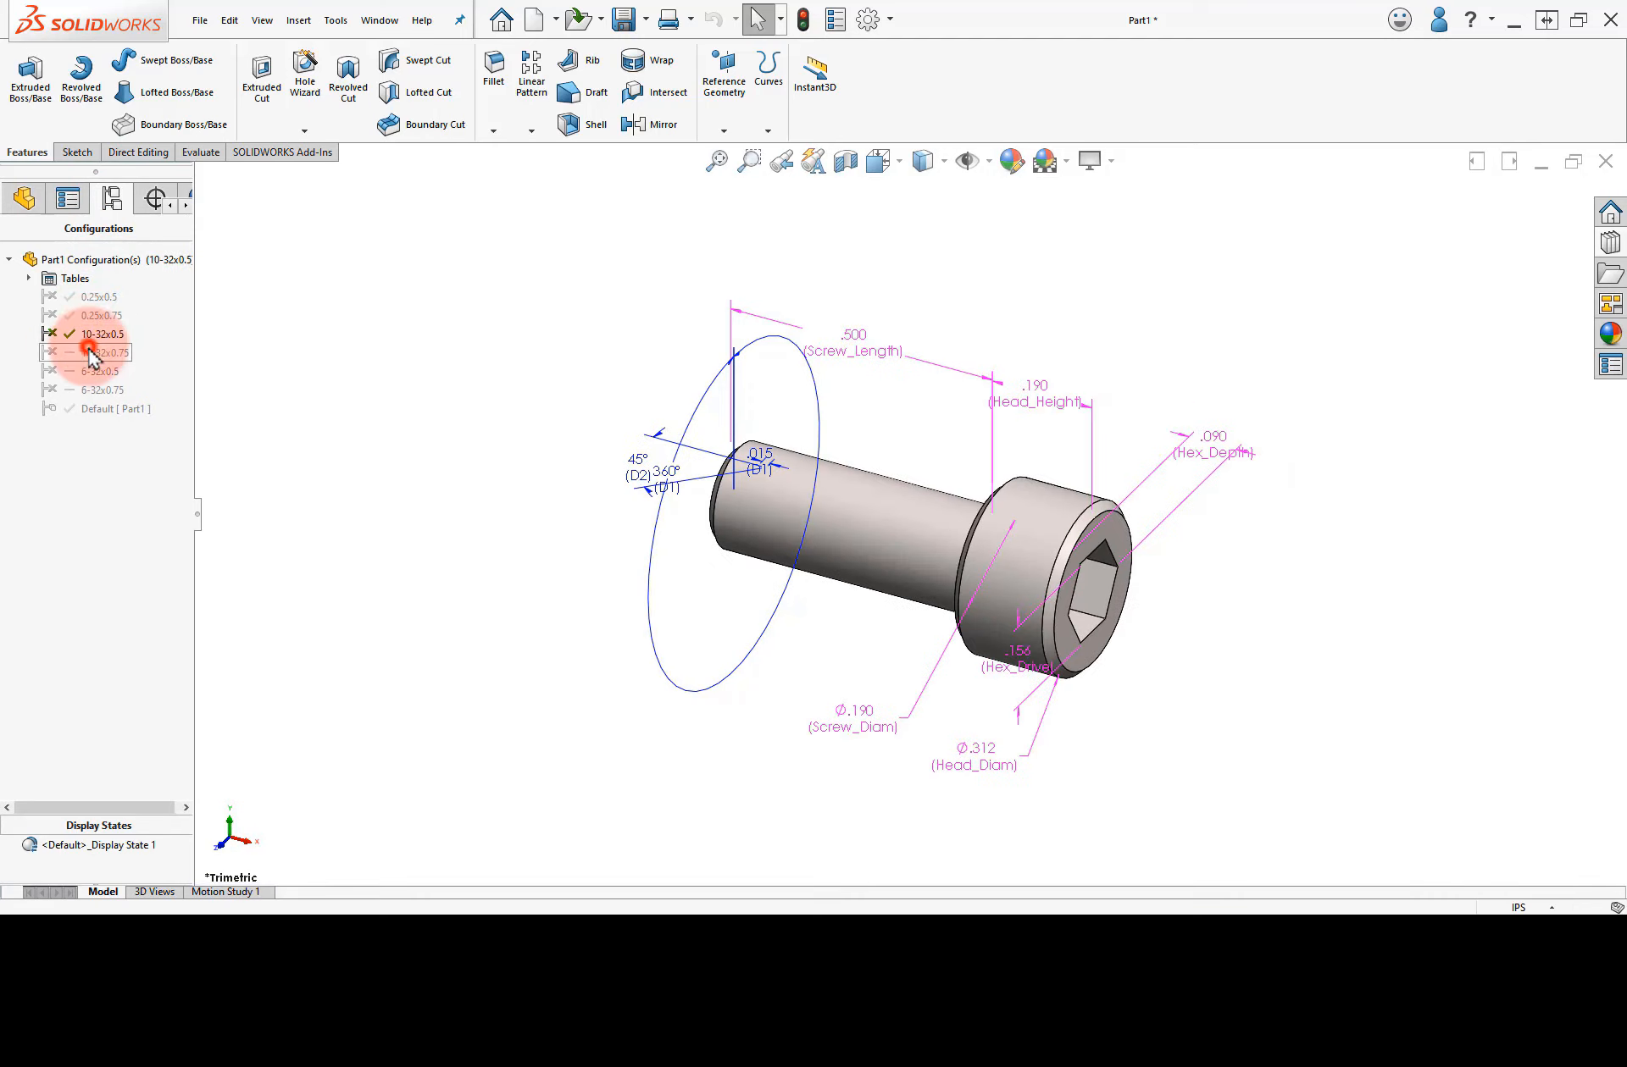
double_click(94, 352)
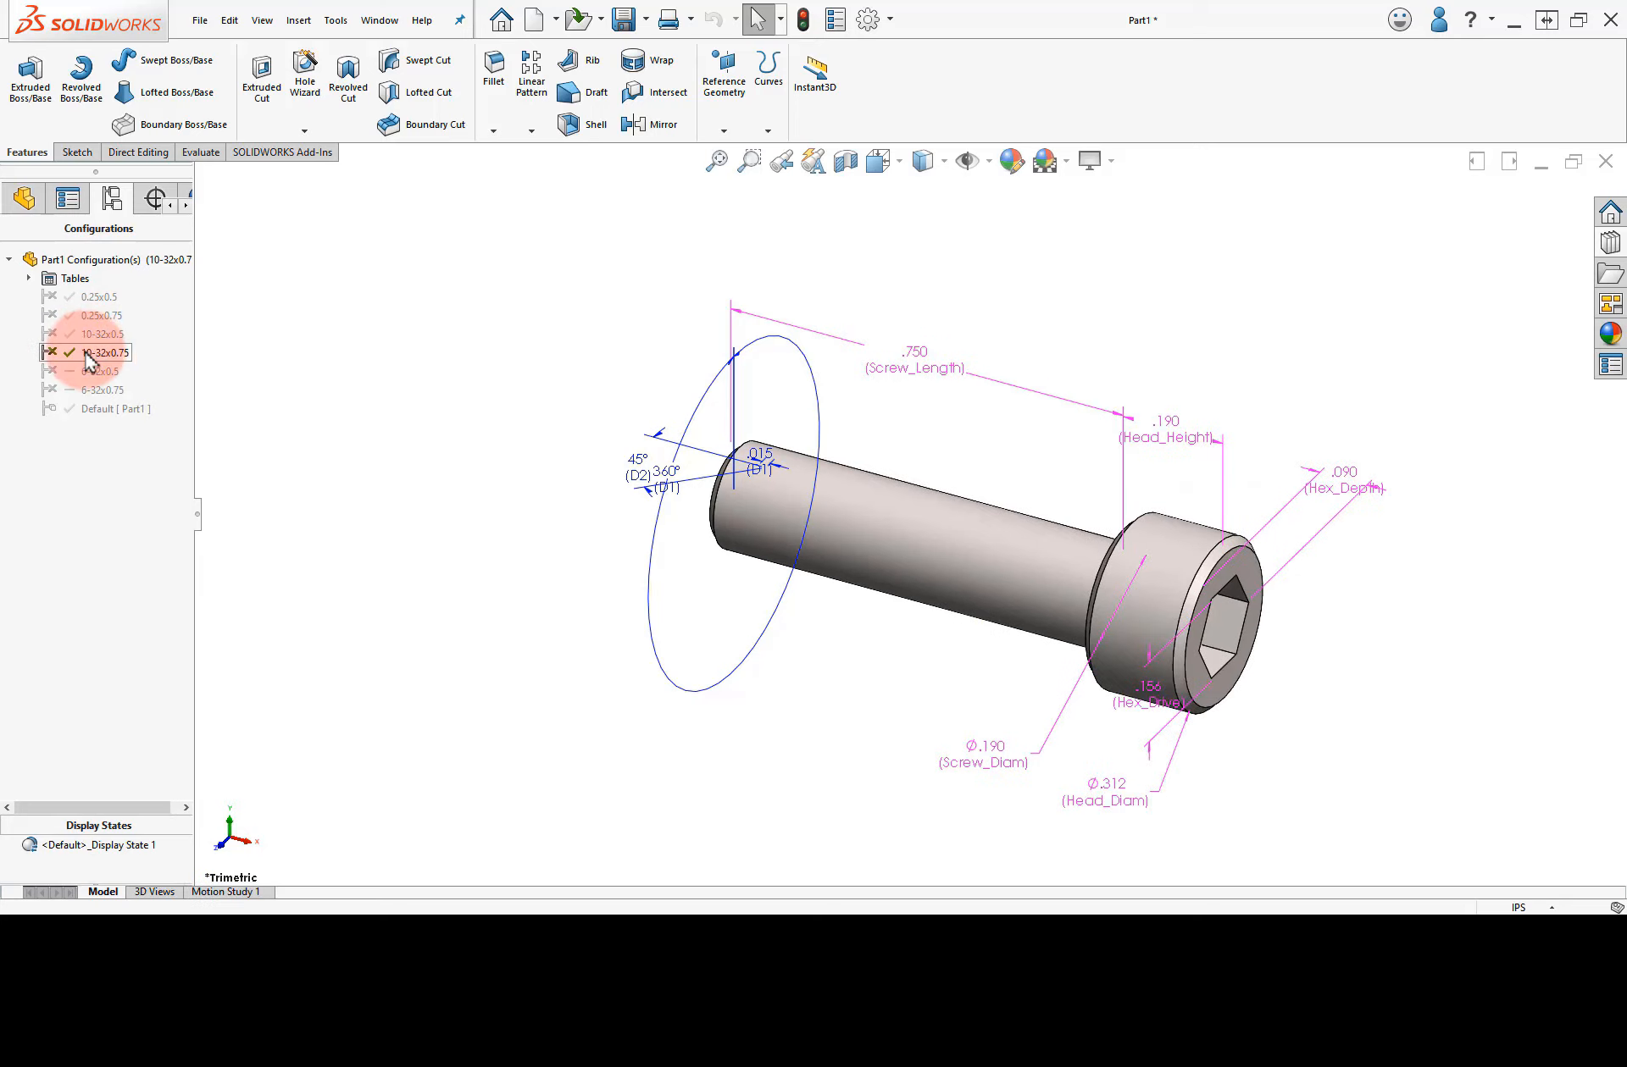
double_click(69, 371)
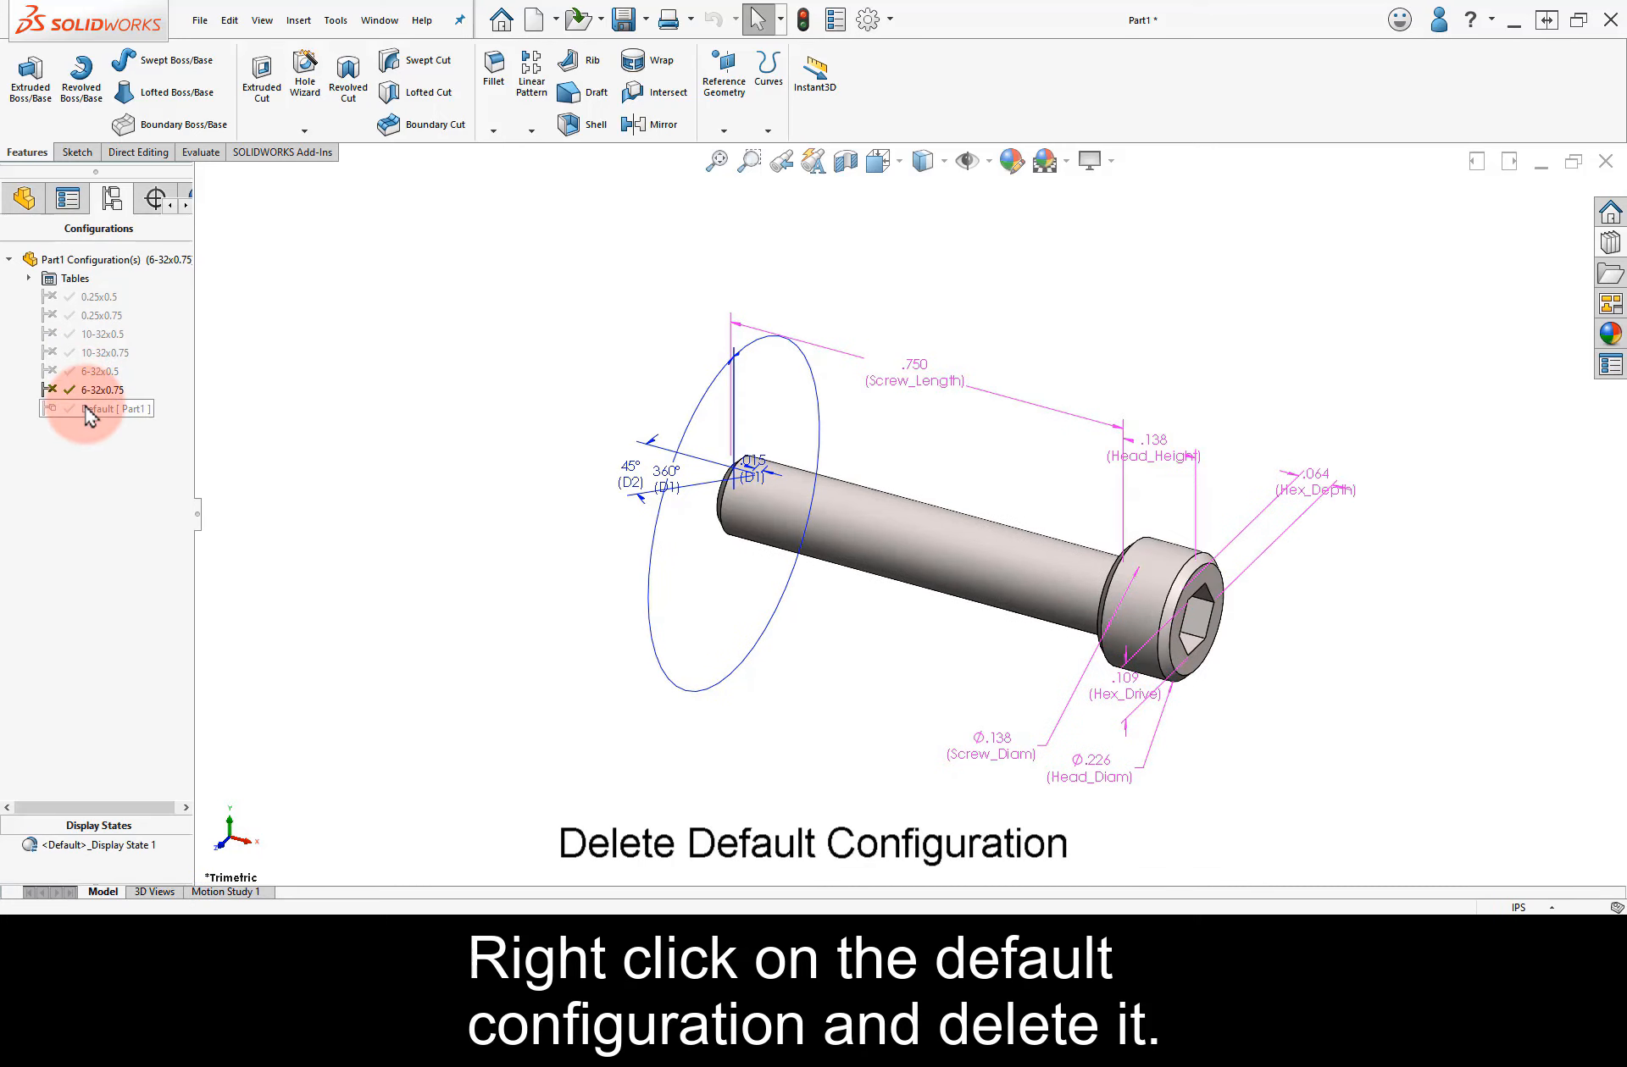
Delete the Default configuration and activate the 0.25x0.5 configuration.
right_click(89, 412)
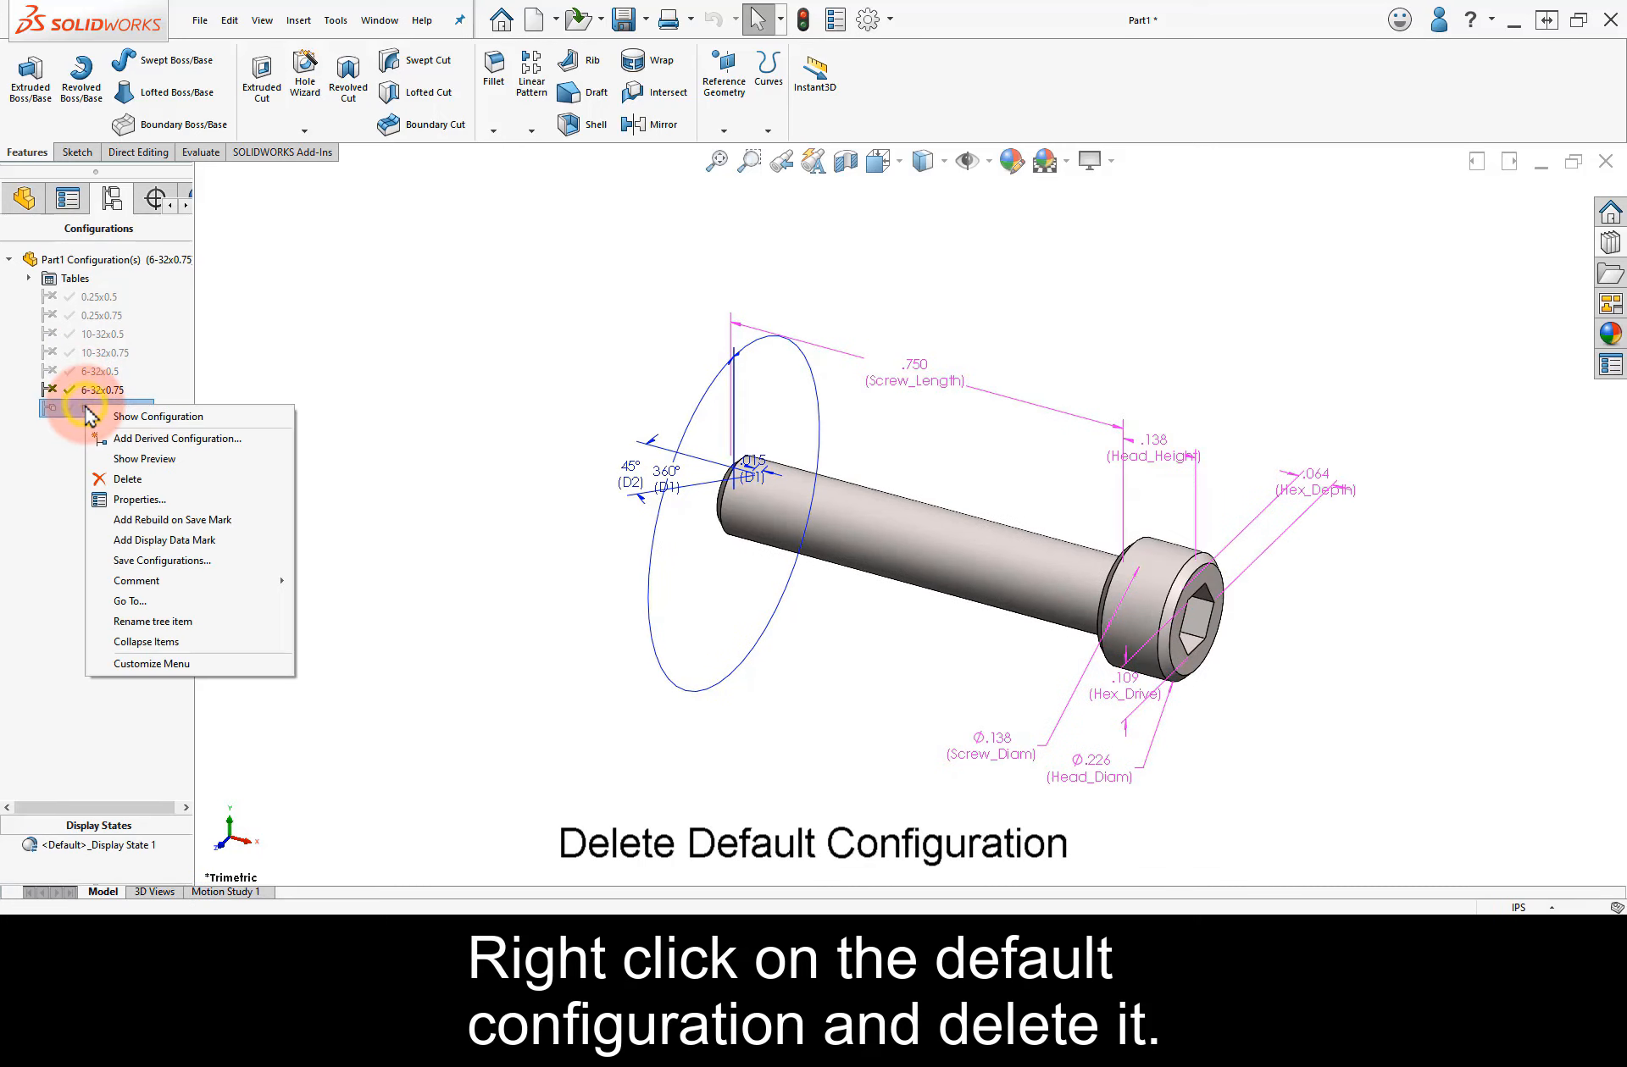
left_click(144, 484)
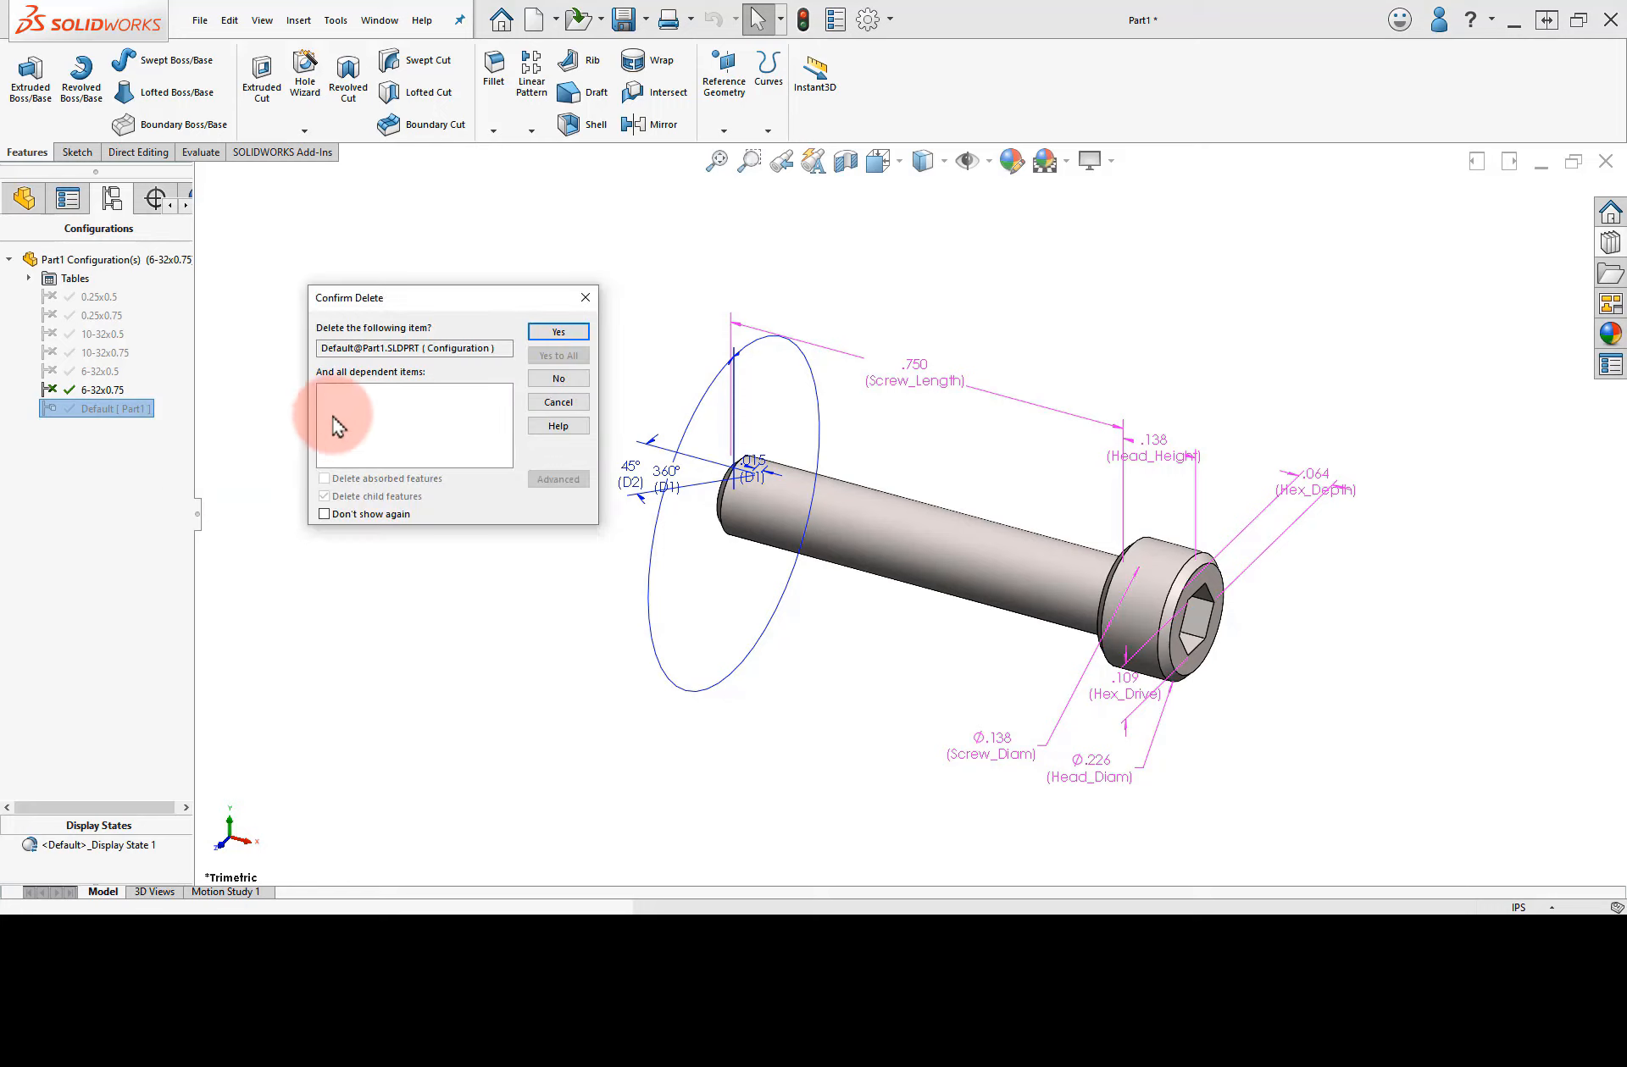
left_click(566, 336)
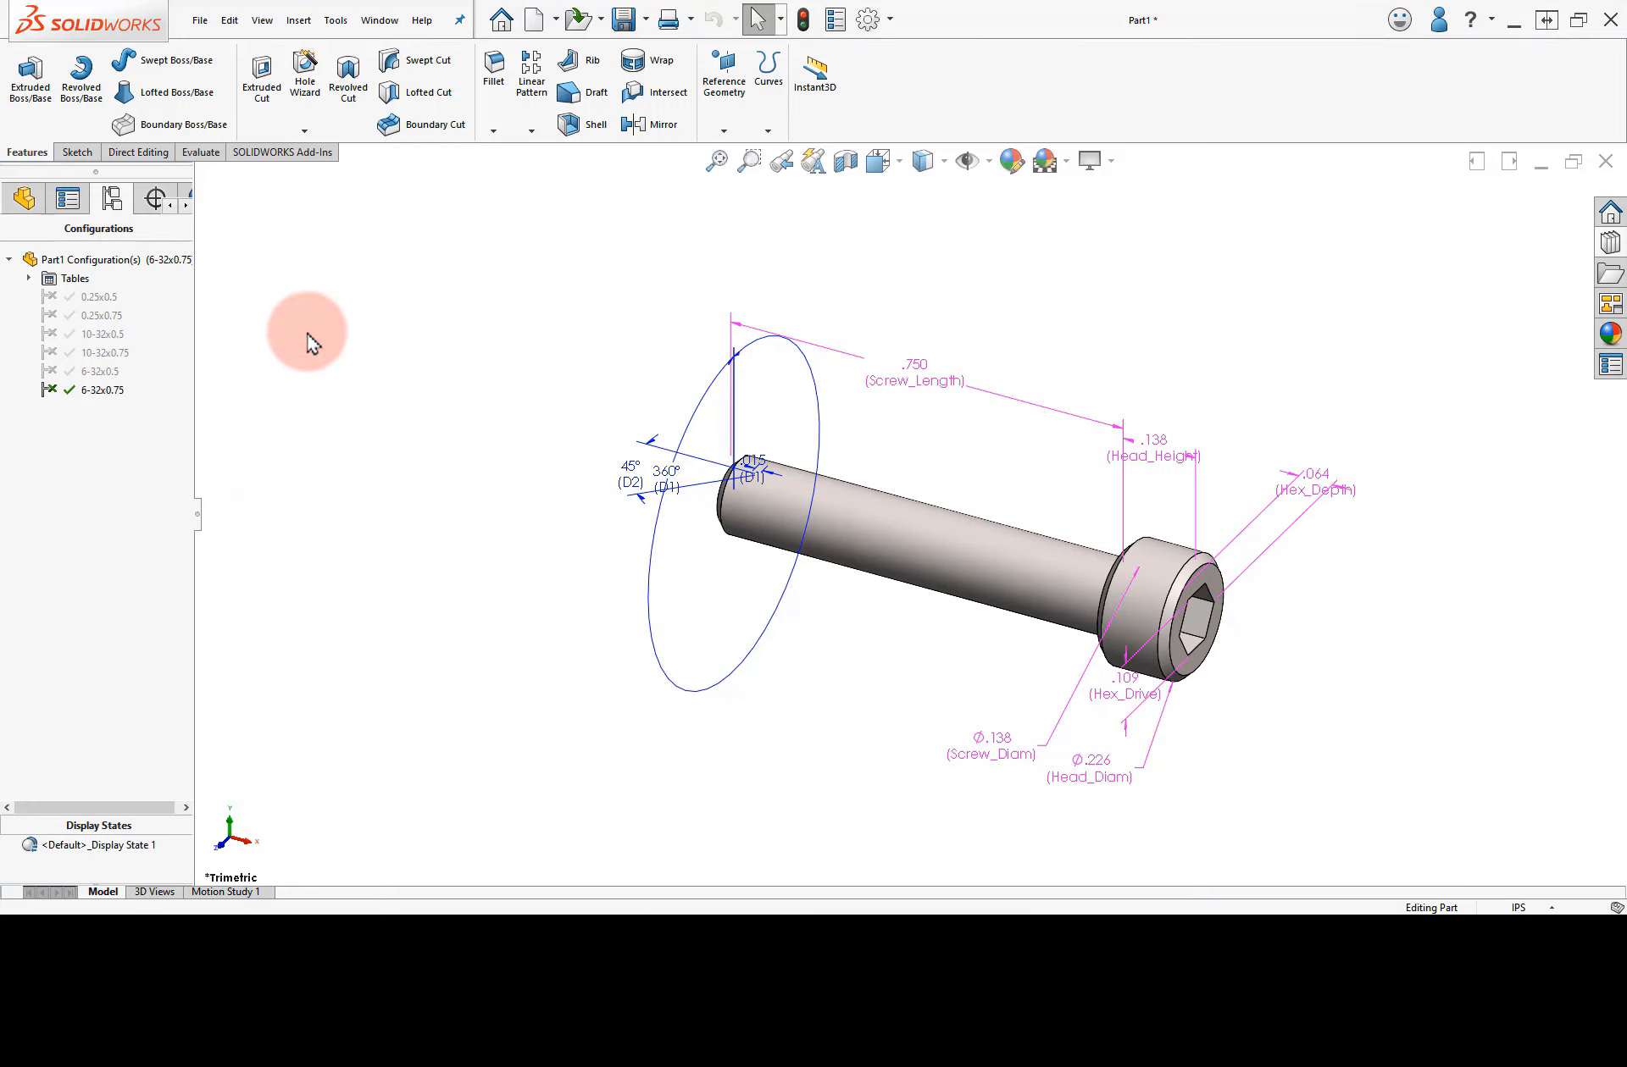
left_click(79, 298)
double_click(79, 298)
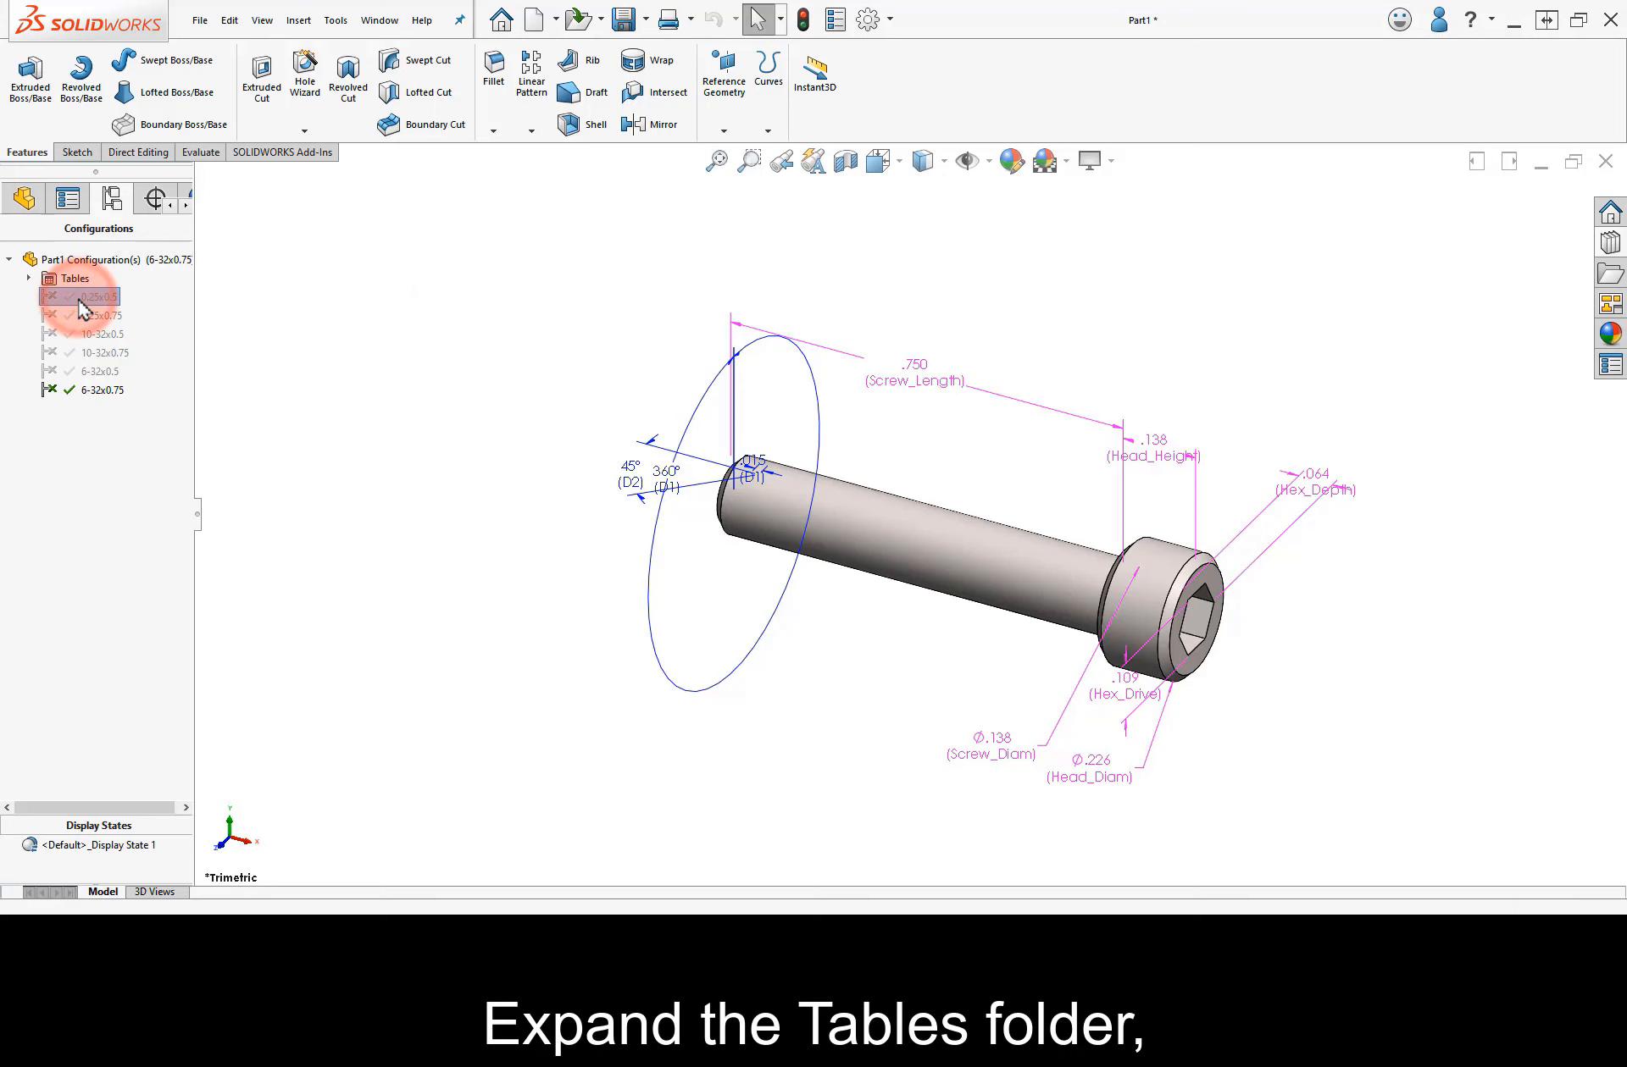
Open the existing design table for editing without adding suggested rows or columns, and widen column A to fit the configuration names.
left_click(28, 278)
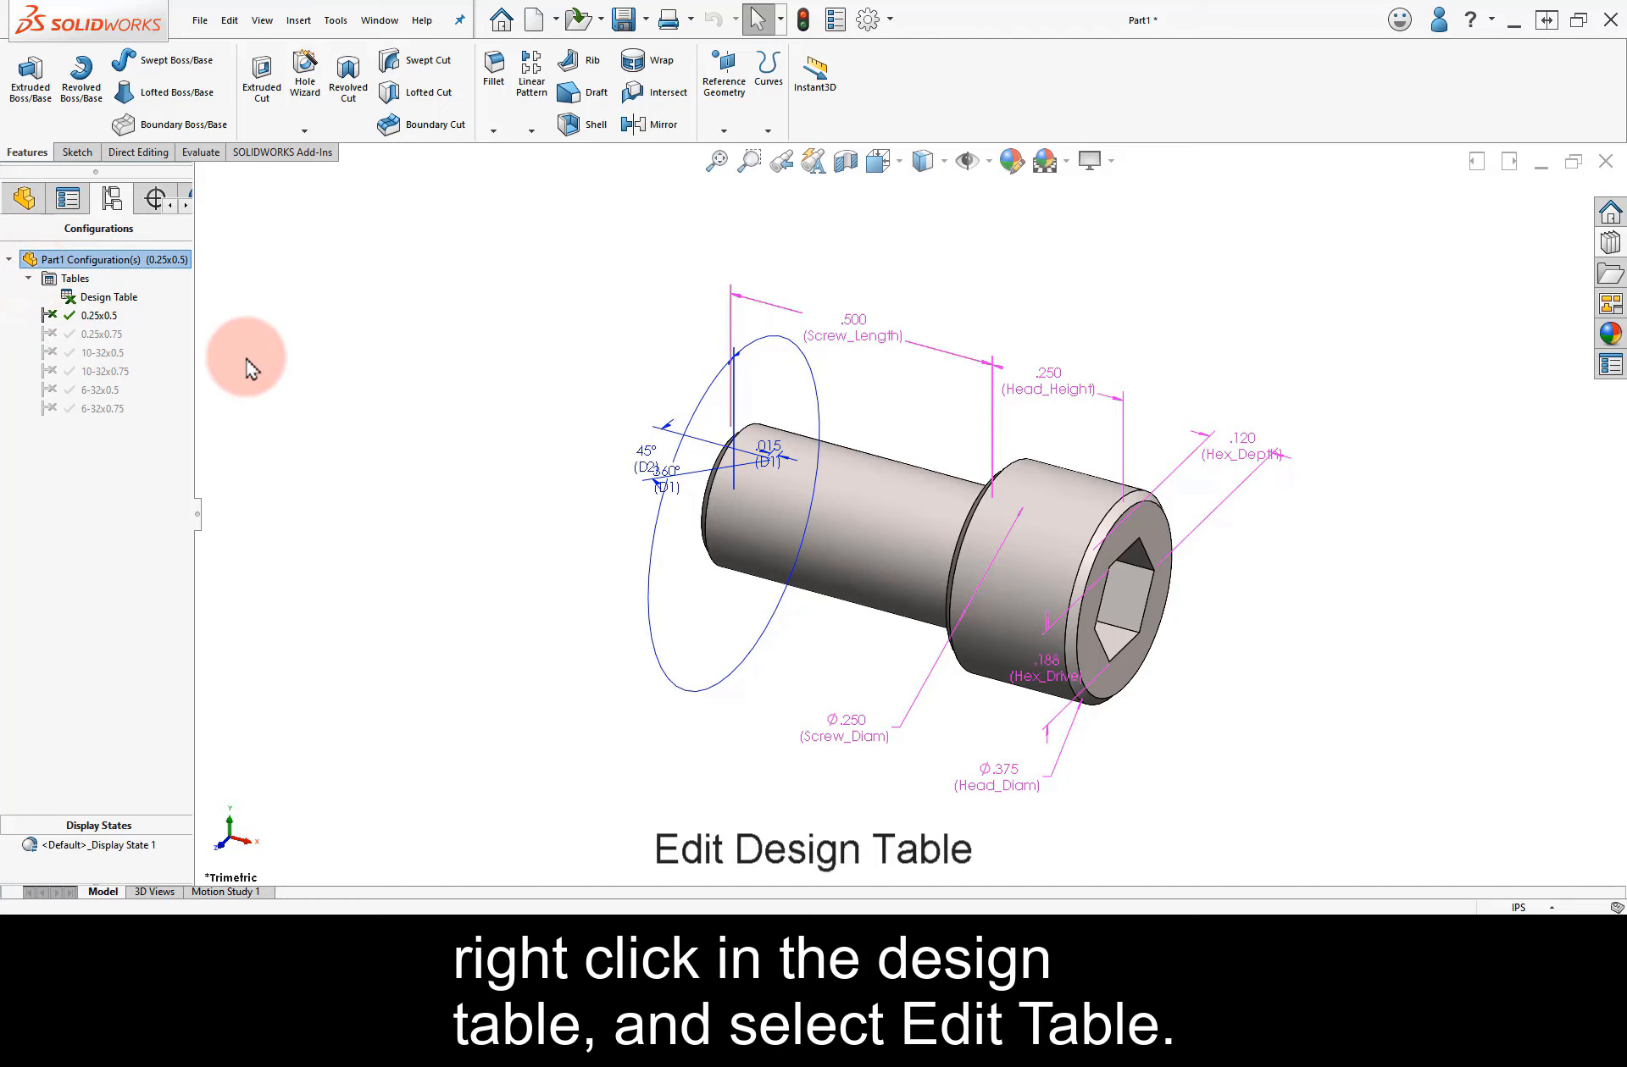
right_click(132, 298)
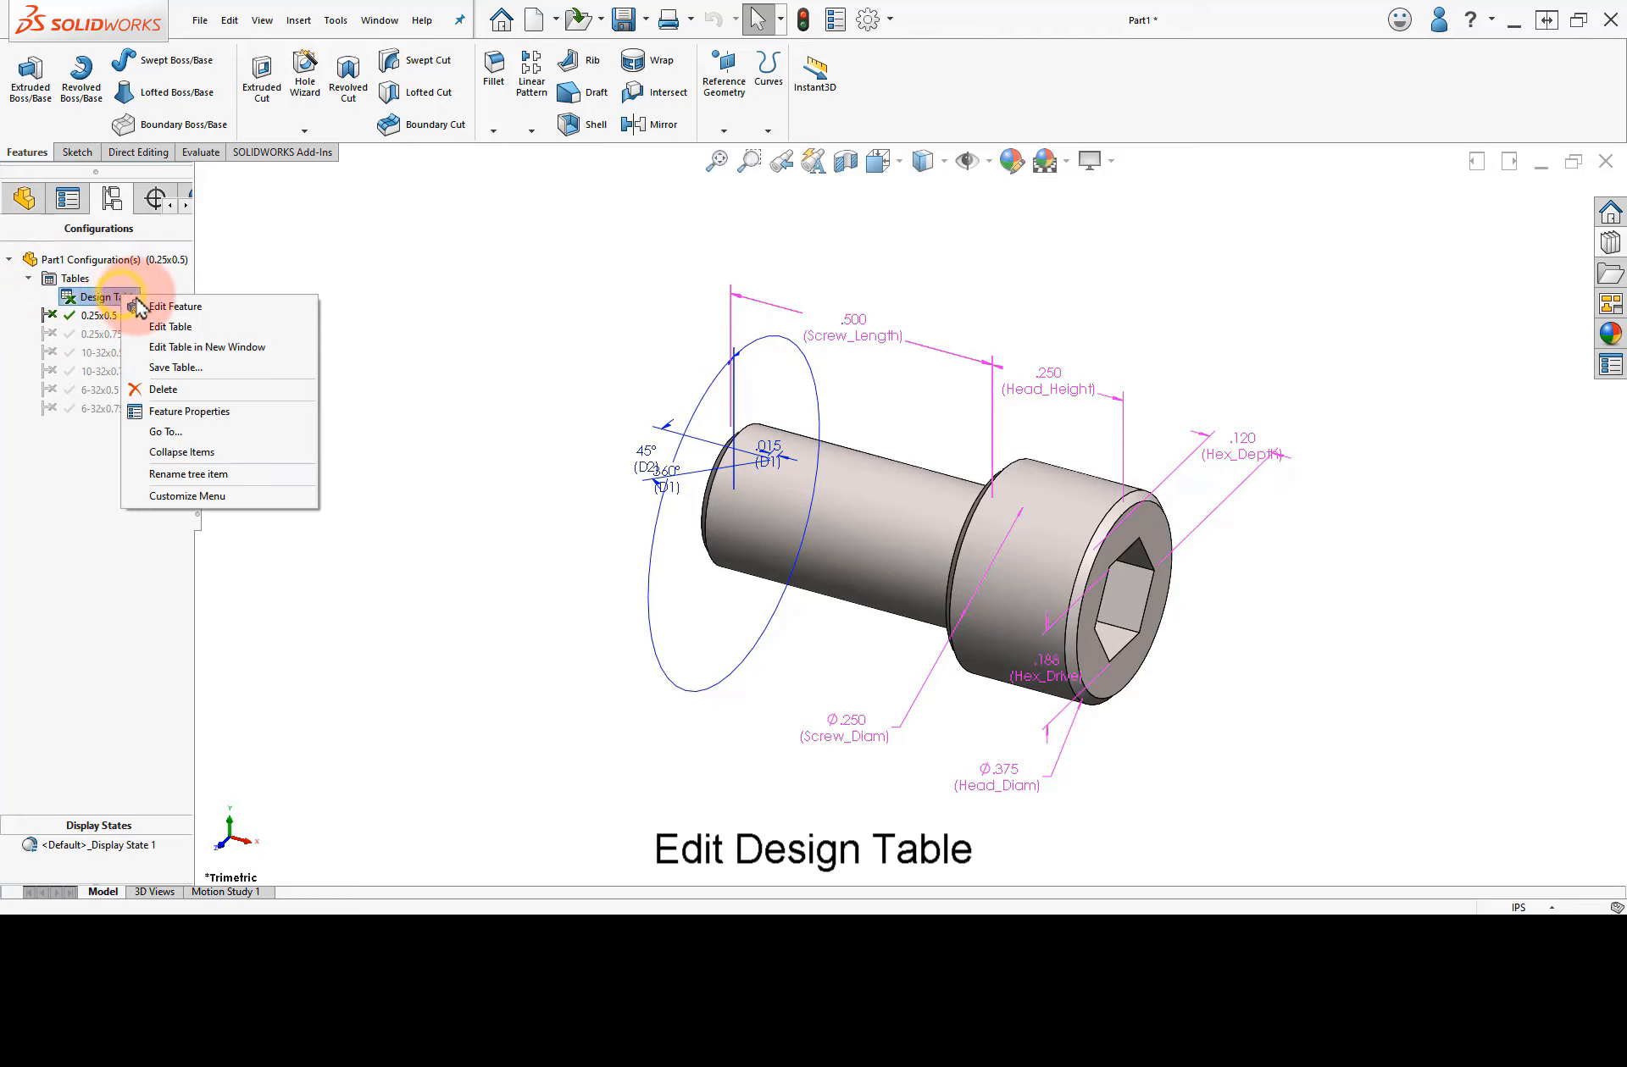
left_click(224, 330)
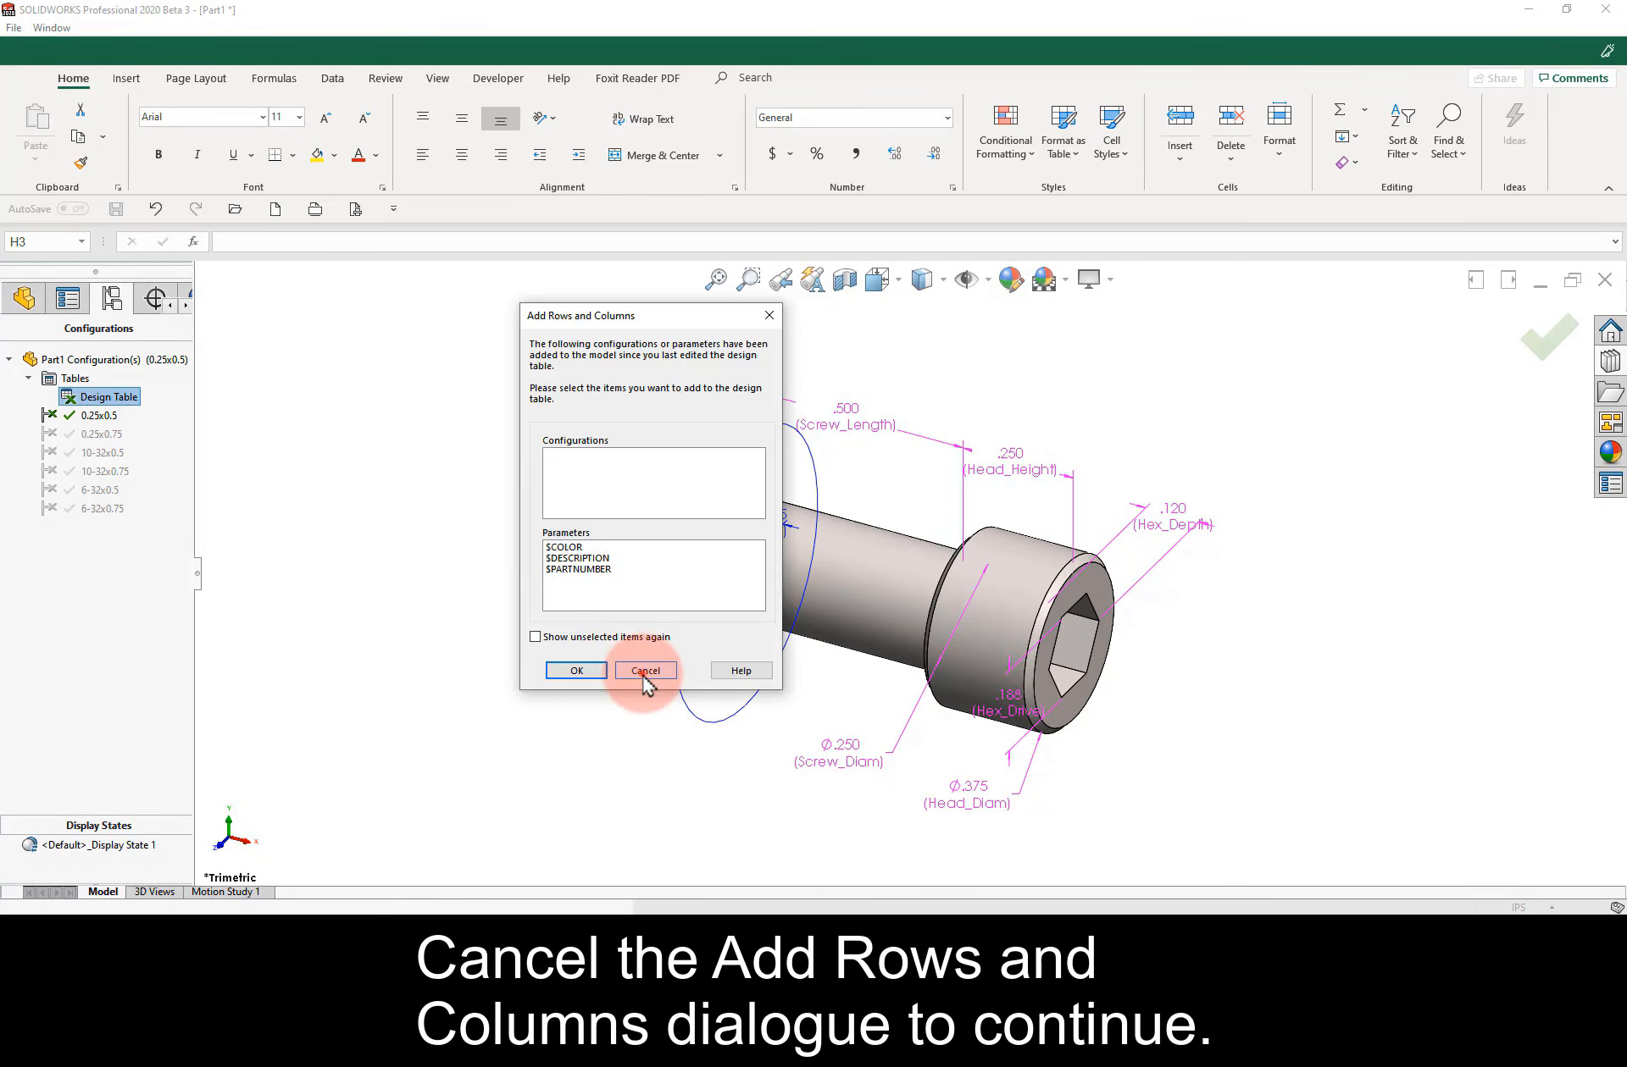
left_click(645, 671)
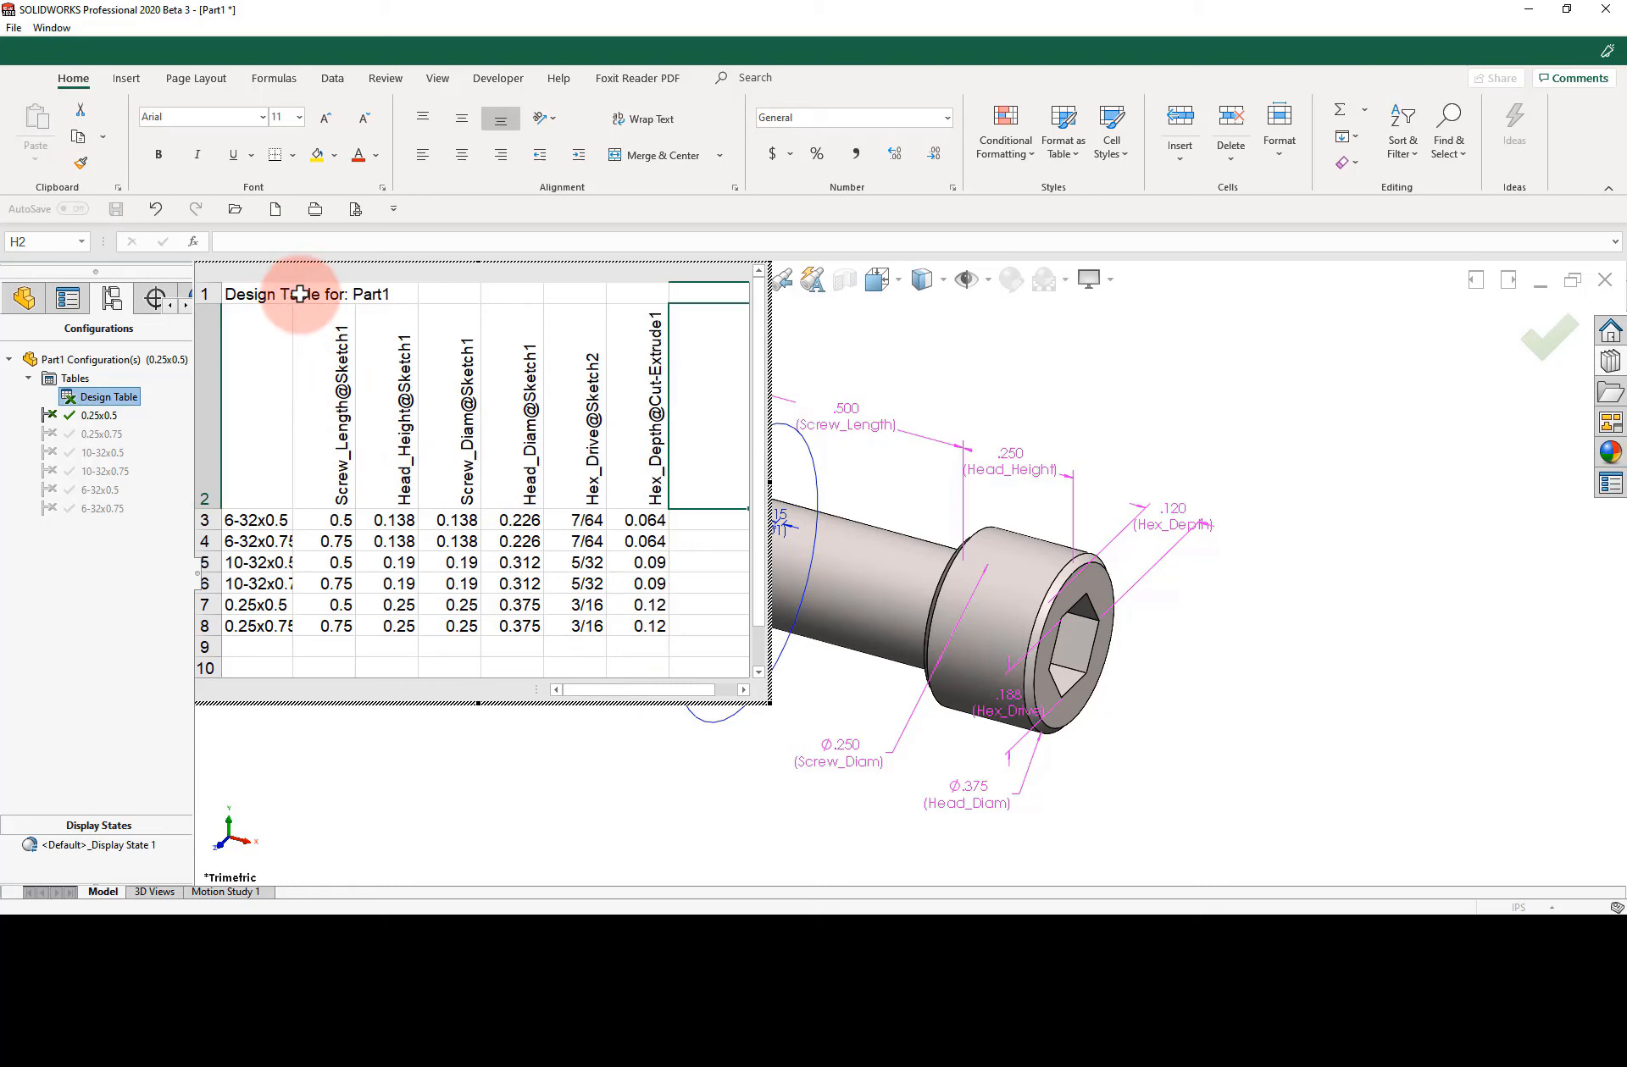
left_click_drag(293, 273, 311, 273)
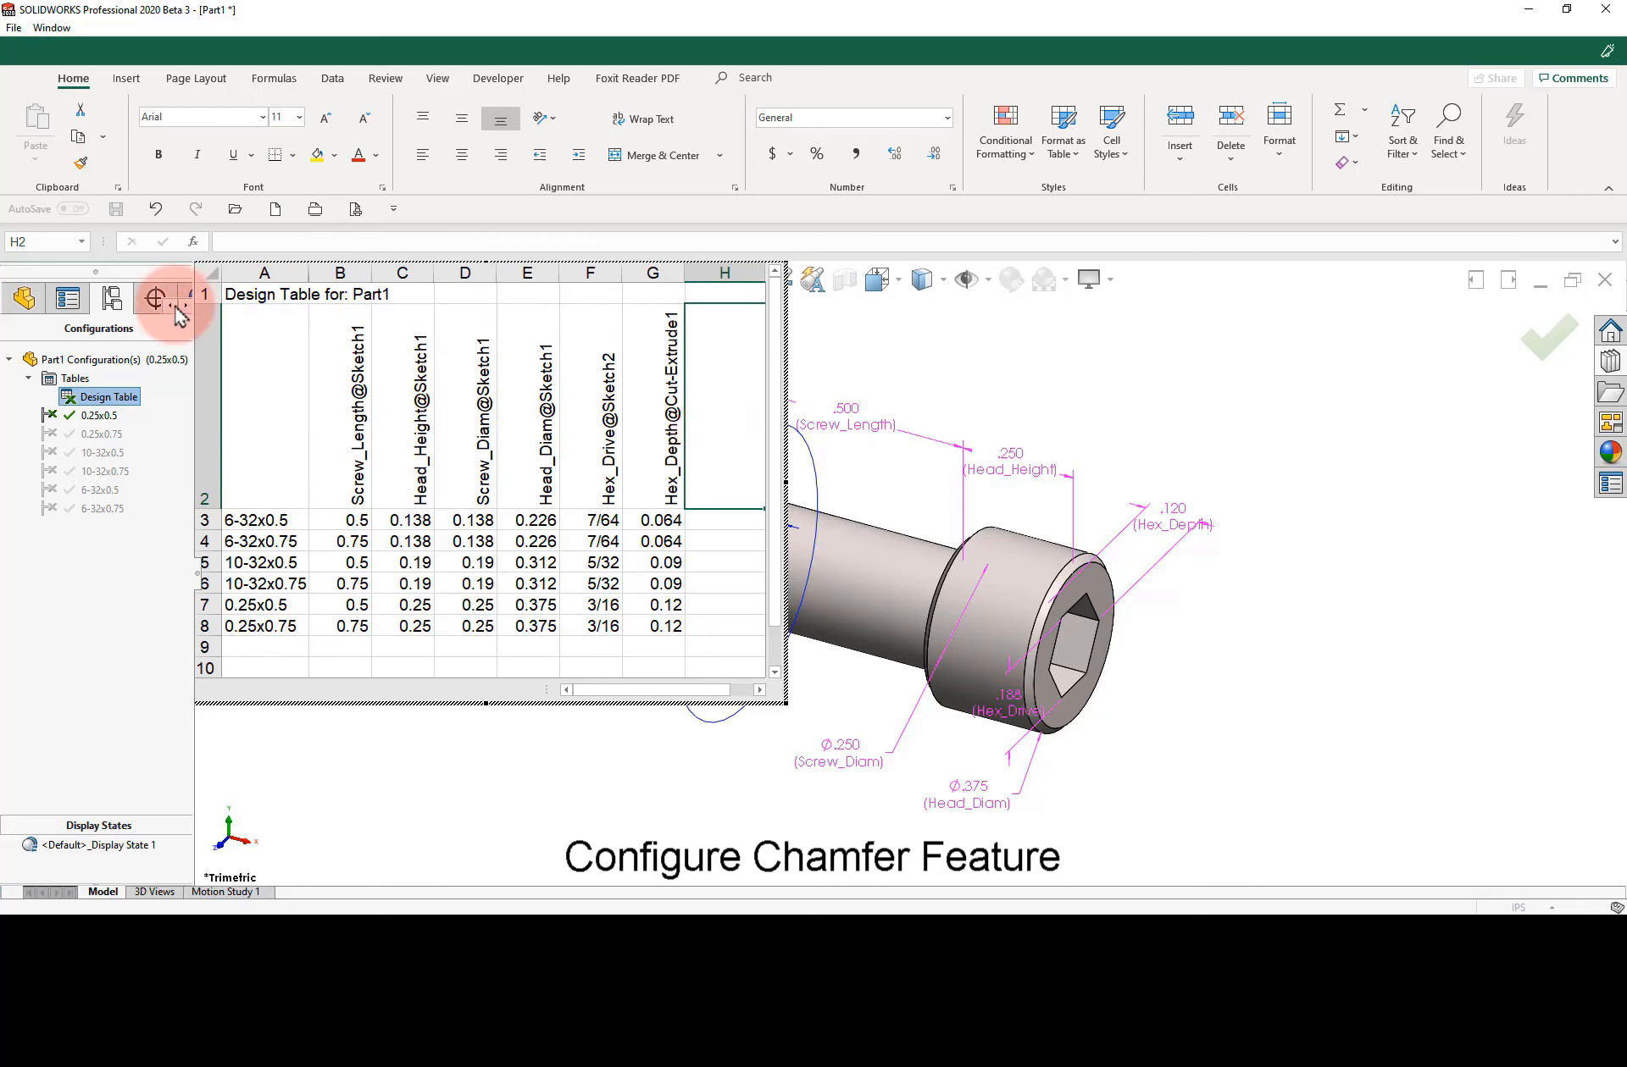
Add the Chamfer1 state to the design table as column H and set it to U in H3 through H8.
left_click(24, 298)
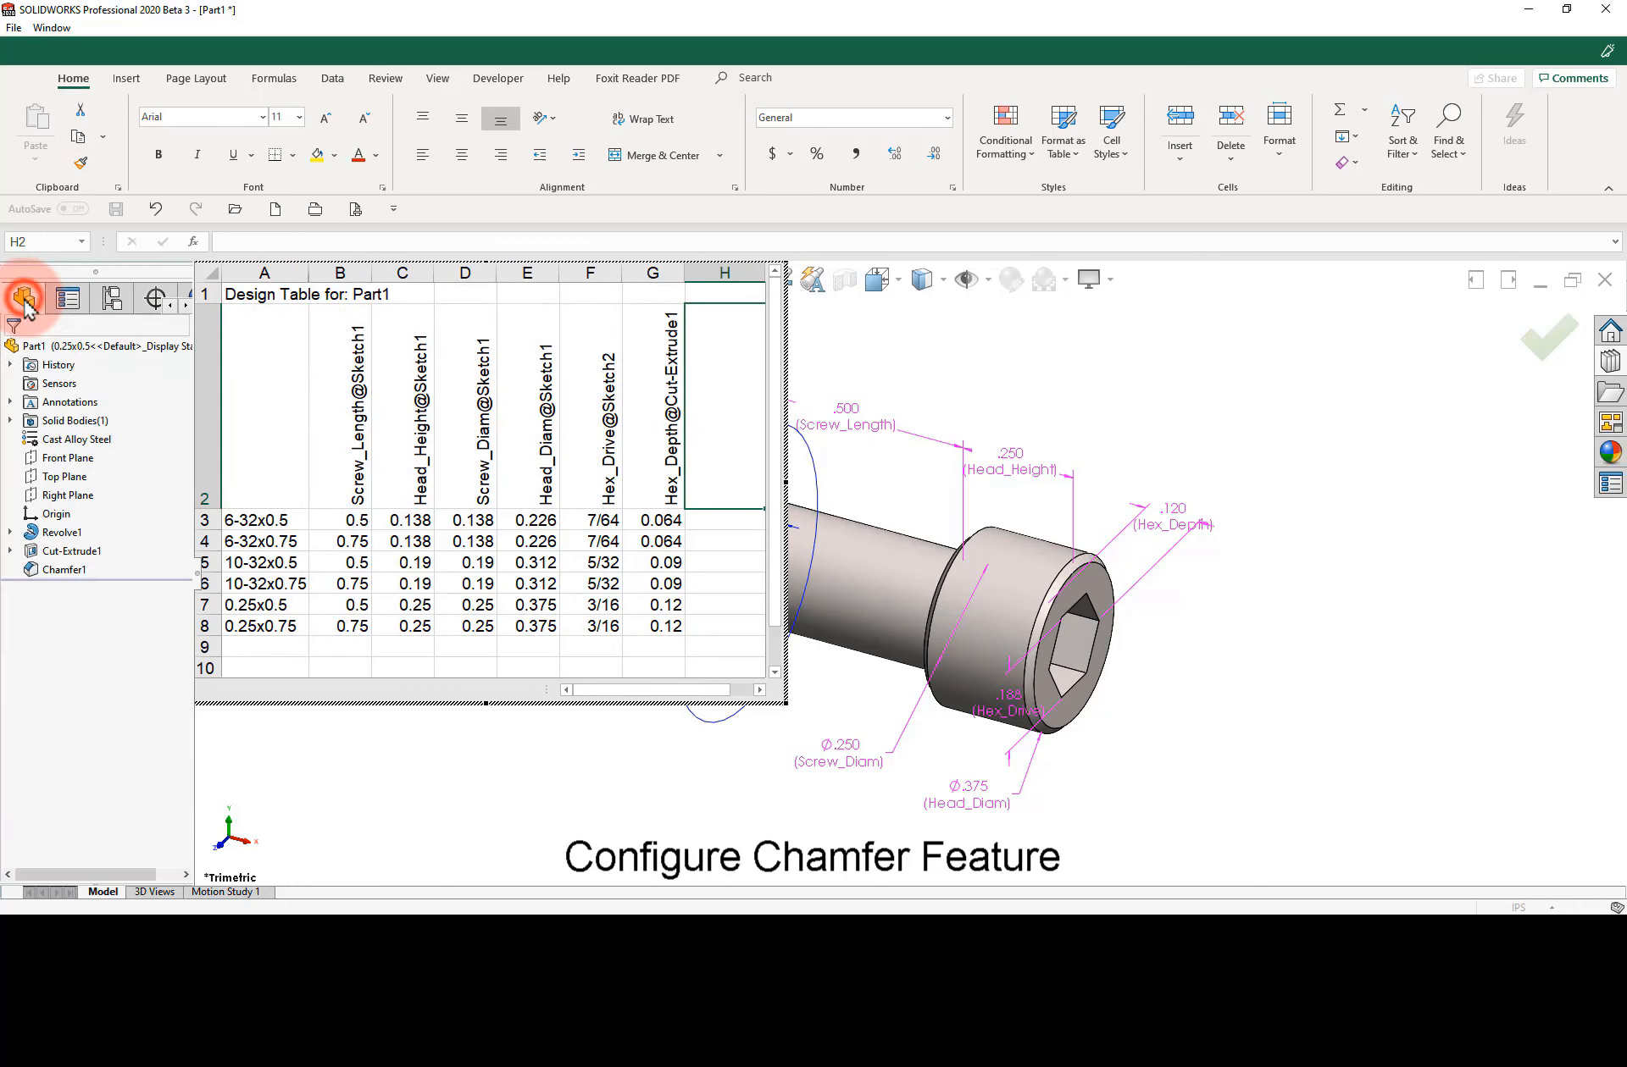
double_click(74, 571)
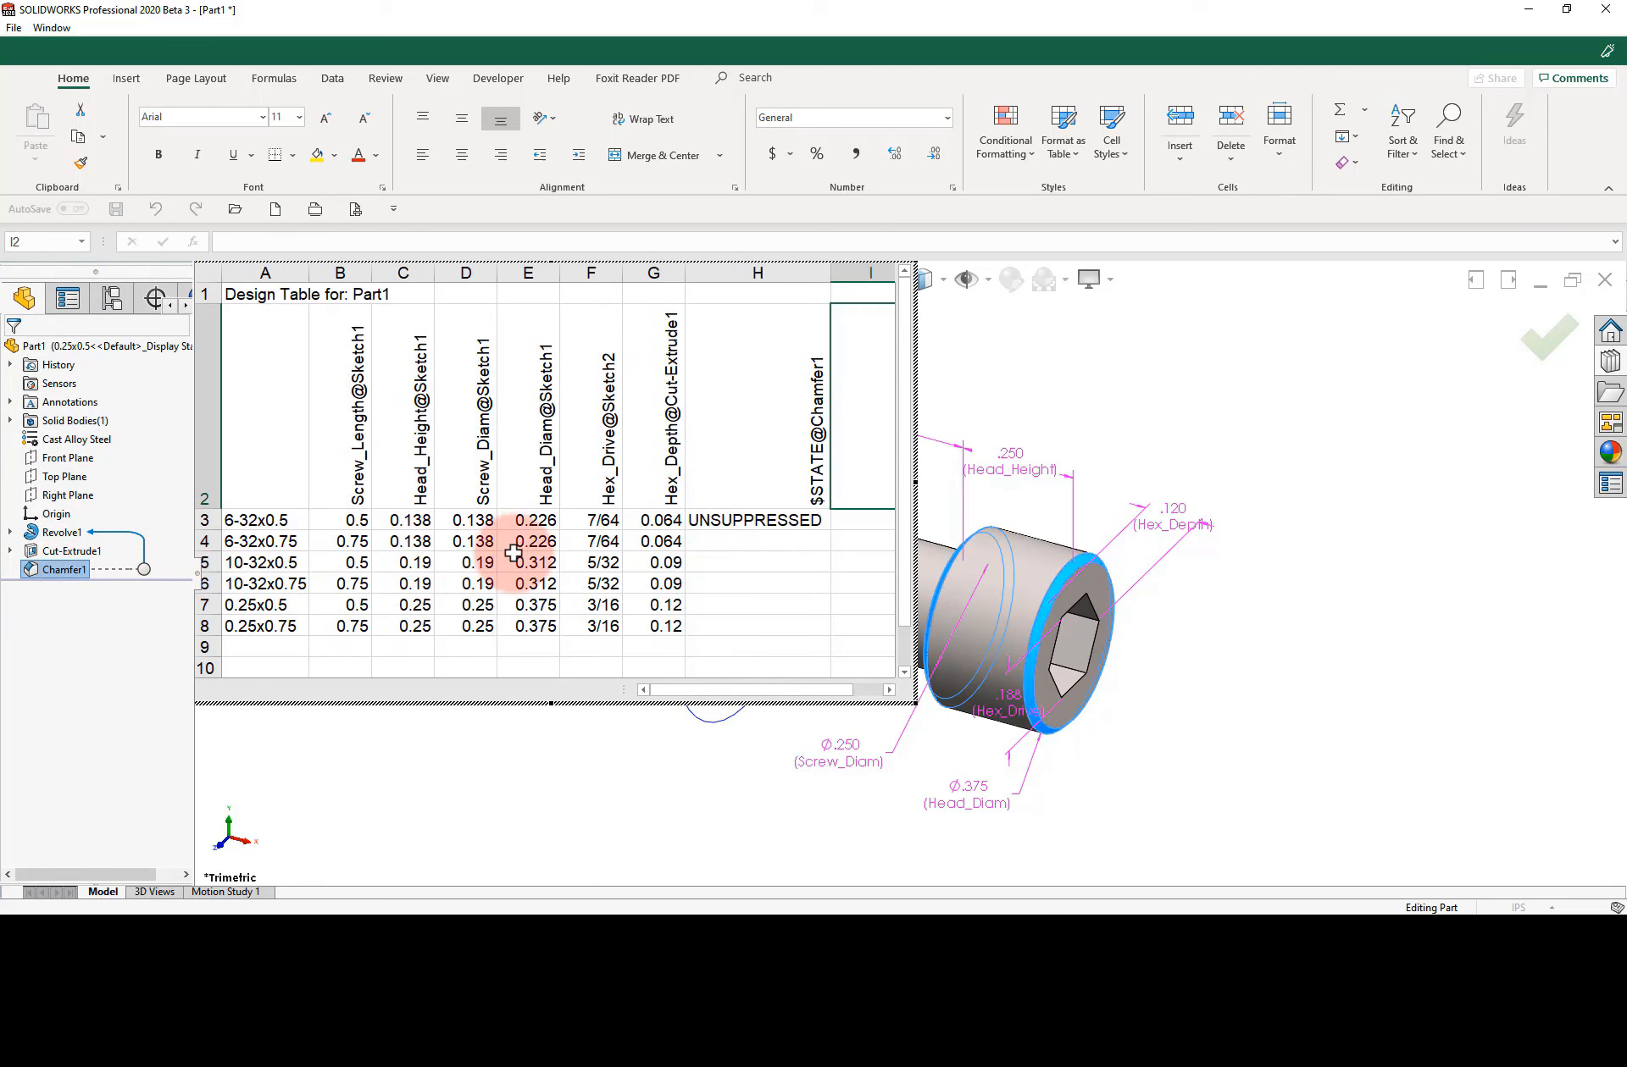
left_click(793, 525)
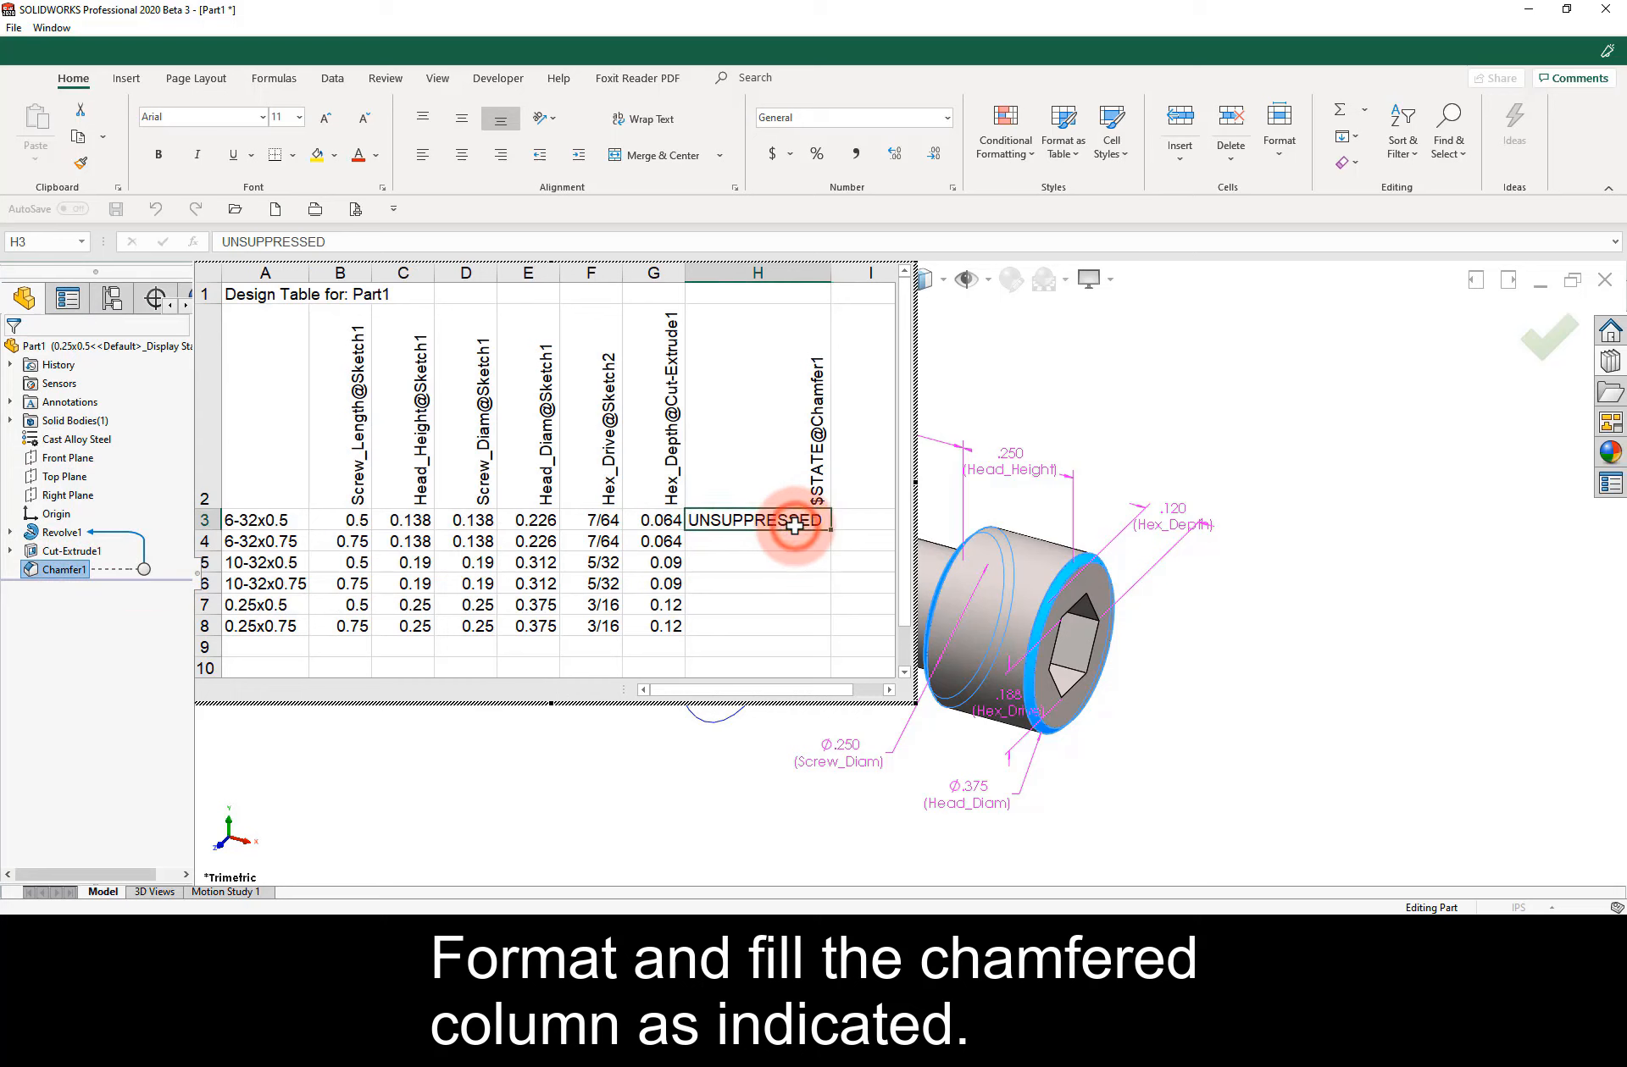
type("U")
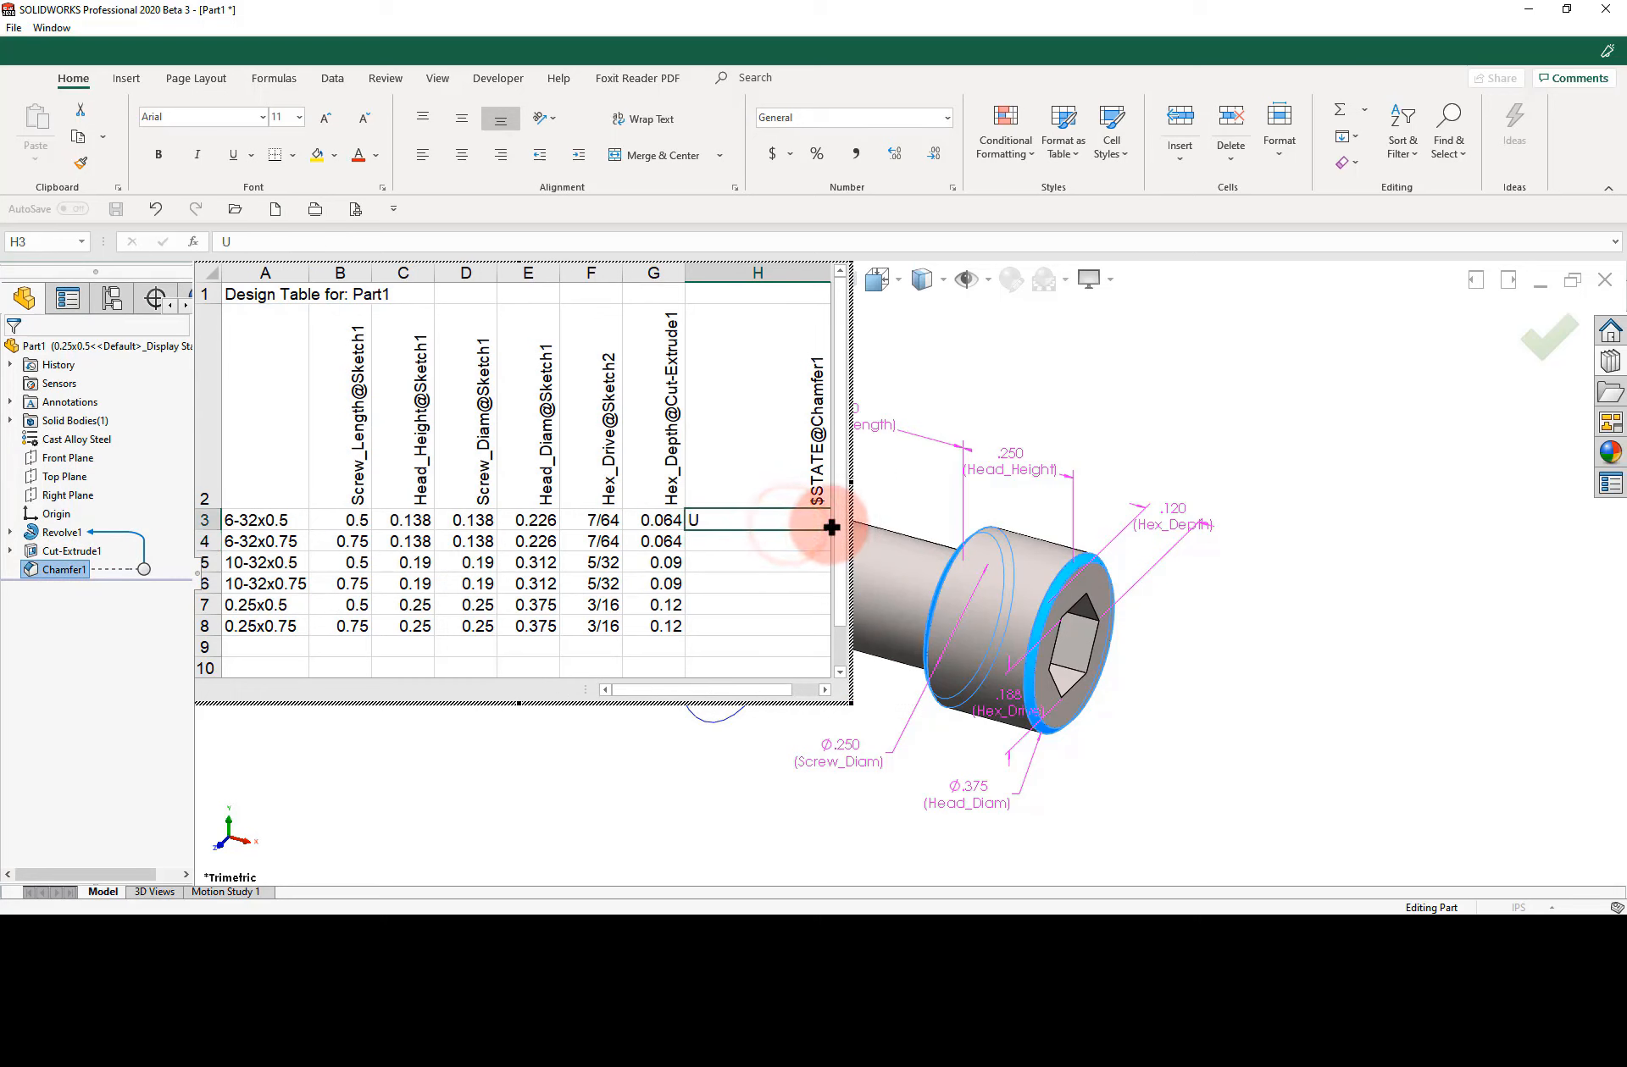
left_click_drag(830, 532, 796, 642)
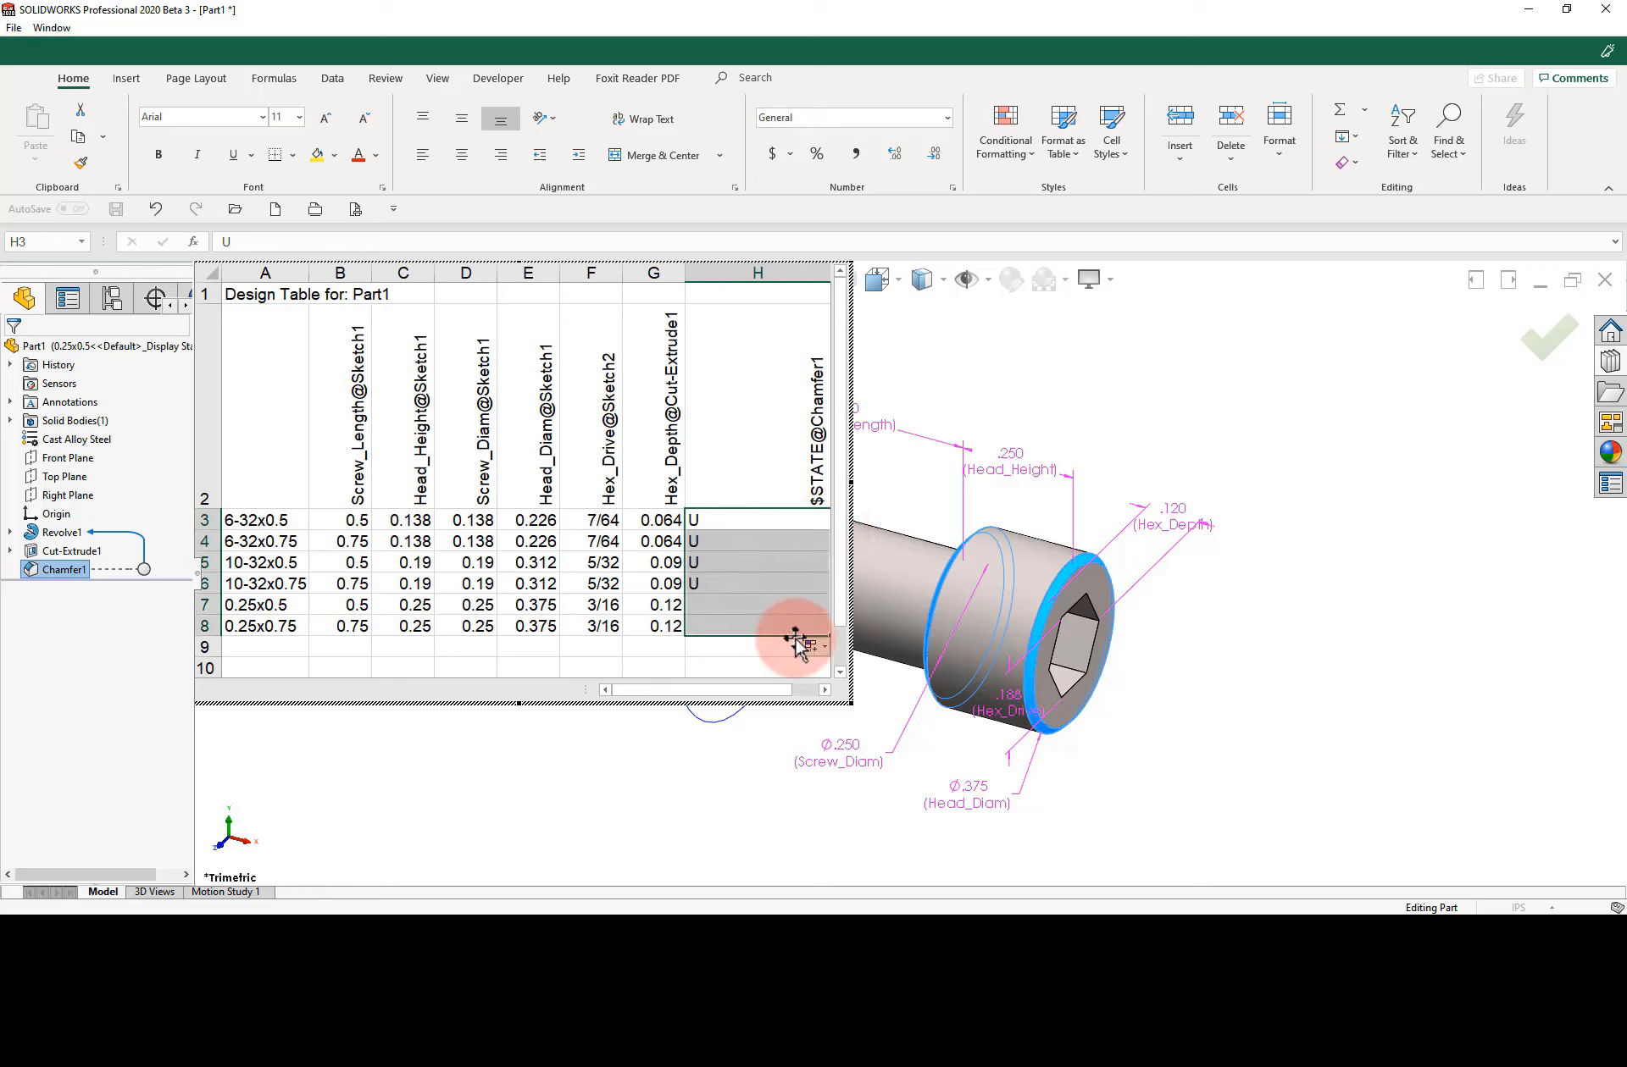
Copy the 0.25x0.75 configuration in row 8 and paste it into row 9.
left_click(206, 627)
right_click(208, 627)
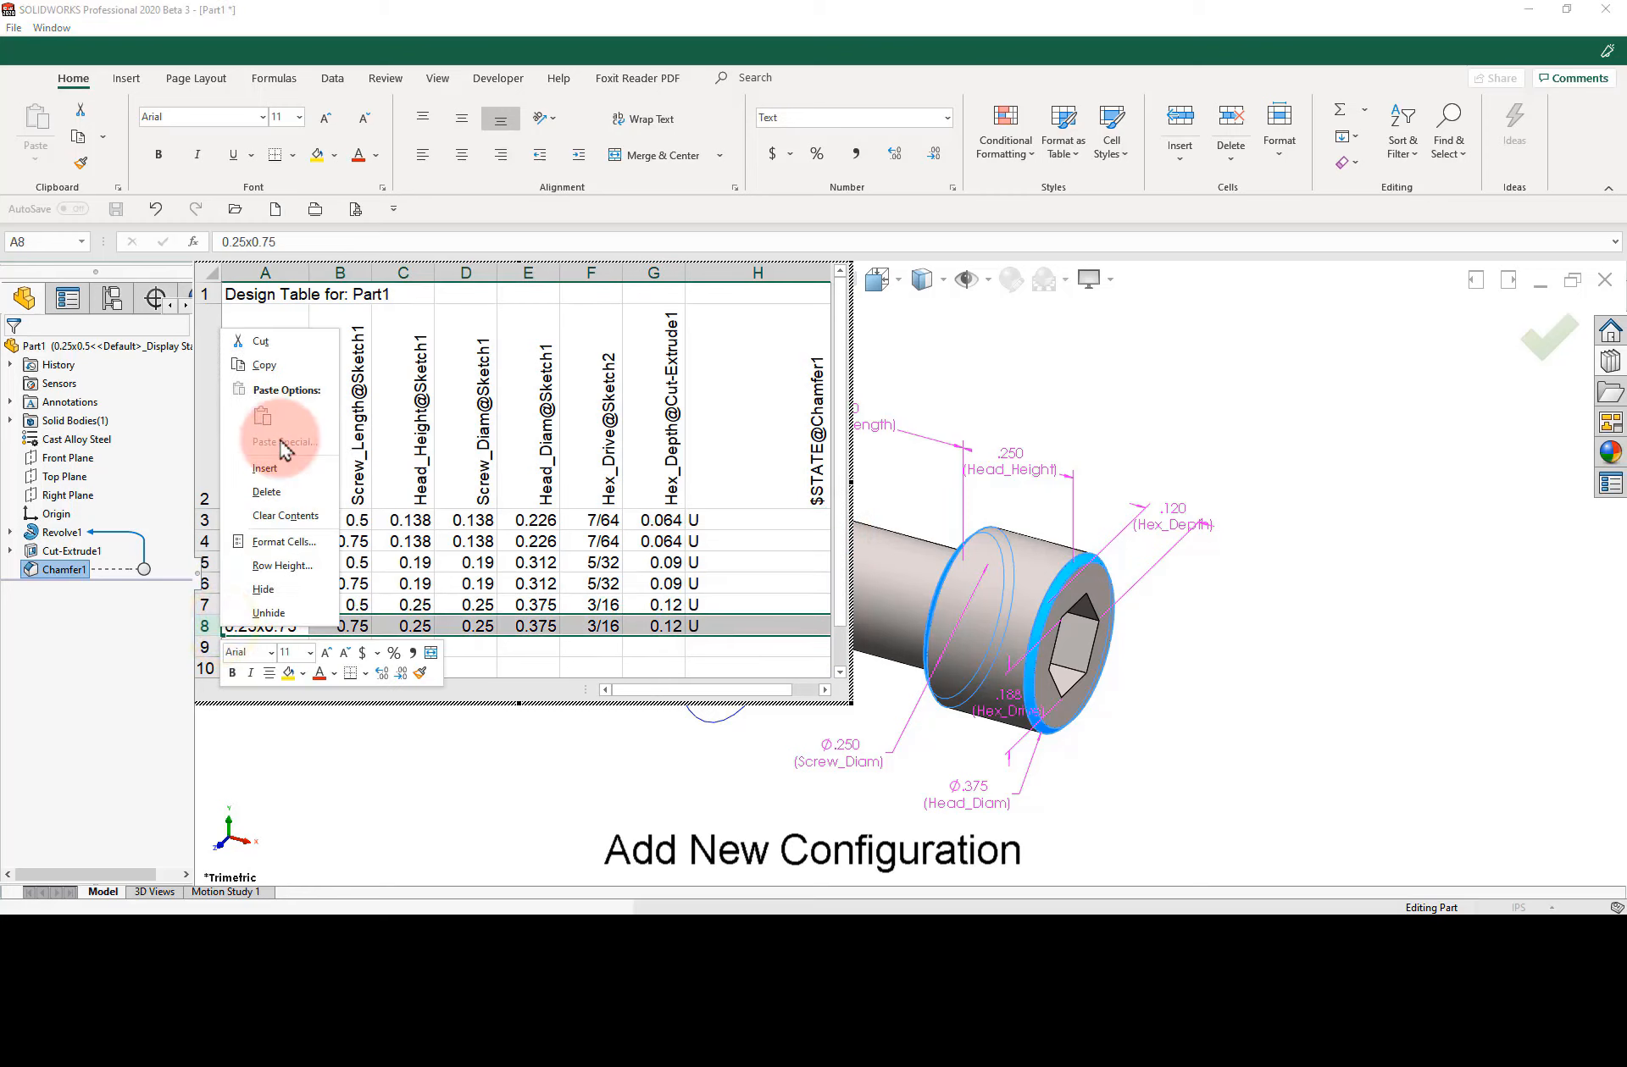
left_click(263, 364)
left_click(205, 647)
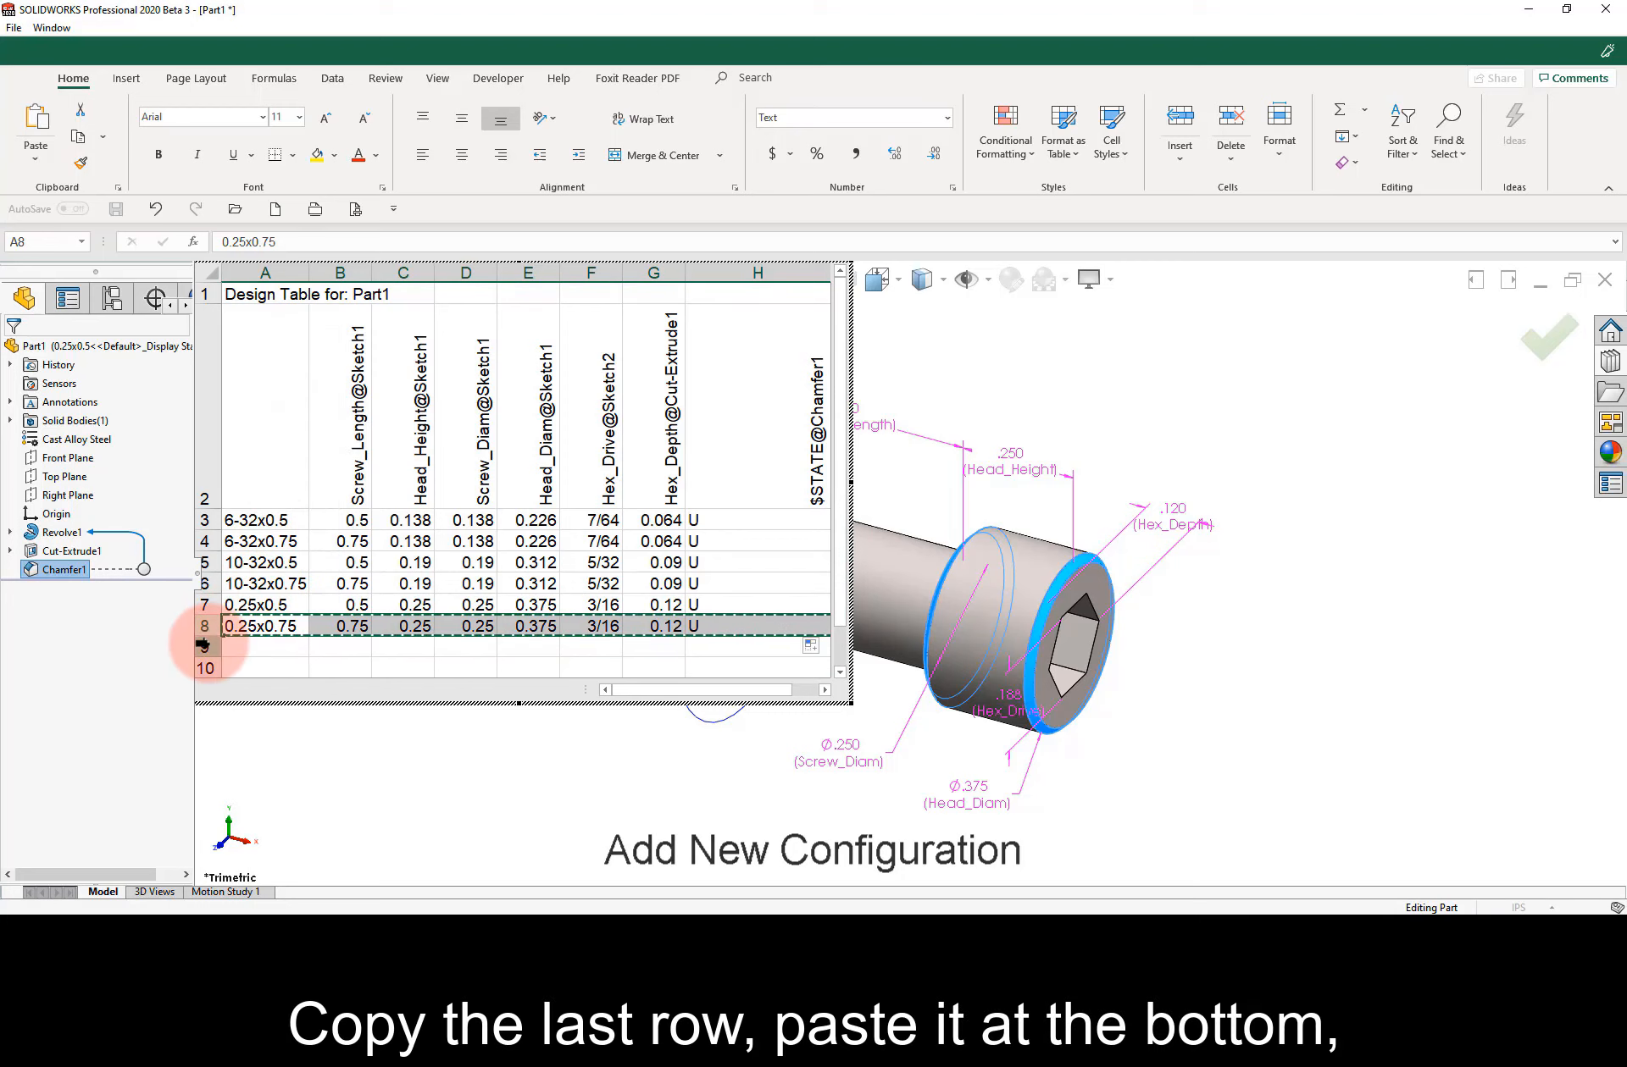
right_click(207, 649)
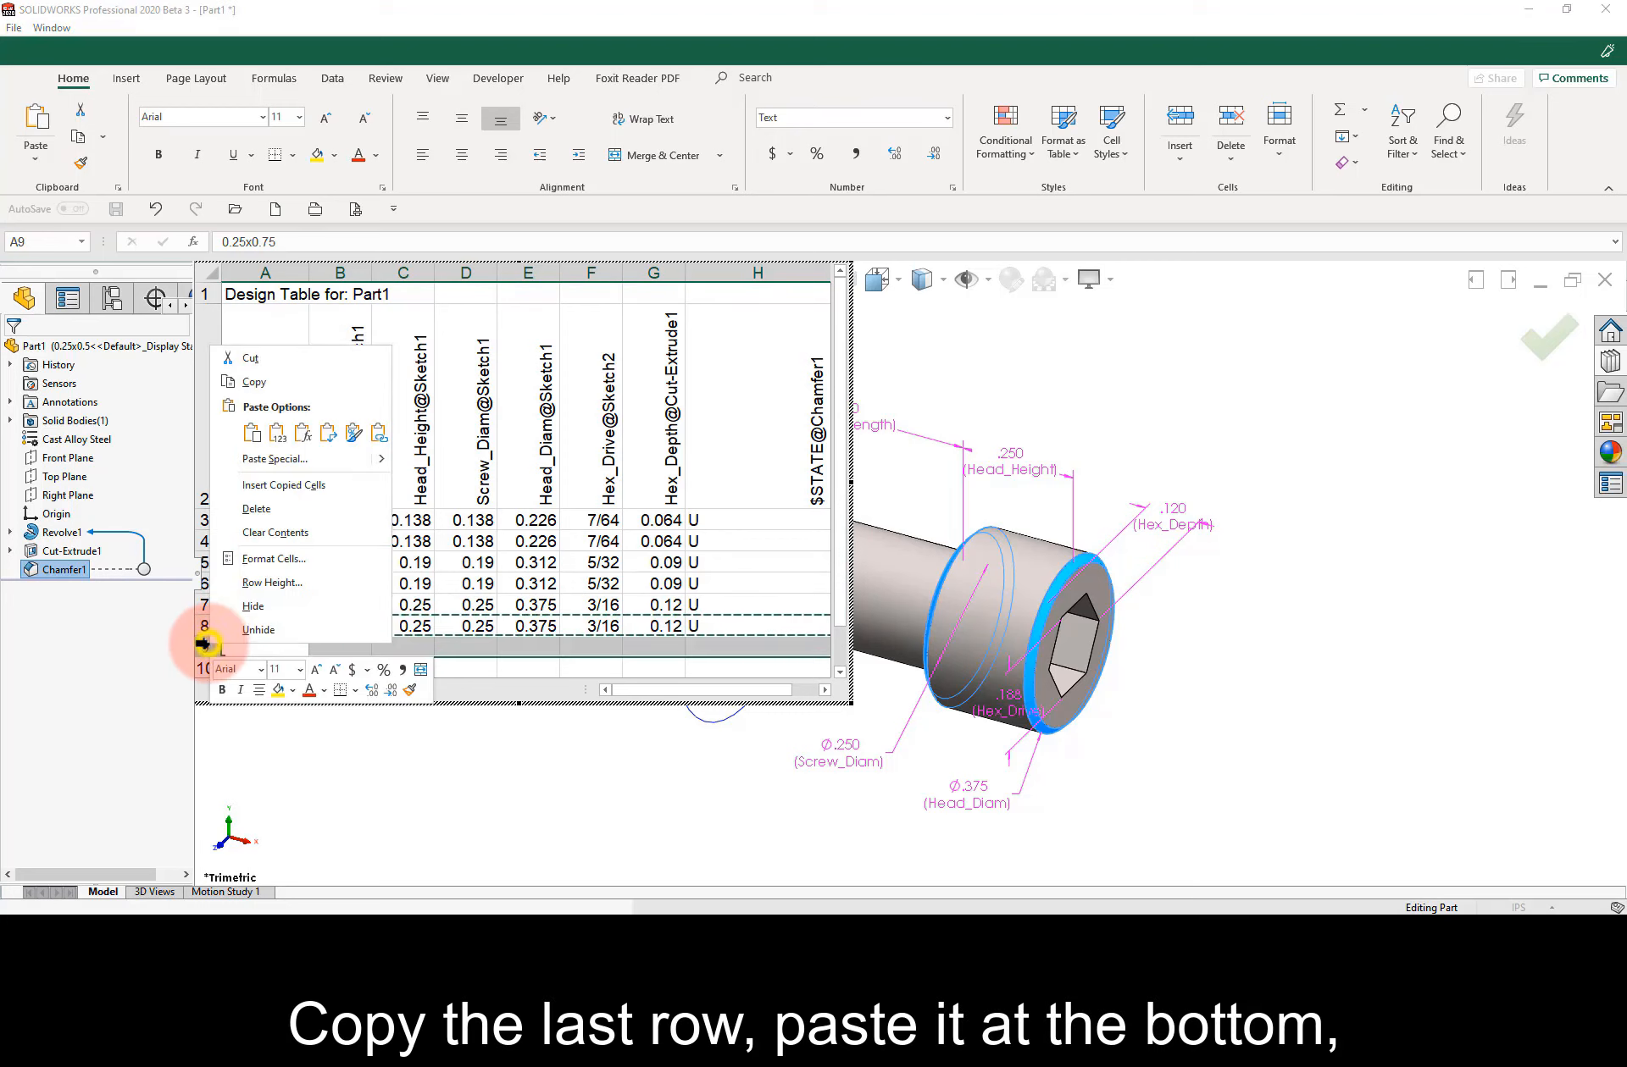
left_click(255, 436)
Rename the configuration in A9 to 0.25x0.75-NoChamfer and fit column A to its contents.
left_click(300, 644)
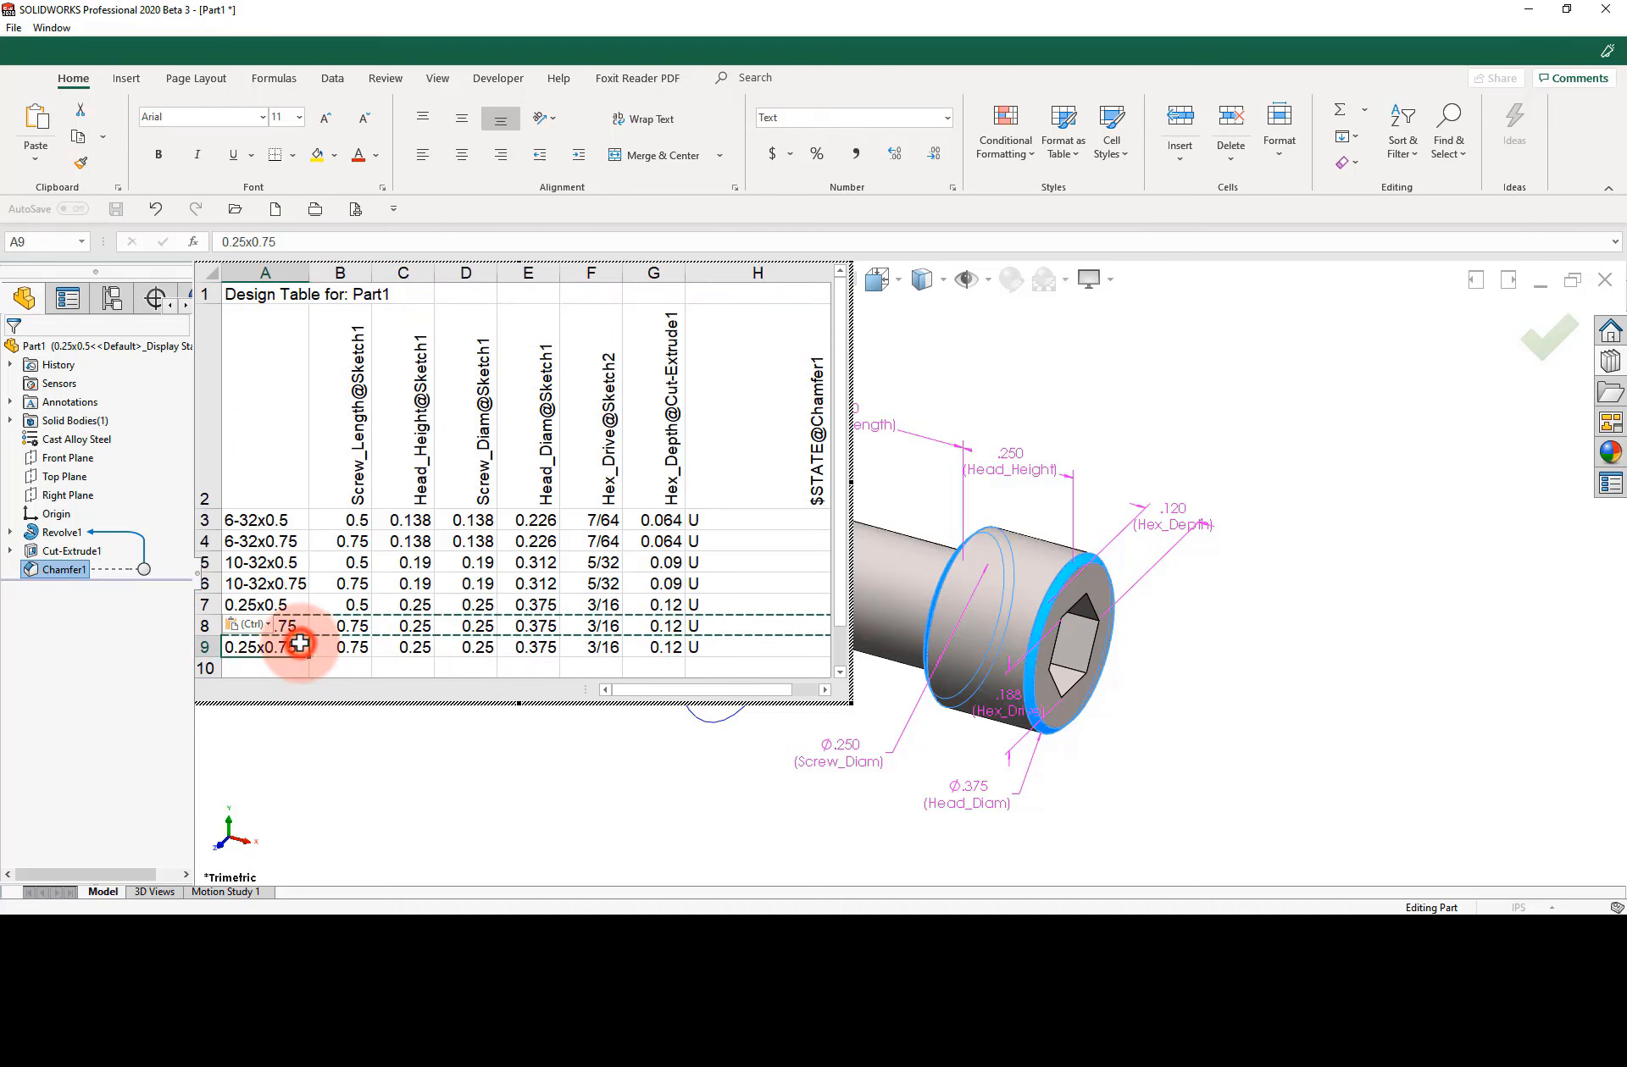
left_click(377, 244)
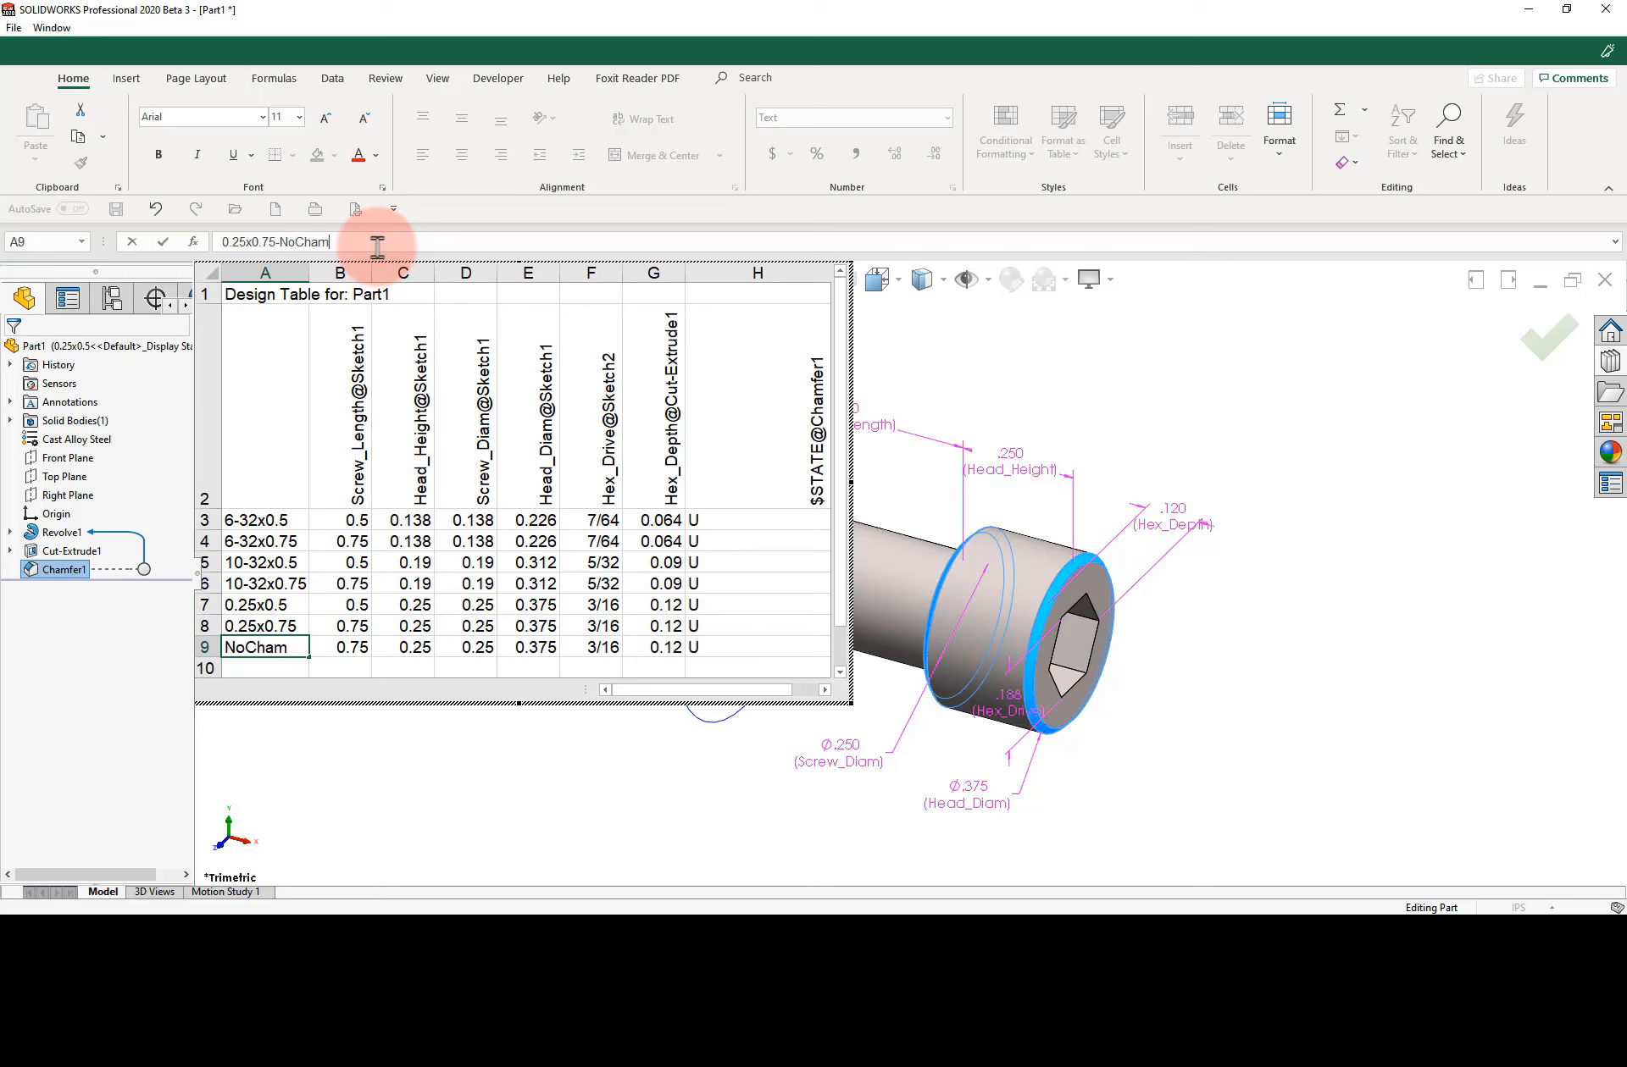
key("Return")
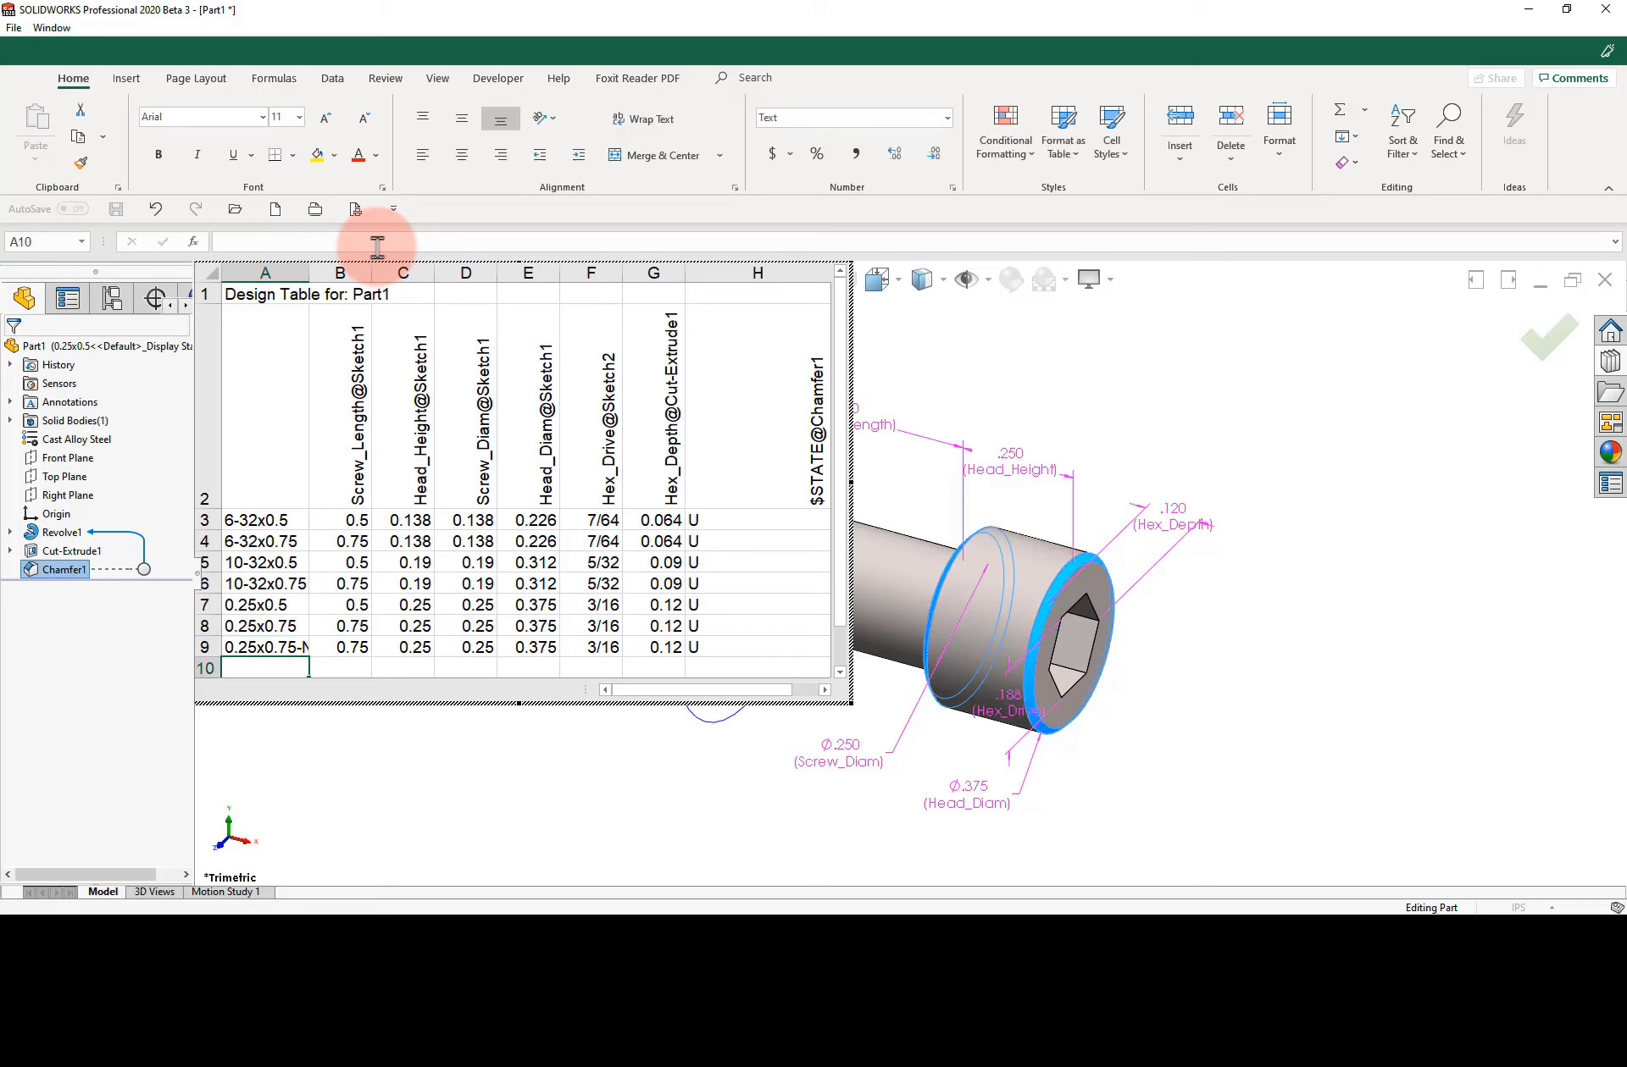
double_click(307, 270)
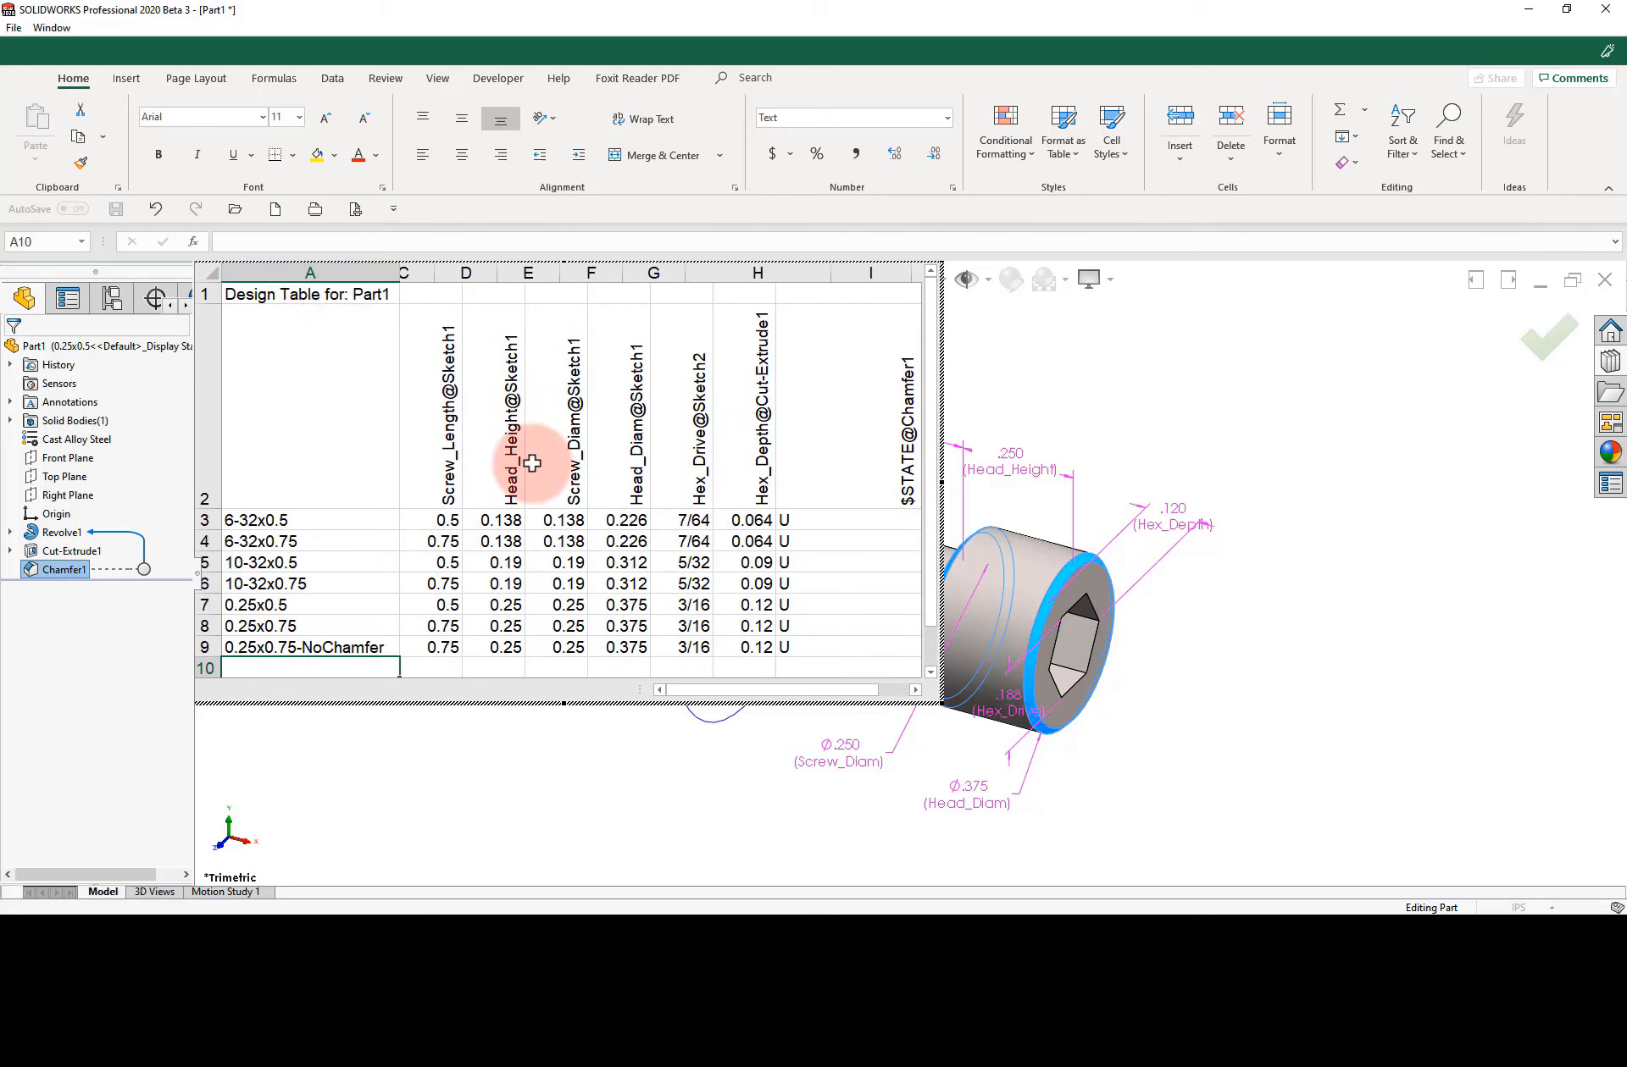
Set the Chamfer1 state in H9 to S and fit column H to its contents.
left_click(795, 648)
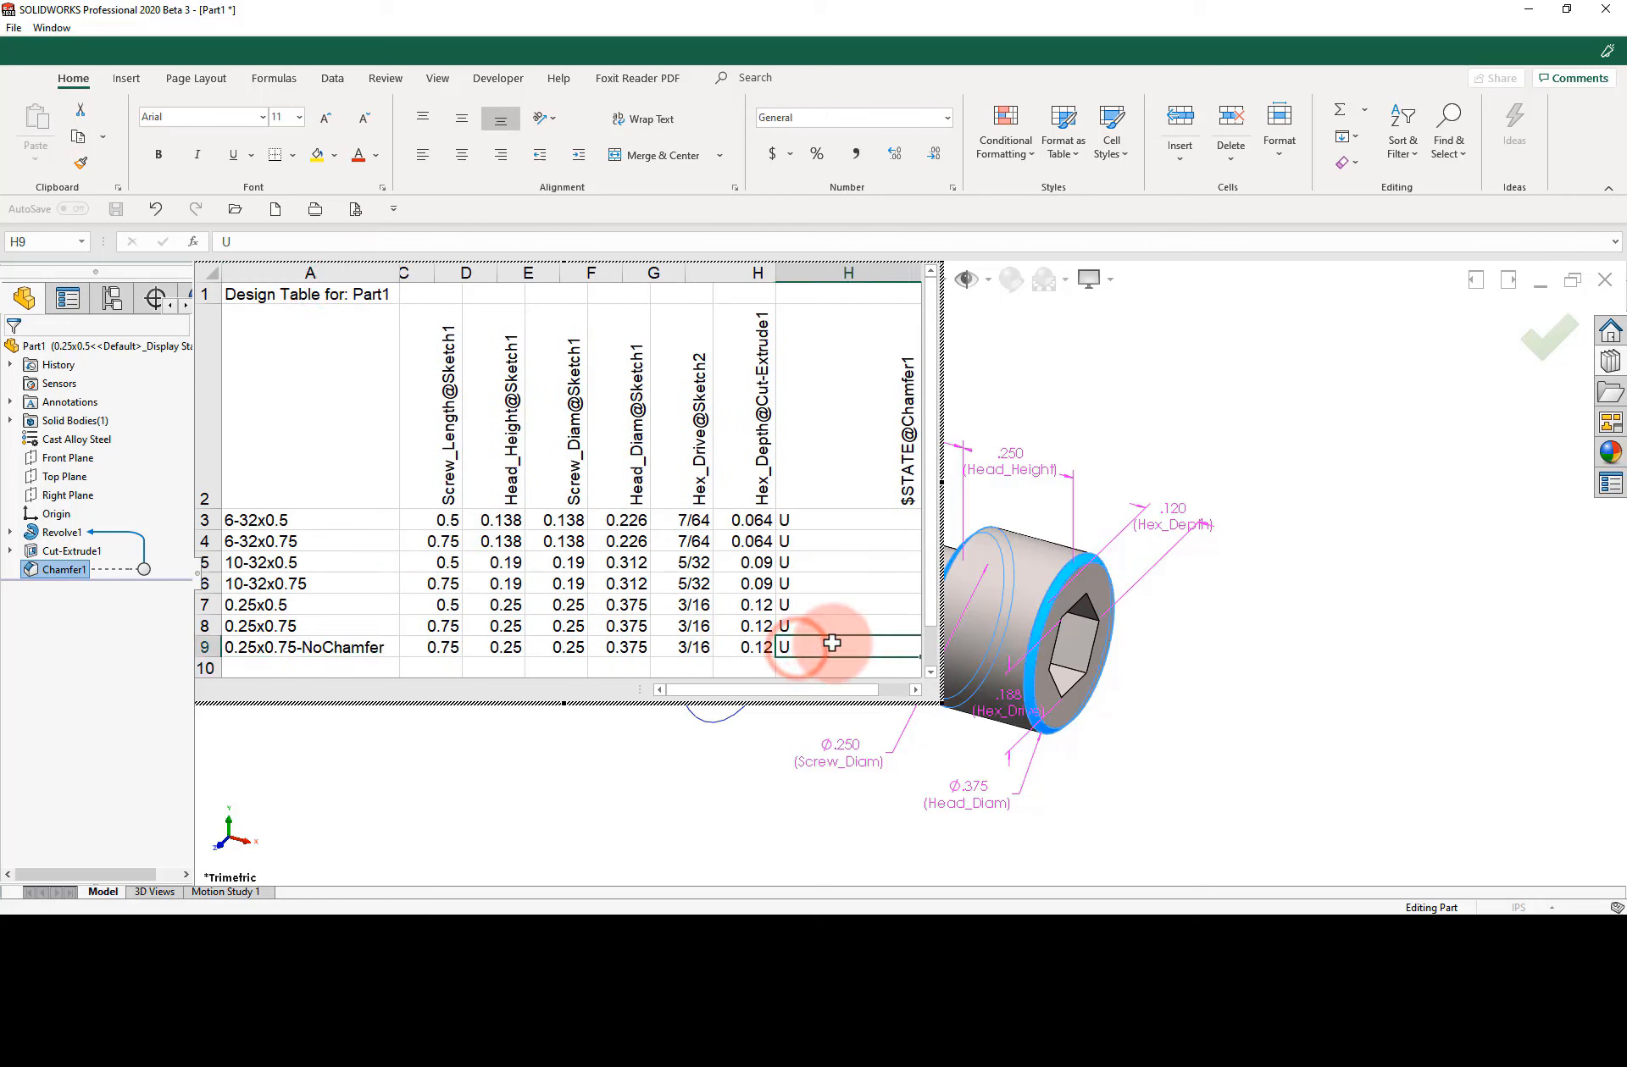
type("S")
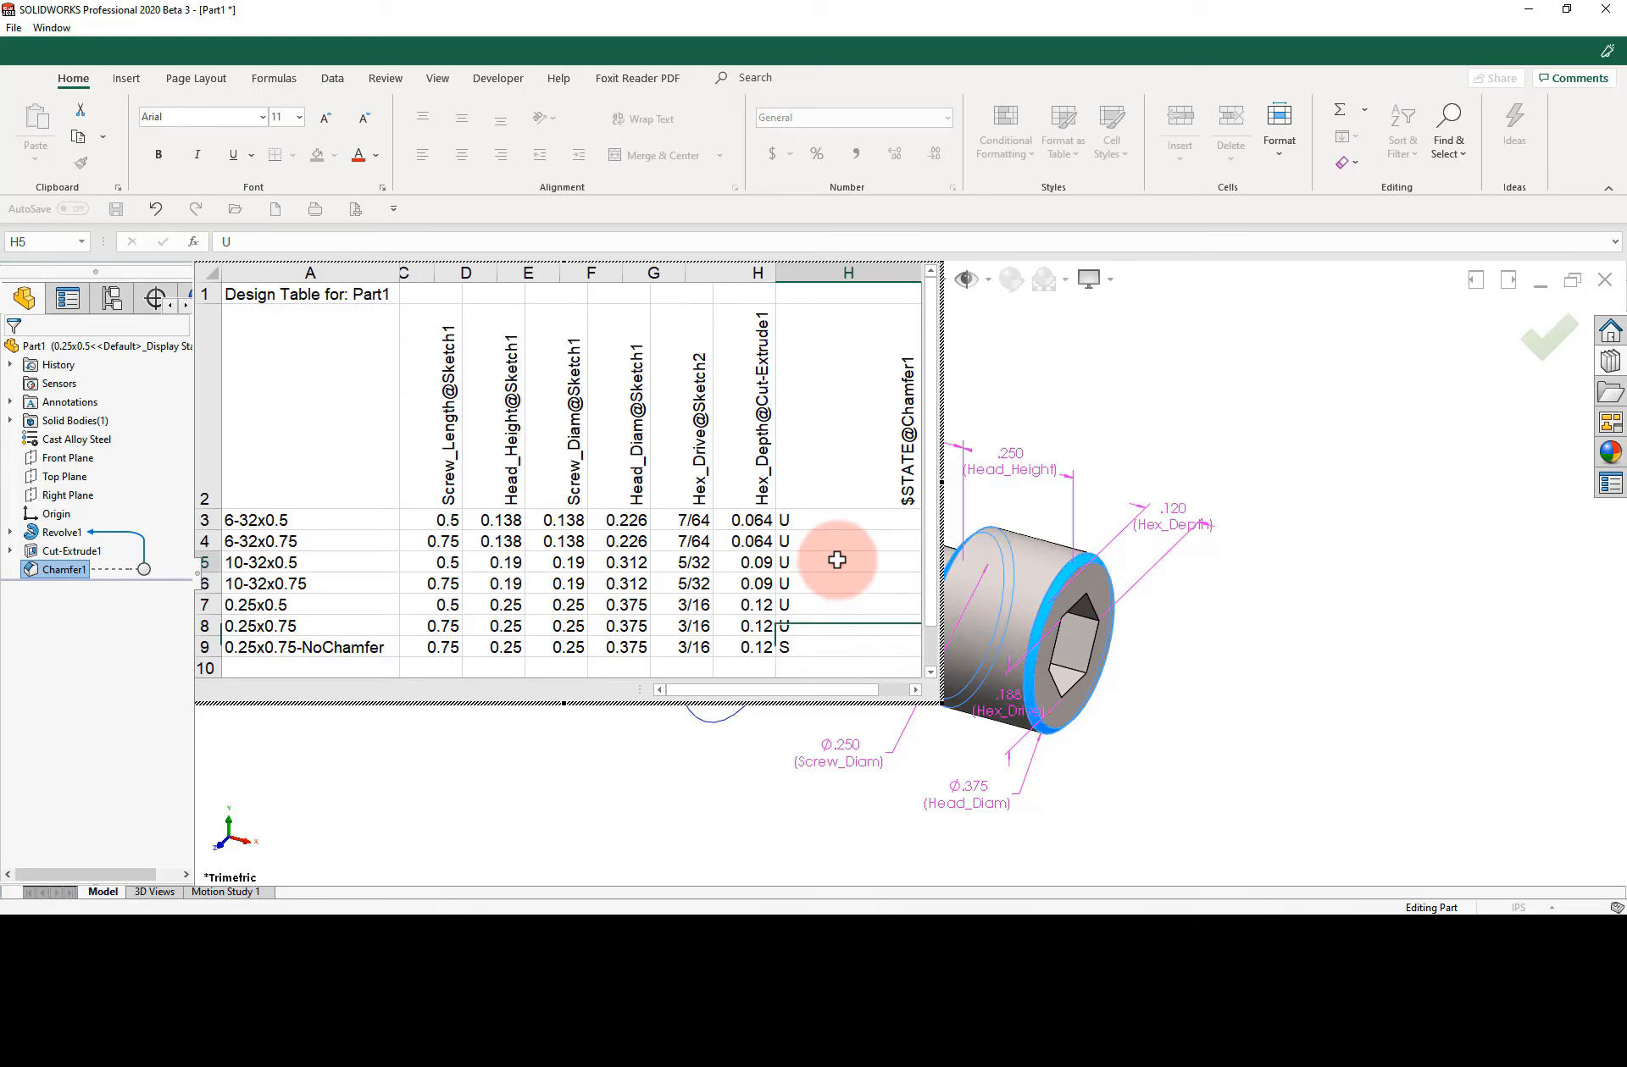
left_click(836, 561)
double_click(918, 271)
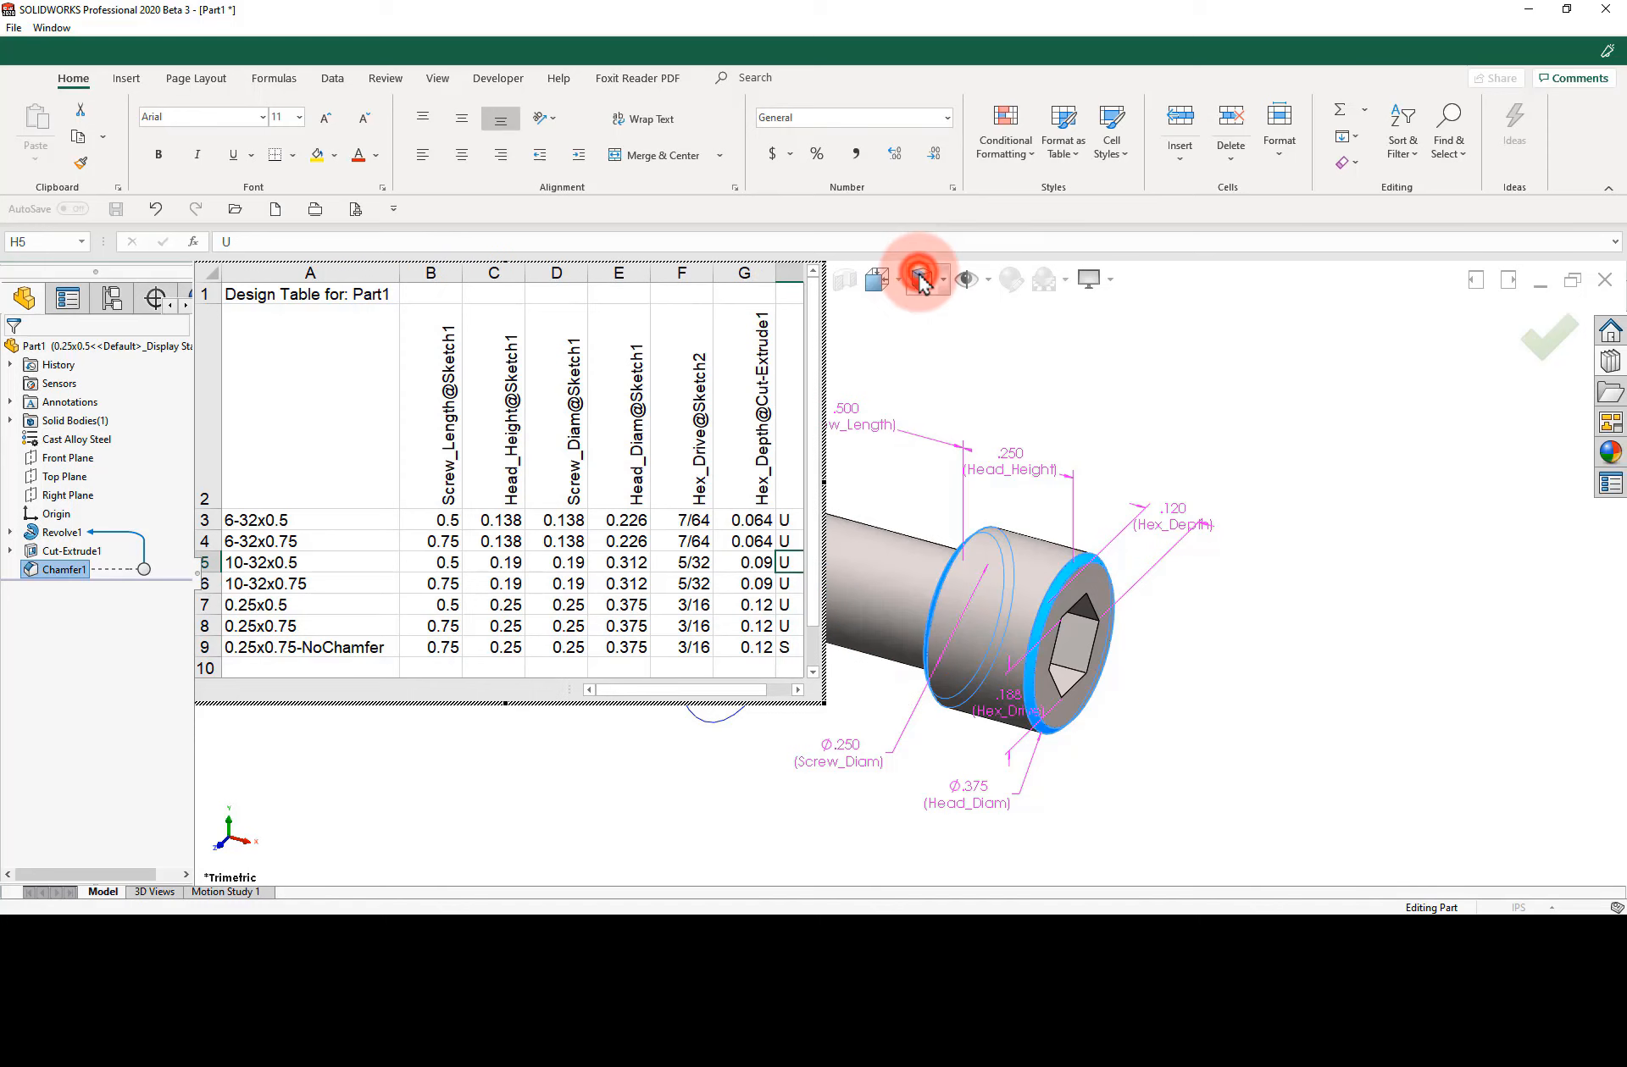
Fill the dimension headers in B2 through G2 and the configuration names in A3 through A9 with yellow.
left_click(640, 560)
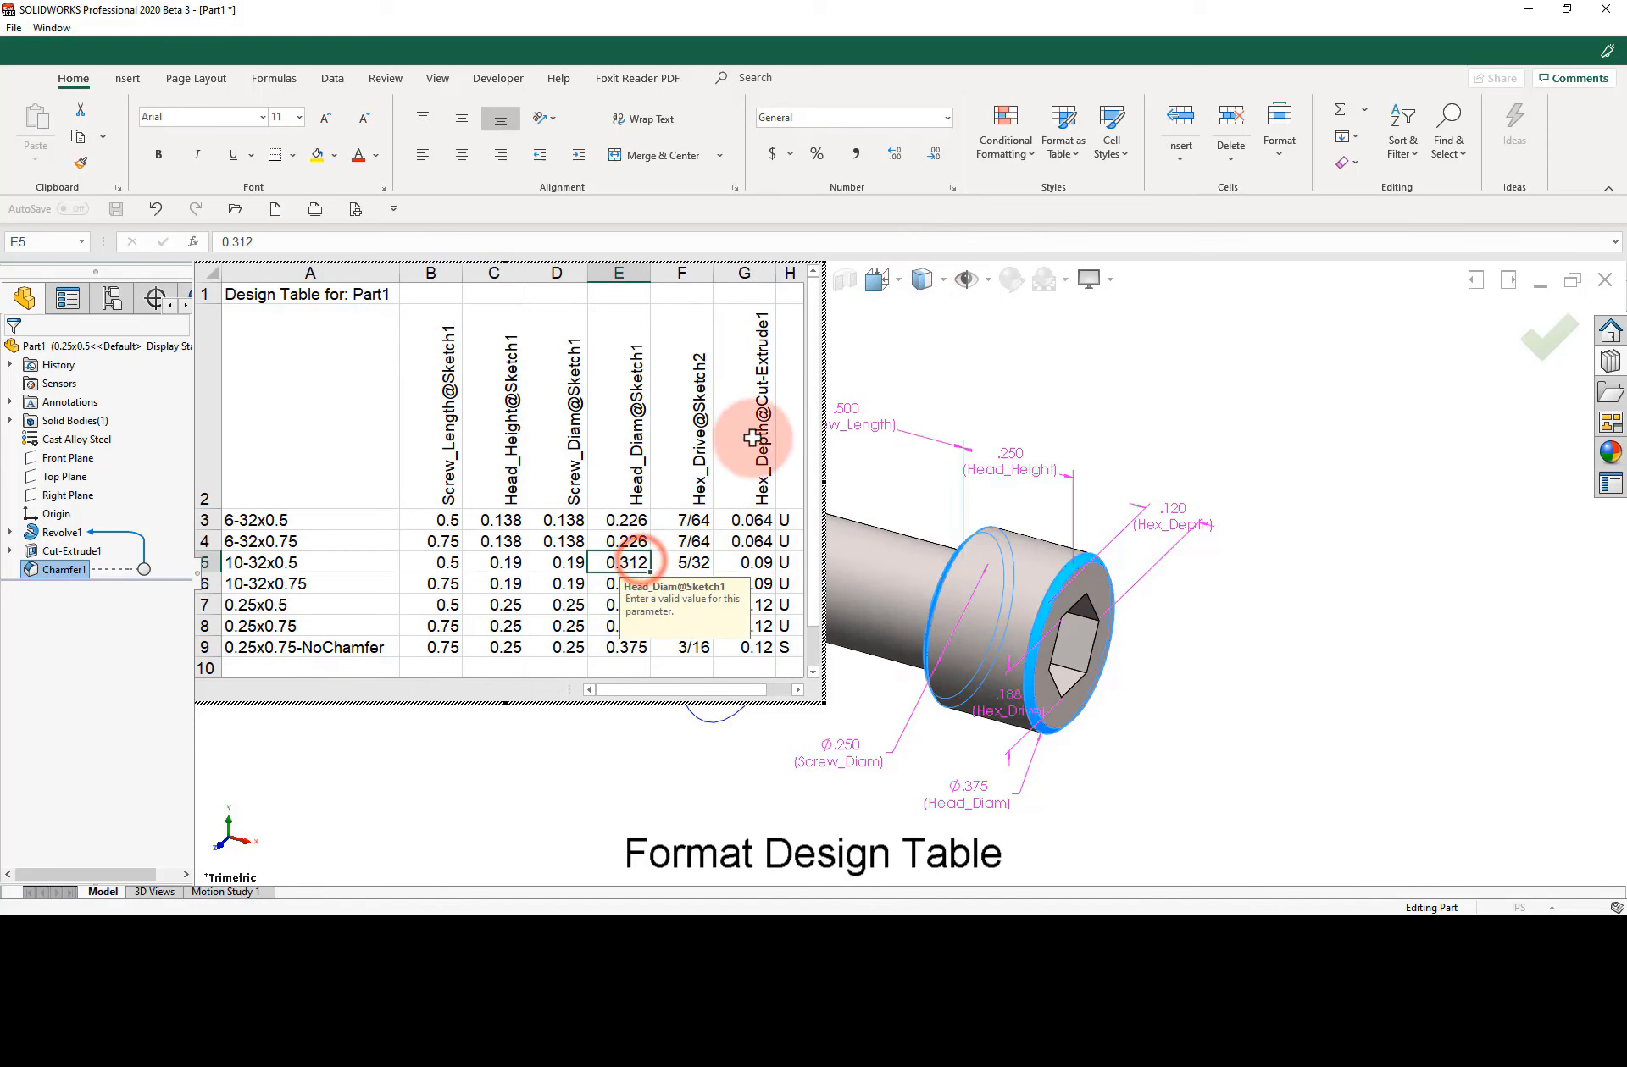
left_click_drag(752, 425, 439, 448)
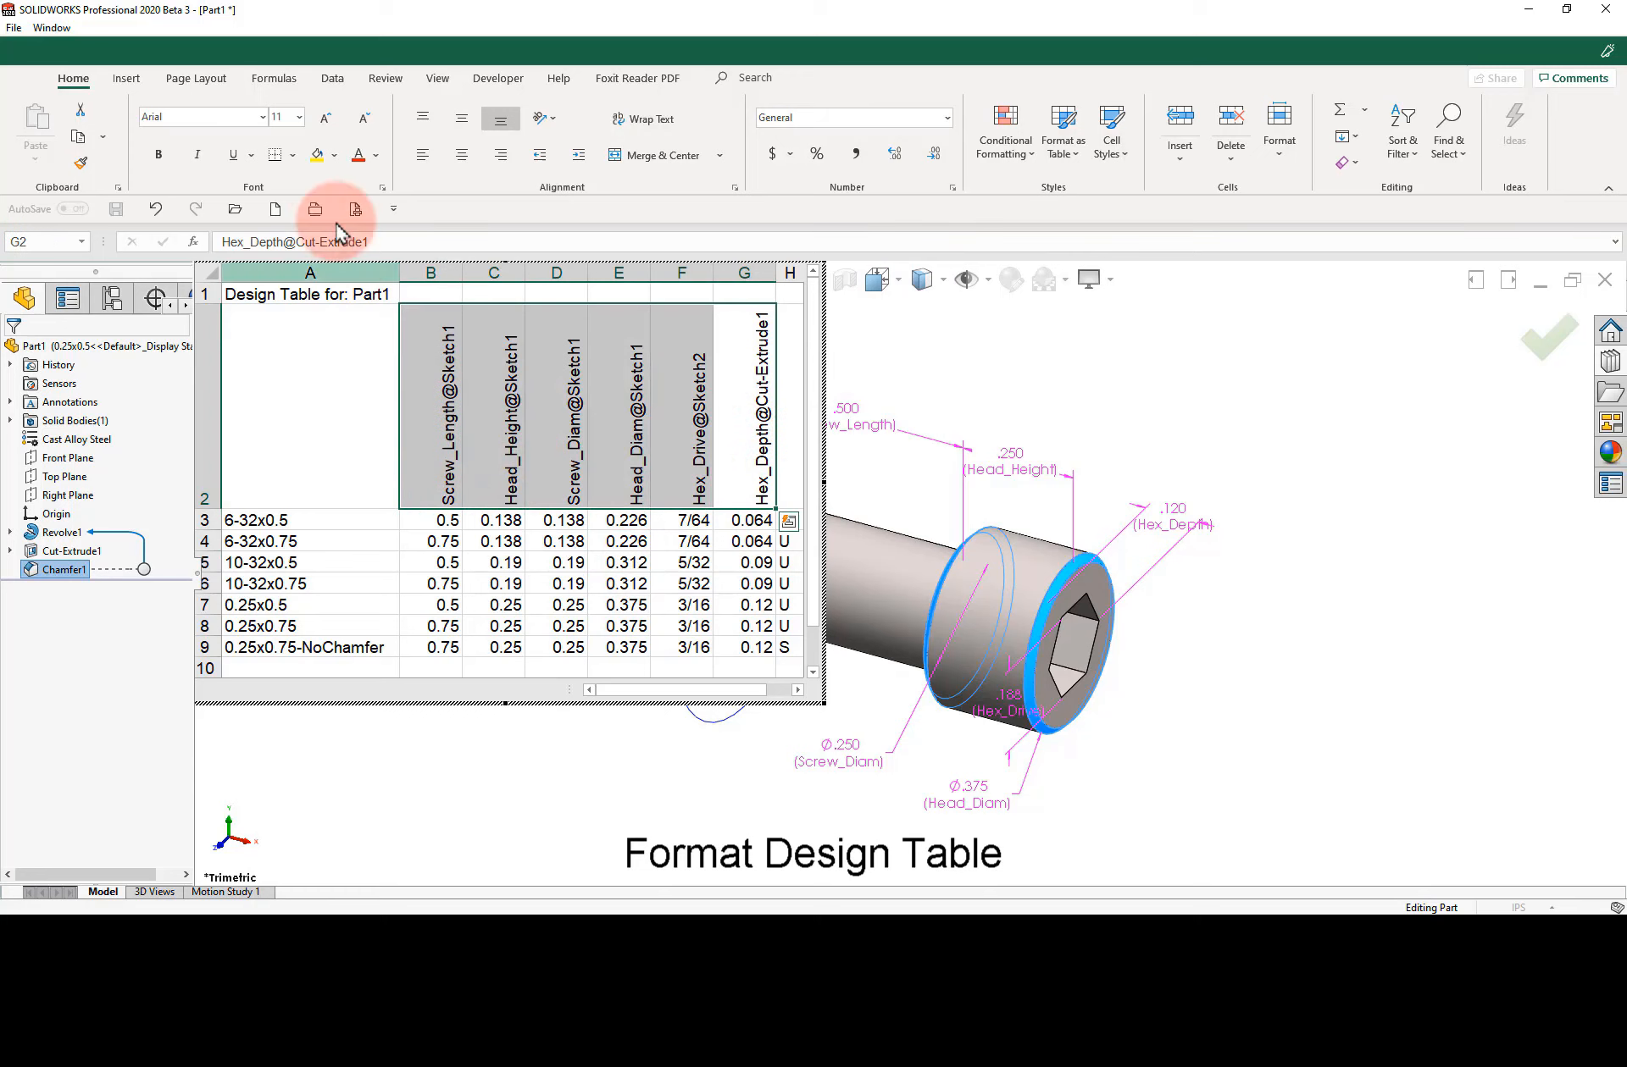
left_click(317, 154)
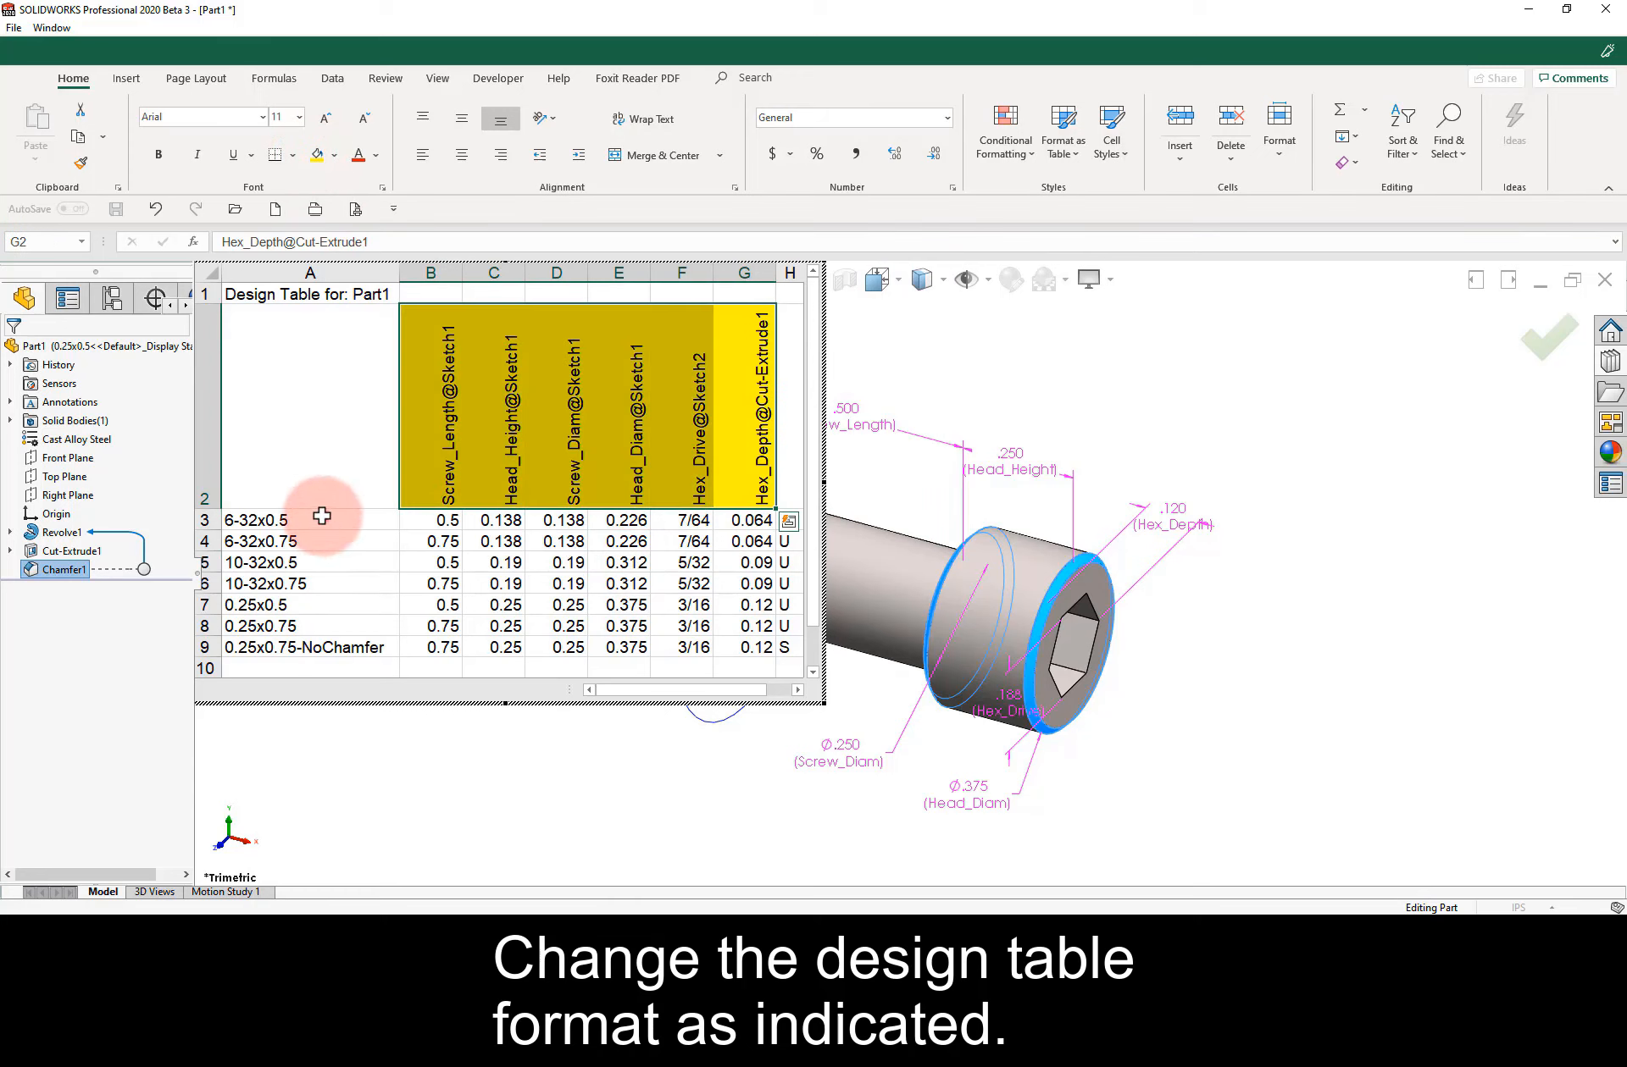
left_click_drag(323, 524, 327, 647)
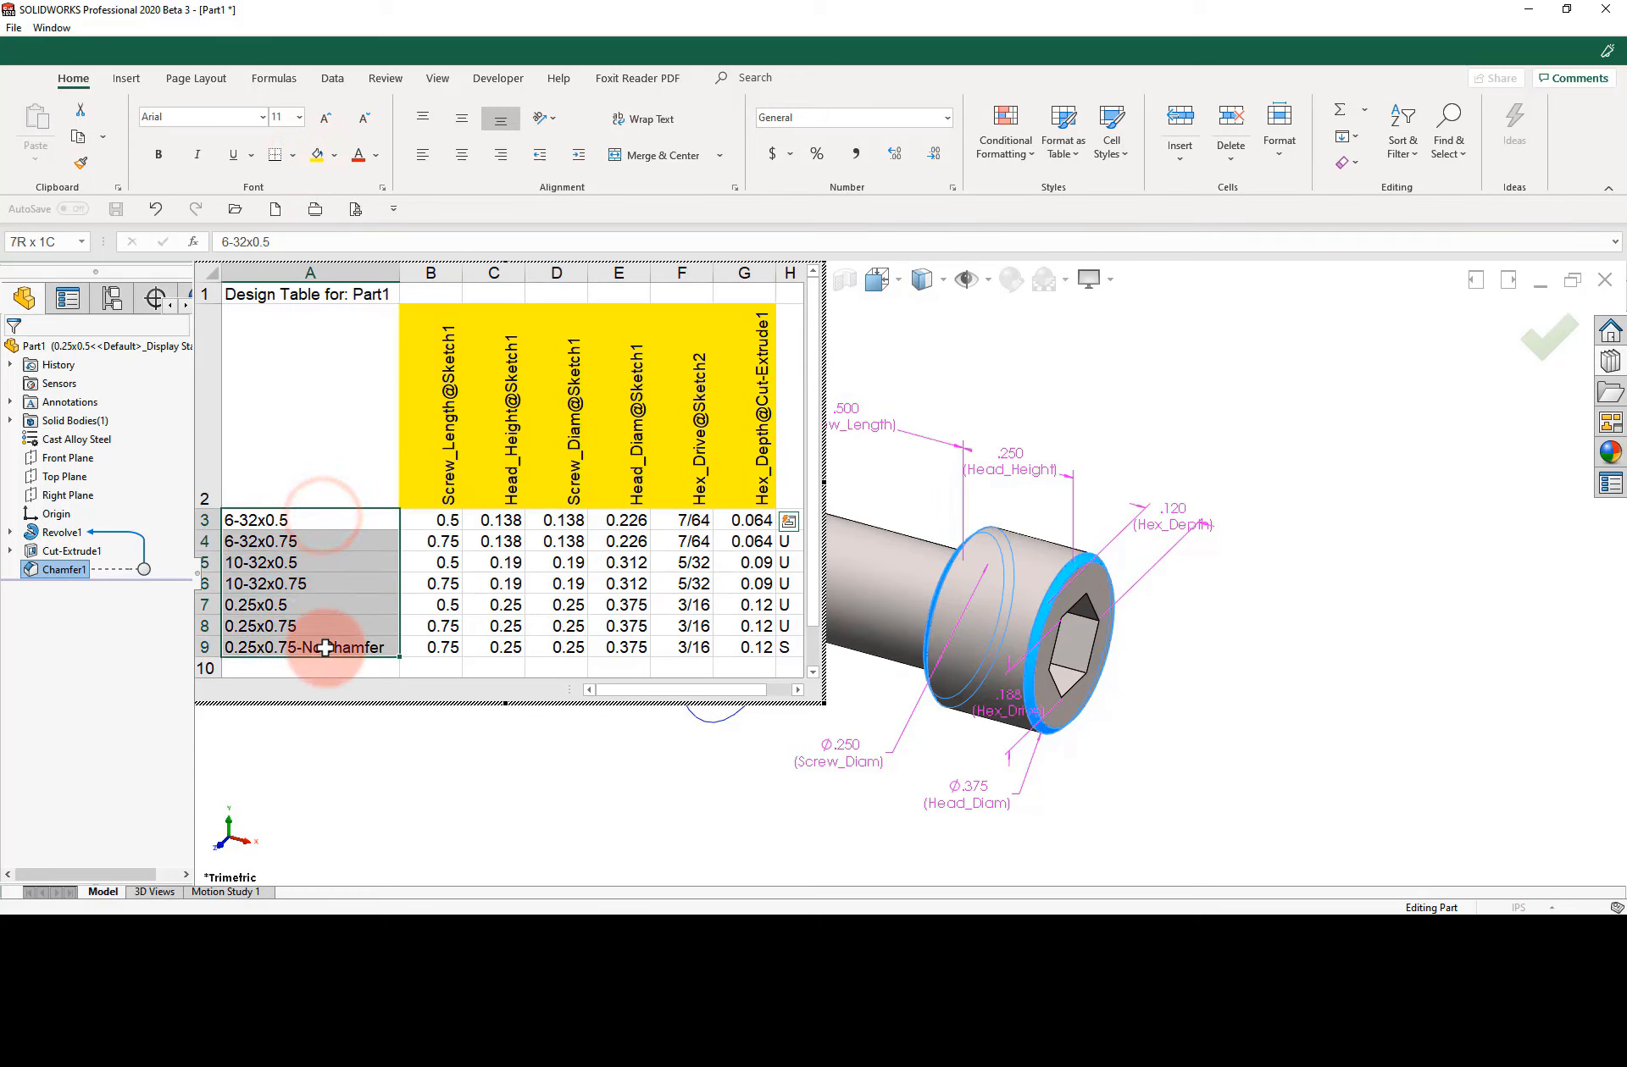
left_click(317, 155)
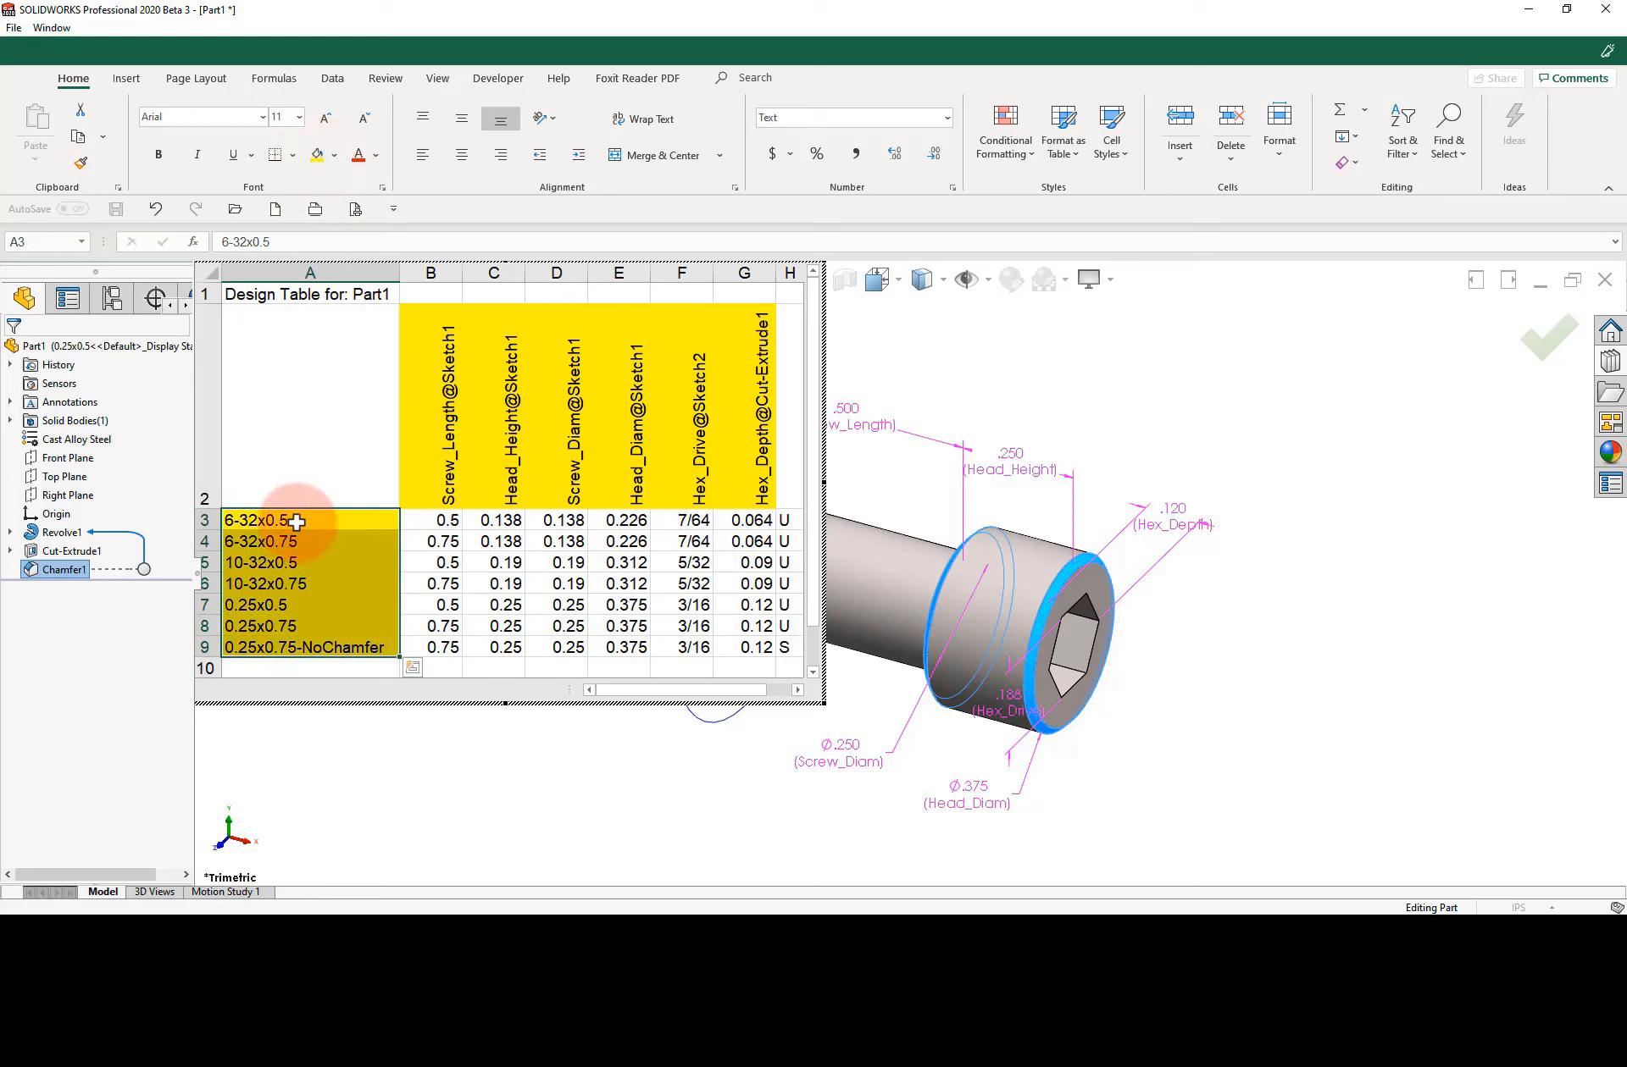
Apply all borders to the design table cells A2 through H9.
left_click_drag(298, 520, 302, 374)
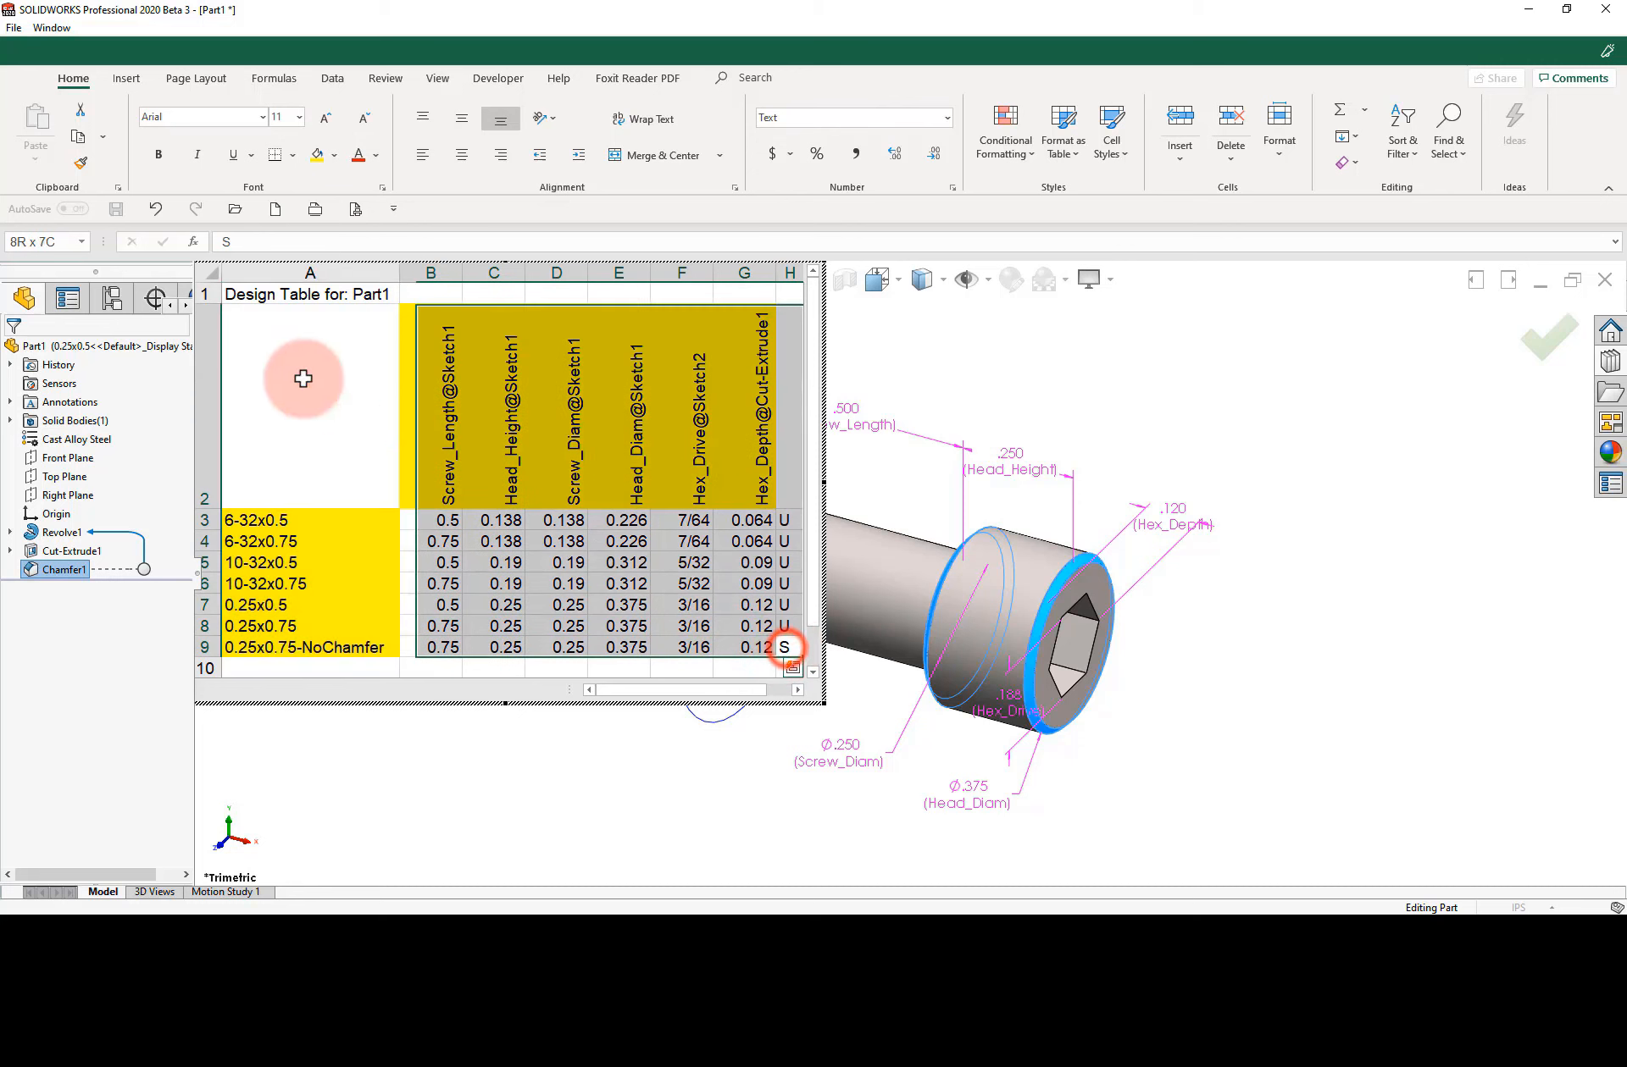
left_click(295, 155)
left_click(308, 327)
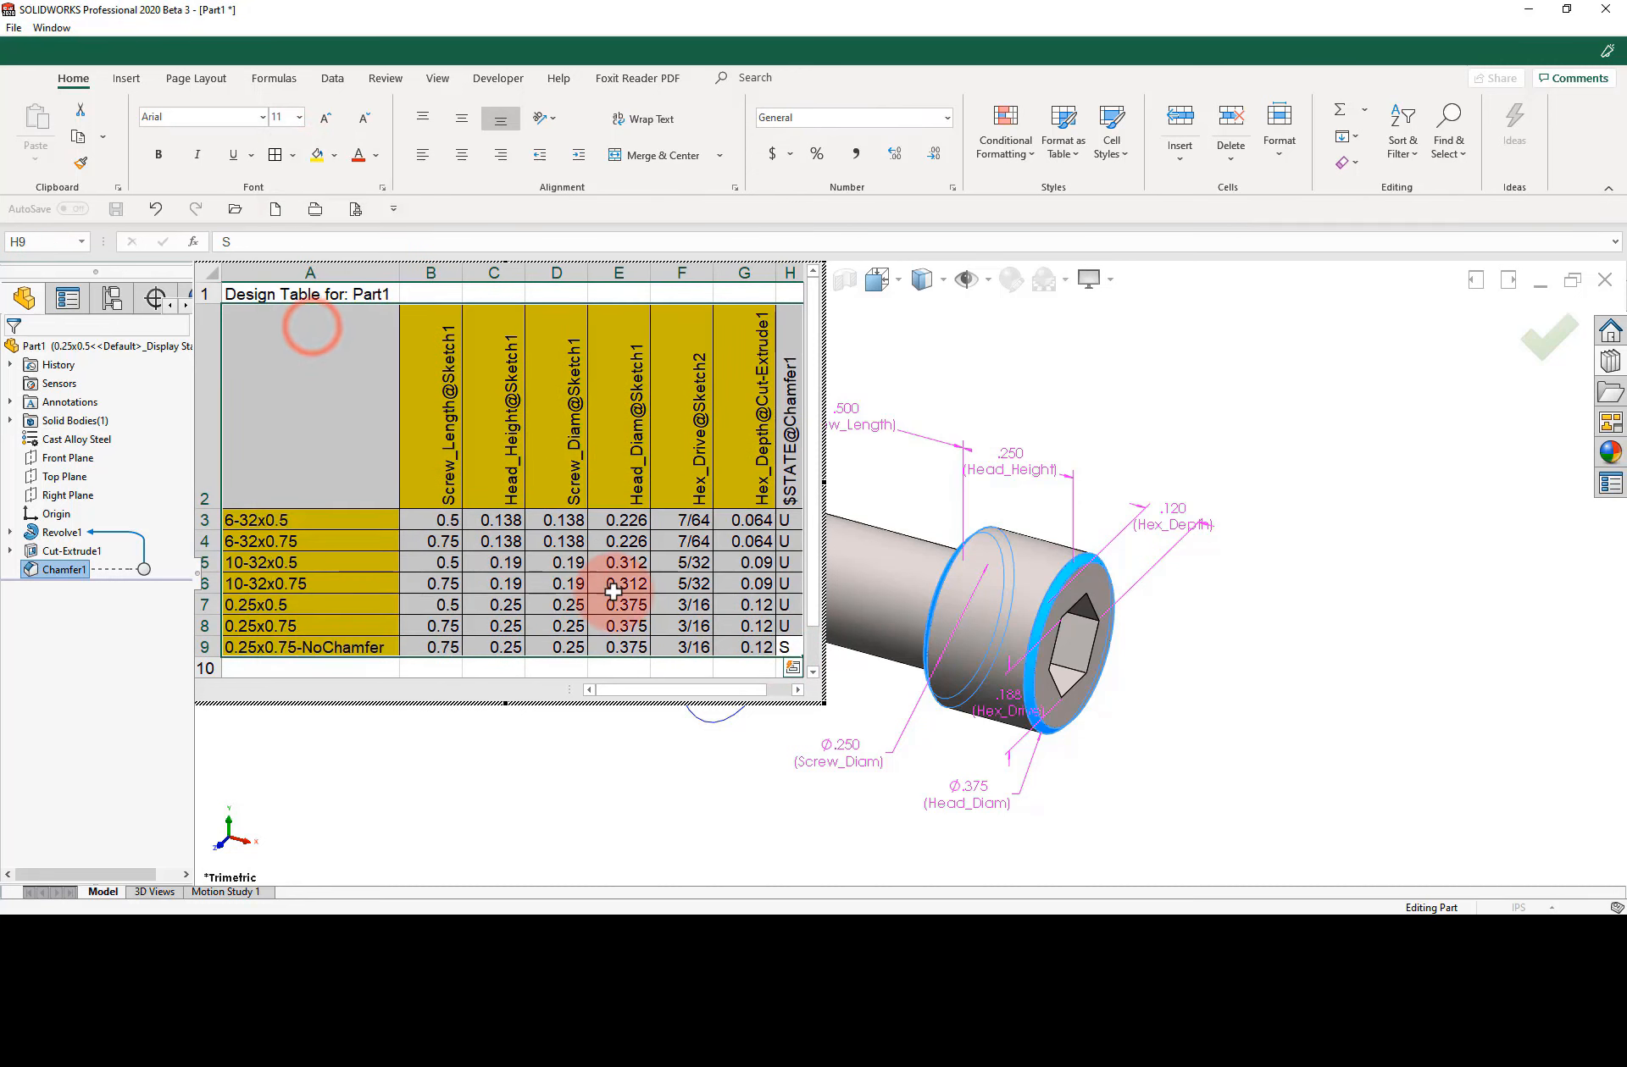
left_click(684, 604)
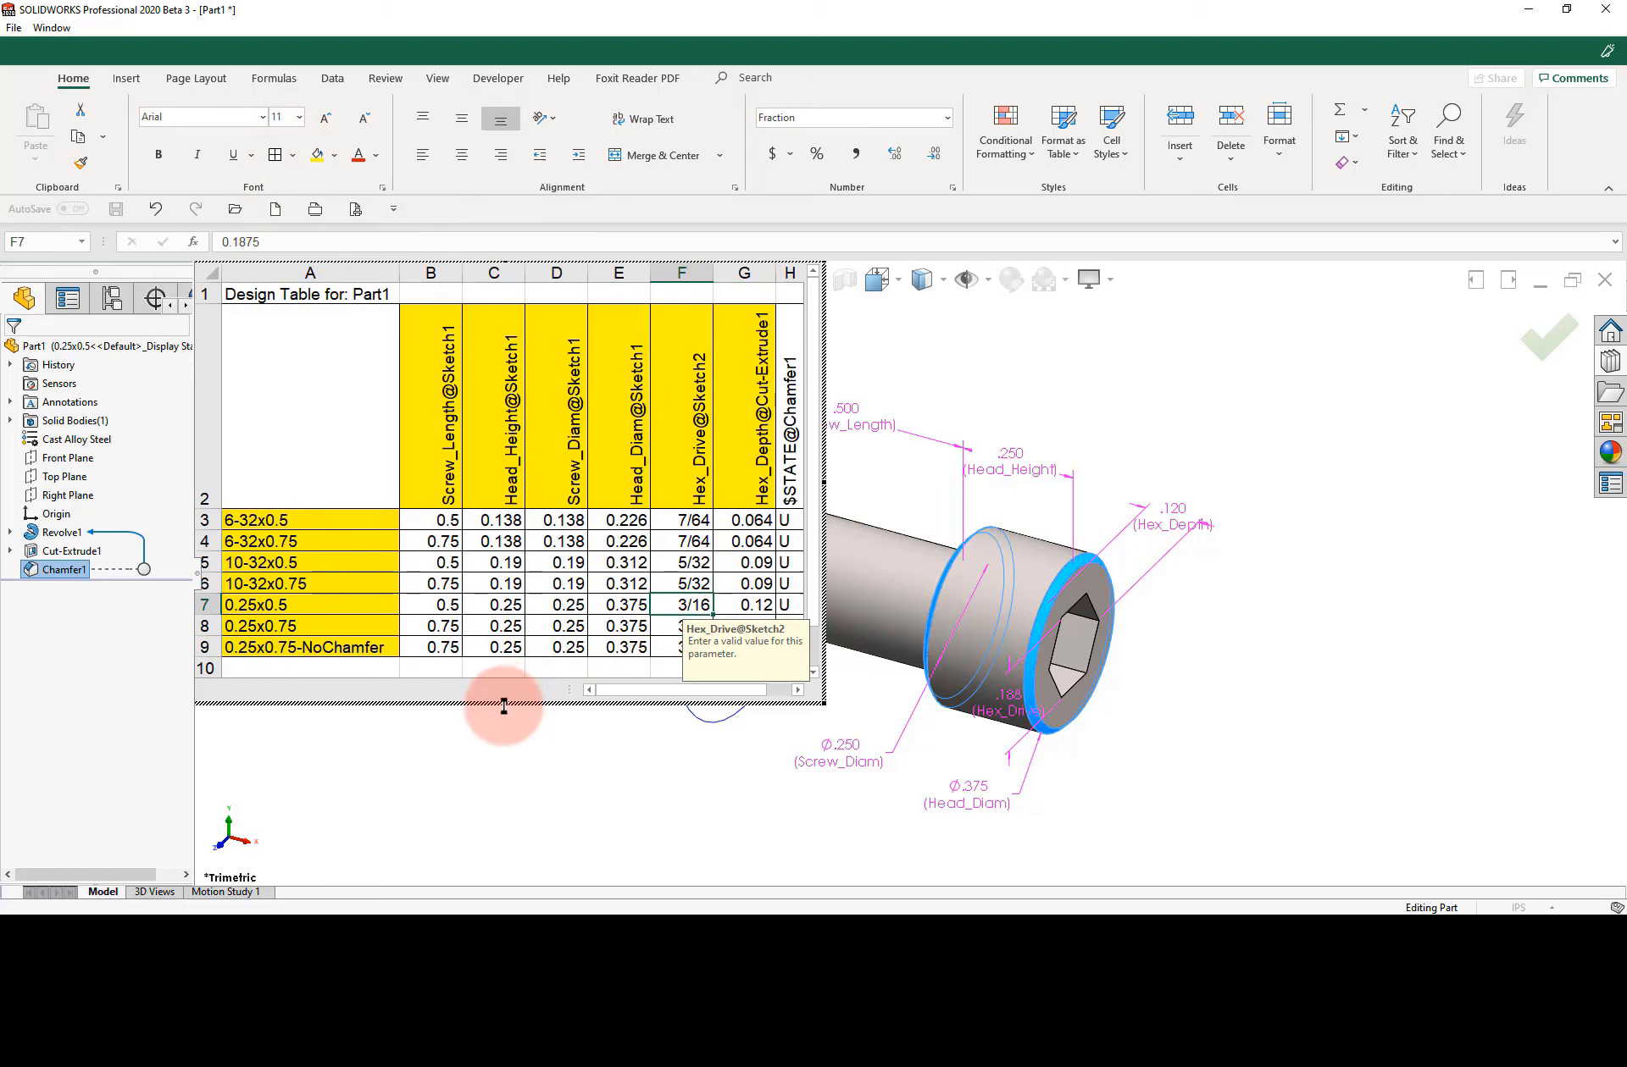
Shrink the design table frame to end at row 9, then close the table and acknowledge the generated configuration.
mouse_move(504, 703)
left_mouse_down()
mouse_move(505, 672)
mouse_move(506, 690)
left_mouse_up()
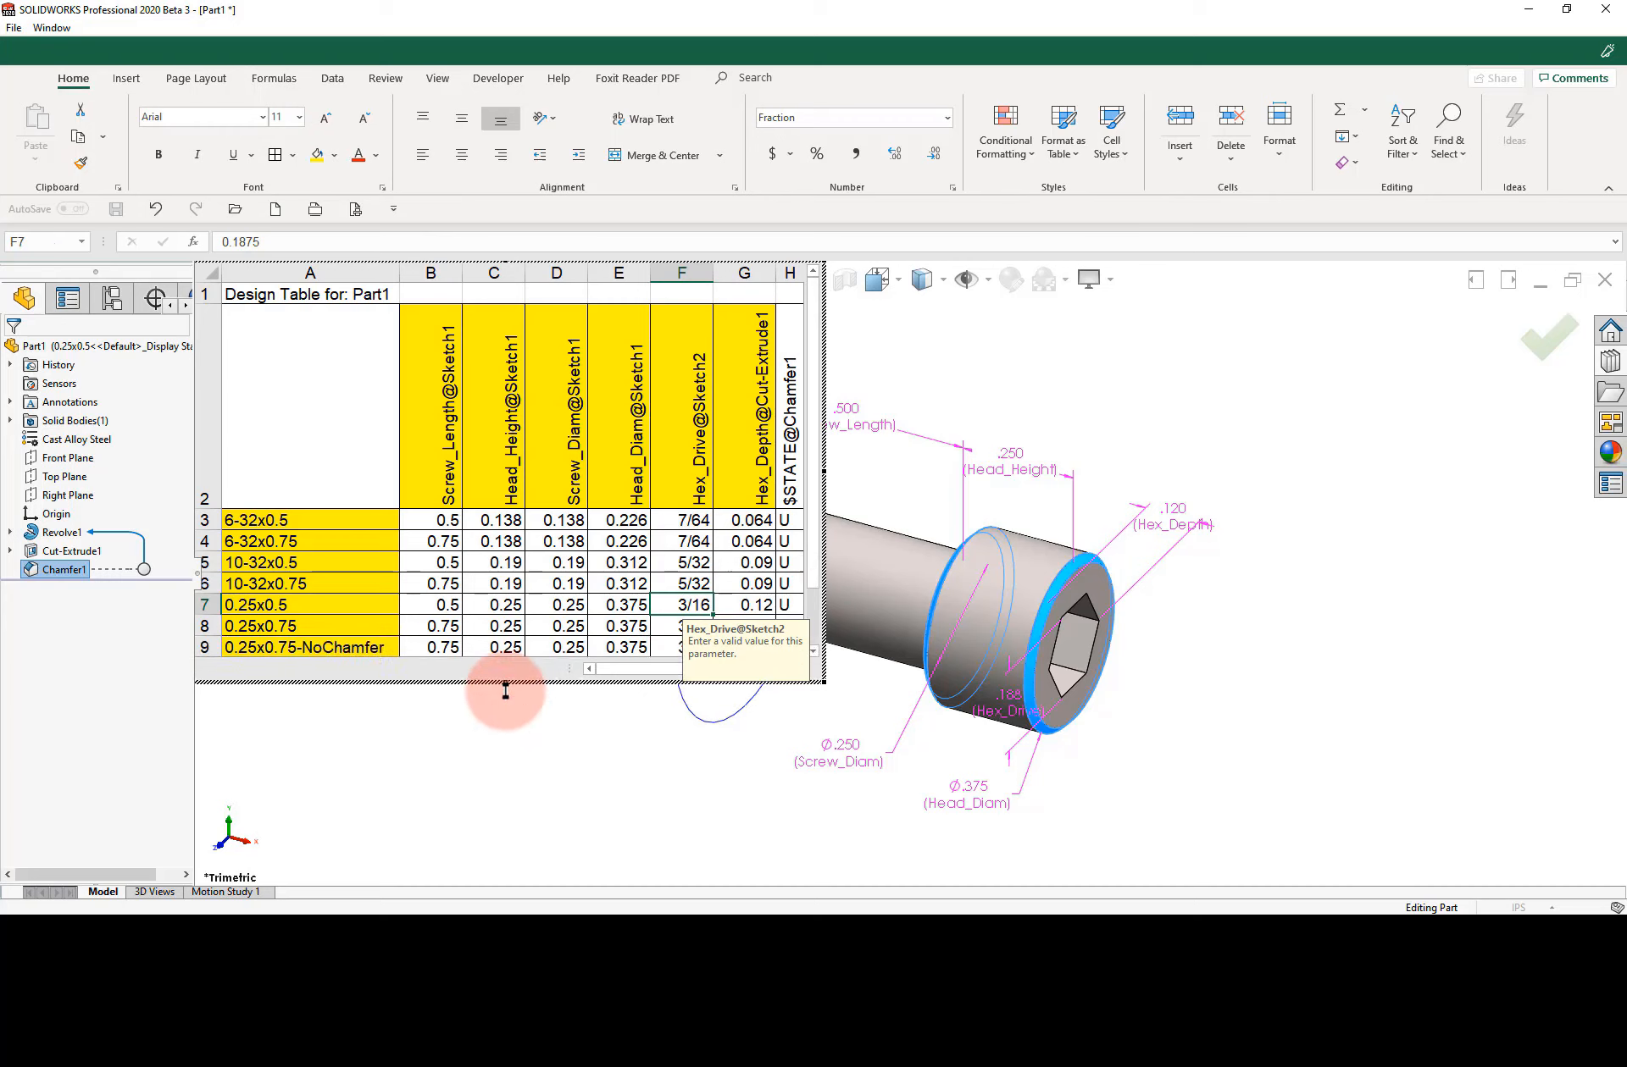
left_click(556, 605)
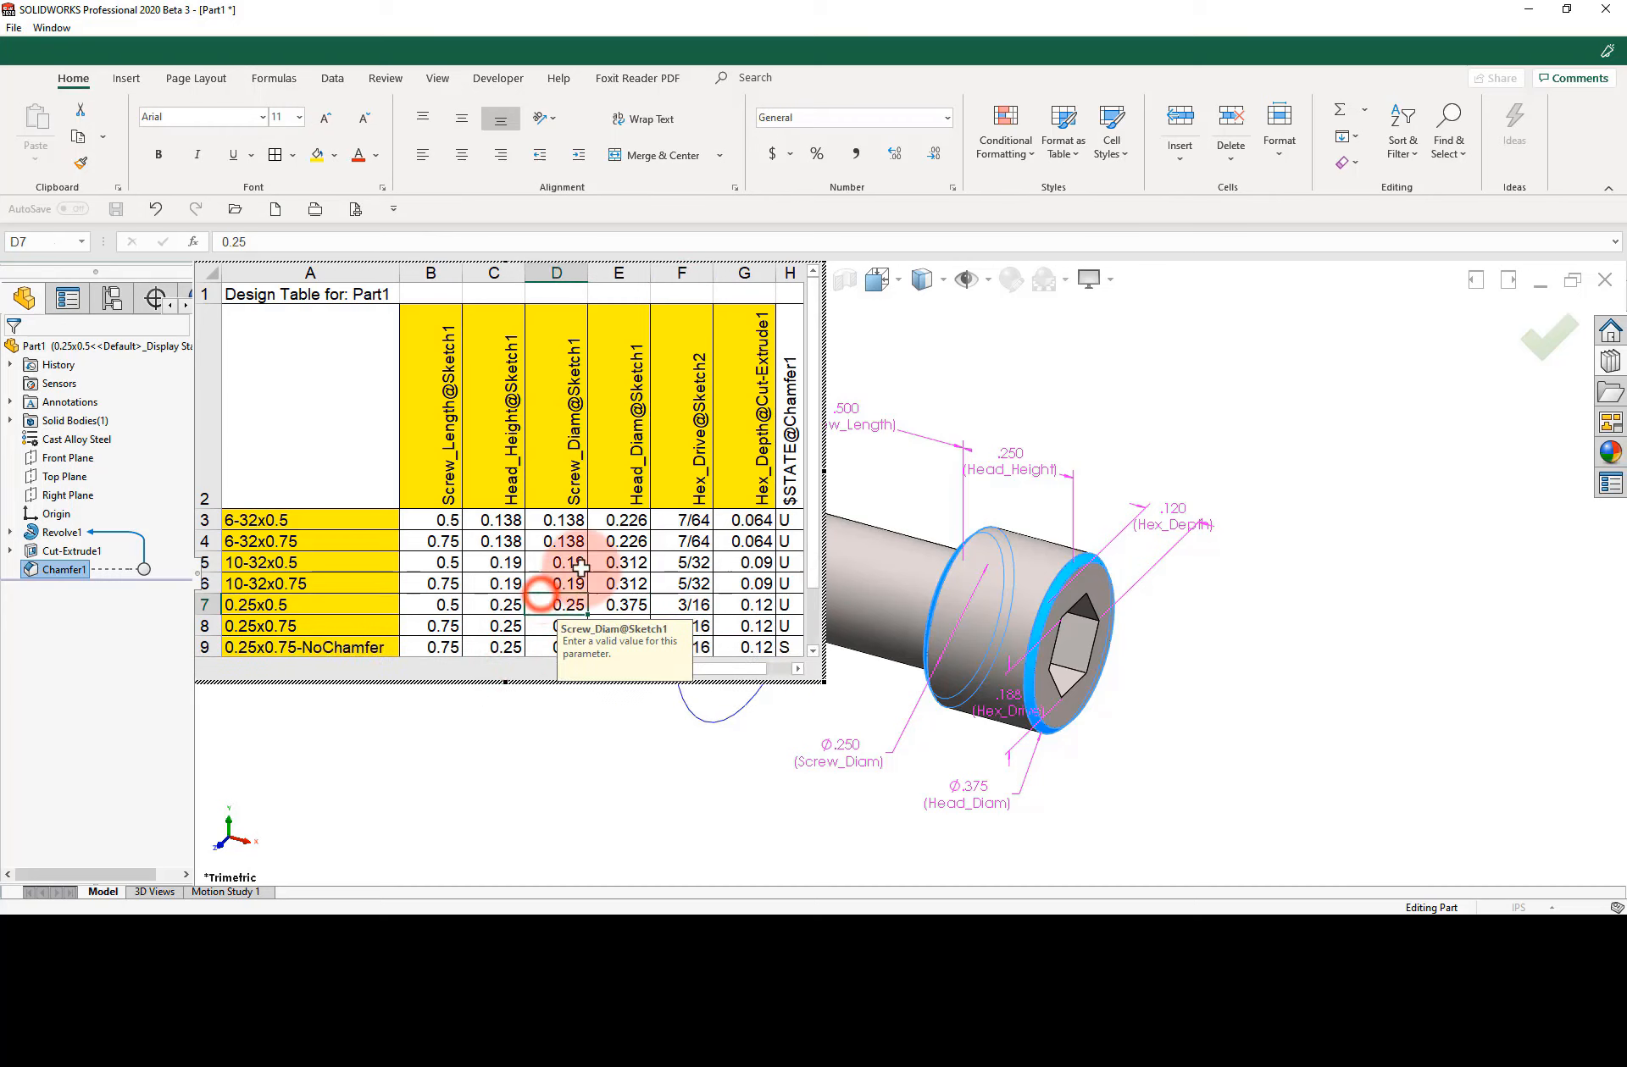
left_click(1092, 359)
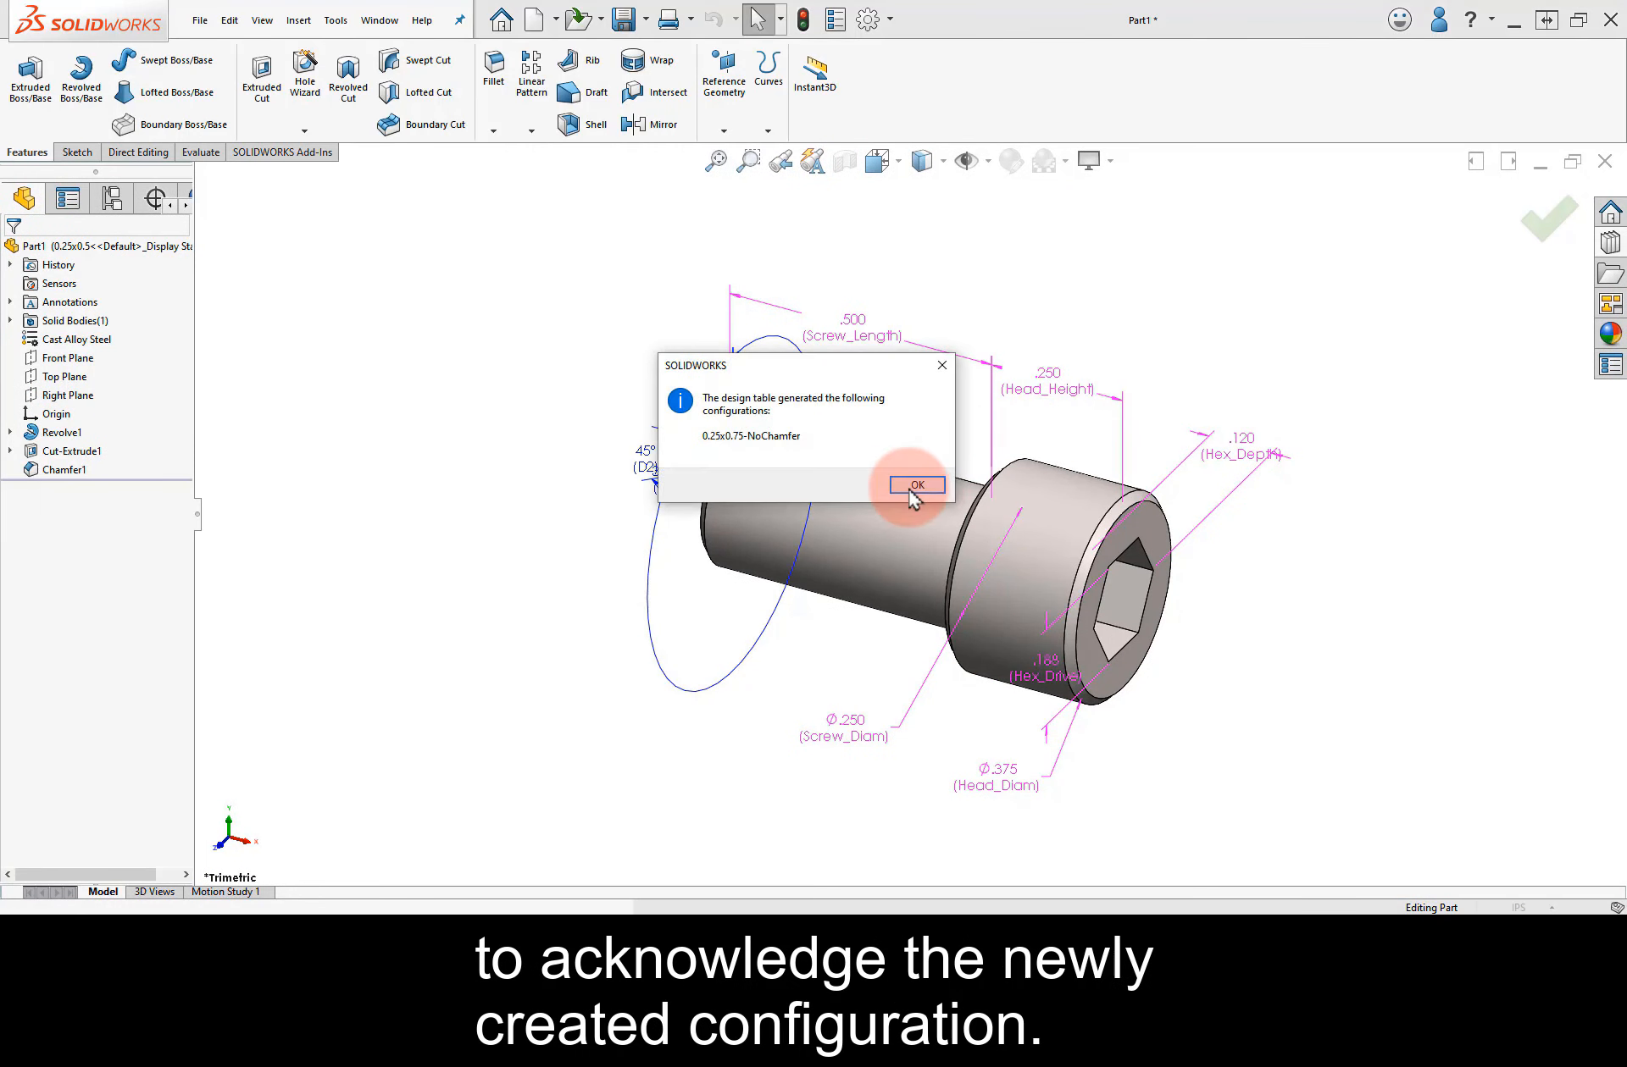
left_click(915, 487)
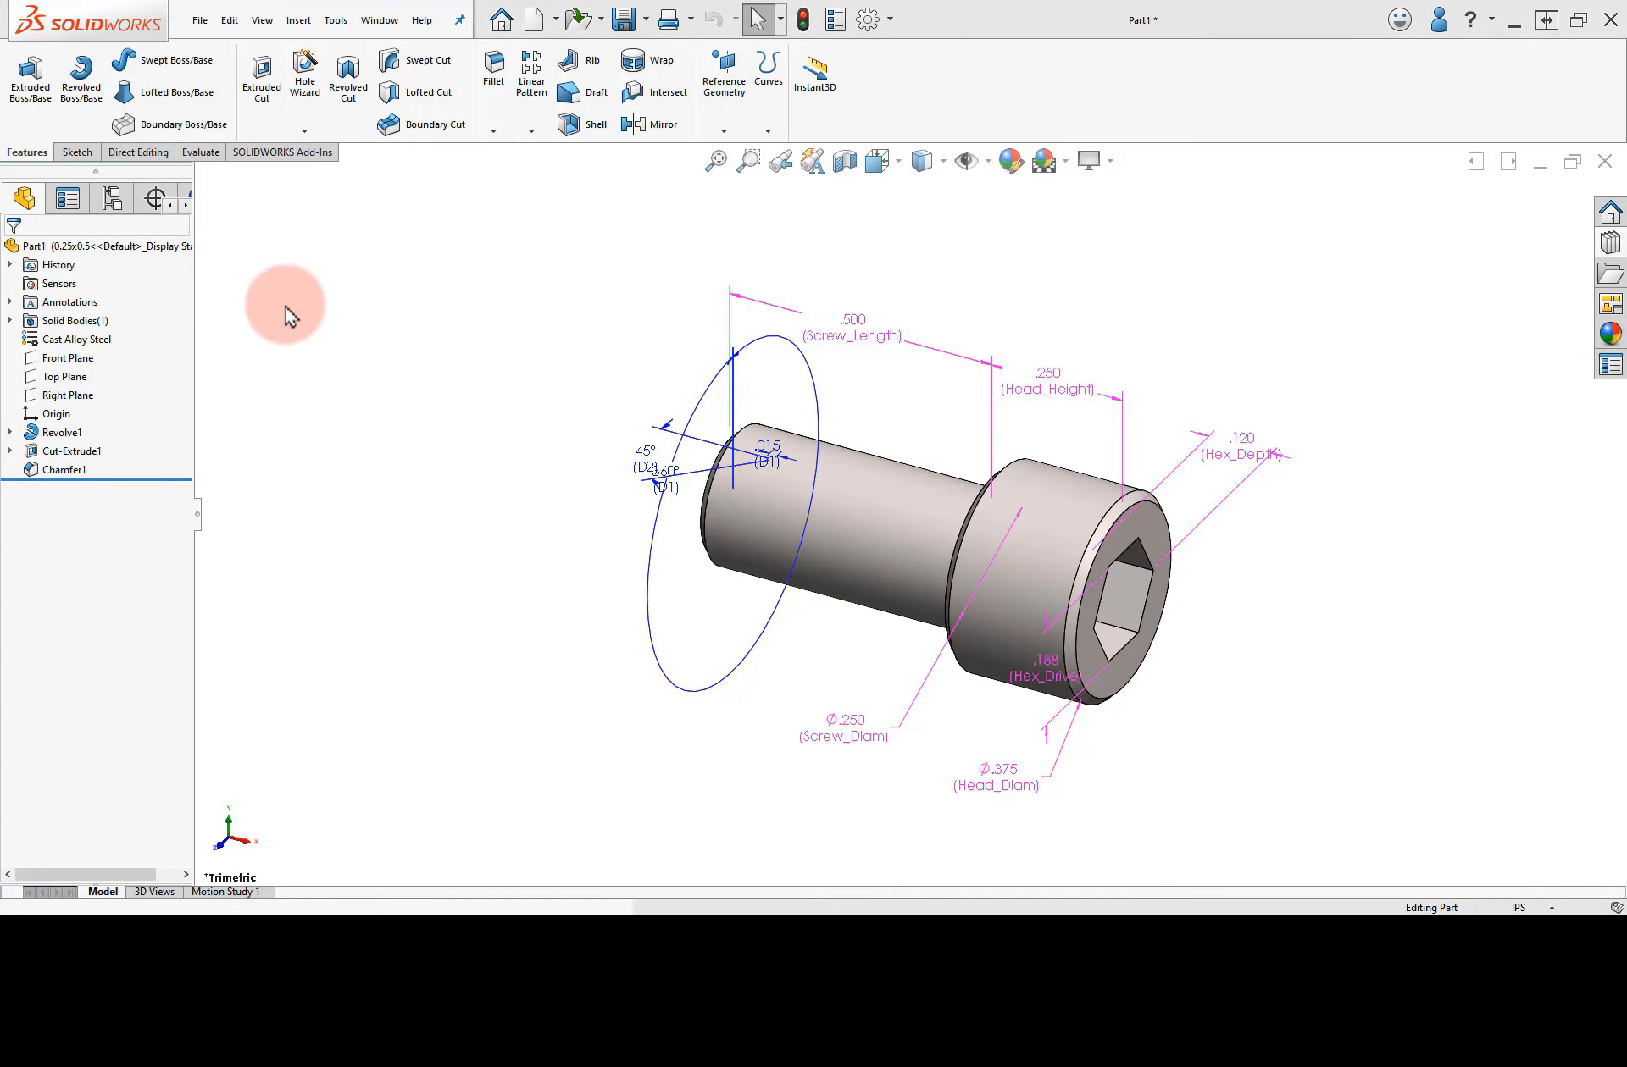
Review the 0.25x0.75-NoChamfer configuration and finish with the 0.25x0.75 configuration active.
left_click(127, 203)
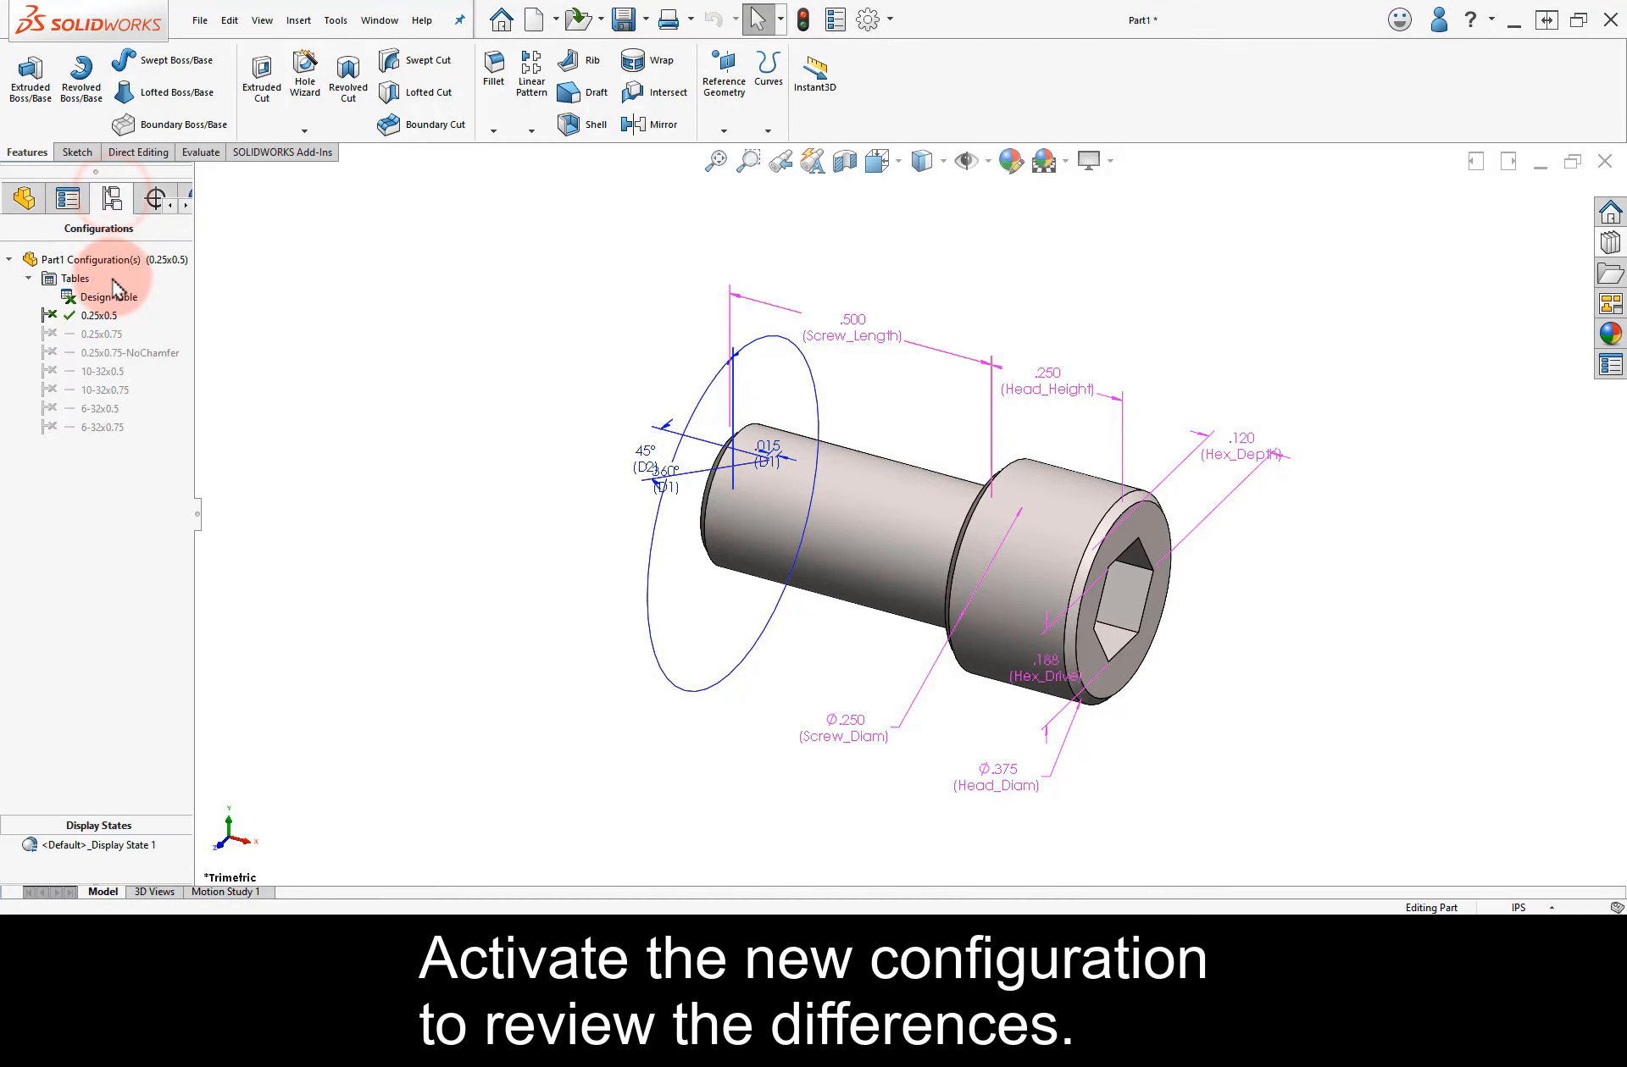
double_click(111, 354)
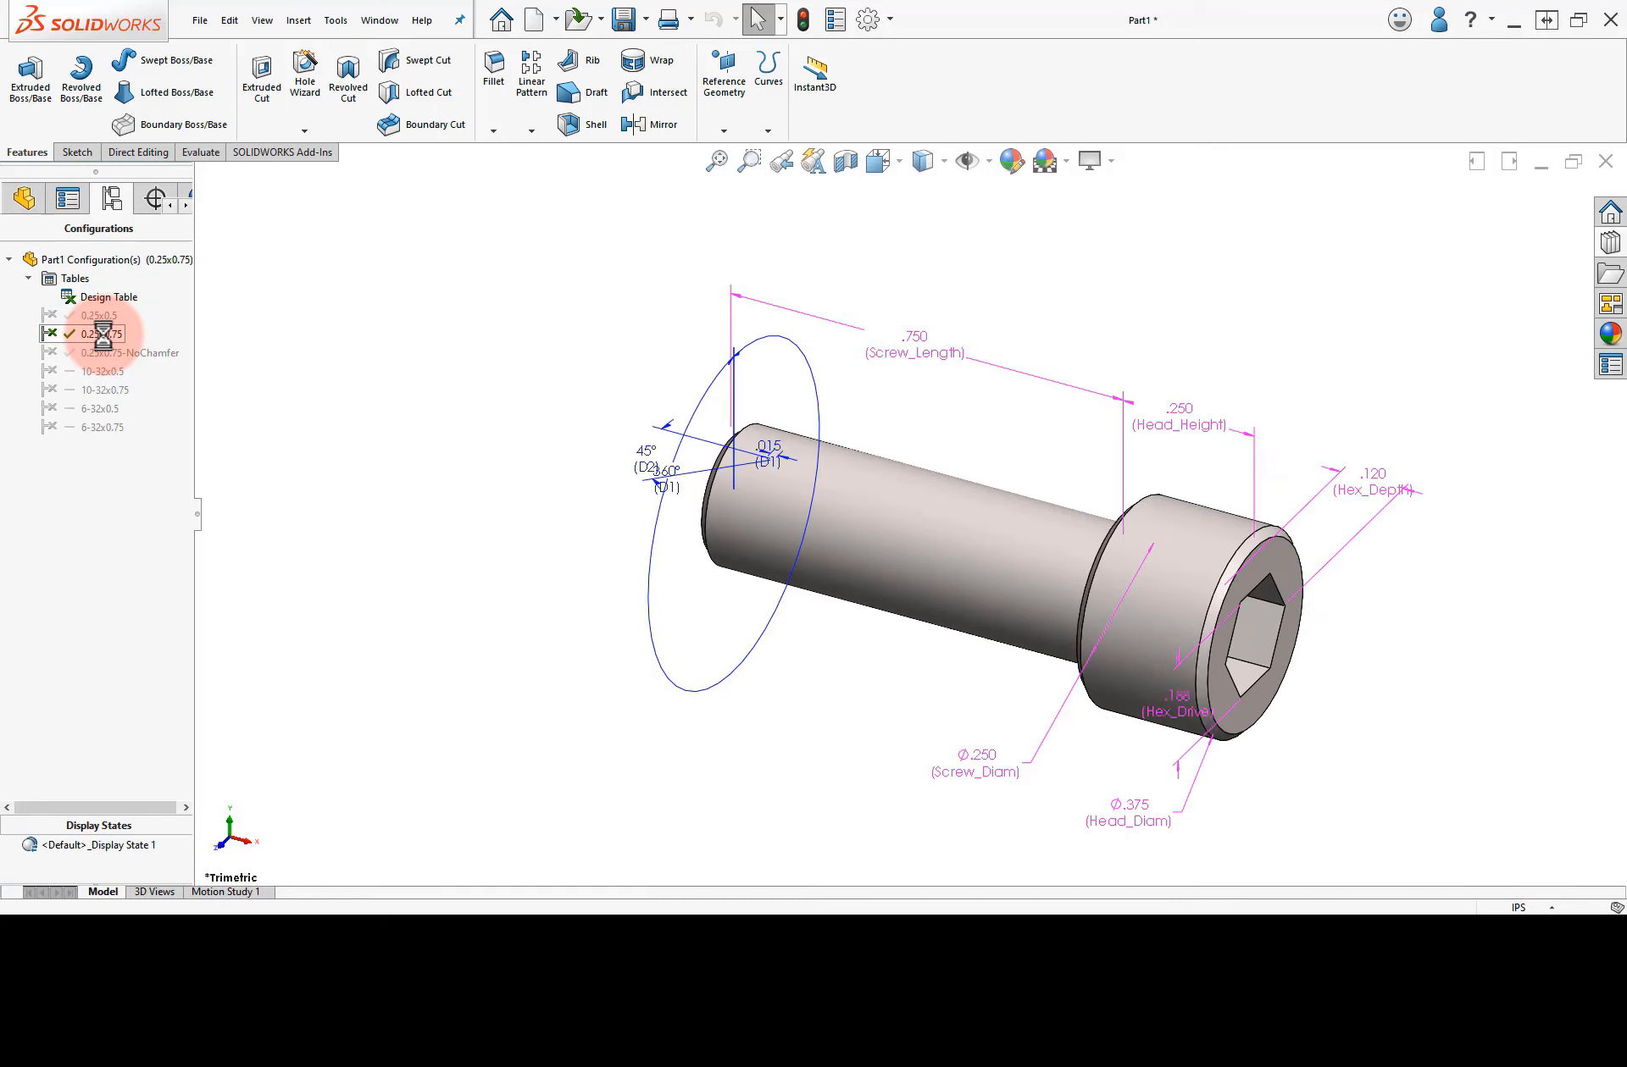
Hide the feature dimensions through the Annotations folder.
left_click(24, 200)
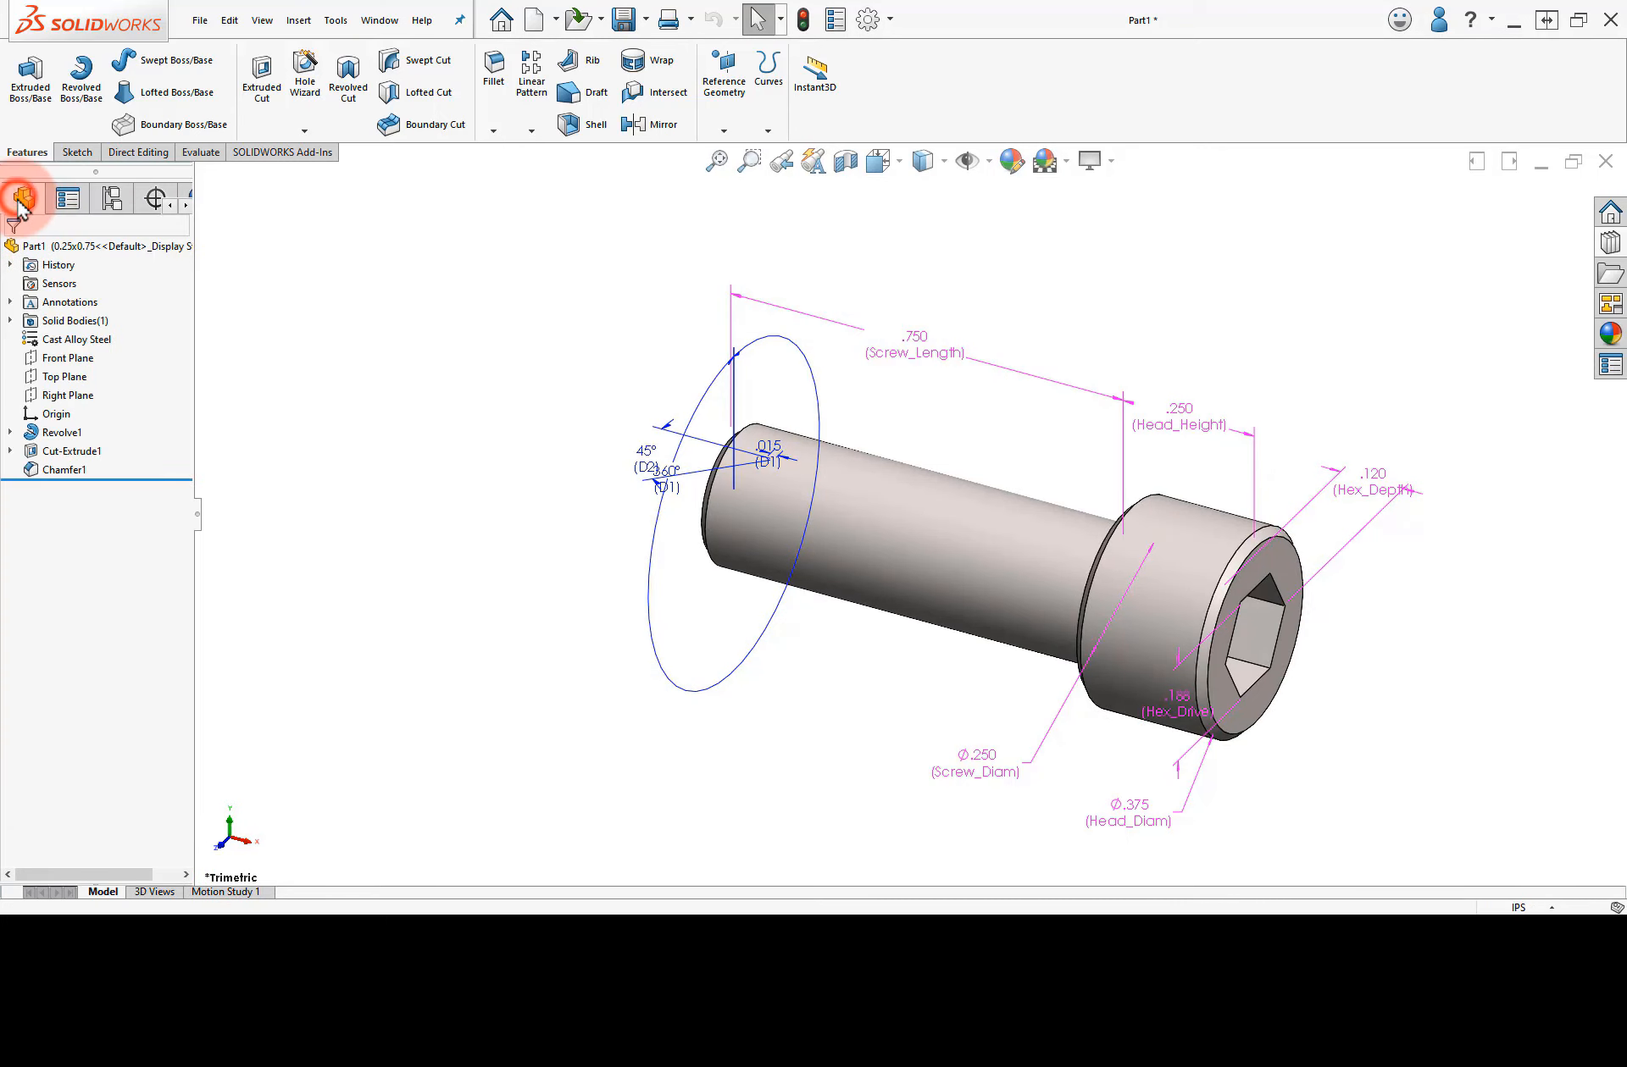
right_click(88, 304)
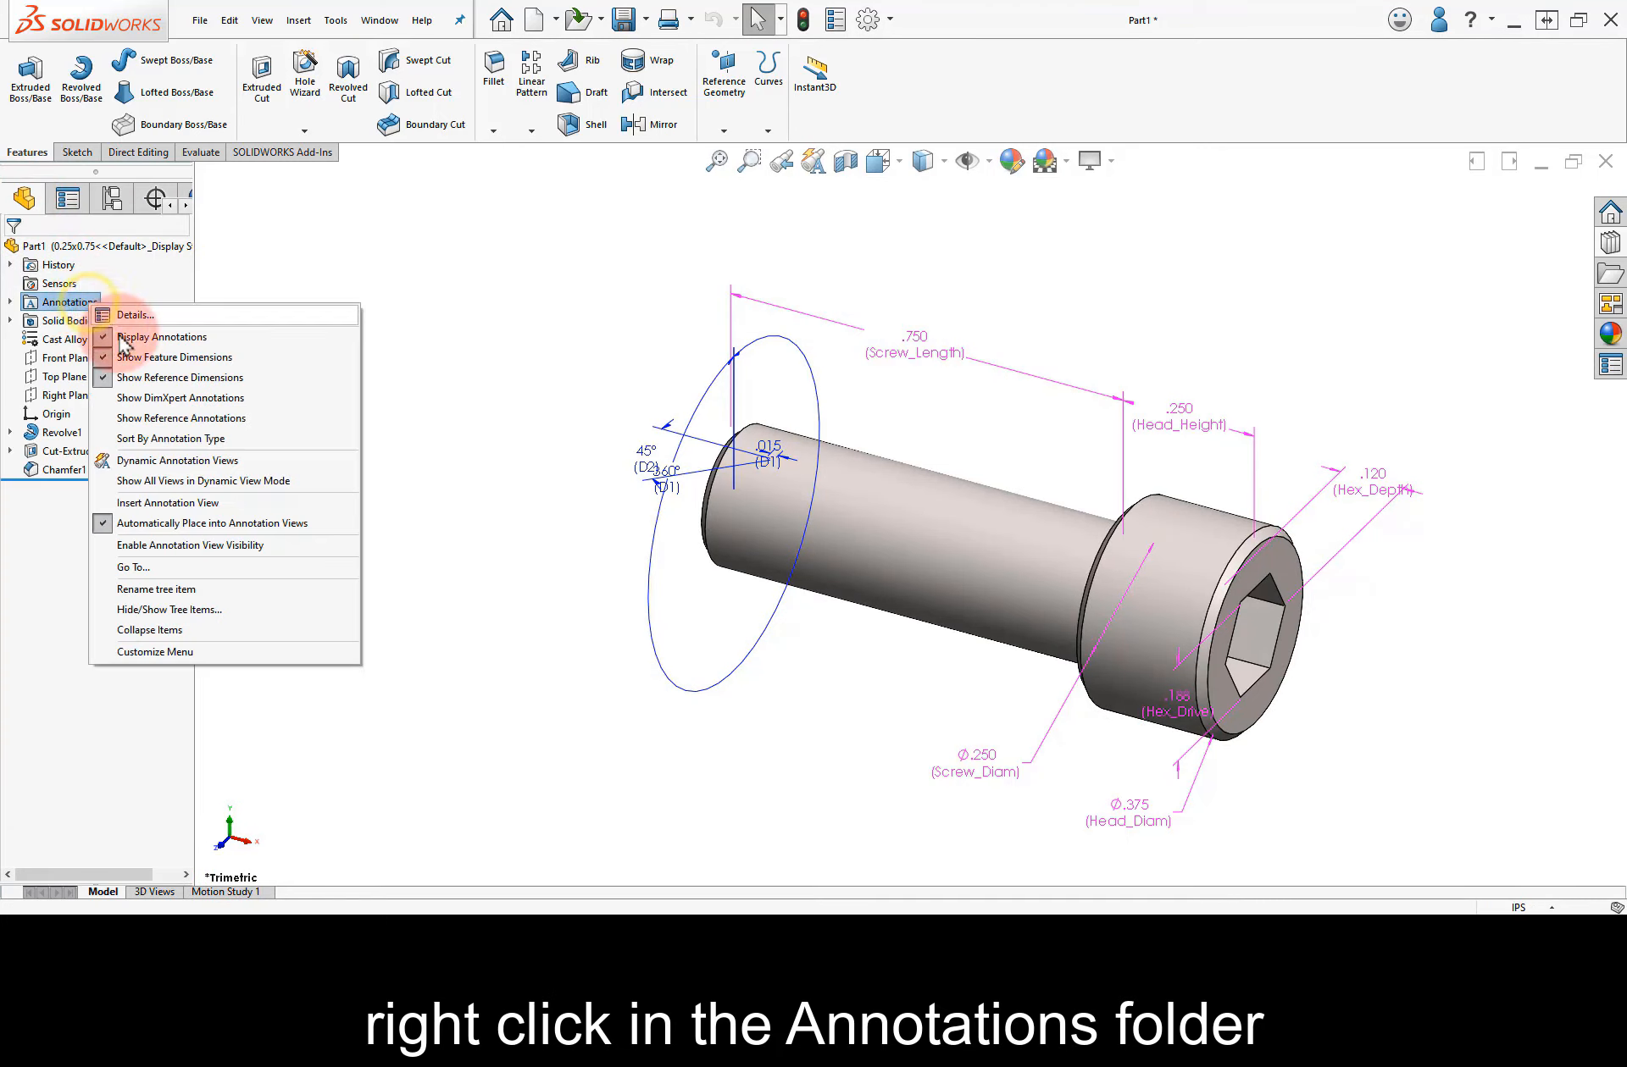
left_click(136, 357)
Create a mate reference named Peg-In-Hole on the circular edge where the shank meets the head, and expand the MateReferences folder.
right_click_drag(480, 391, 421, 319)
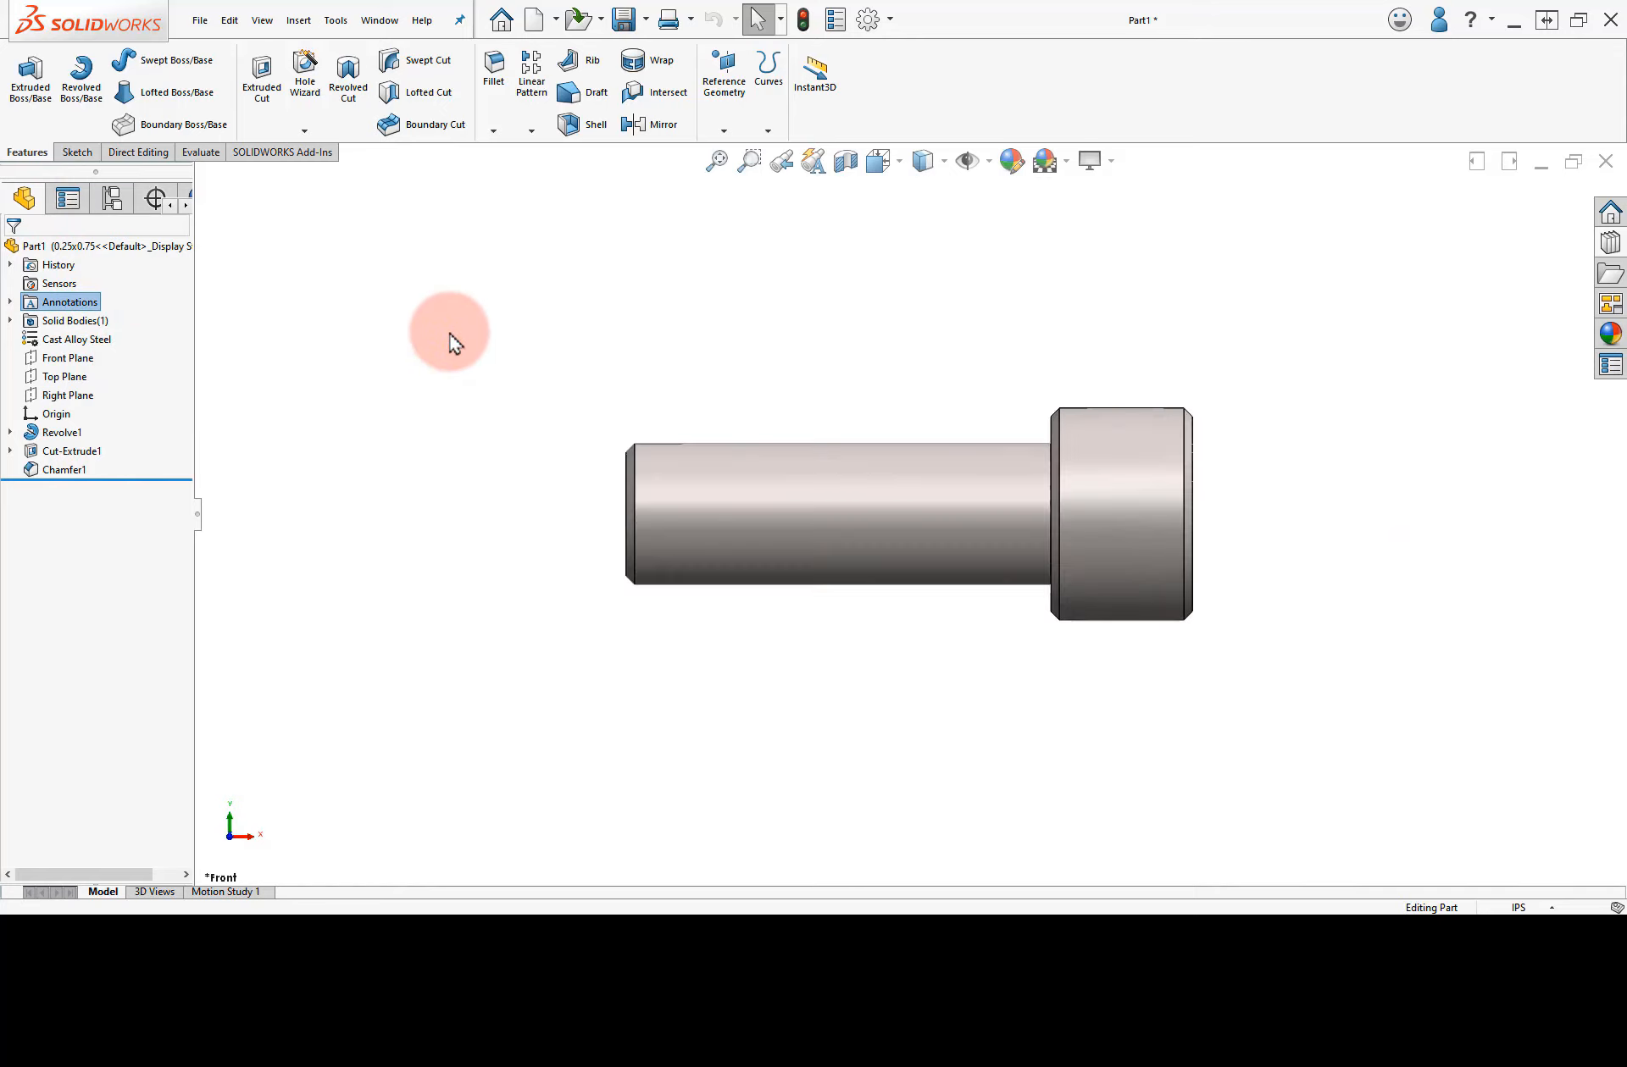
middle_click_drag(704, 353, 779, 436)
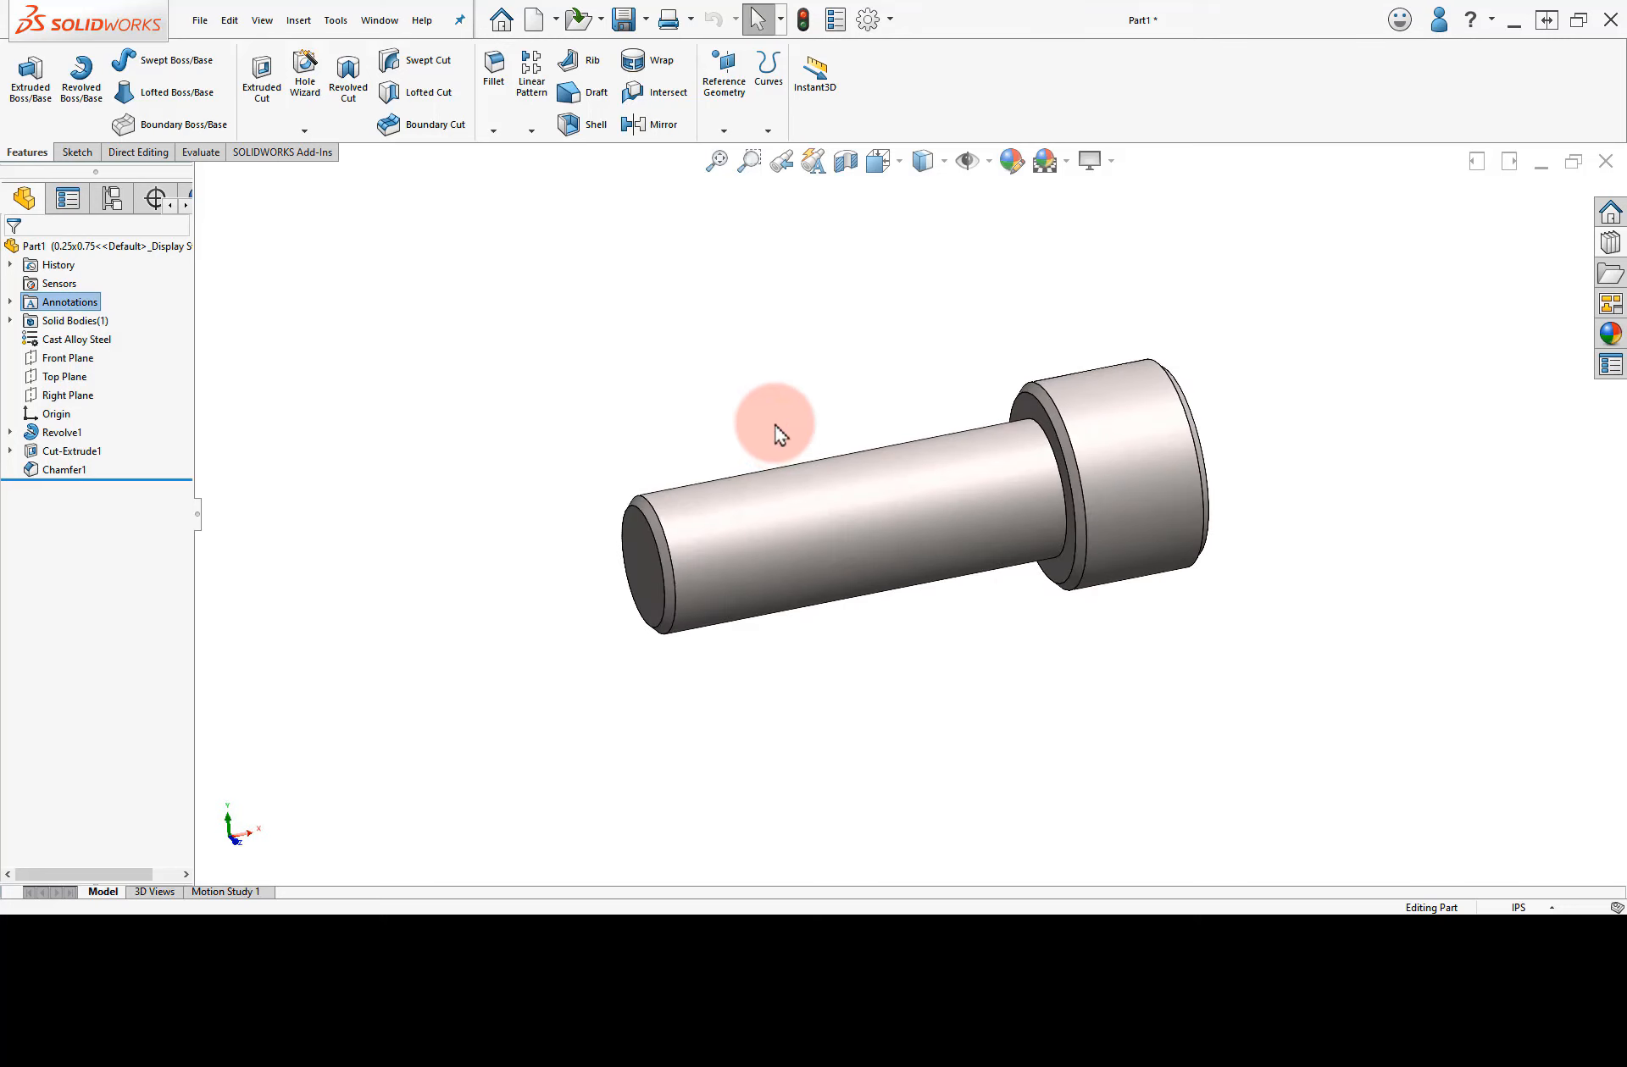
left_click(723, 130)
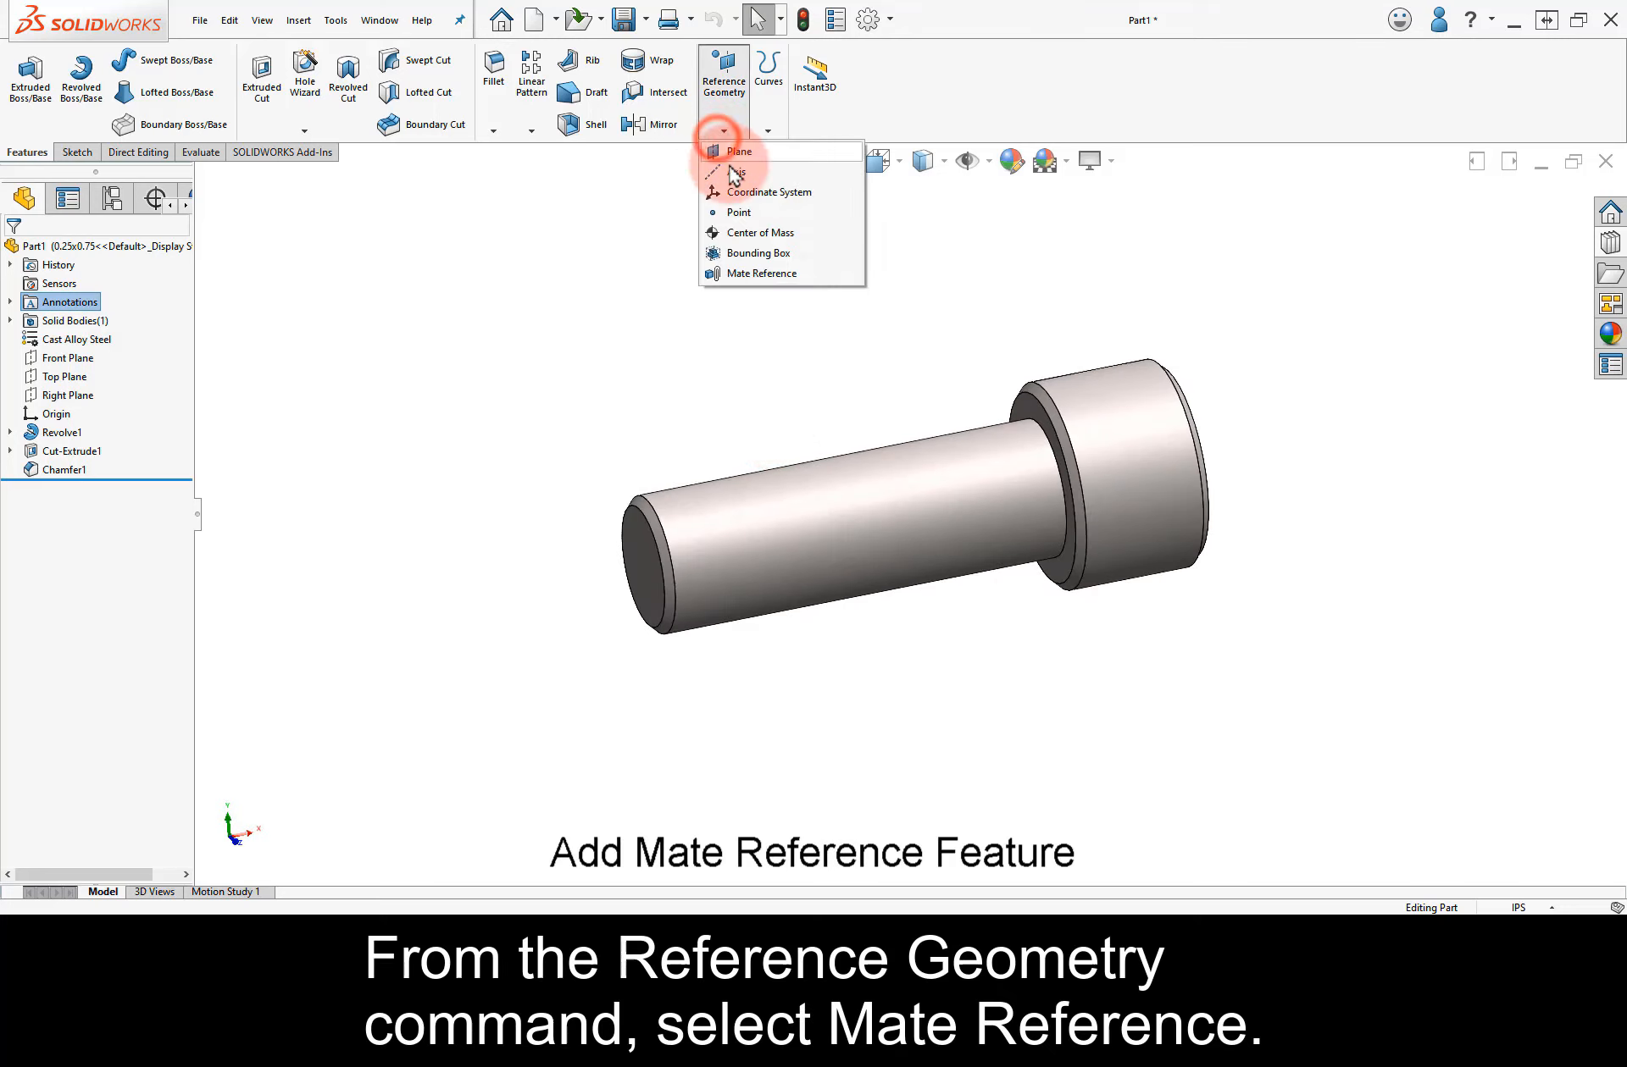
left_click(770, 272)
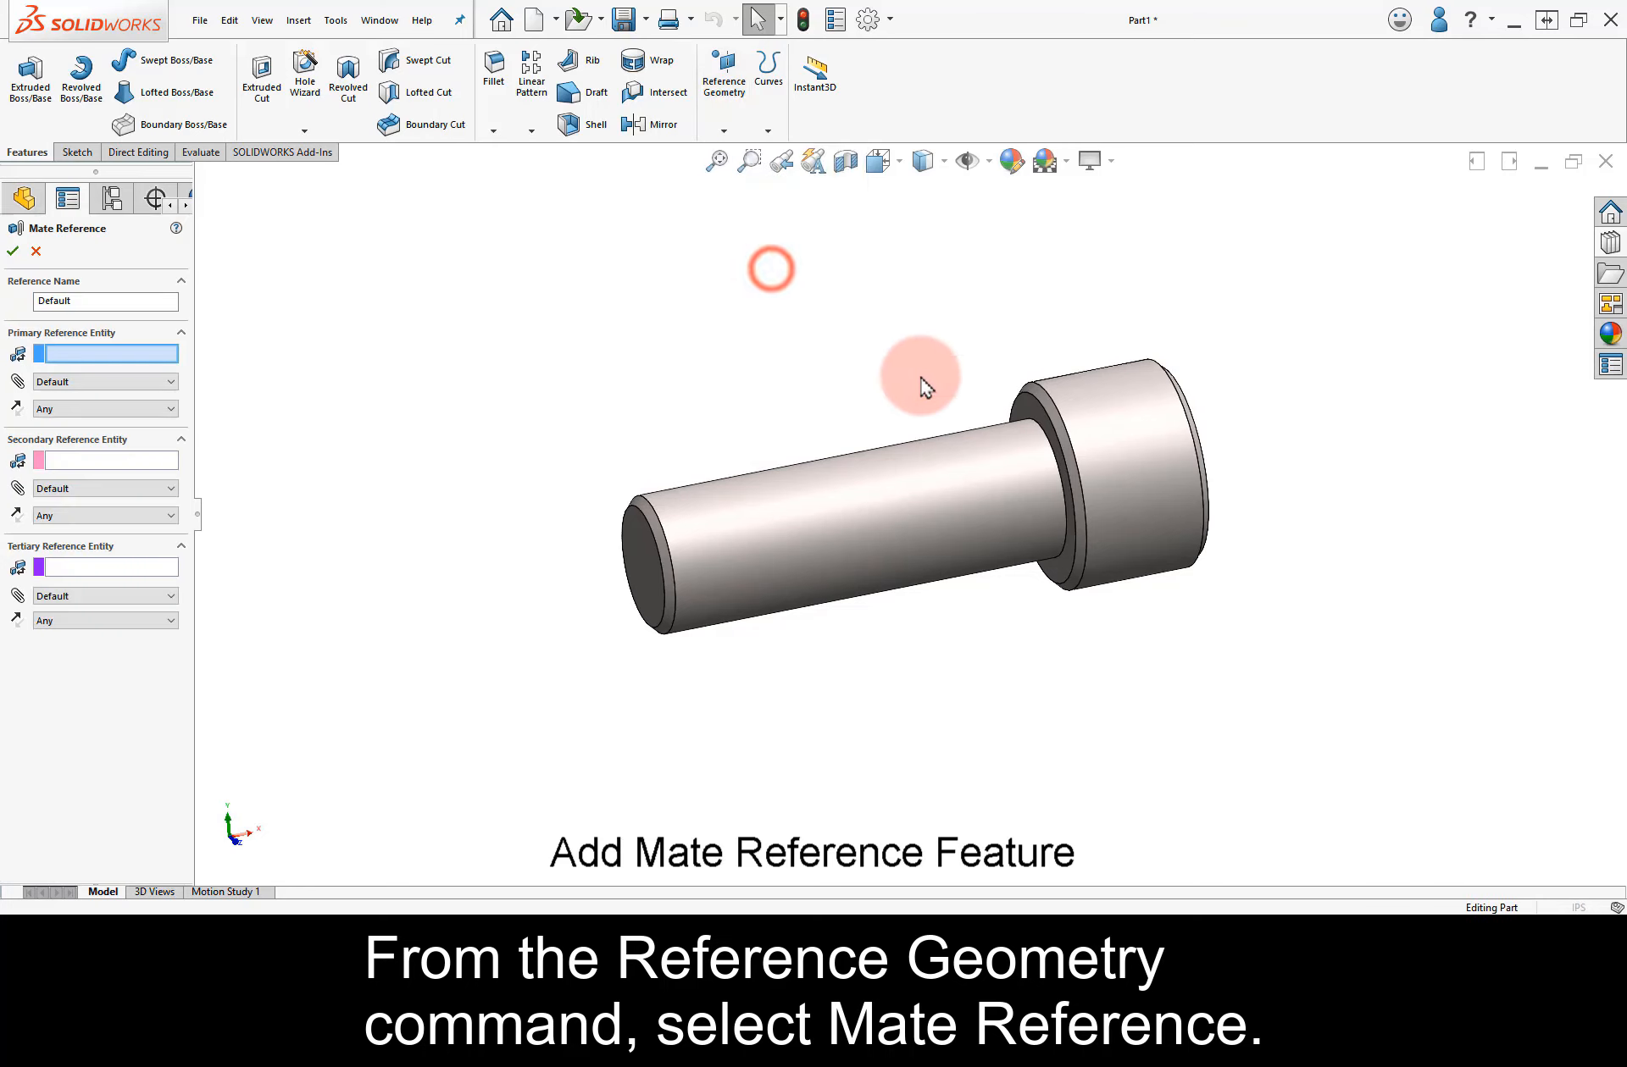
left_click(1054, 449)
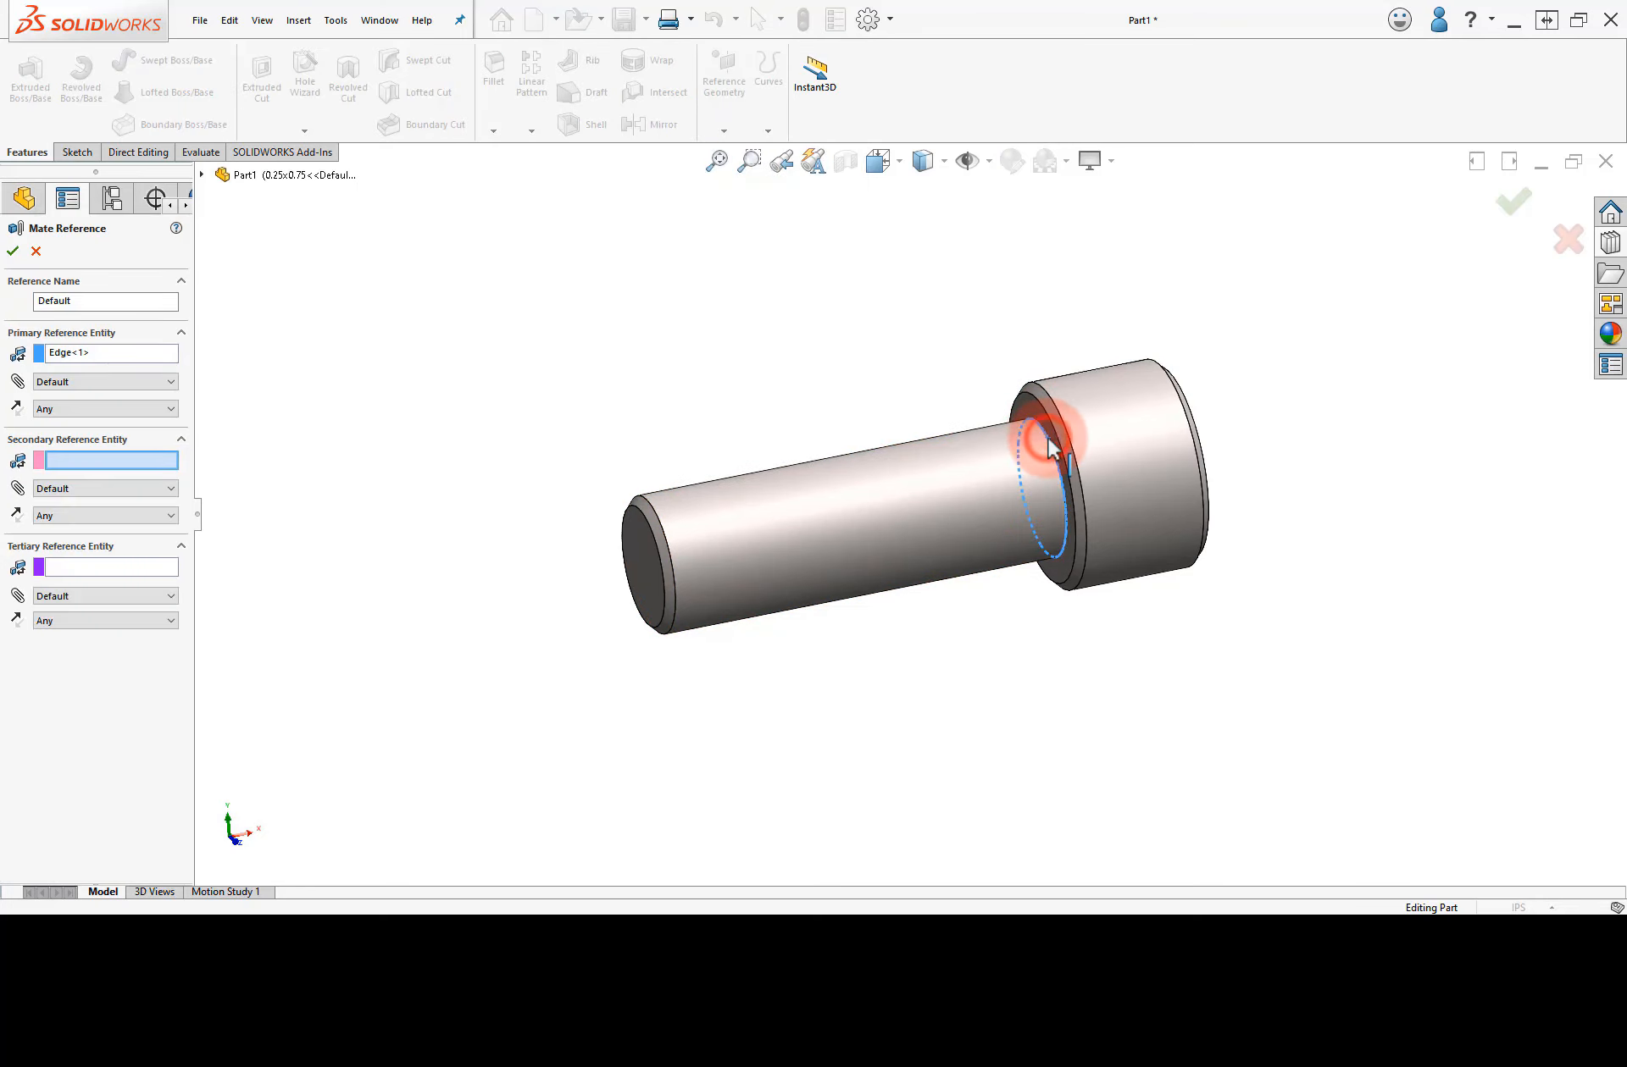
left_click(131, 302)
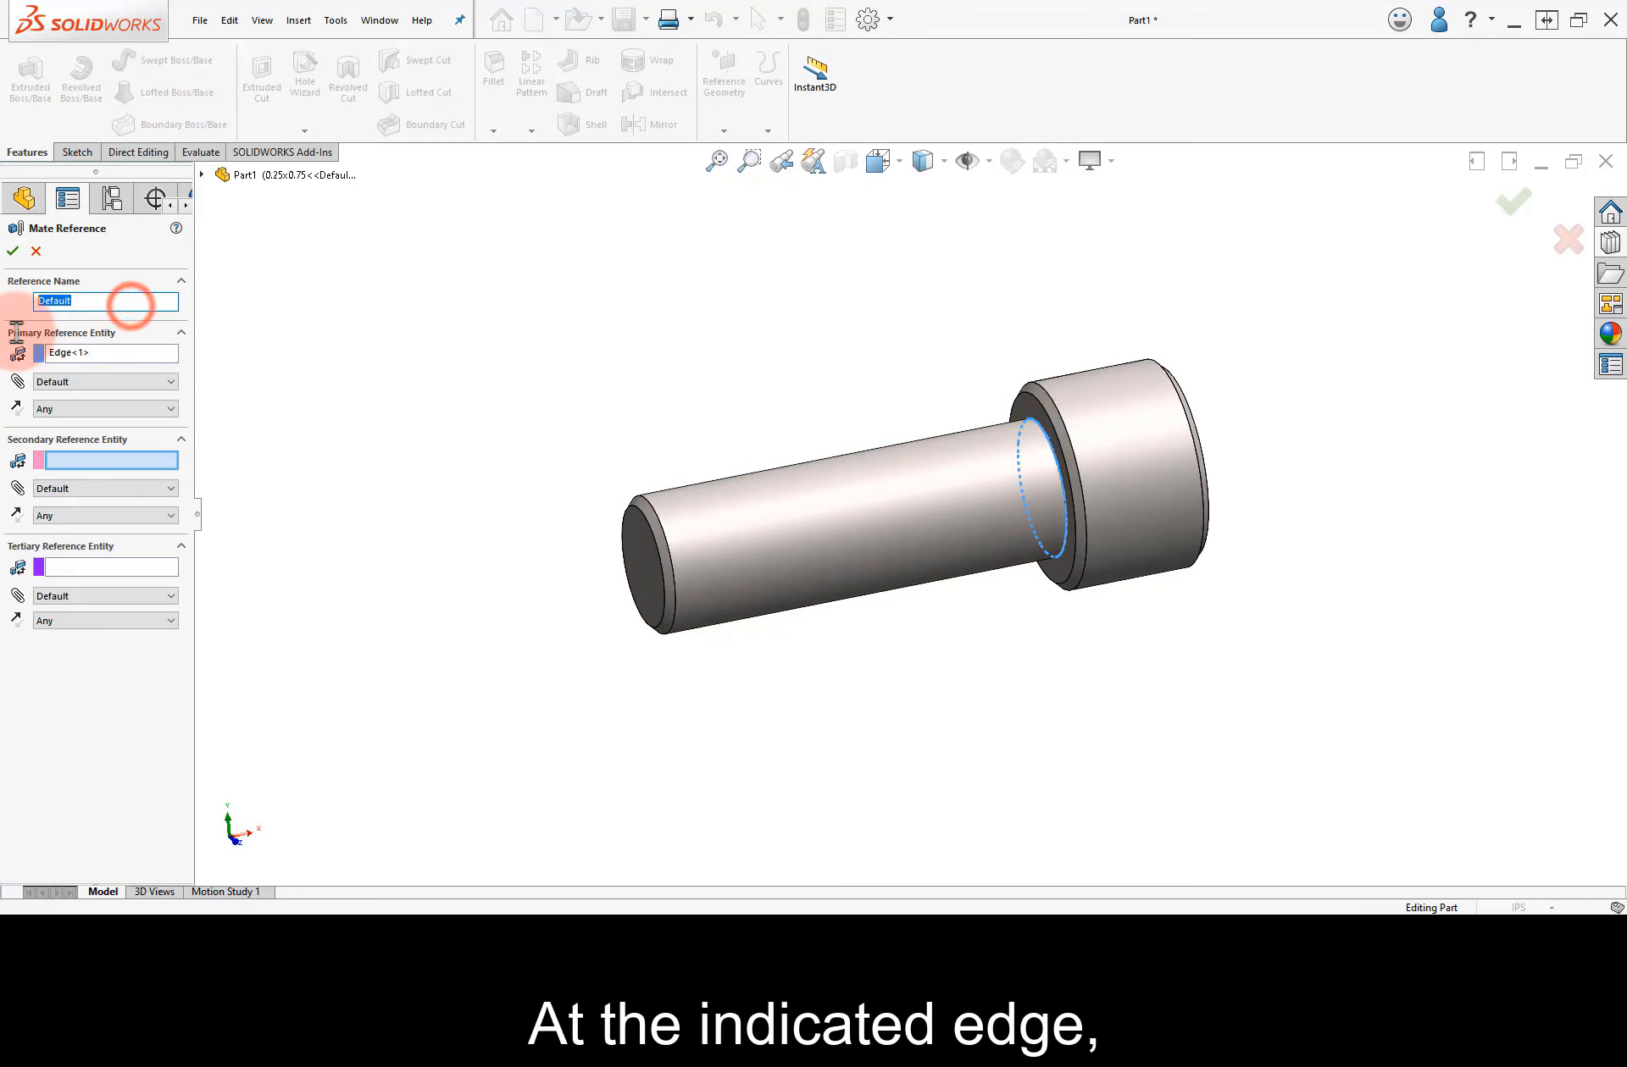
type("Peg-")
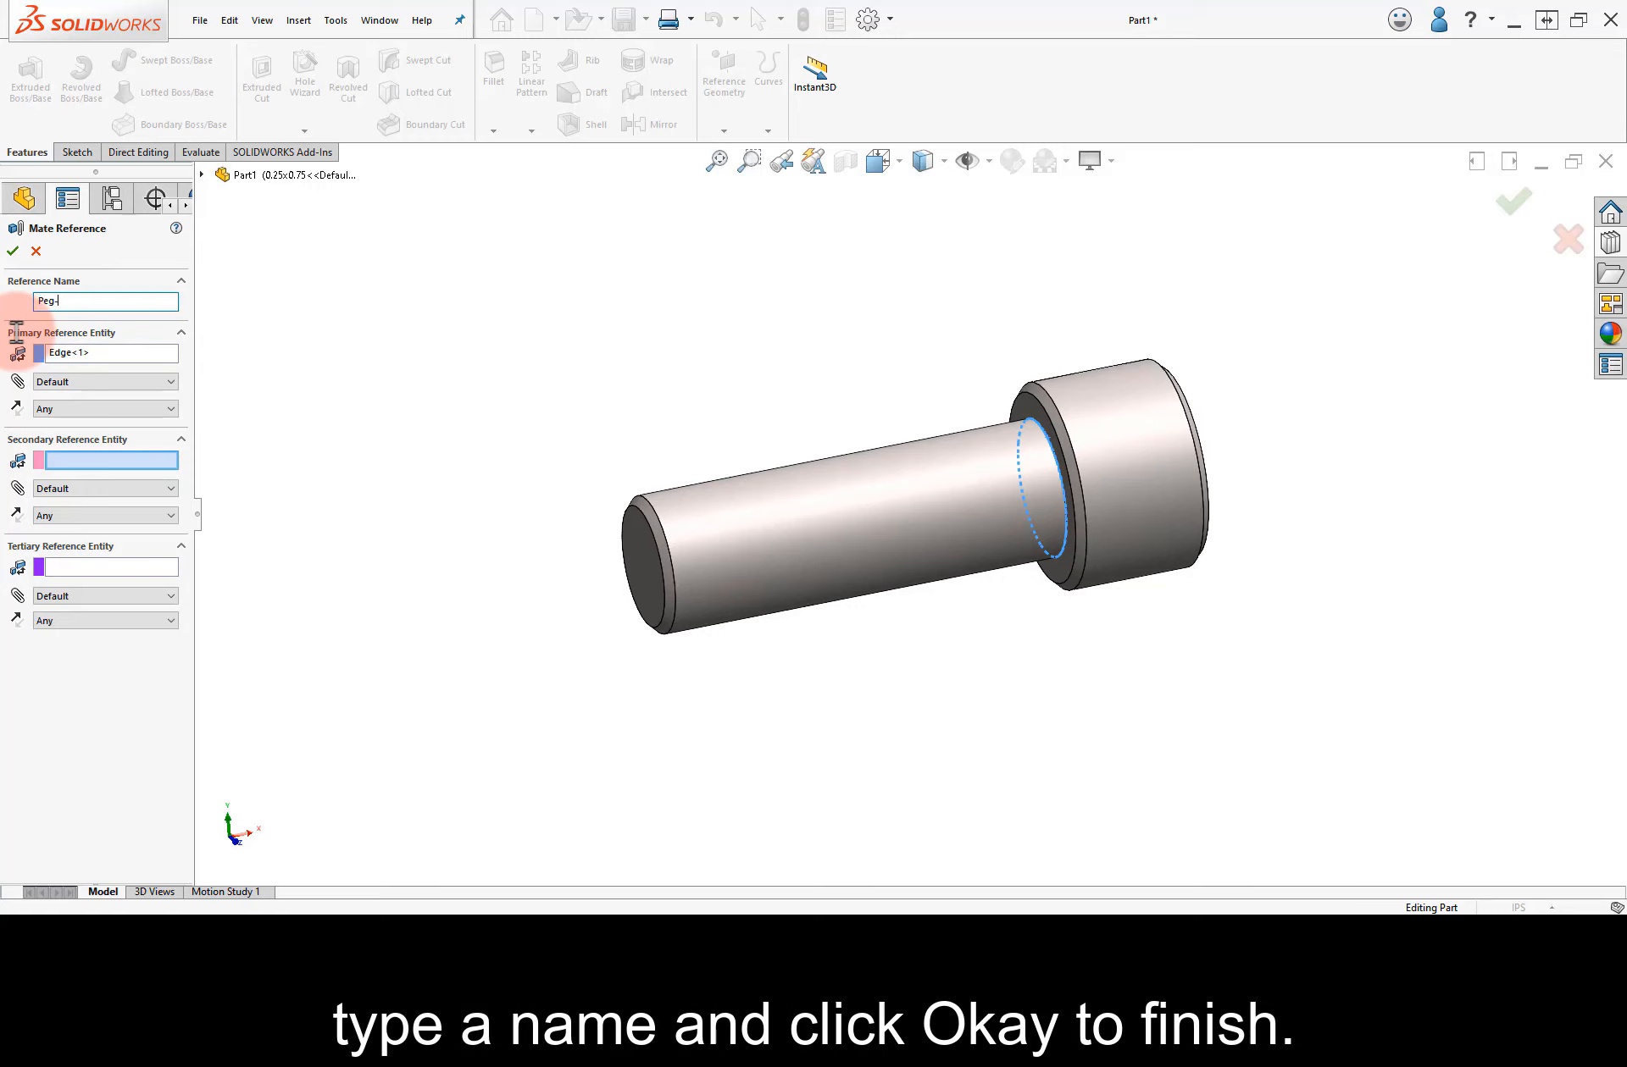
type("In-Hole")
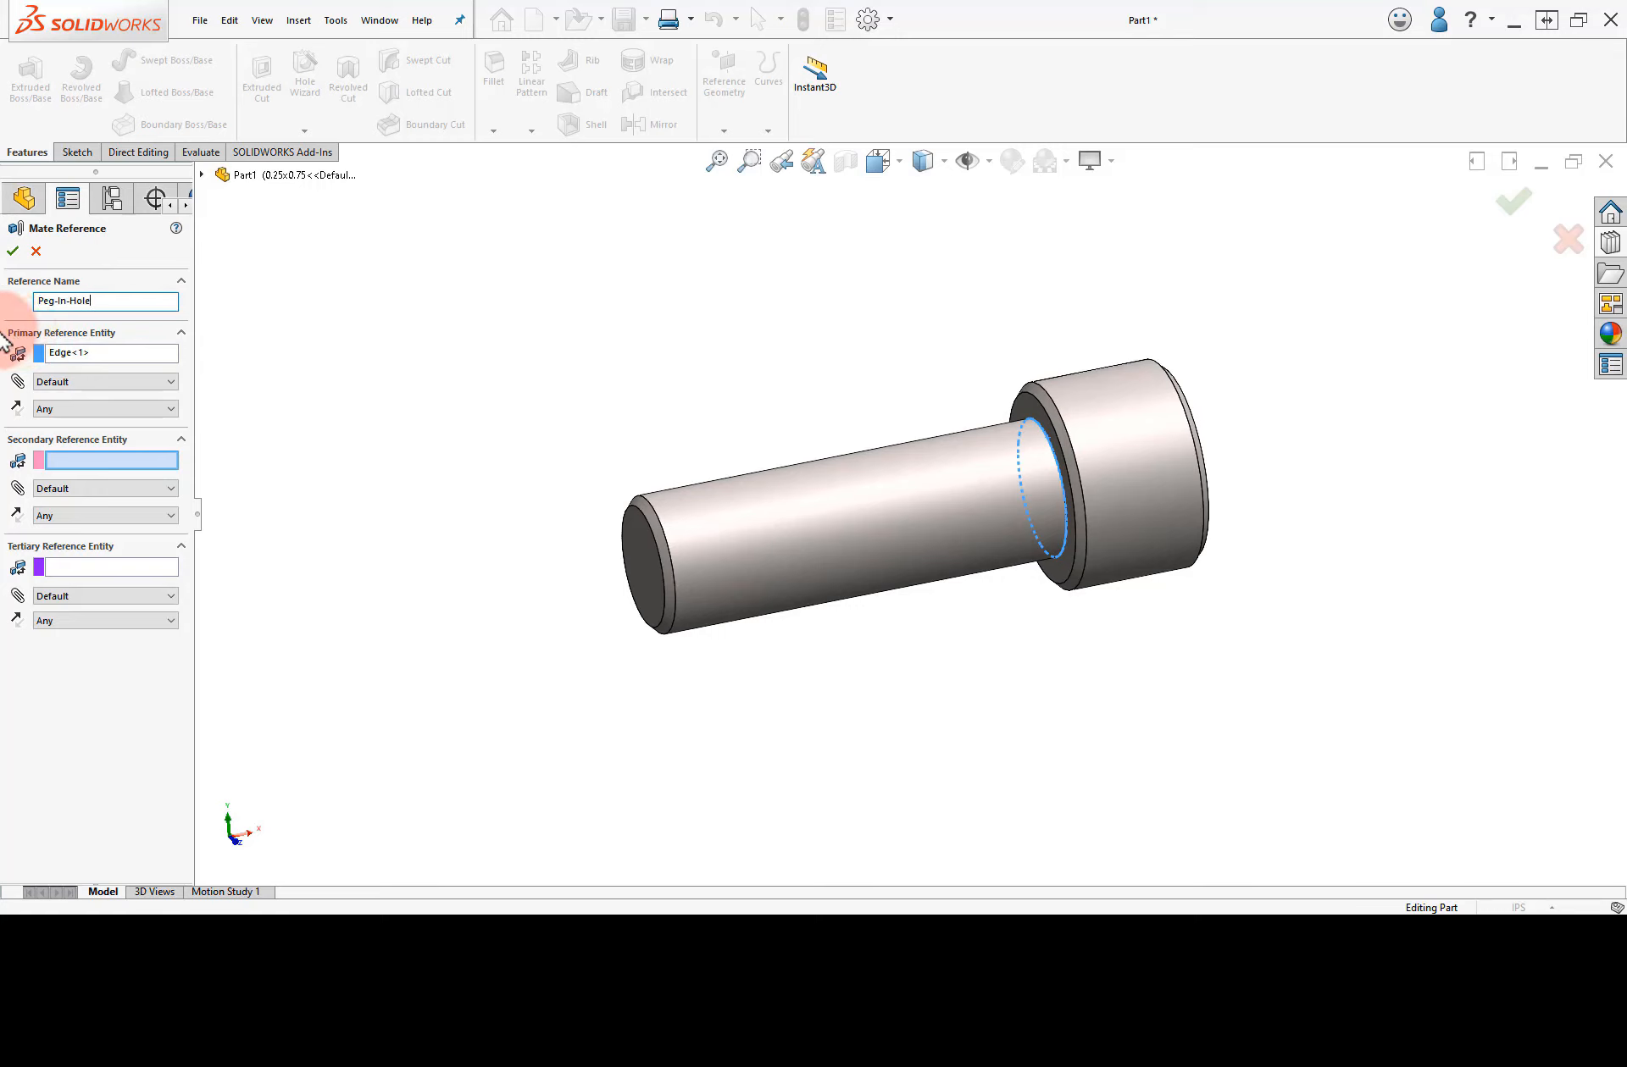
left_click(12, 251)
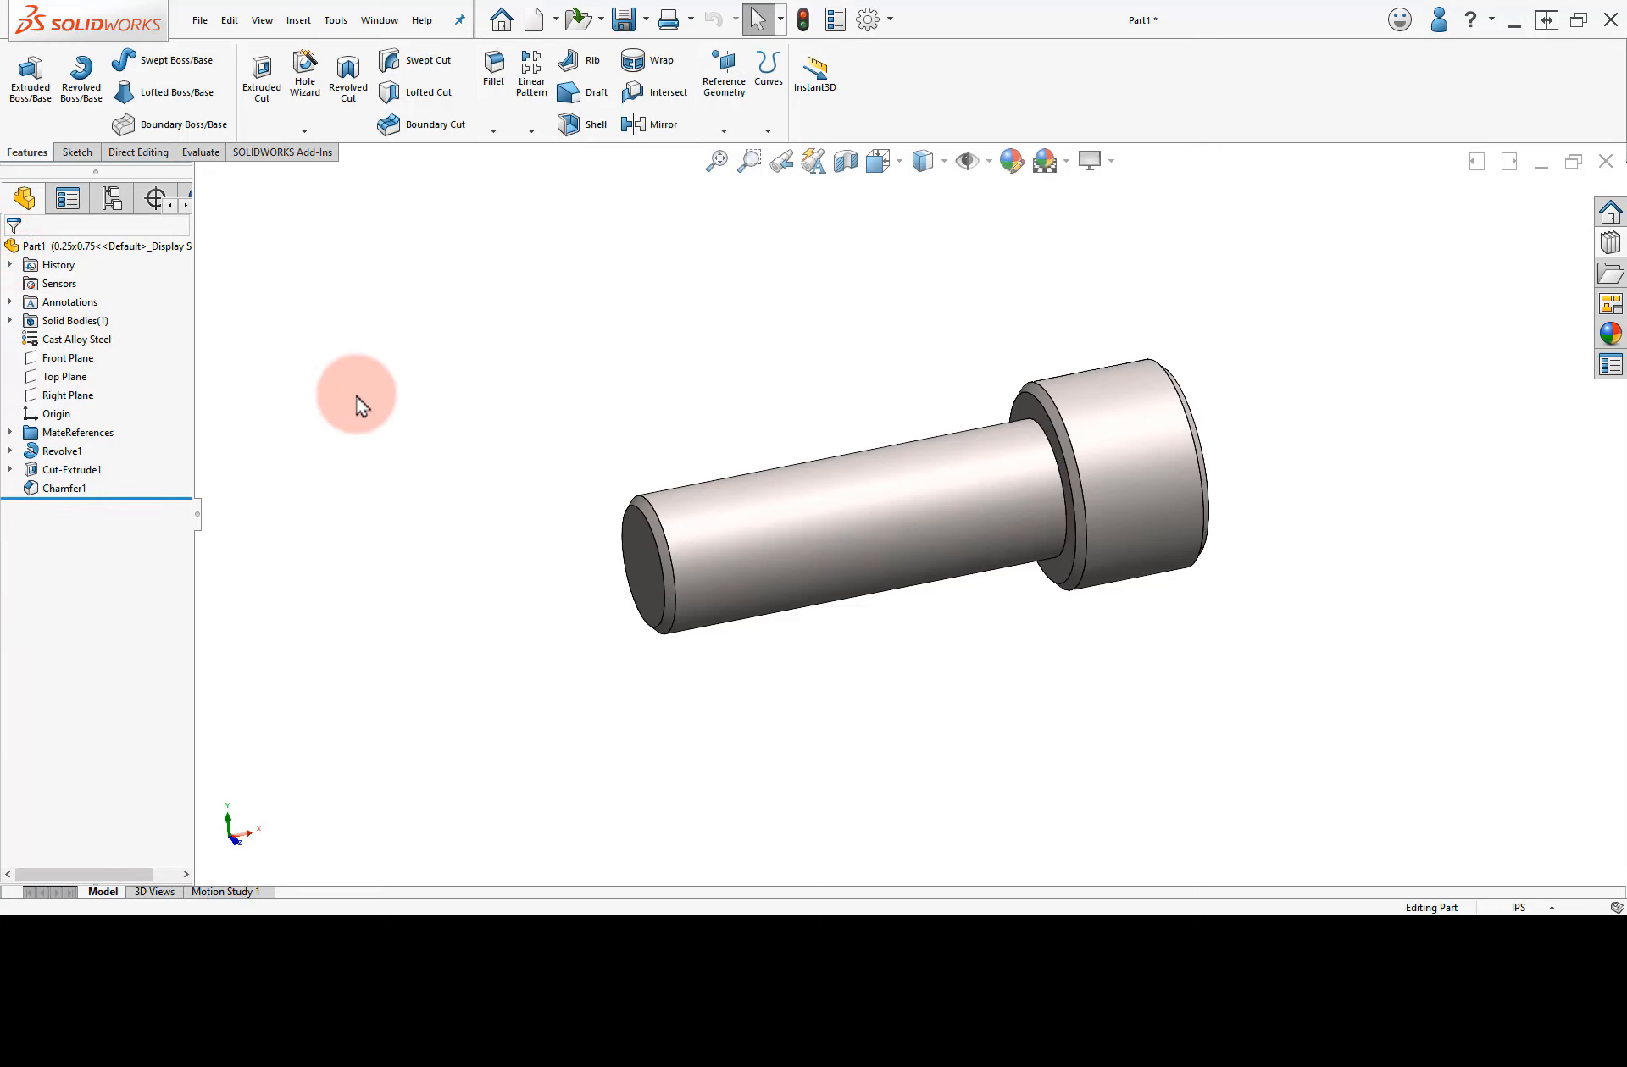
left_click(10, 433)
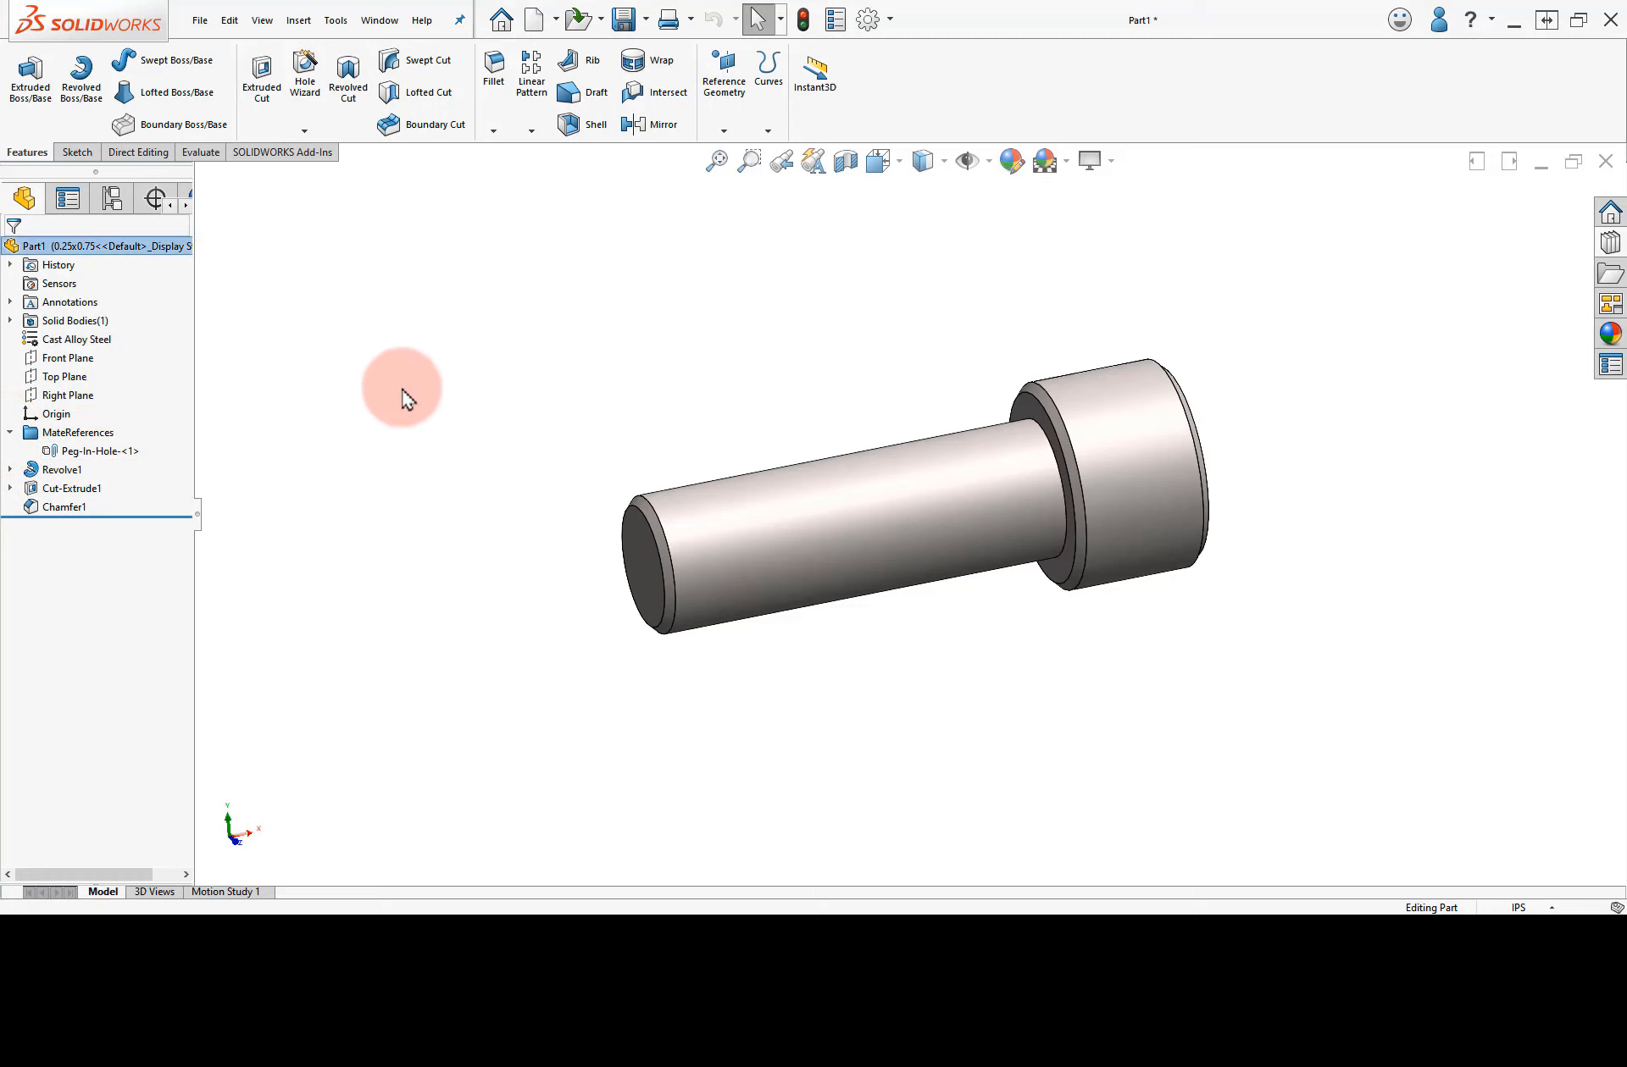
Save the part as Screw Design Table in the Lesson folder.
left_click(623, 36)
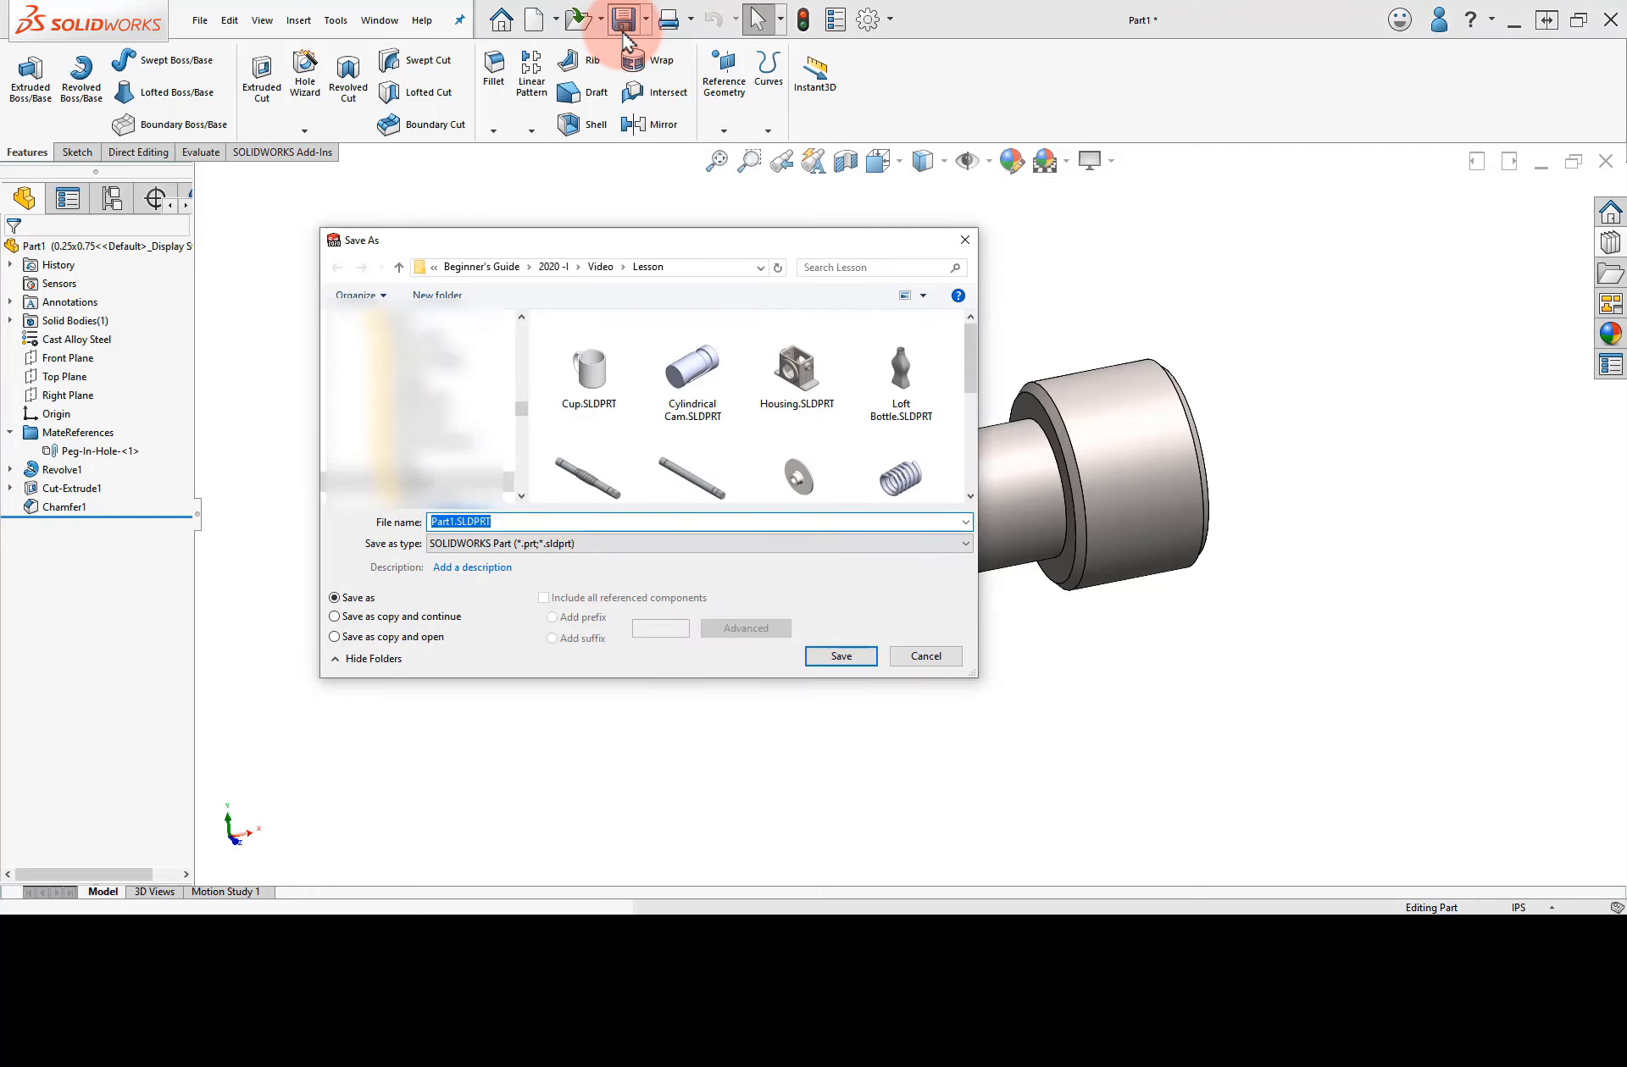
type("Screw Design Table")
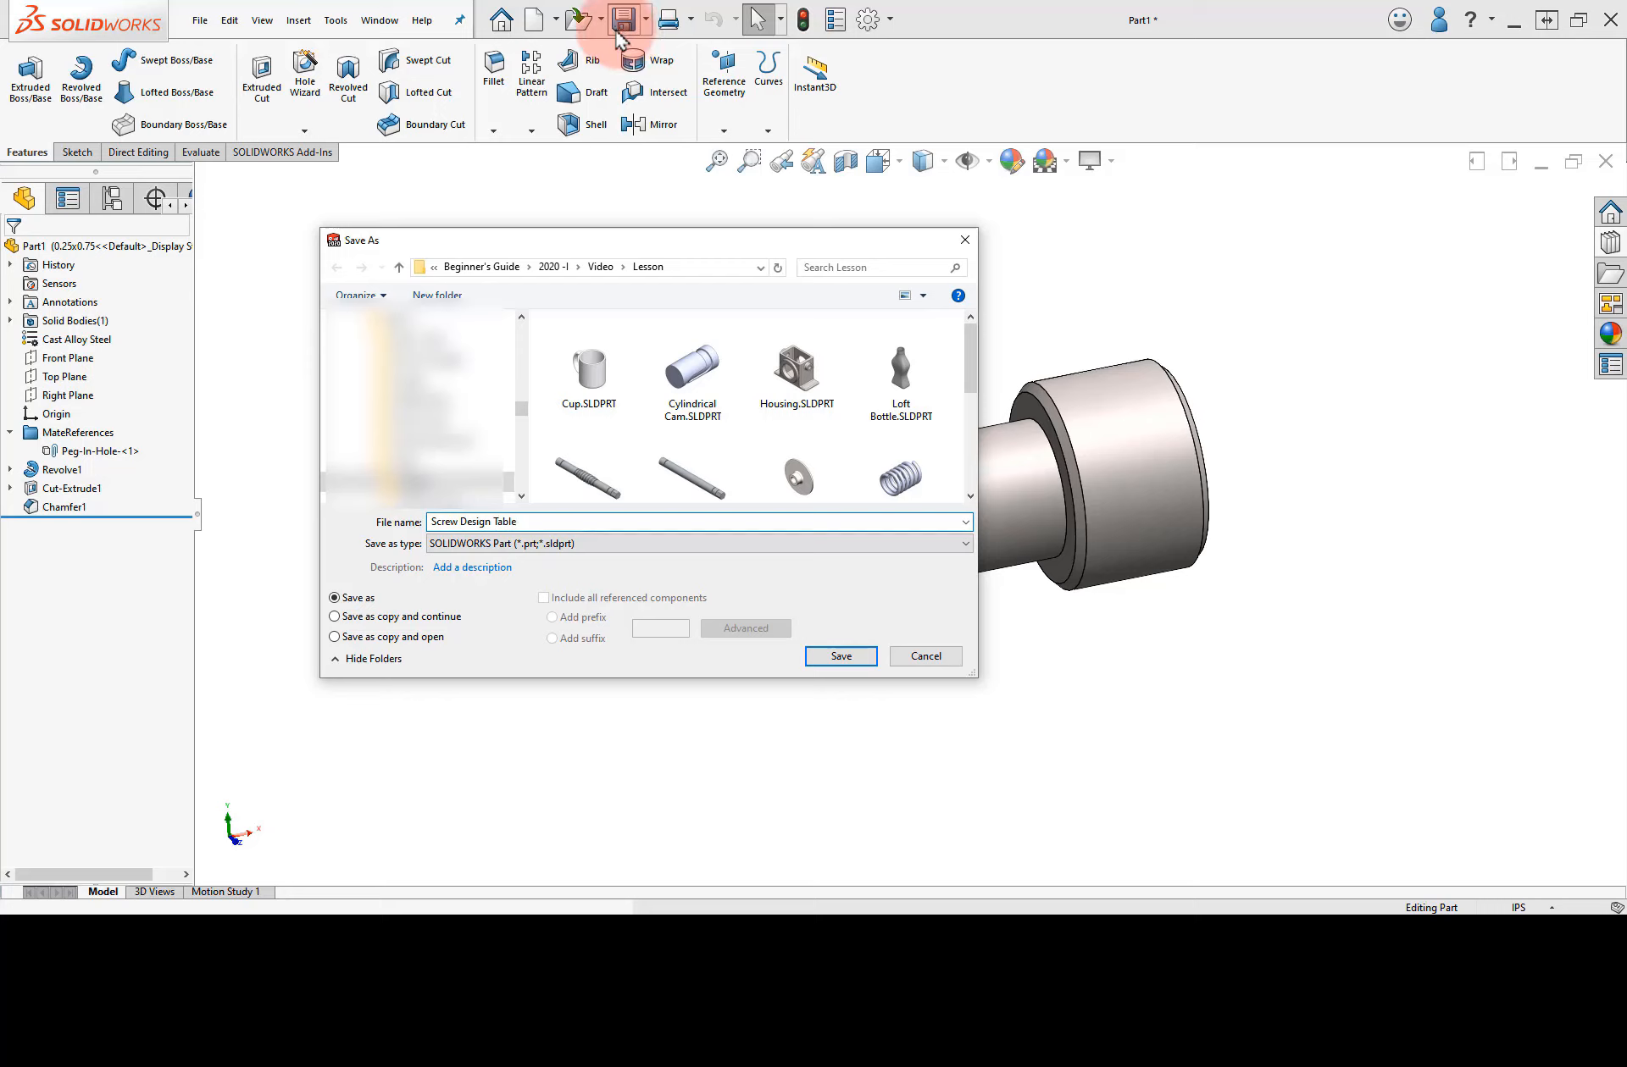
left_click(841, 656)
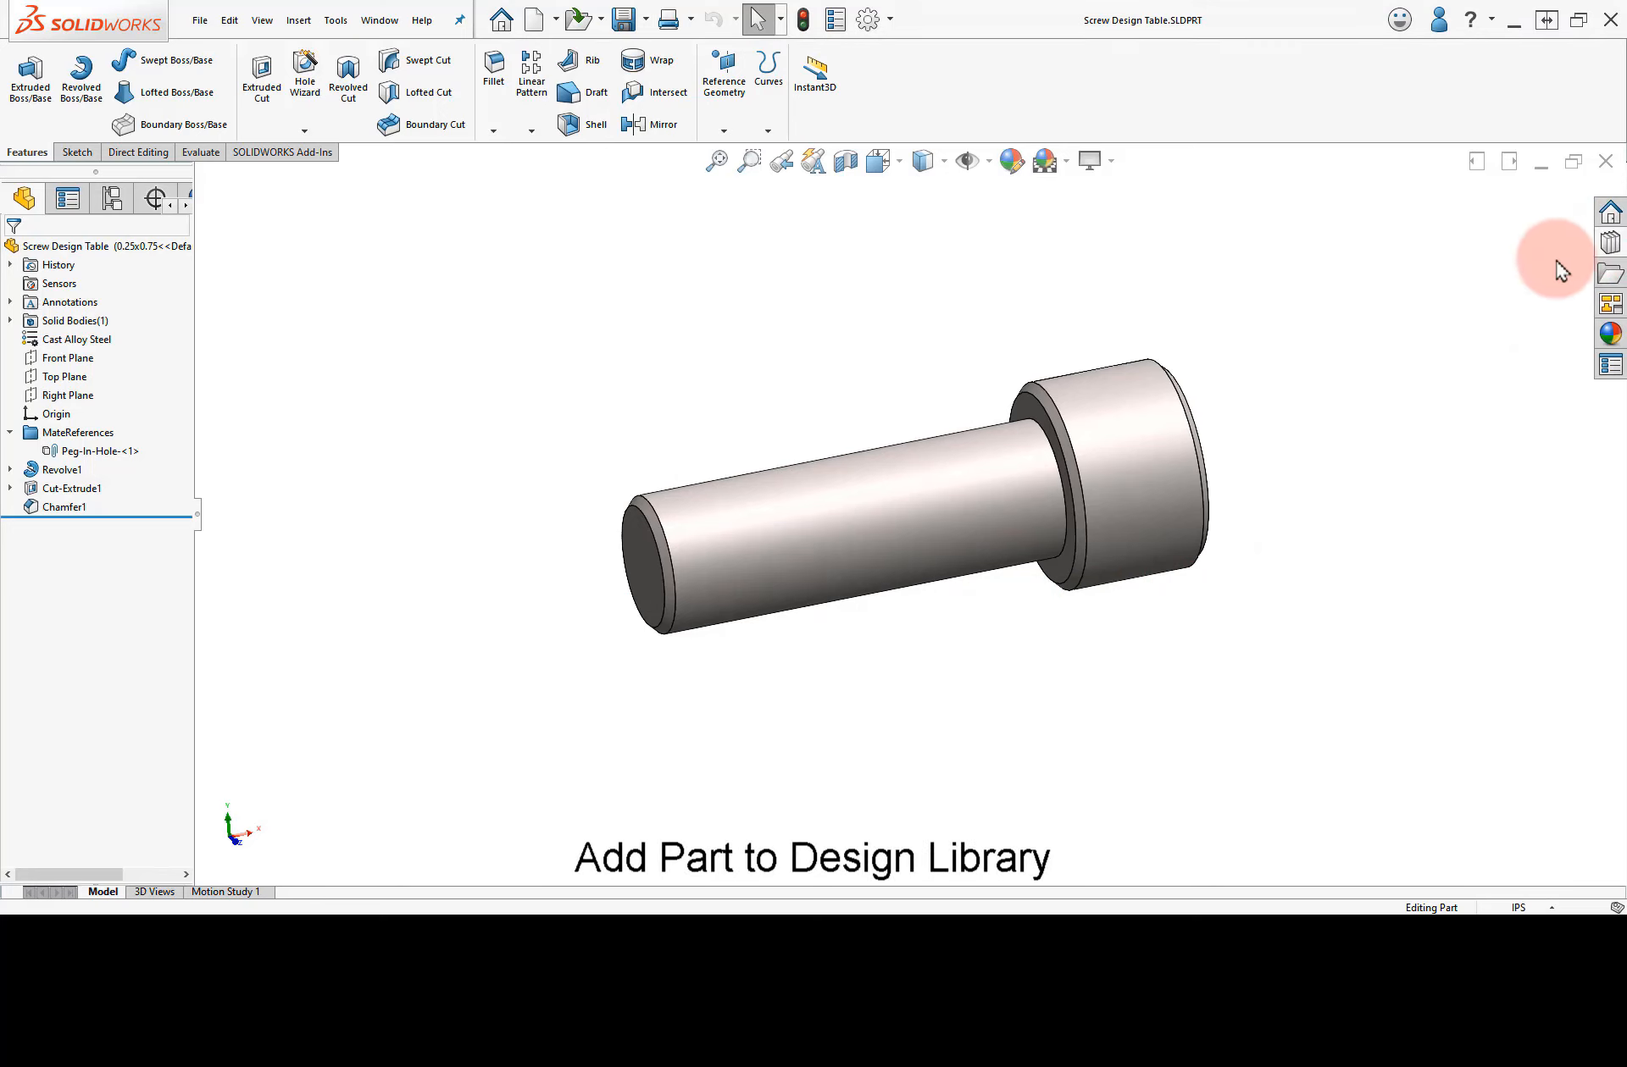
Open the hardware folder under parts in the Design Library and keep the library pinned open.
left_click(1606, 248)
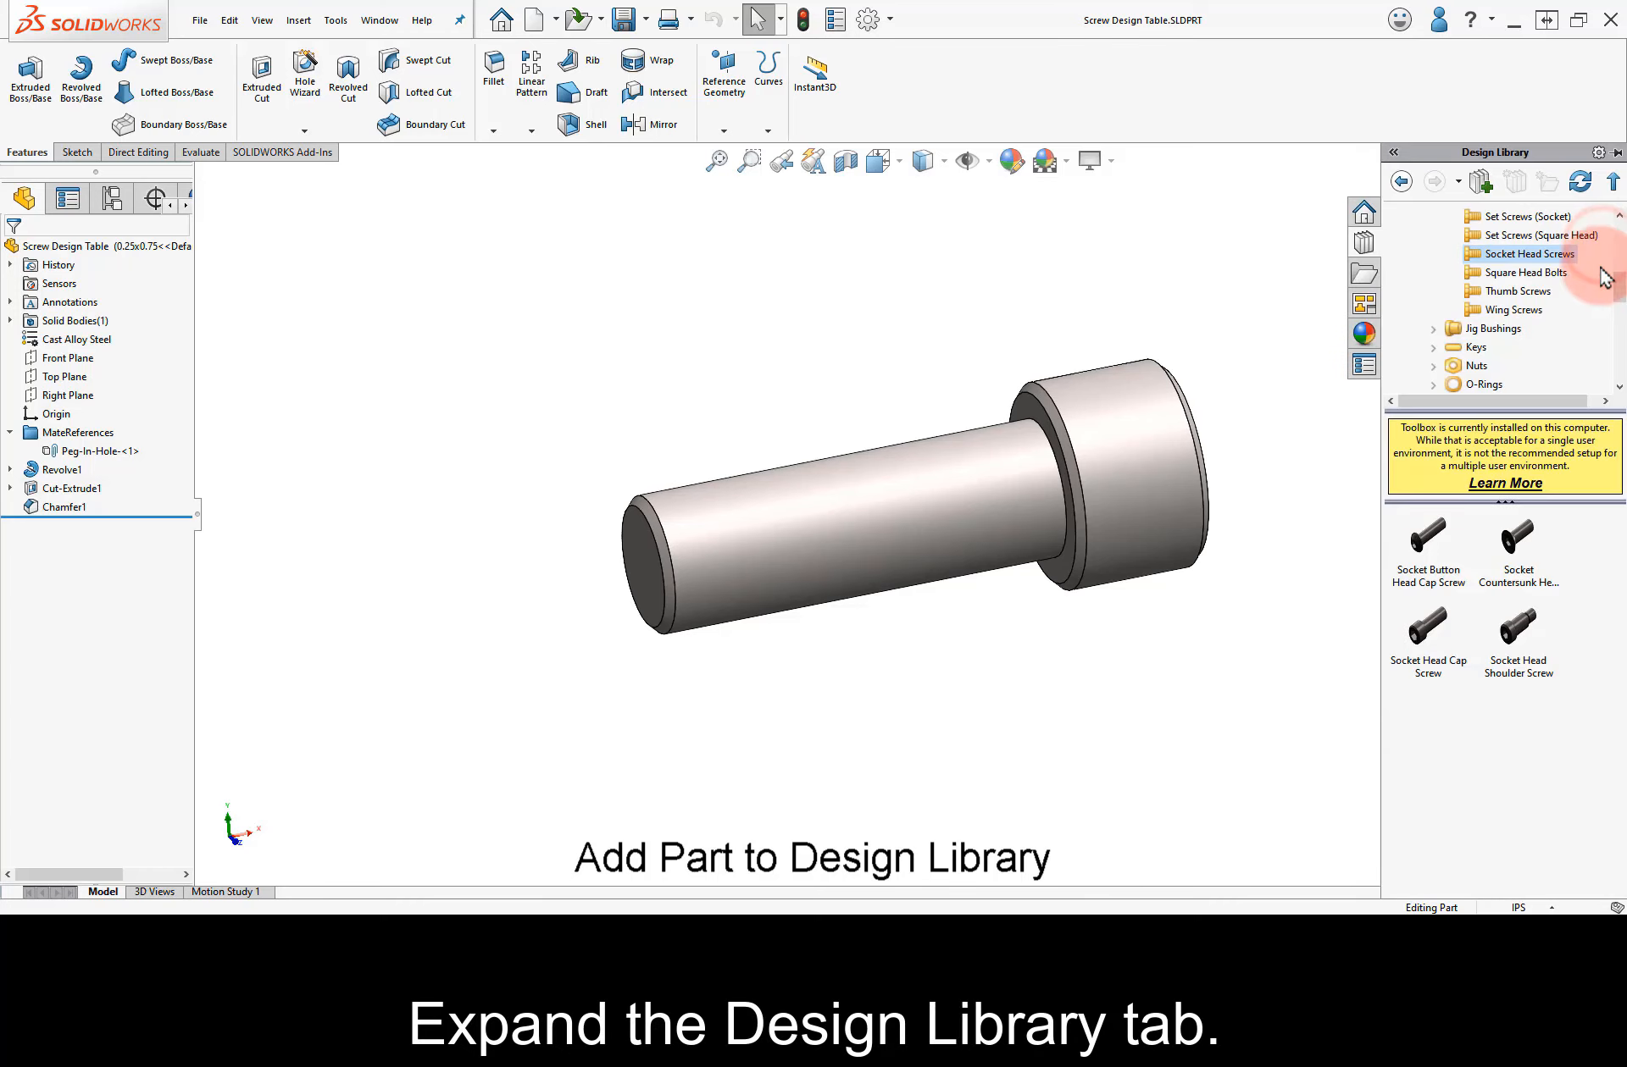
left_click_drag(1615, 278, 1617, 227)
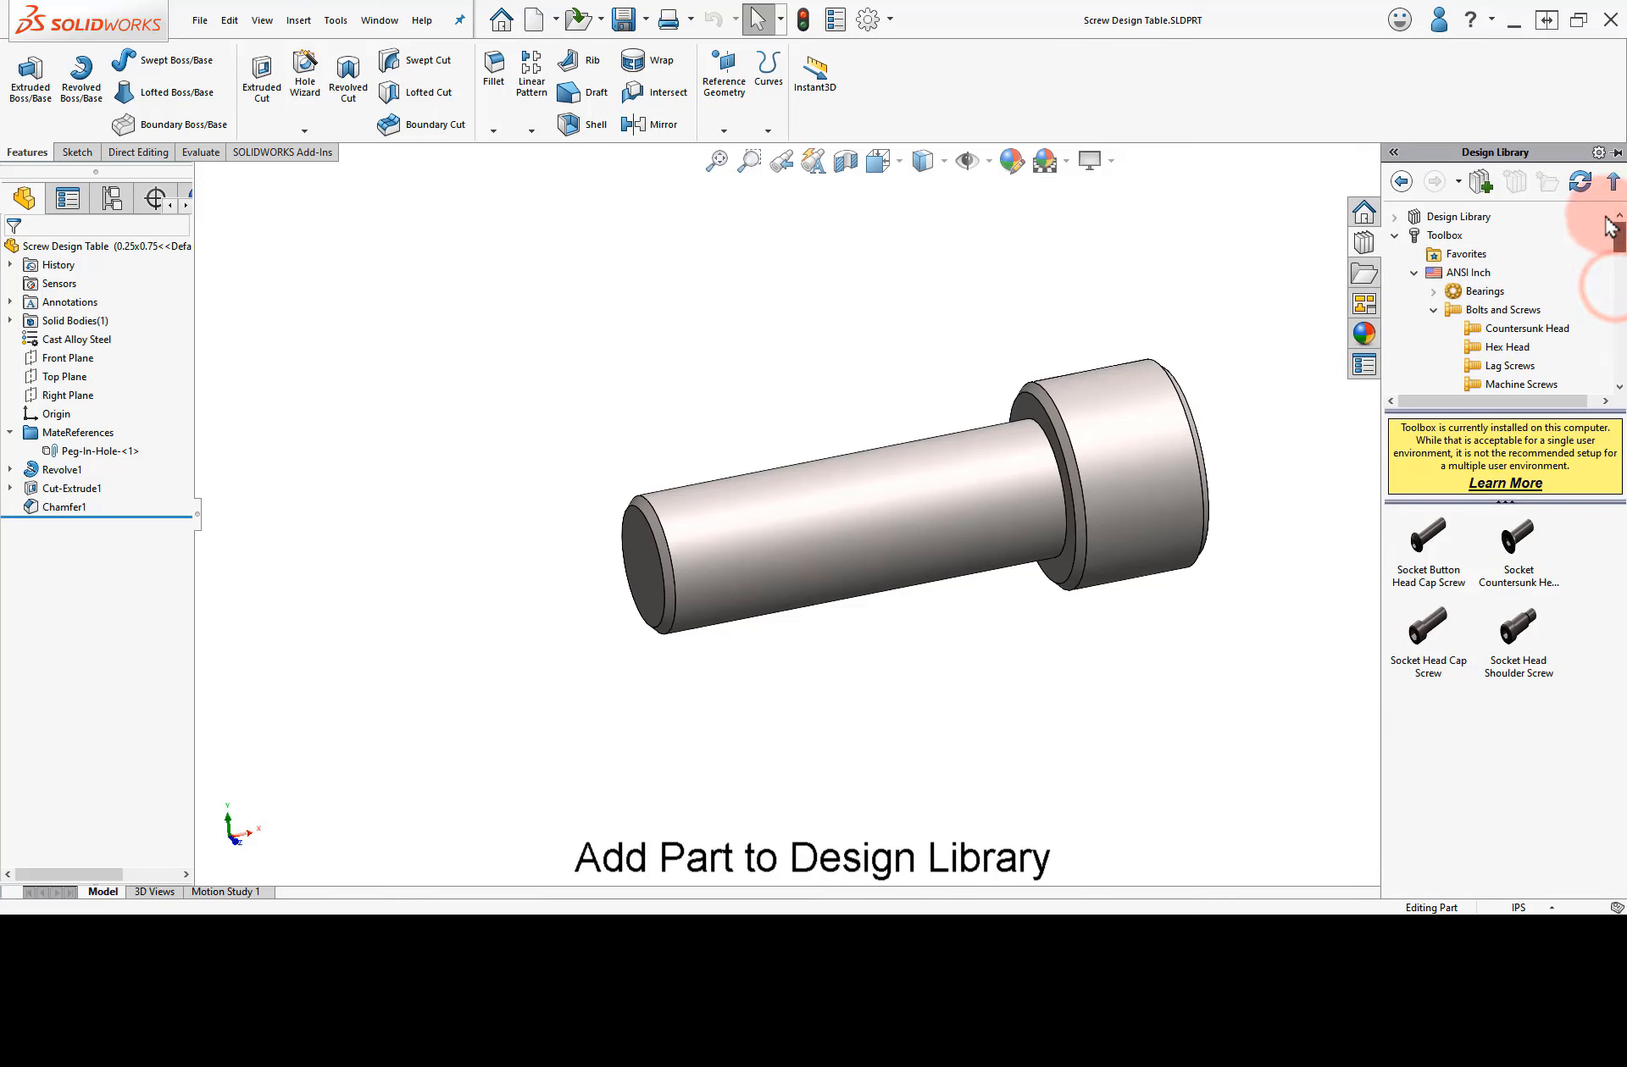
left_click(1395, 236)
left_click(1394, 217)
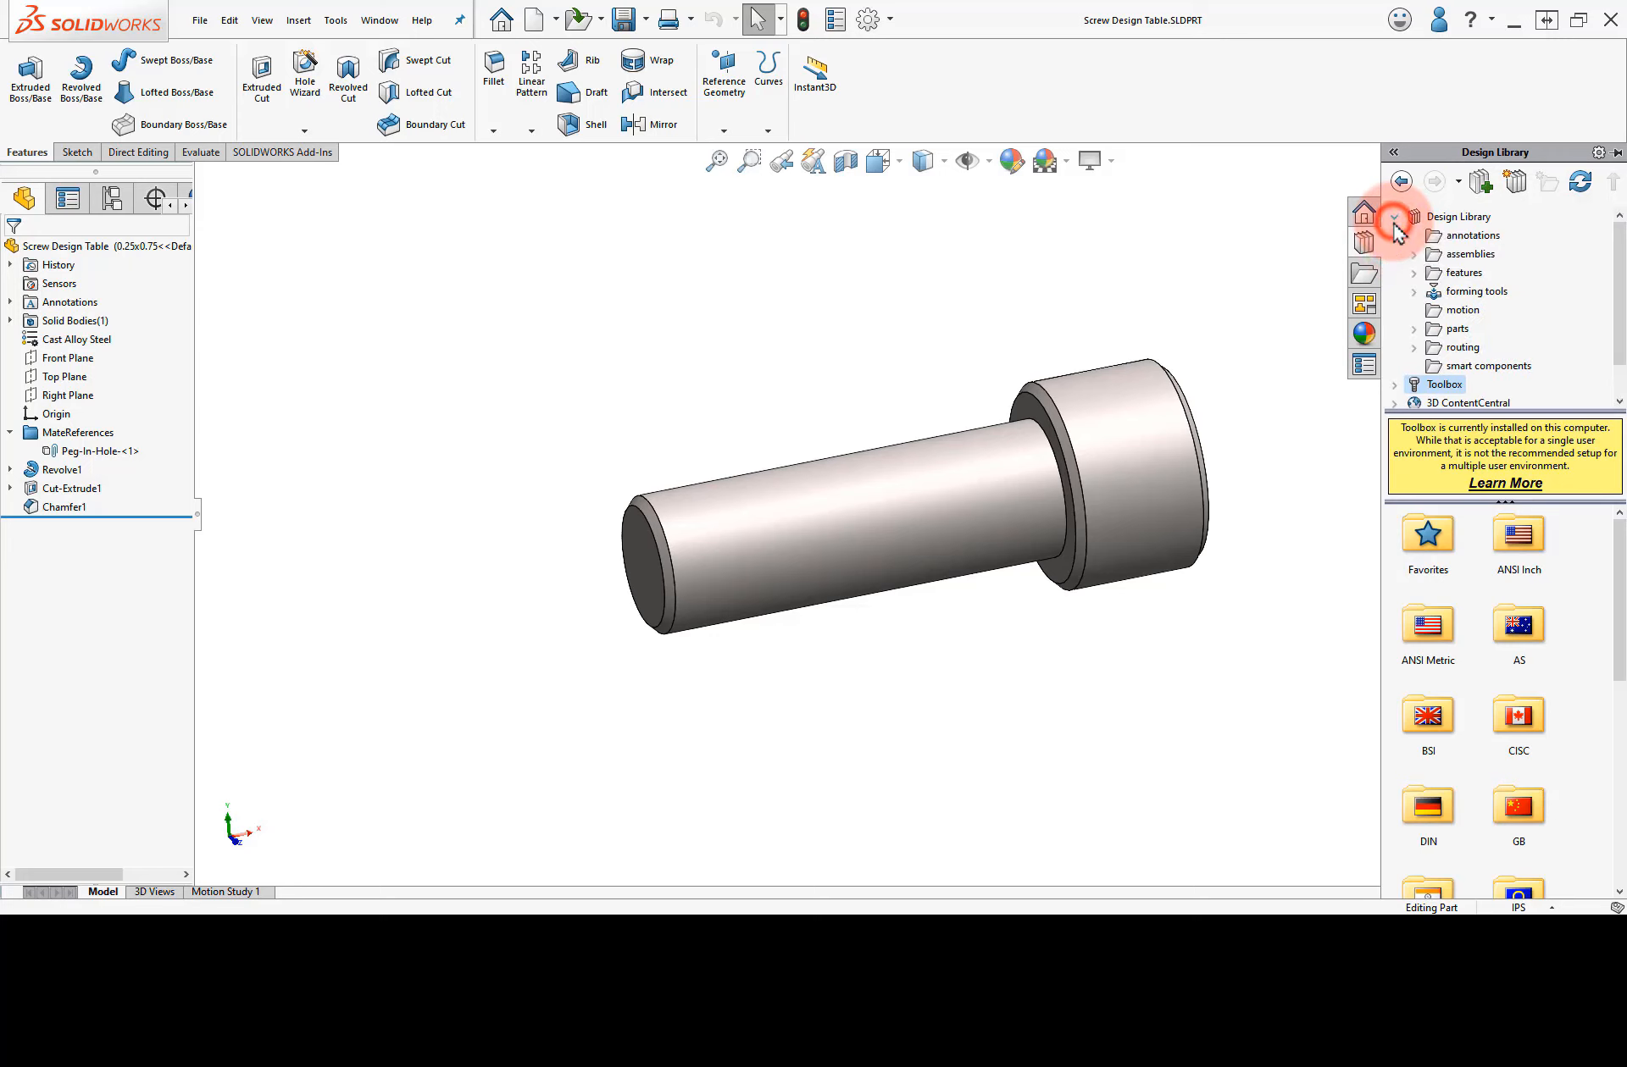
left_click(1412, 329)
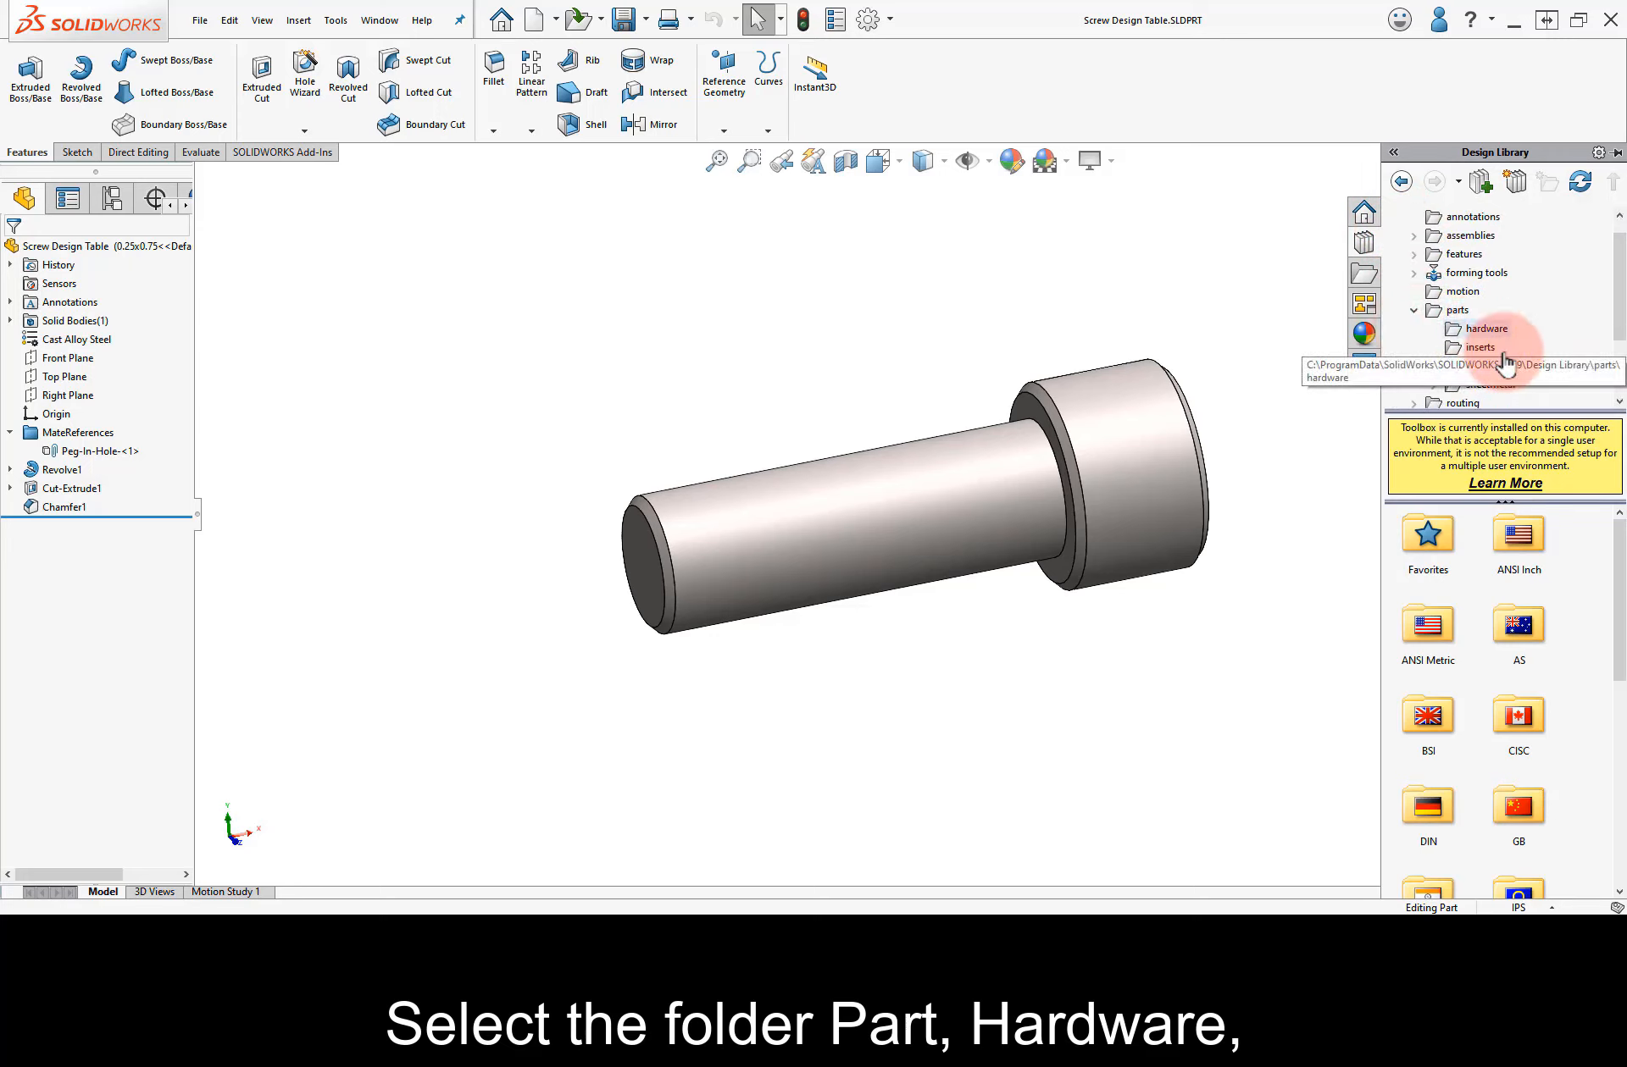
left_click(1487, 329)
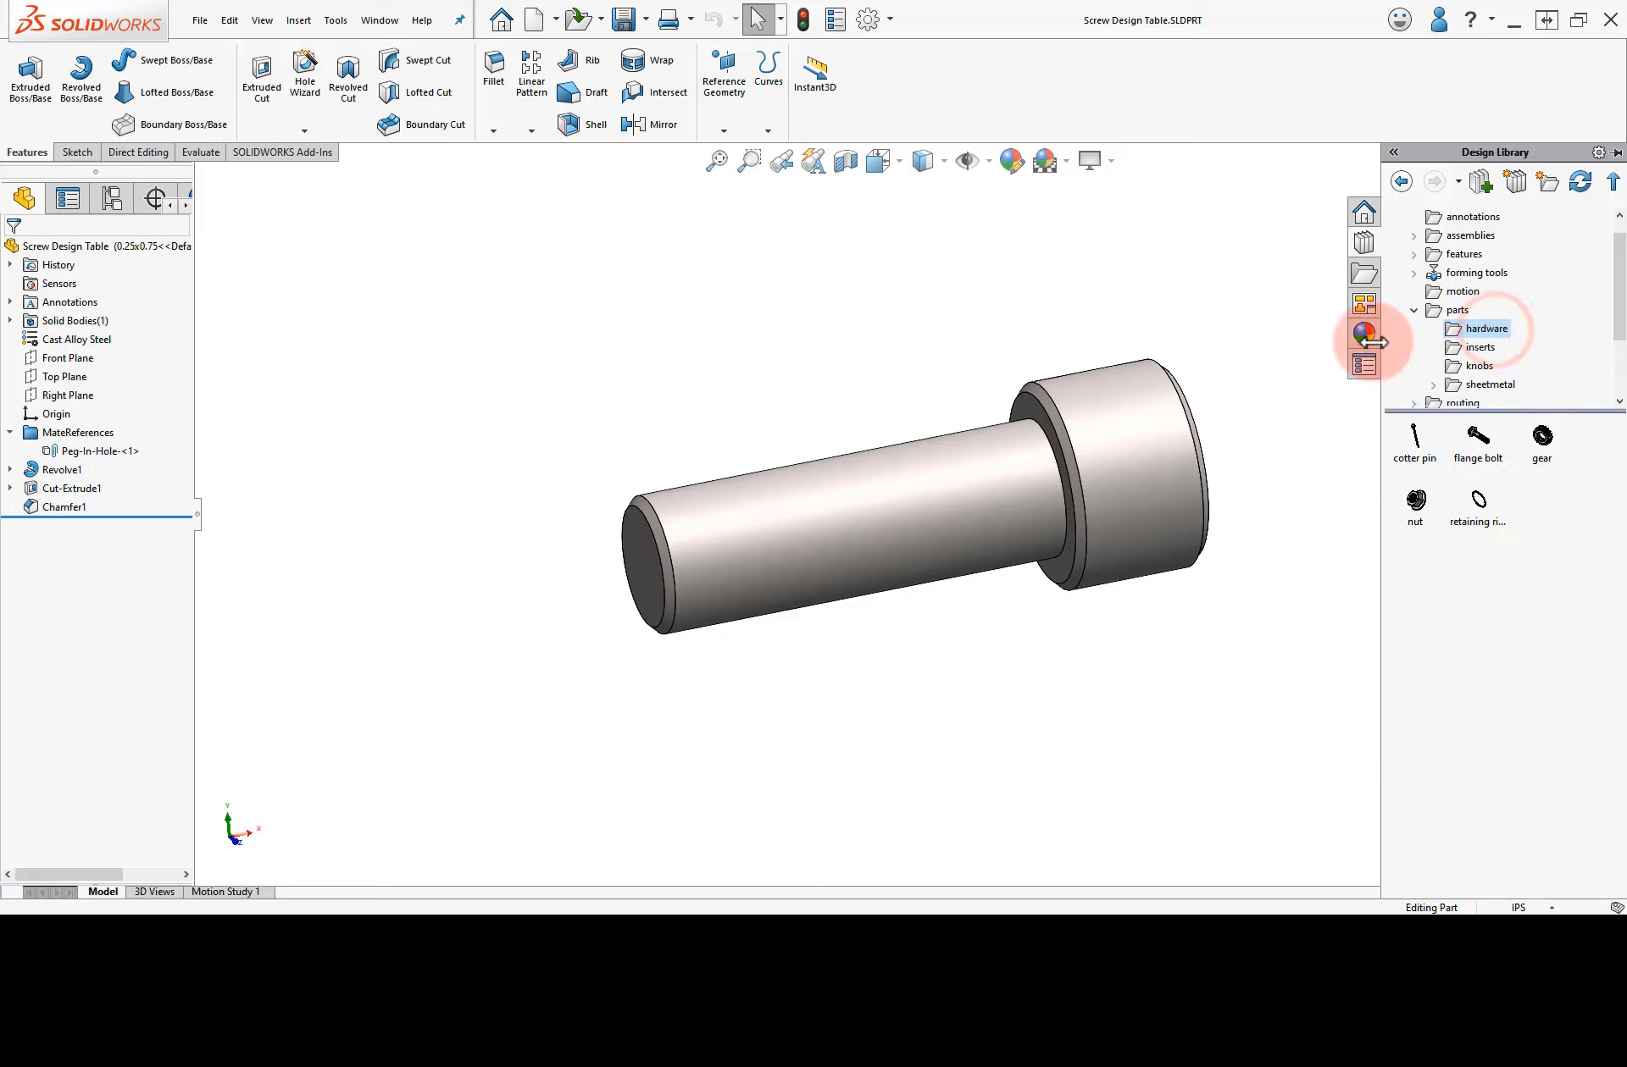
left_click(1614, 155)
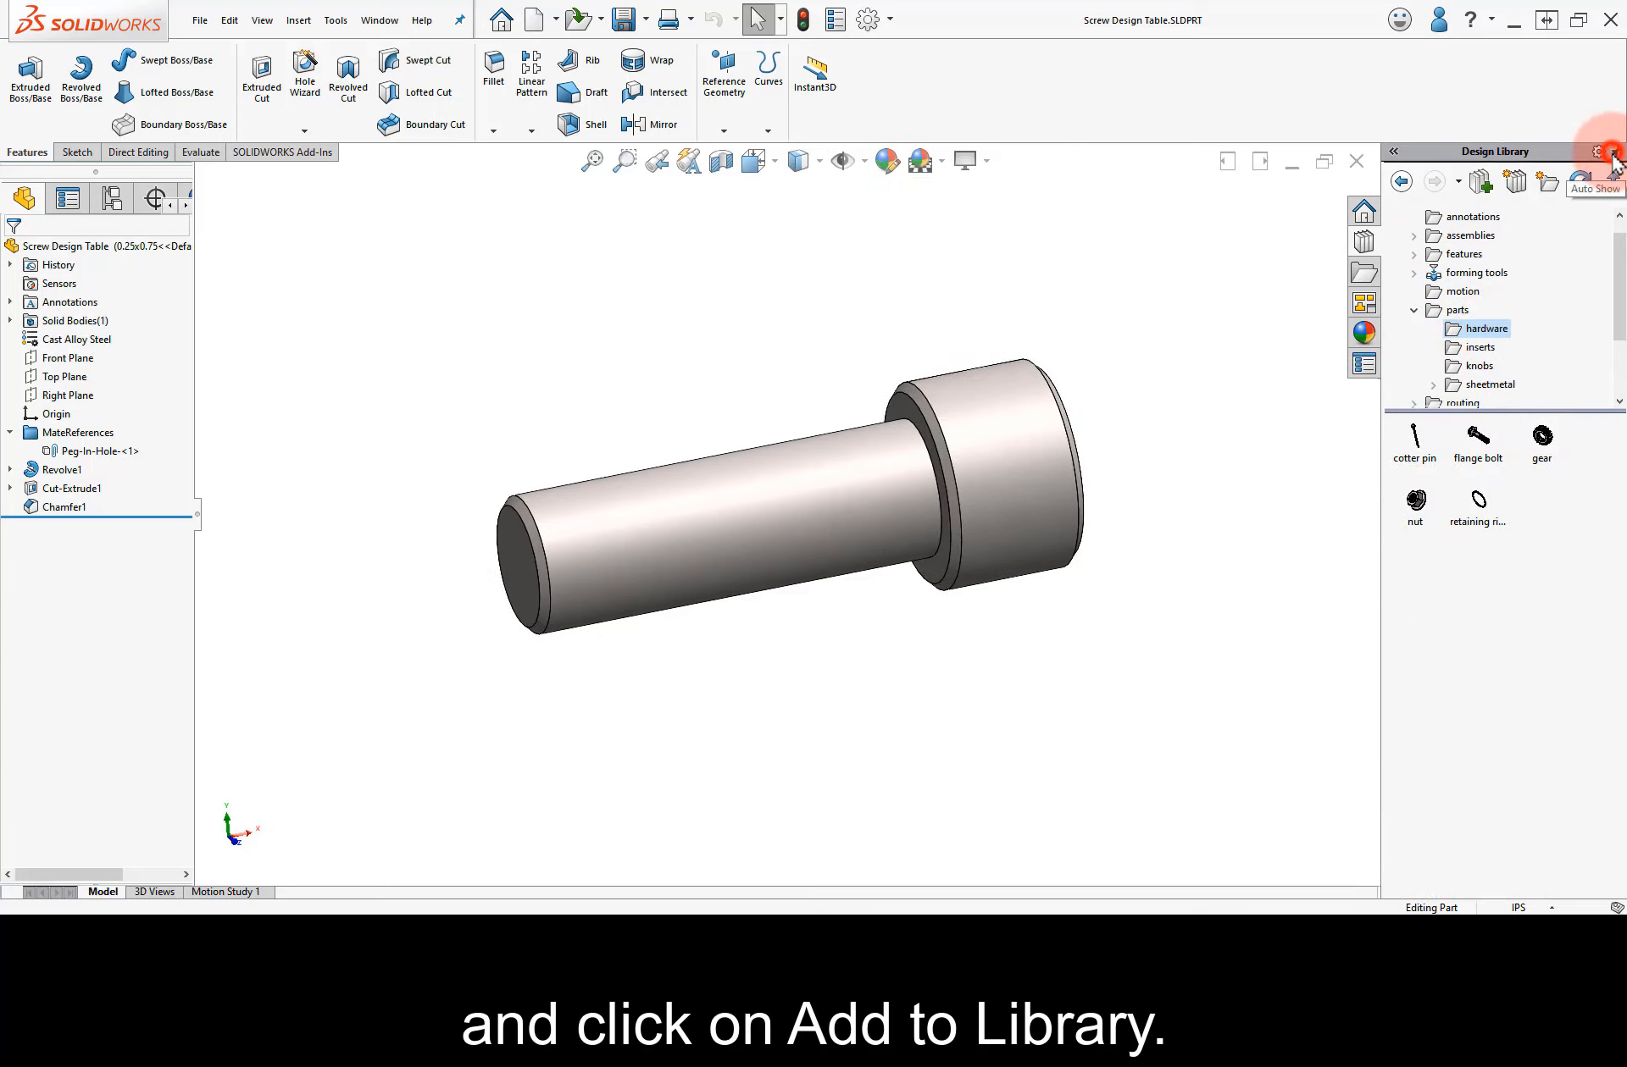
Add the screw part to the hardware library folder as Screw Design Table, and unpin the Design Library.
left_click(1480, 181)
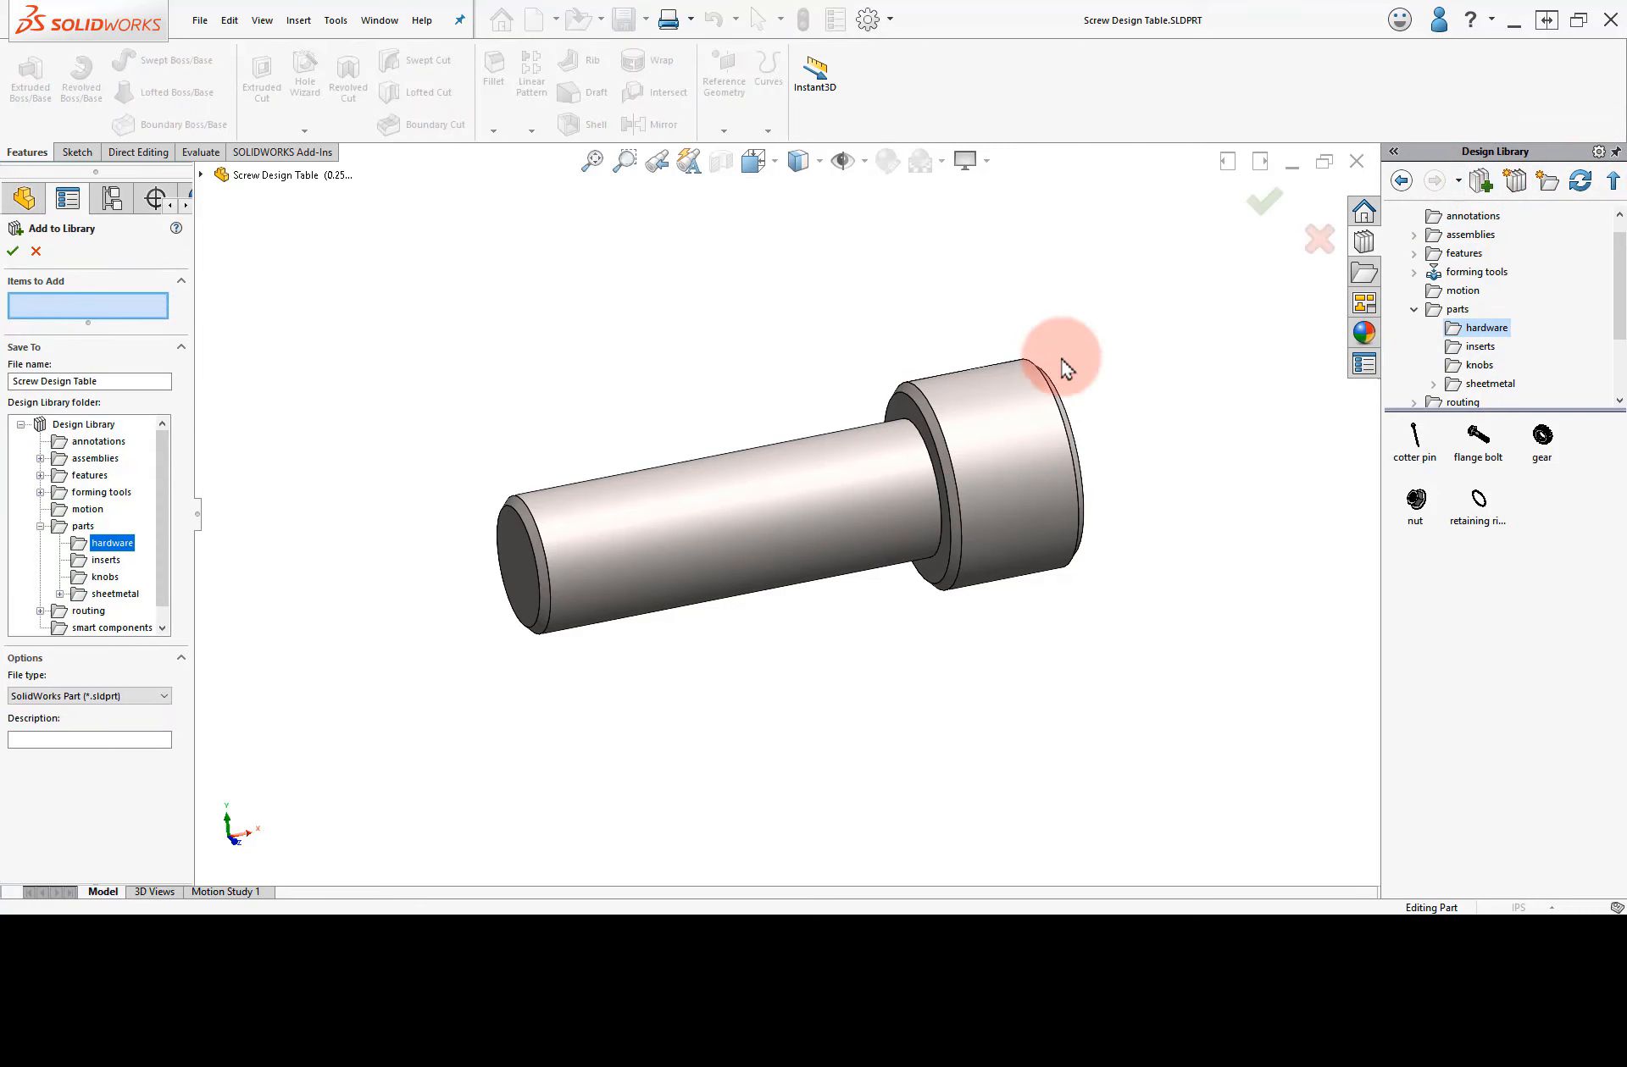
left_click(803, 485)
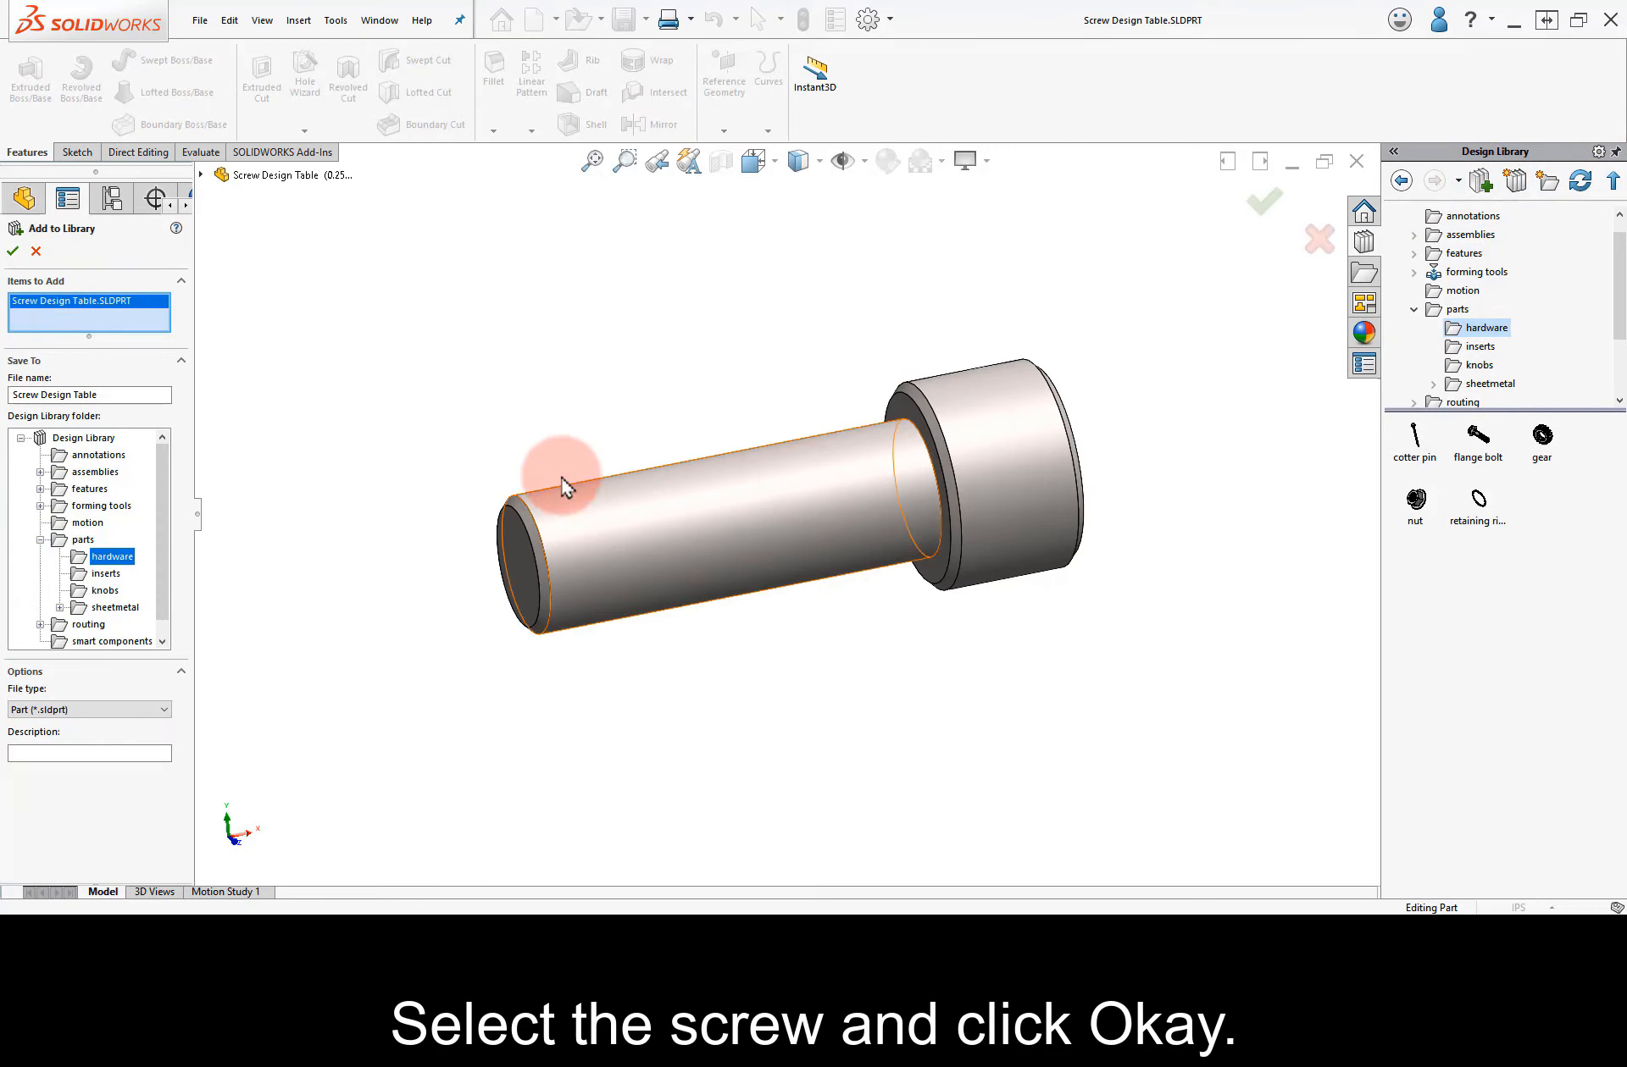
left_click(12, 253)
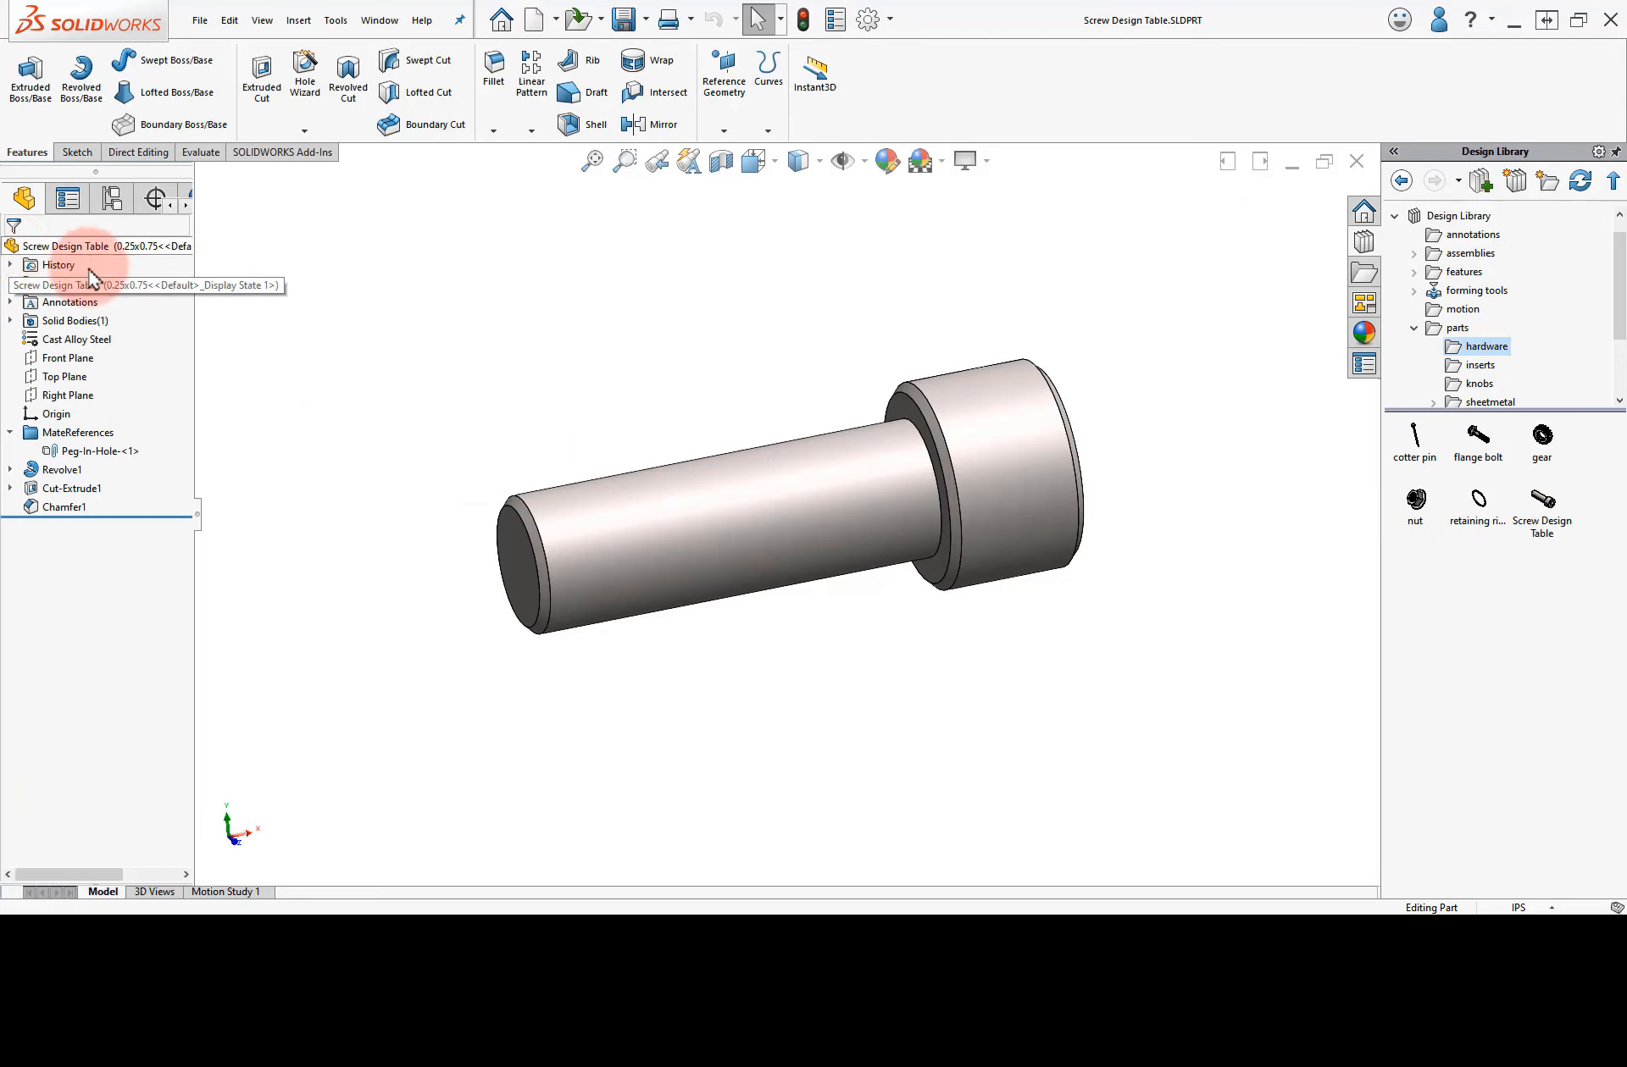
mouse_move(1549, 508)
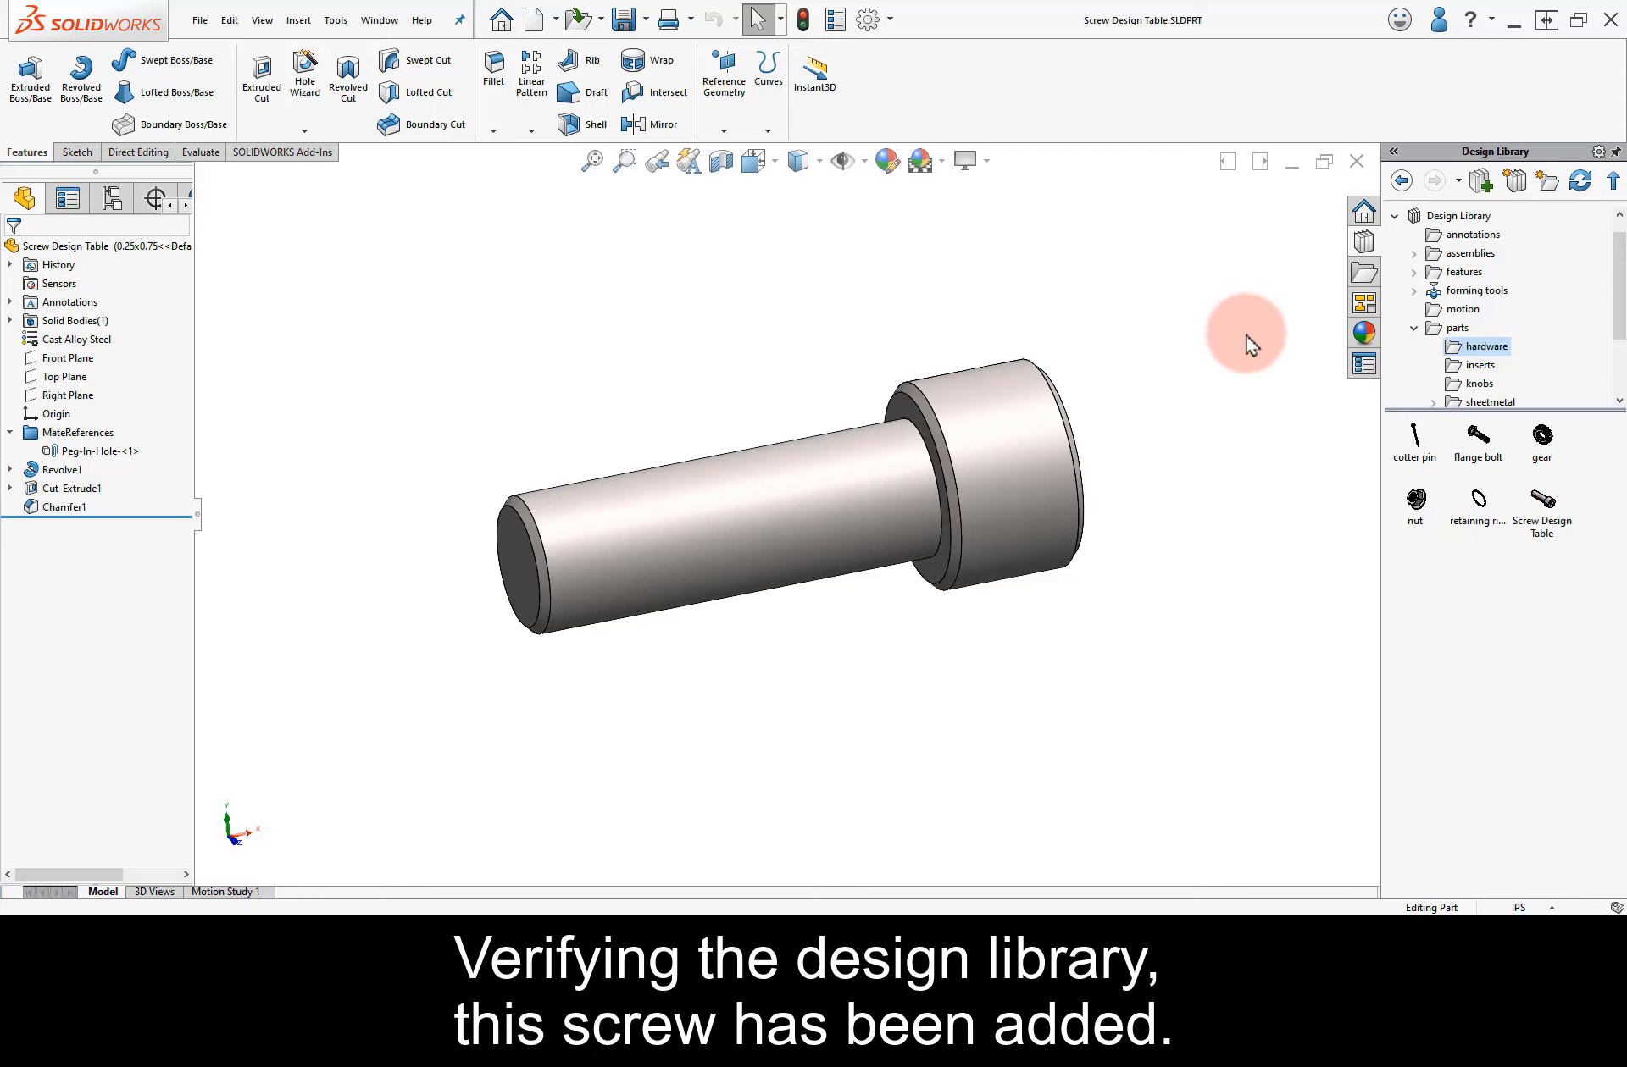
left_click(1615, 152)
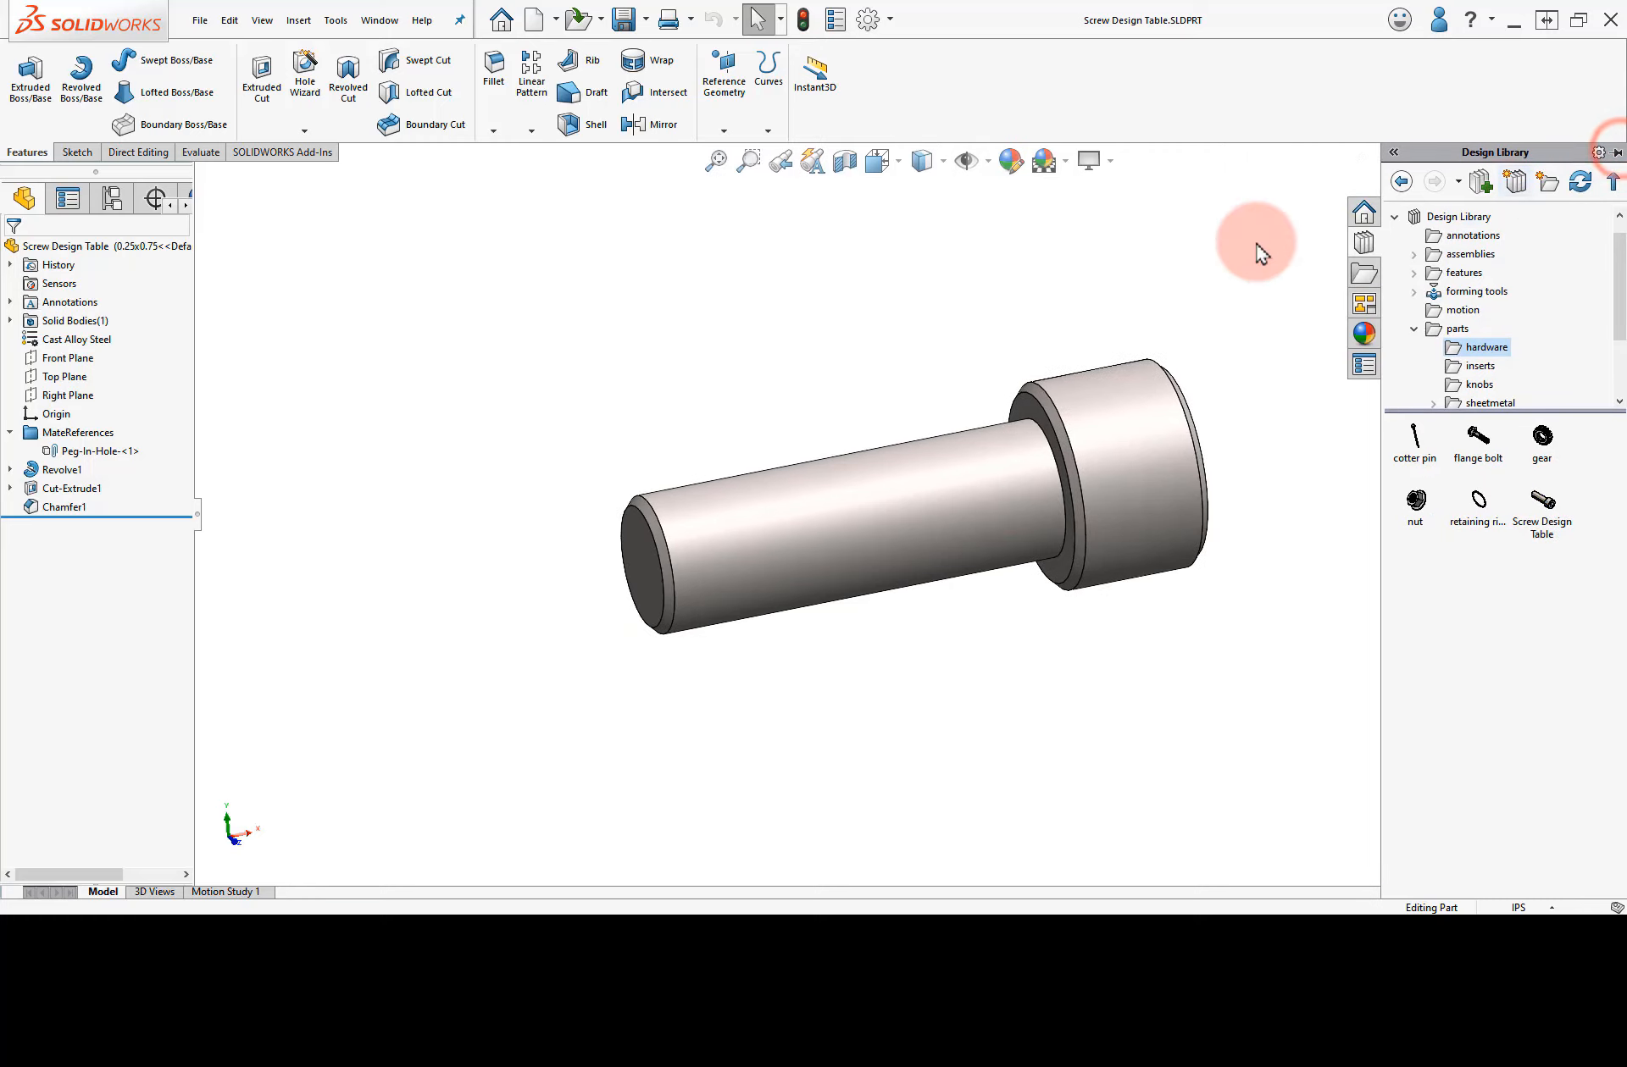
Close the screw part and return to the Gear Box Complete assembly.
left_click(1605, 162)
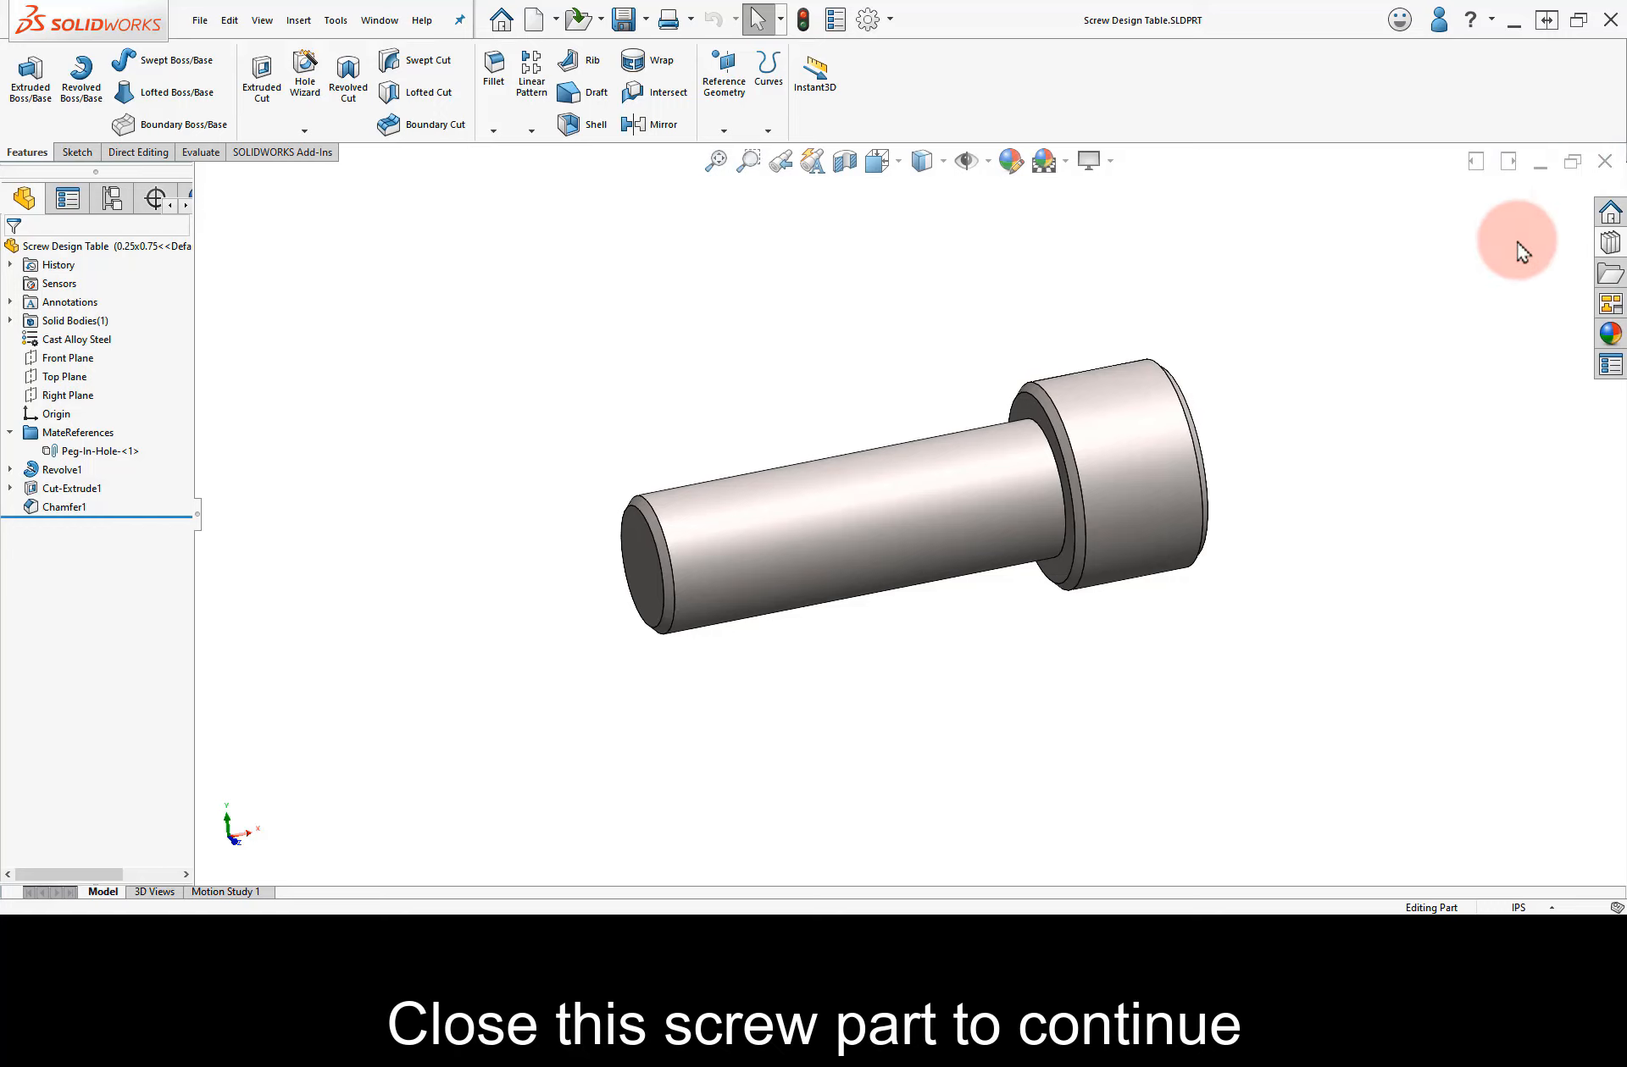
left_click(1602, 163)
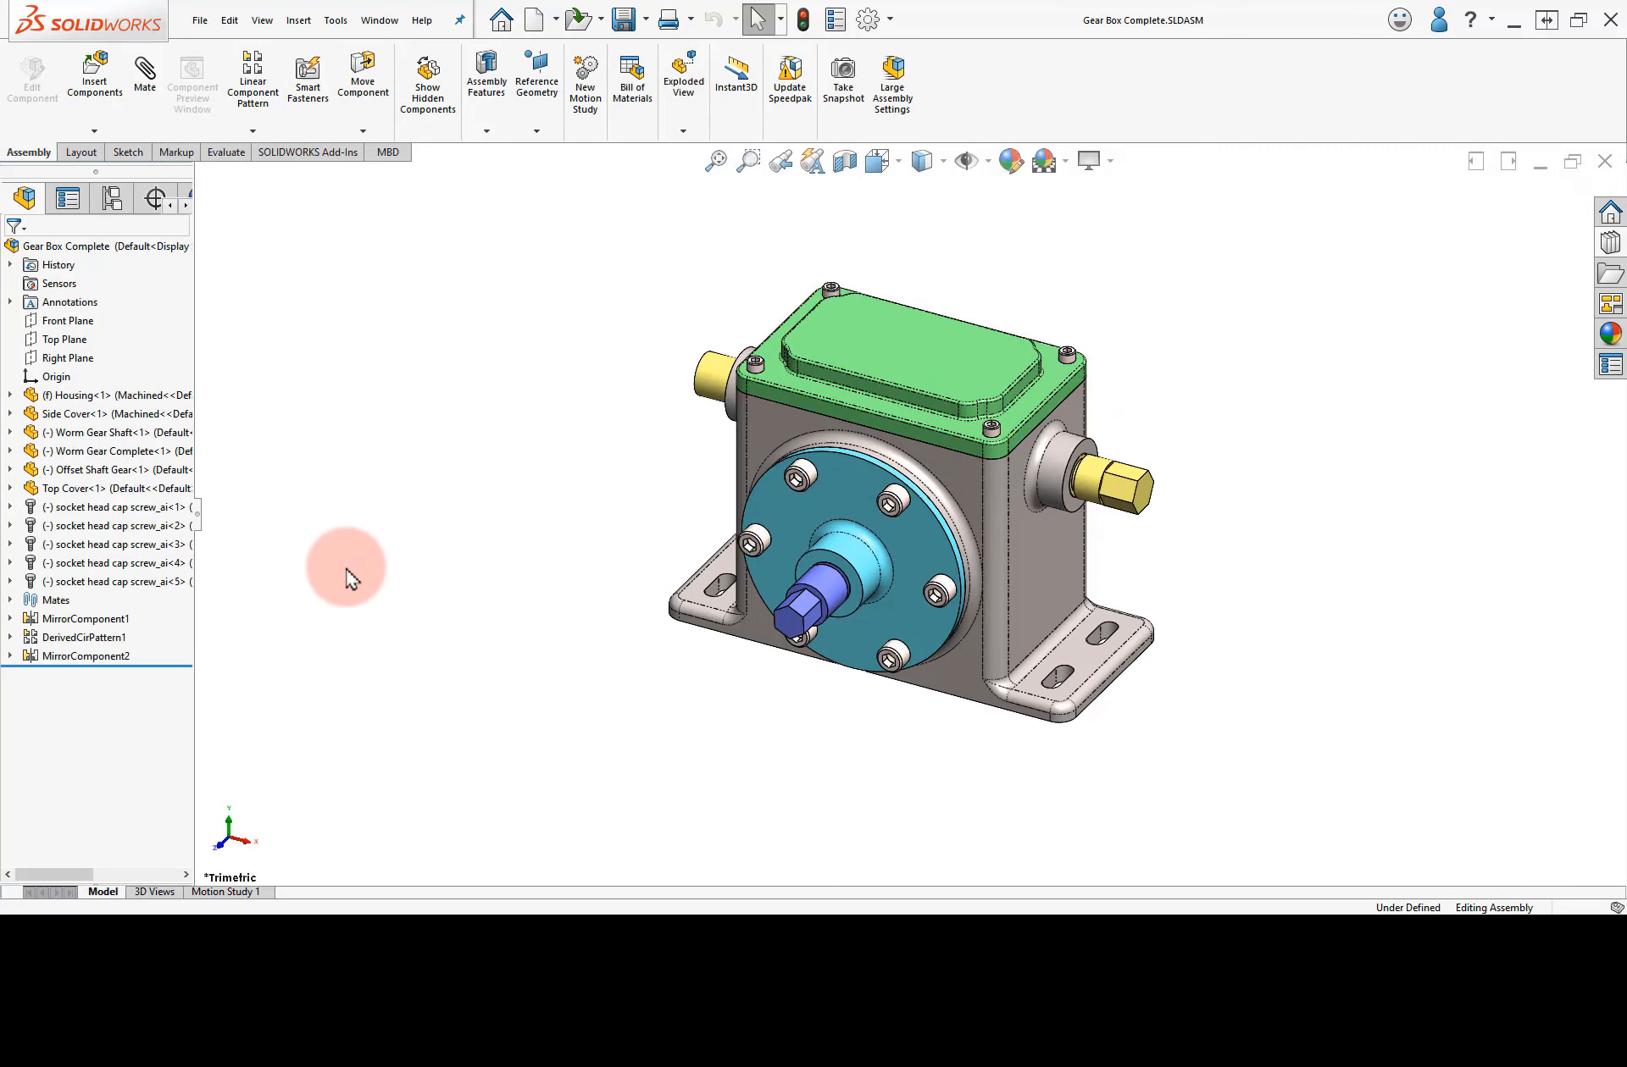
Suppress the fifth socket head cap screw and the DerivedCirPattern1 pattern that fills the side cover holes.
left_click(141, 582)
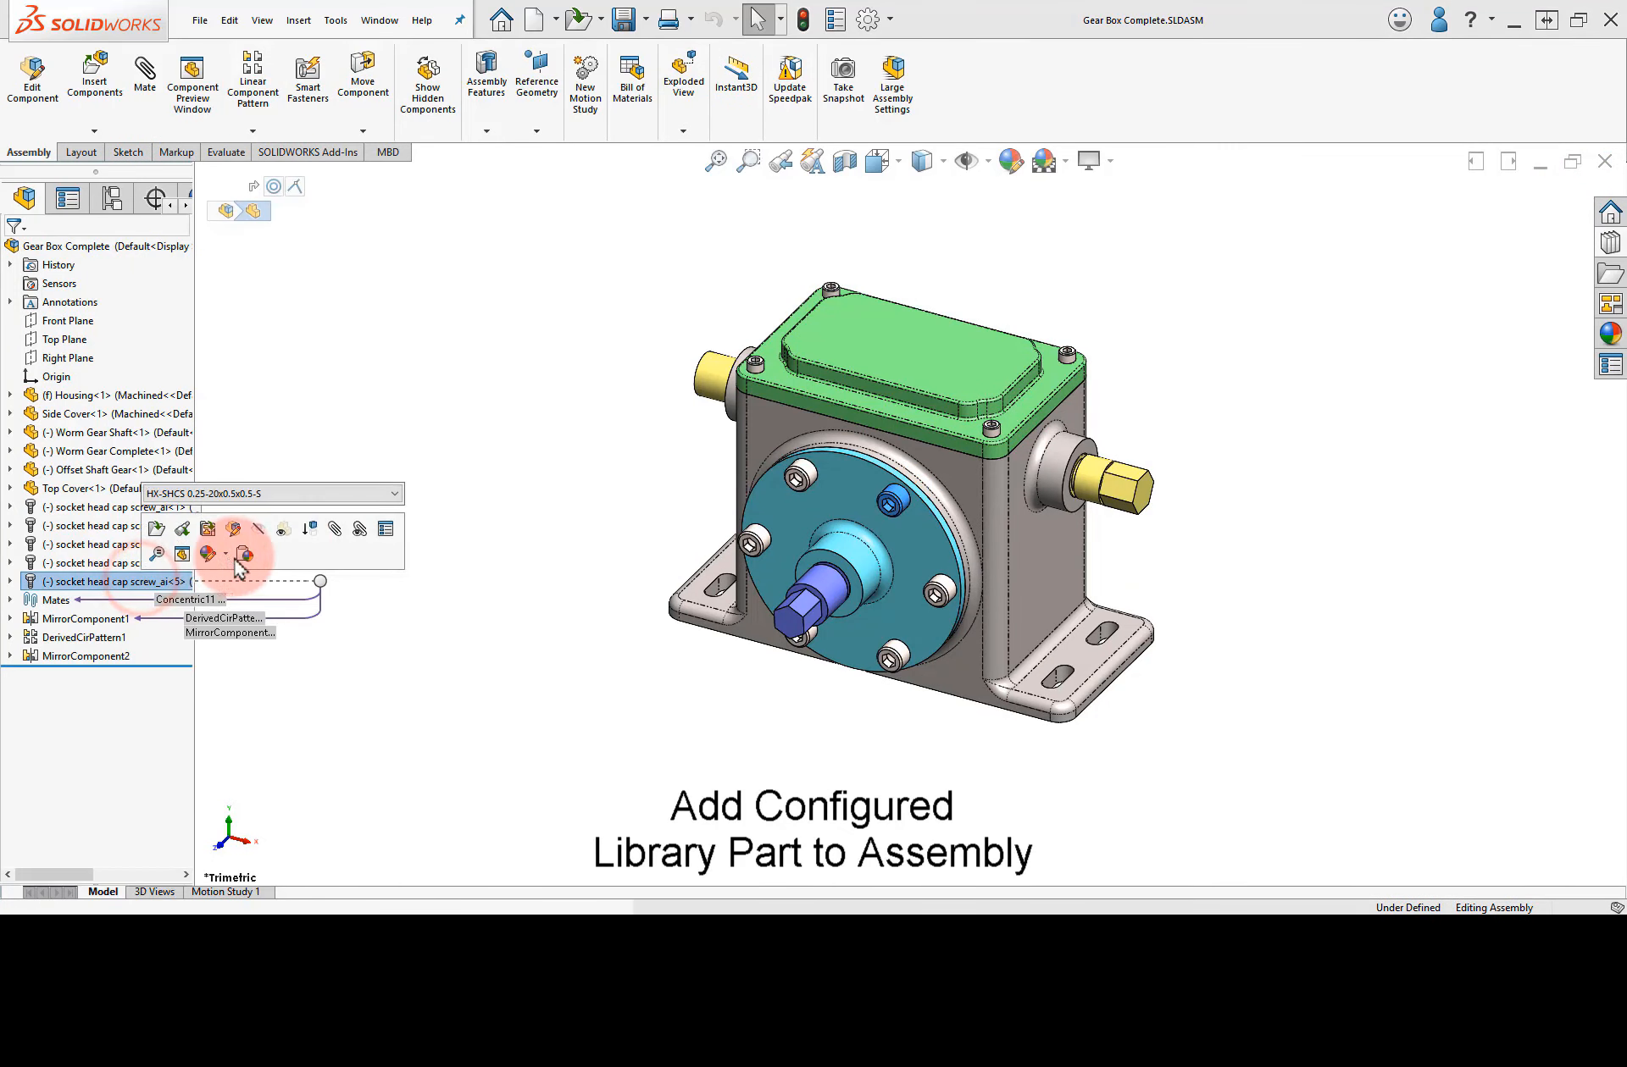
left_click(312, 531)
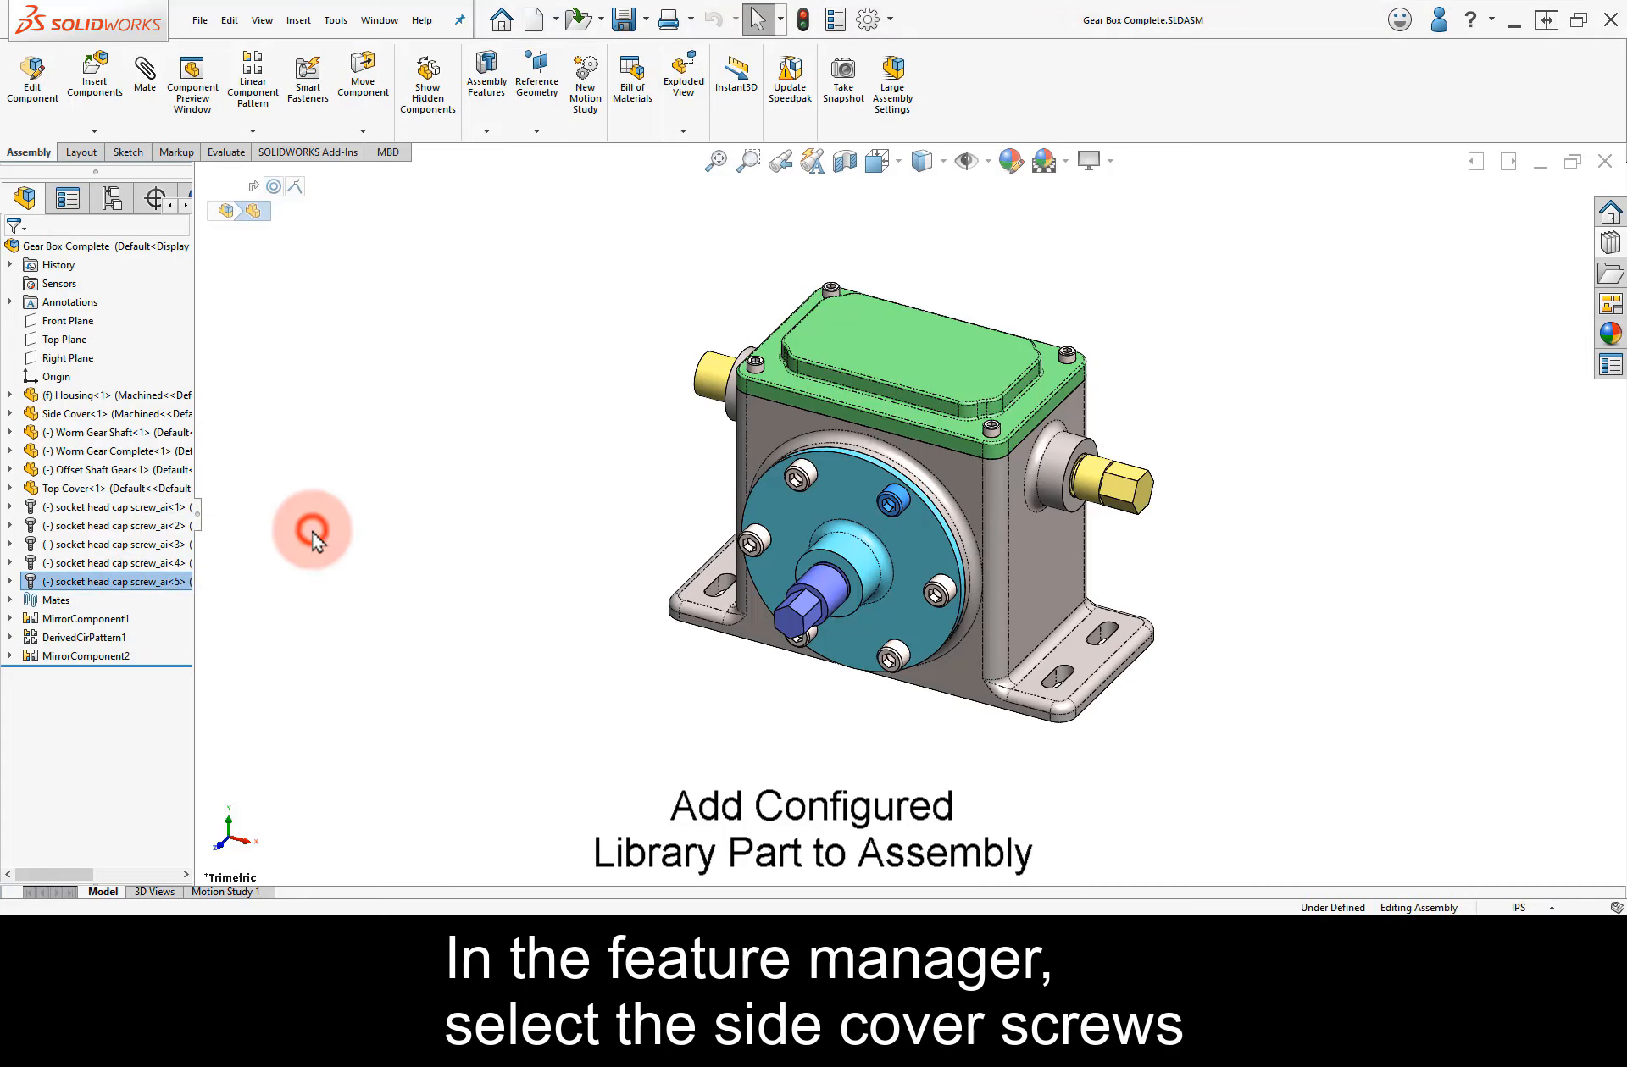
left_click(121, 640)
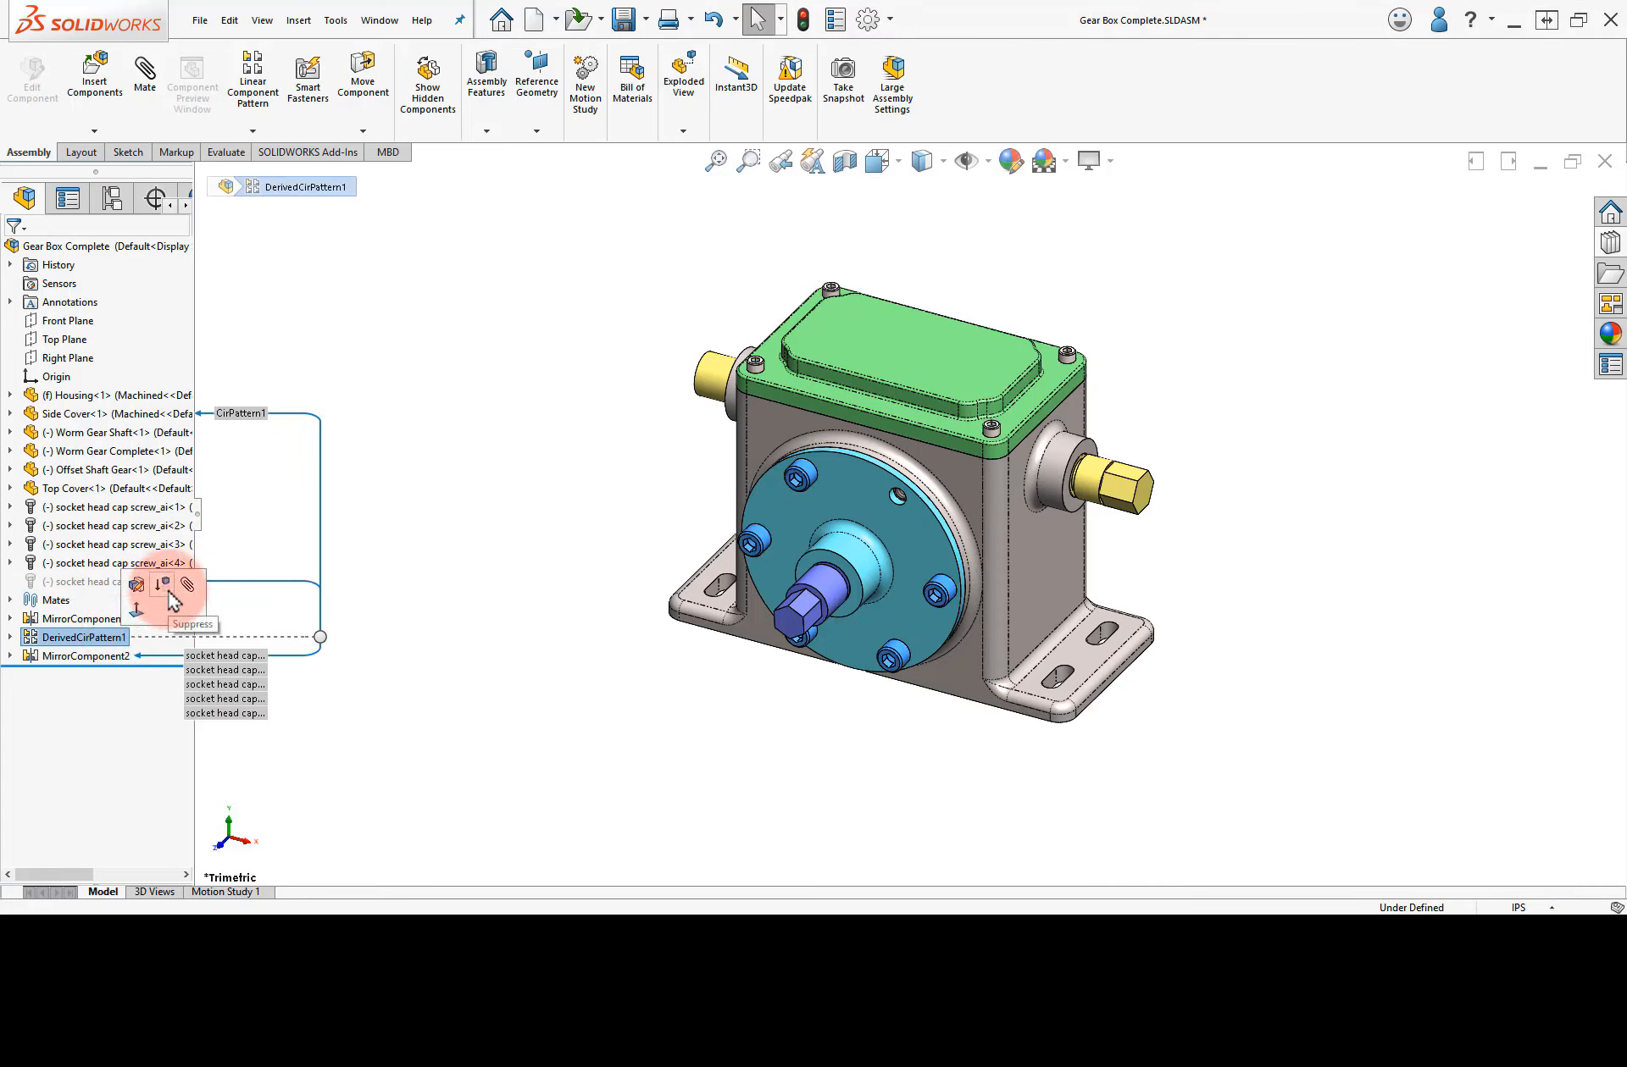
left_click(164, 585)
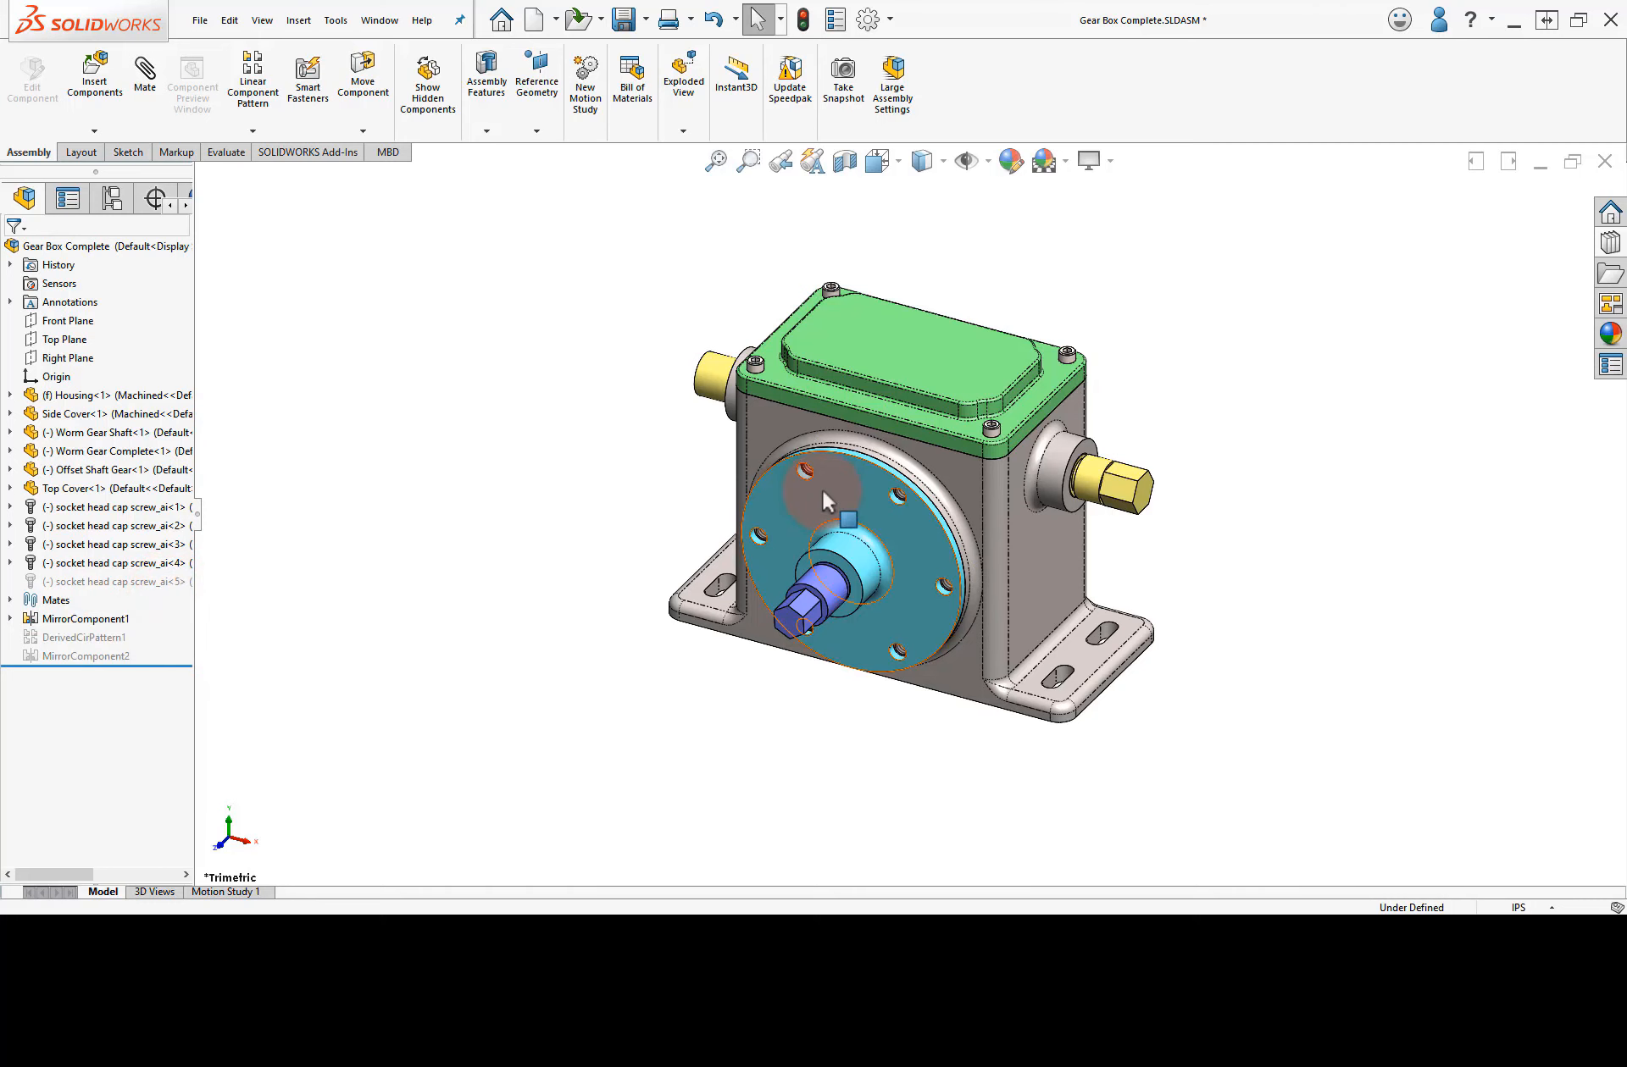
Insert one Screw Design Table part from the hardware library folder into the side cover's upper-right hole, using the 0.25x0.5 configuration.
scroll(887, 553, "down", 3)
scroll(888, 553, "down", 1)
middle_click_drag(935, 522, 933, 467)
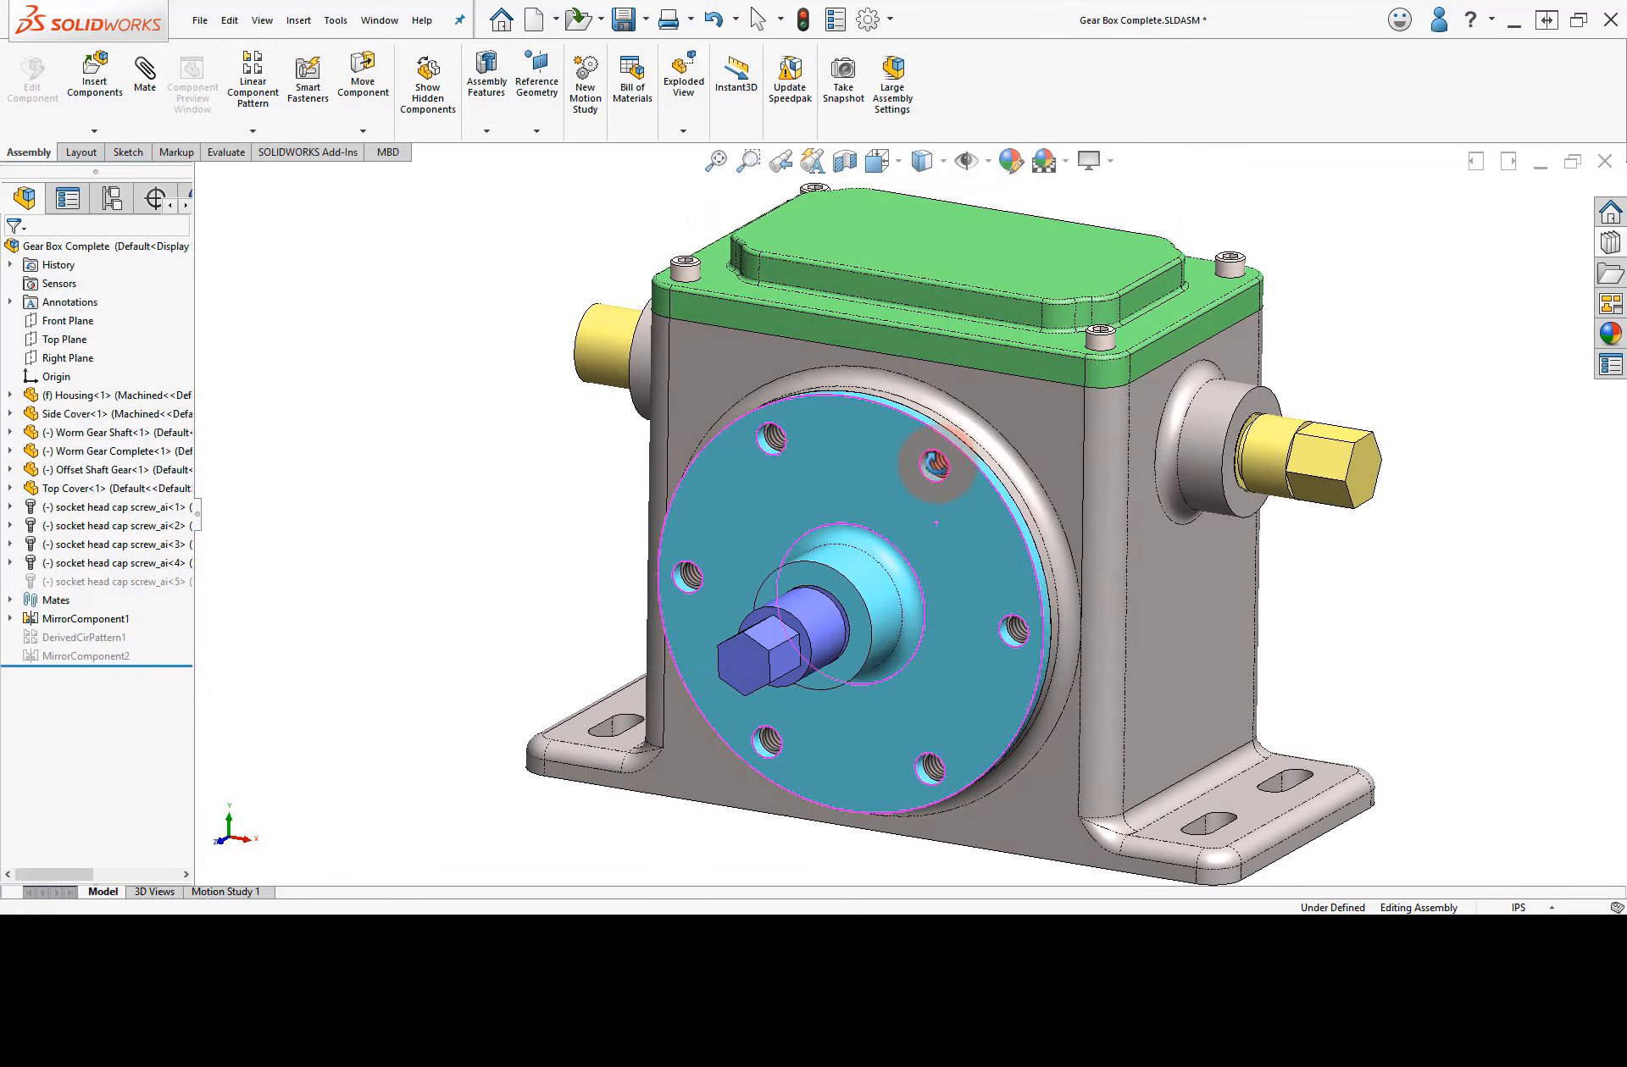
left_click(1608, 243)
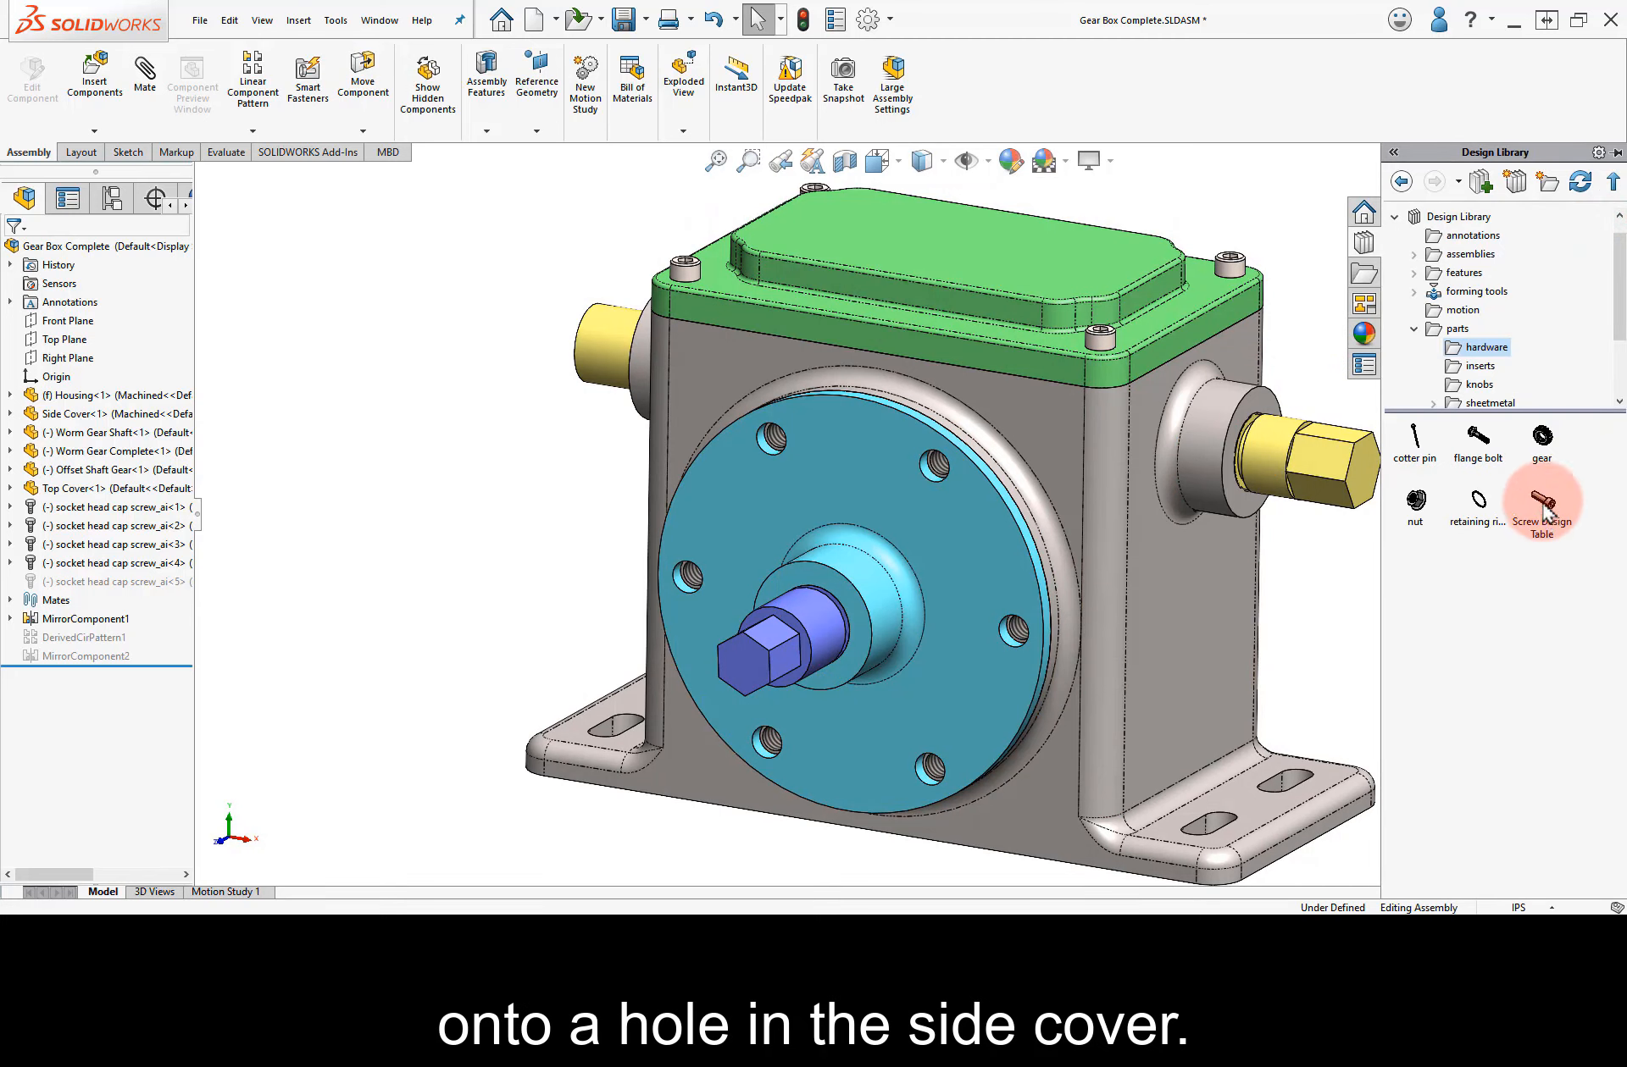
left_click_drag(1542, 506, 922, 497)
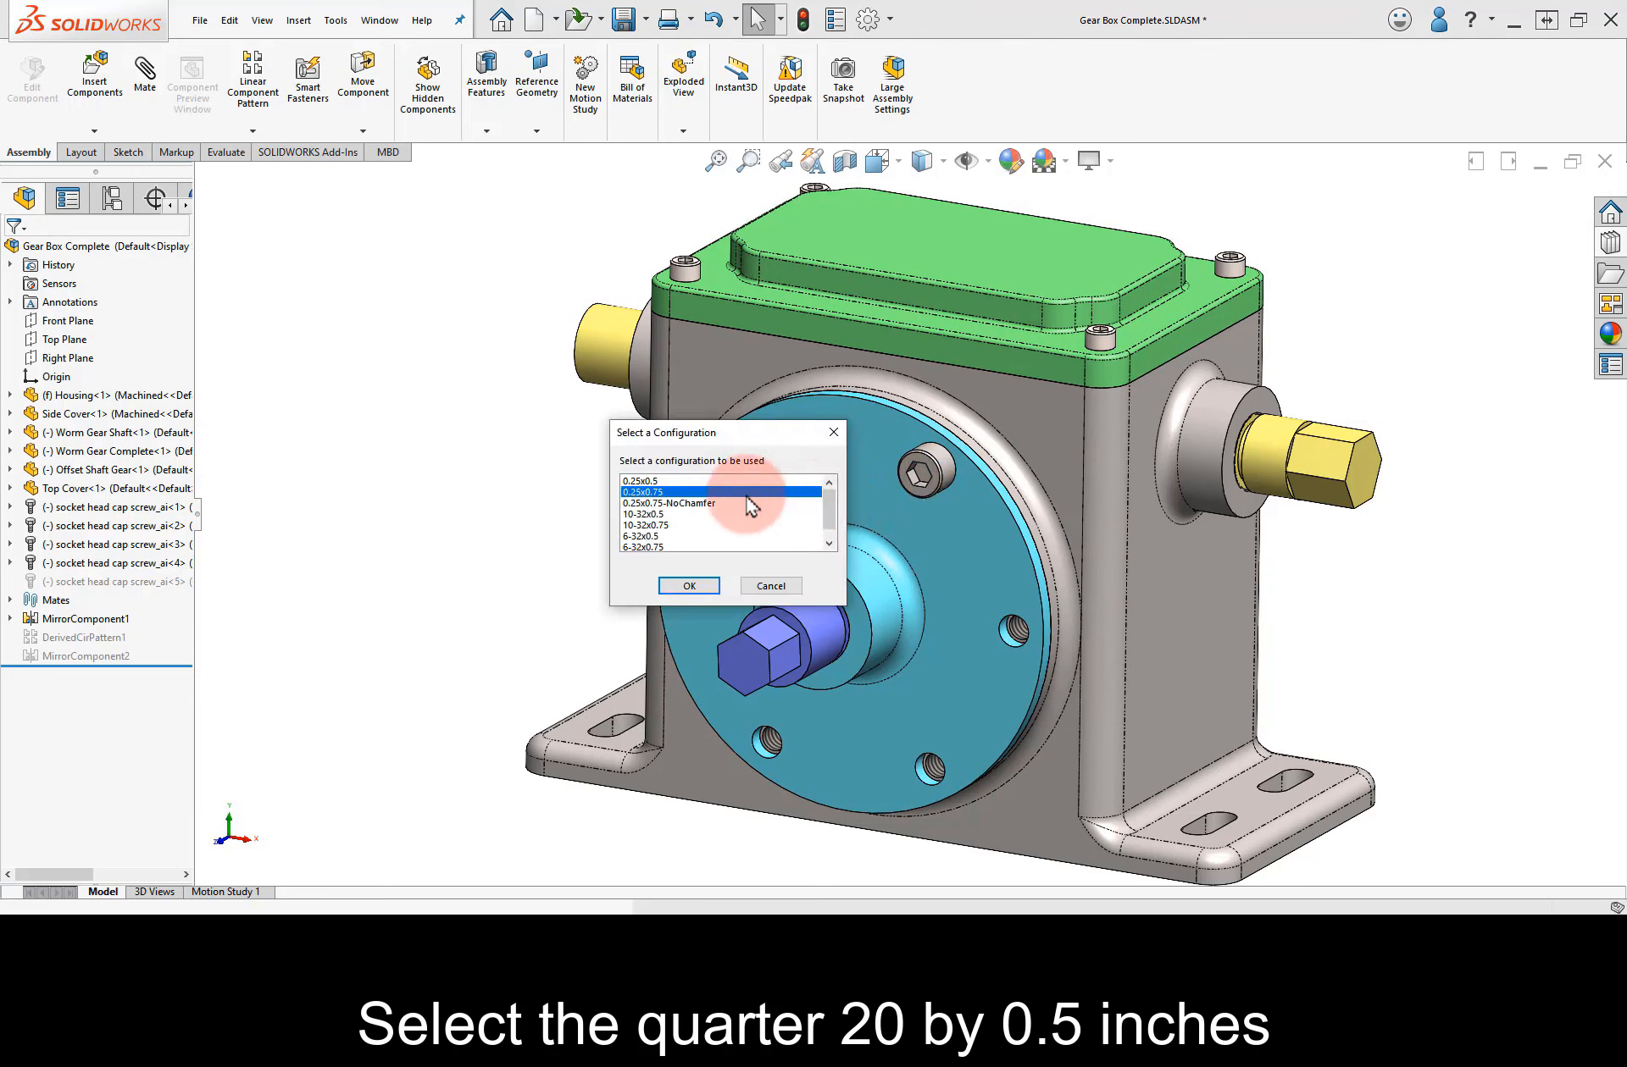
left_click(660, 480)
left_click(689, 586)
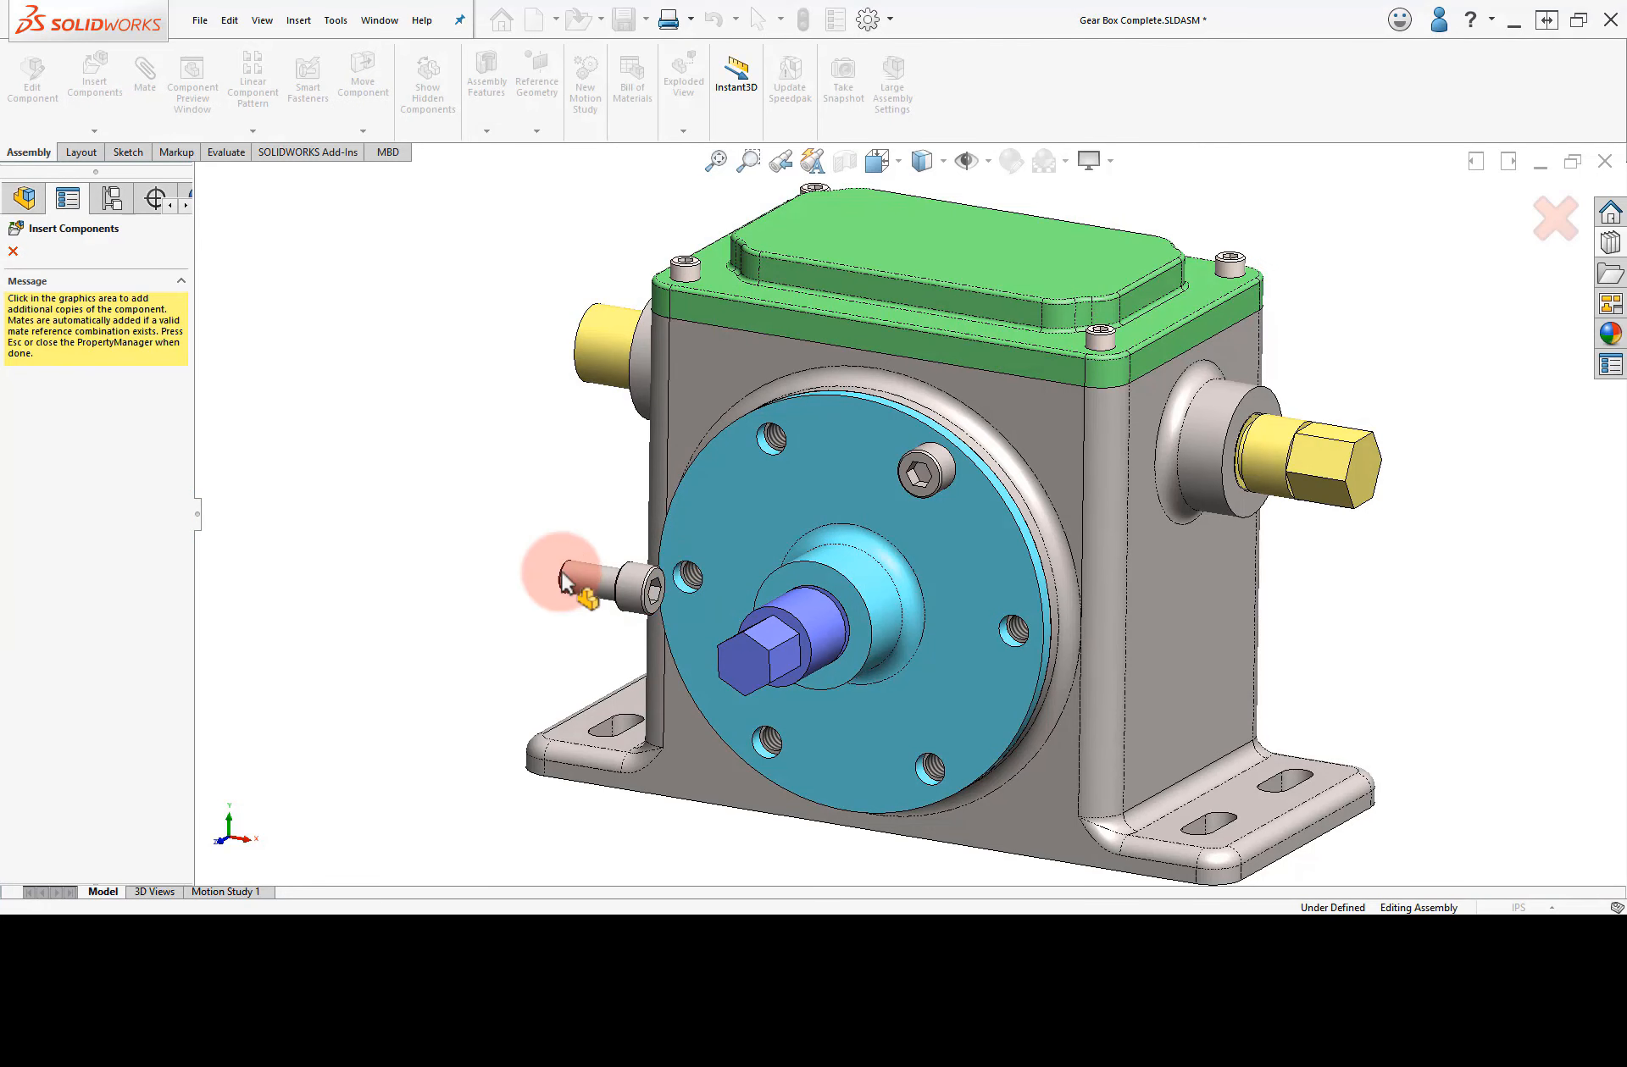
left_click(14, 252)
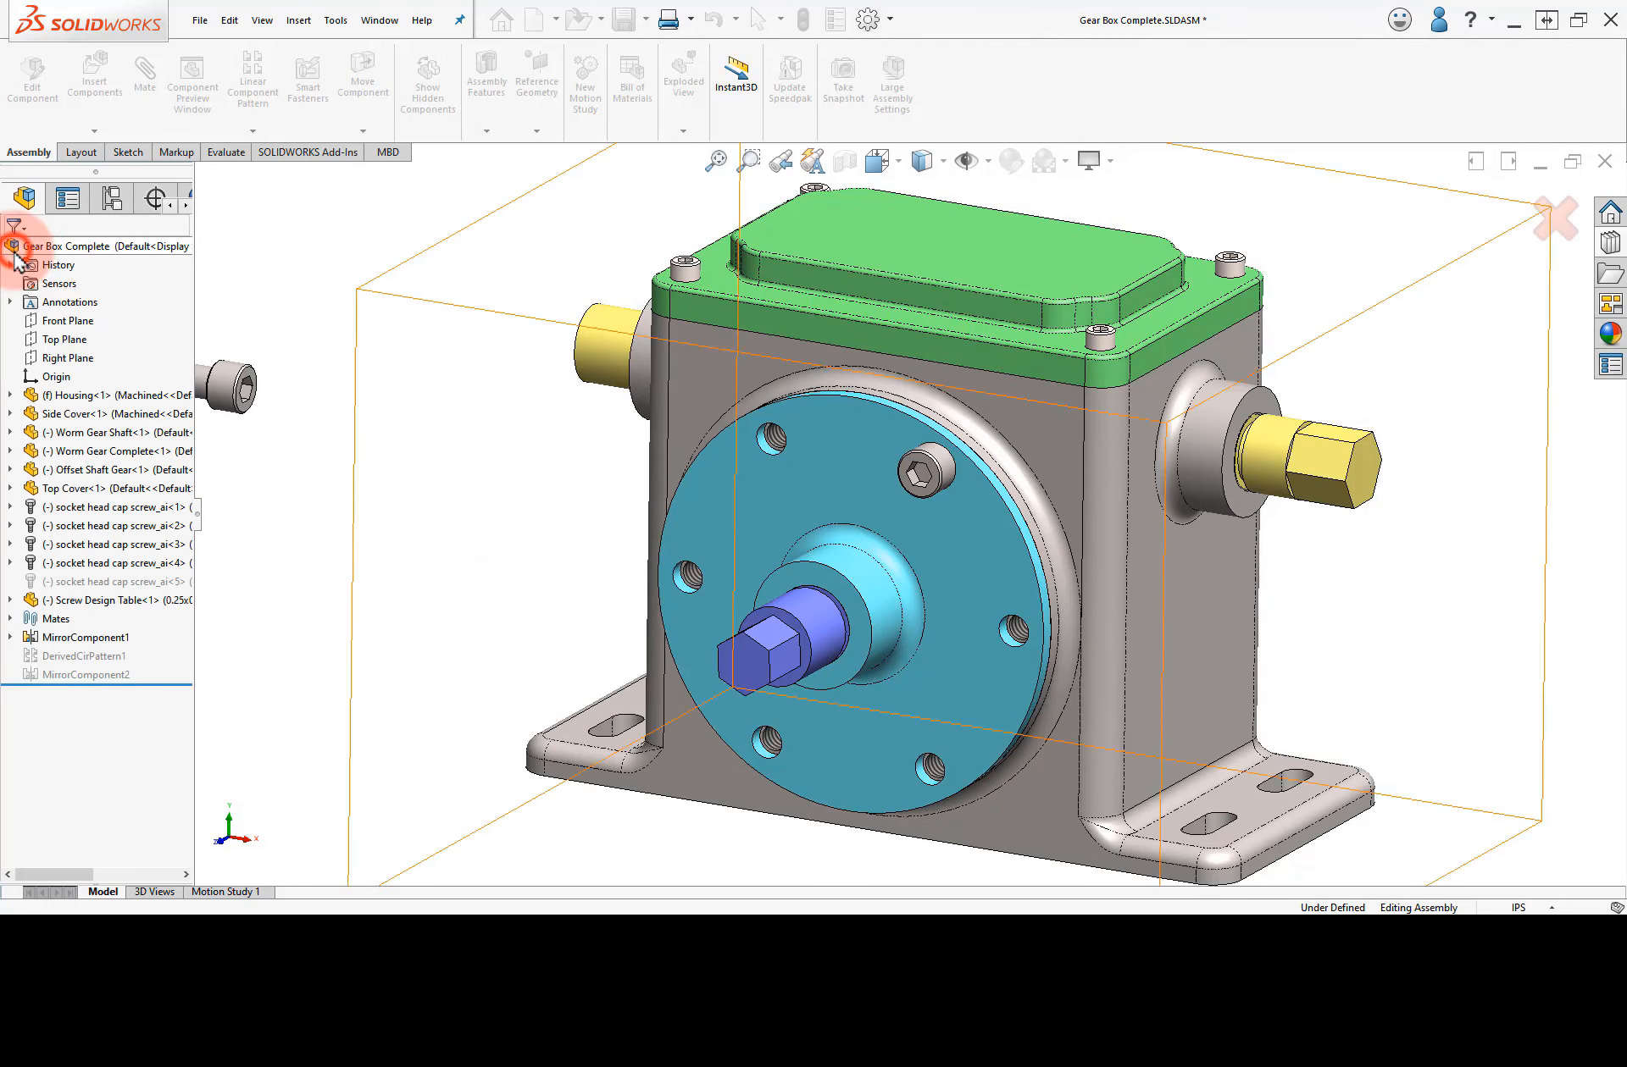